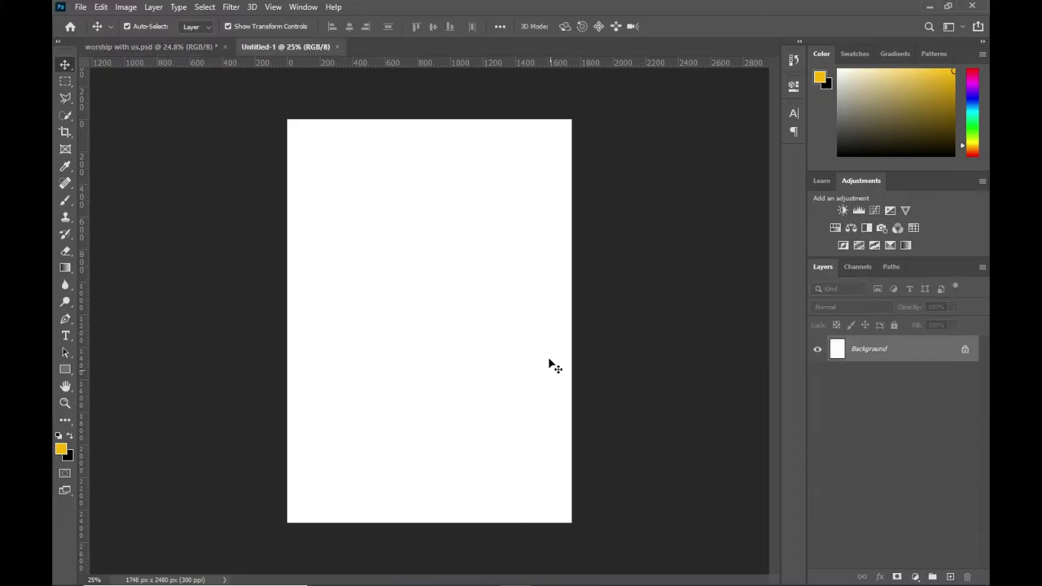
Cover the page with a dark brown 1c1400 Solid Color fill layer.
{"action": "left_click", "coordinate": [547, 573]}
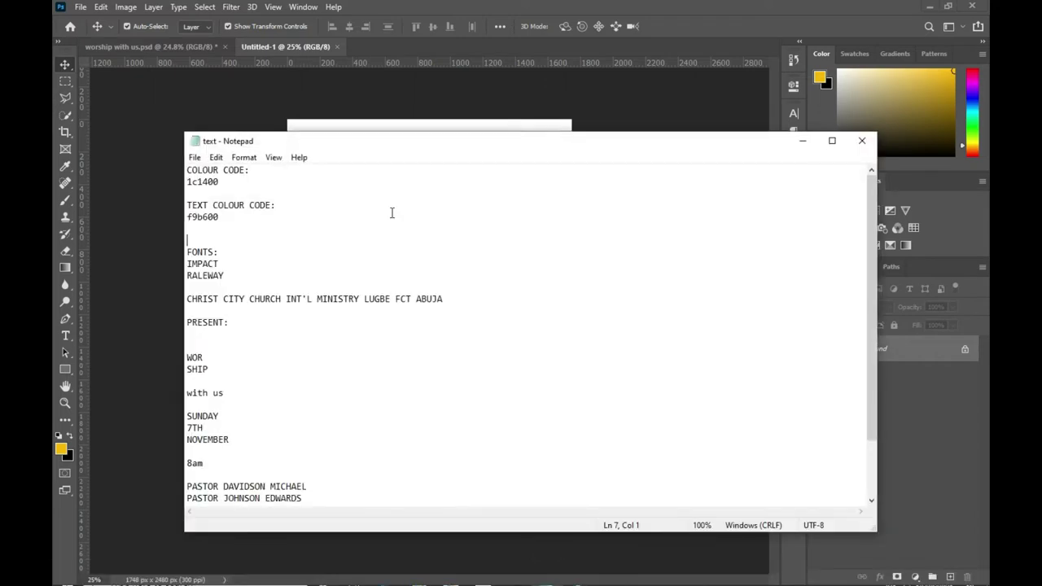
{"action": "left_click_drag", "start_coordinate": [229, 181], "coordinate": [152, 183]}
{"action": "key", "text": "ctrl+c"}
{"action": "left_click", "coordinate": [802, 140]}
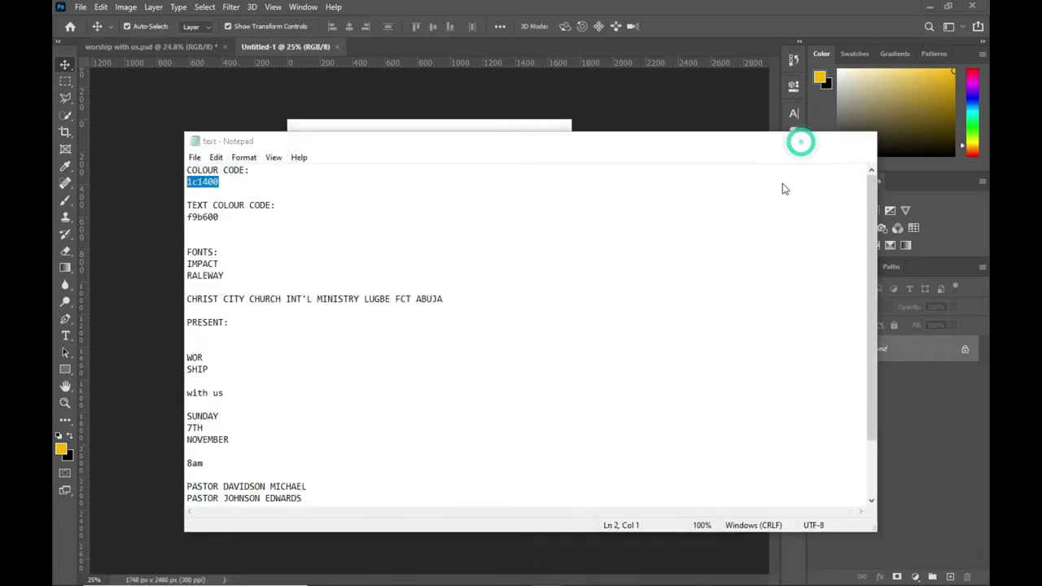
{"action": "left_click", "coordinate": [915, 576]}
{"action": "left_click", "coordinate": [908, 353]}
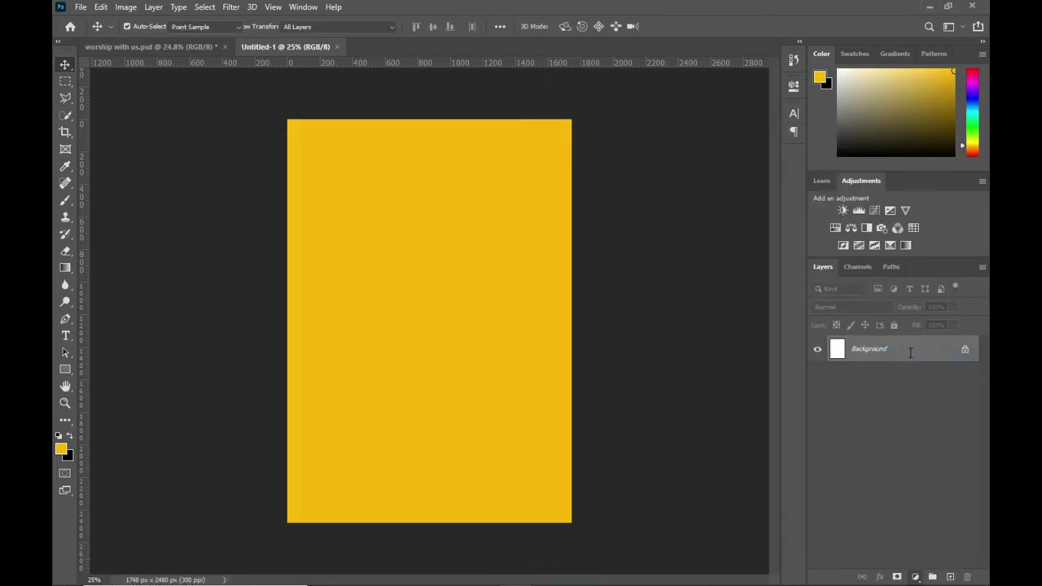
{"action": "key", "text": "ctrl+v"}
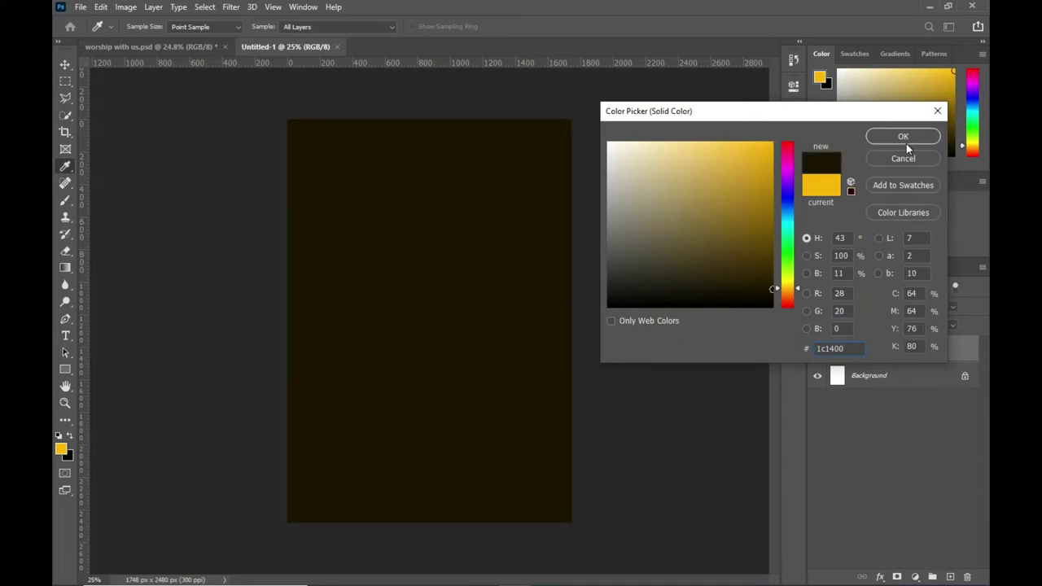
{"action": "left_click", "coordinate": [903, 139]}
{"action": "left_click", "coordinate": [416, 572]}
Place the worshipper photo in Color Dodge mode, scaled down in the upper area.
{"action": "left_click_drag", "start_coordinate": [368, 198], "coordinate": [368, 496]}
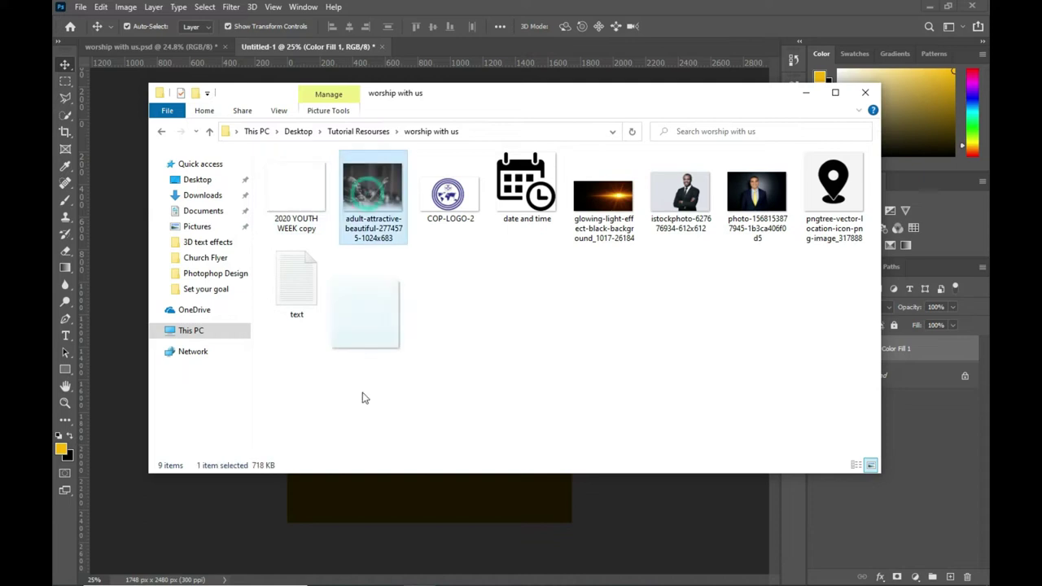
{"action": "left_click_drag", "start_coordinate": [404, 197], "coordinate": [409, 191]}
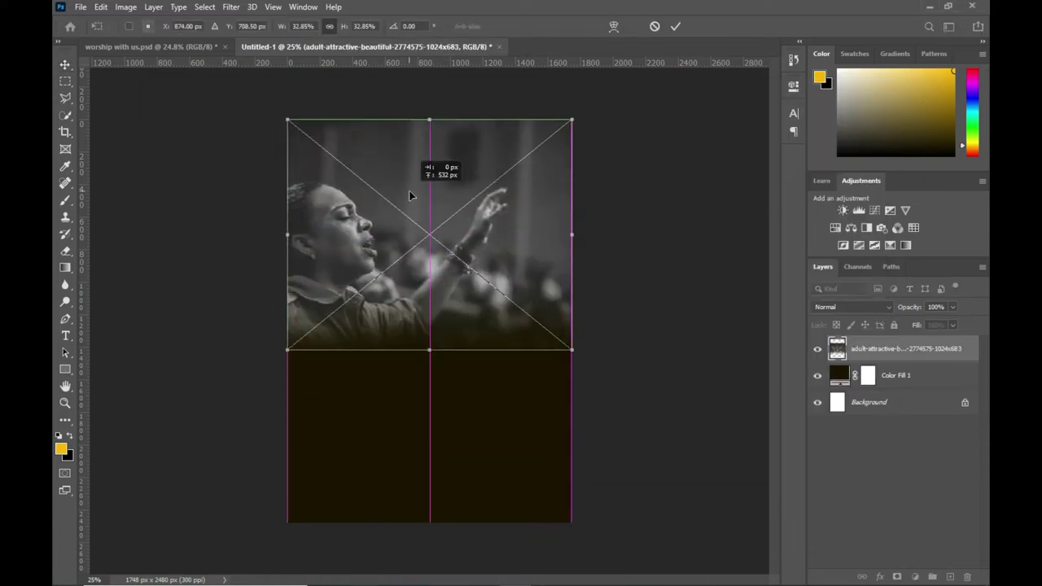
{"action": "left_click", "coordinate": [677, 26]}
{"action": "left_click", "coordinate": [851, 307]}
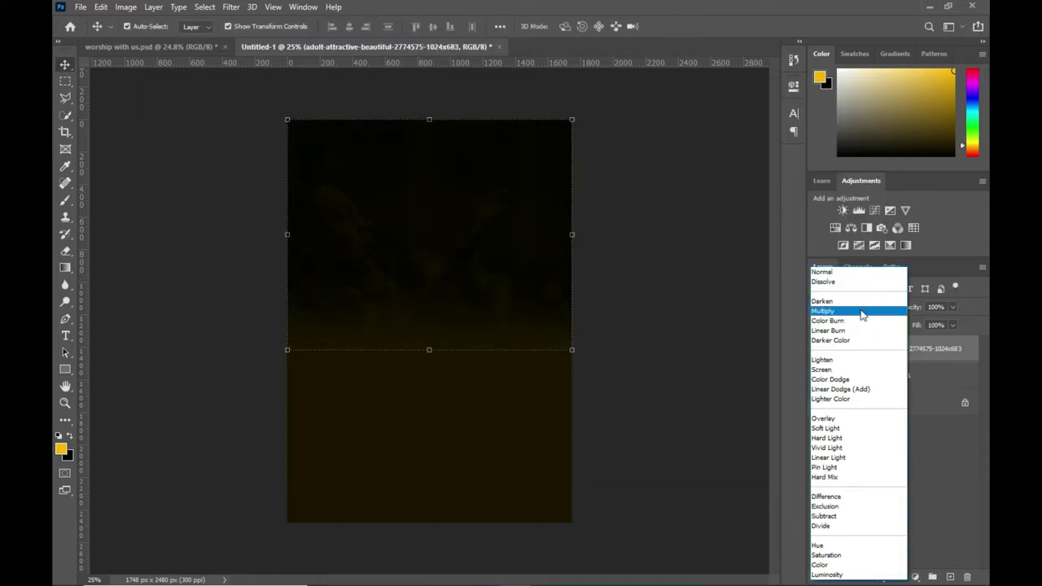
{"action": "left_click", "coordinate": [845, 375]}
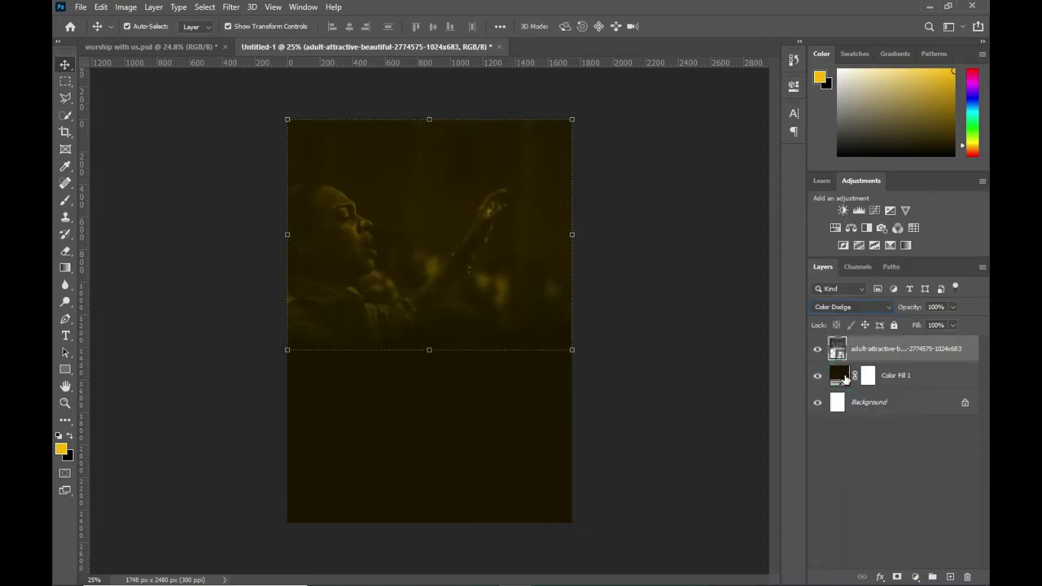
{"action": "left_click_drag", "start_coordinate": [573, 348], "coordinate": [519, 309]}
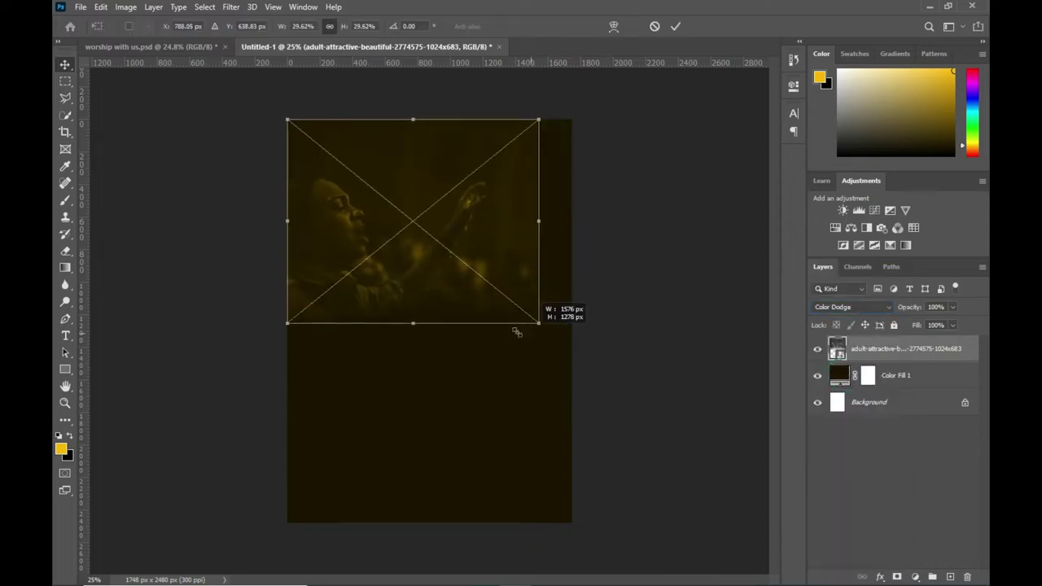
{"action": "left_click_drag", "start_coordinate": [516, 116], "coordinate": [512, 139]}
{"action": "left_click_drag", "start_coordinate": [470, 243], "coordinate": [470, 268]}
{"action": "left_click", "coordinate": [675, 26]}
Add a layer mask and brush away the photo's hard top and right edges.
{"action": "left_click", "coordinate": [897, 576]}
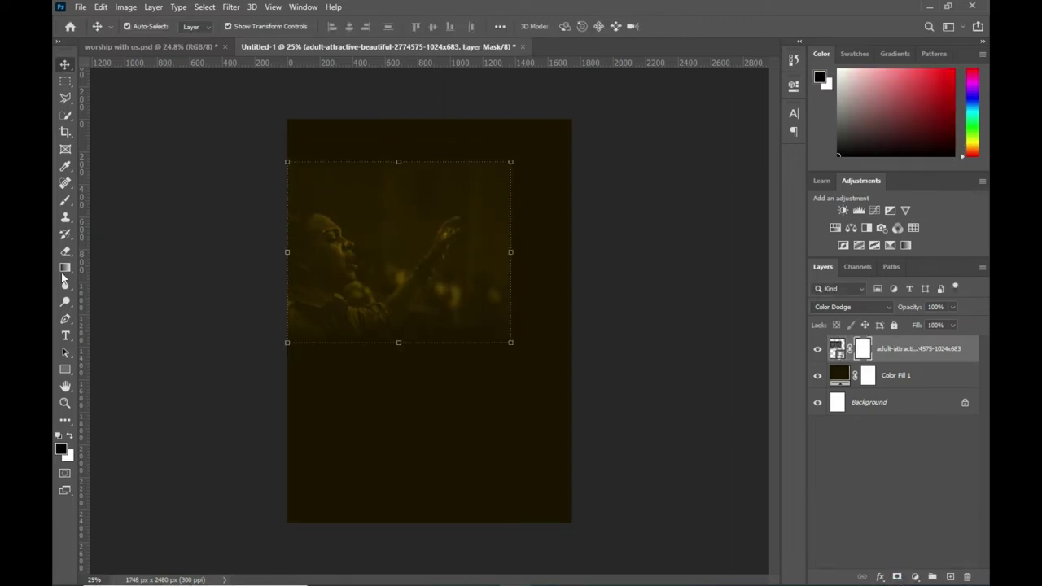
{"action": "left_click", "coordinate": [64, 202]}
{"action": "mouse_move", "coordinate": [295, 154]}
{"action": "left_mouse_down"}
{"action": "mouse_move", "coordinate": [342, 144]}
{"action": "mouse_move", "coordinate": [518, 179]}
{"action": "mouse_move", "coordinate": [526, 244]}
{"action": "mouse_move", "coordinate": [513, 342]}
{"action": "mouse_move", "coordinate": [384, 379]}
{"action": "left_mouse_up"}
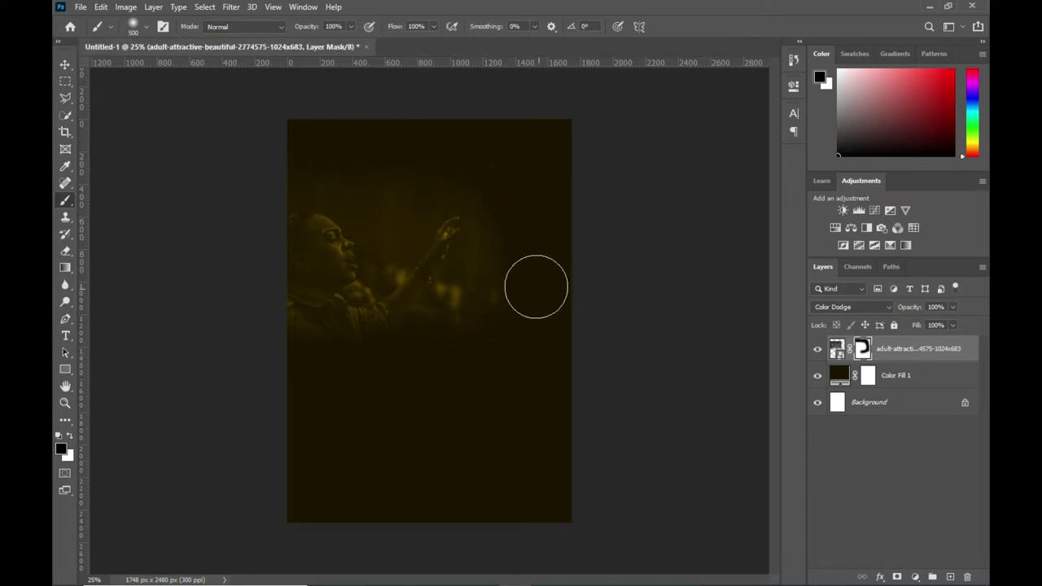
{"action": "left_click", "coordinate": [67, 65]}
{"action": "left_click", "coordinate": [660, 247]}
Place the COP-LOGO-2 church logo on the flyer and rasterize its layer.
{"action": "left_click", "coordinate": [421, 575]}
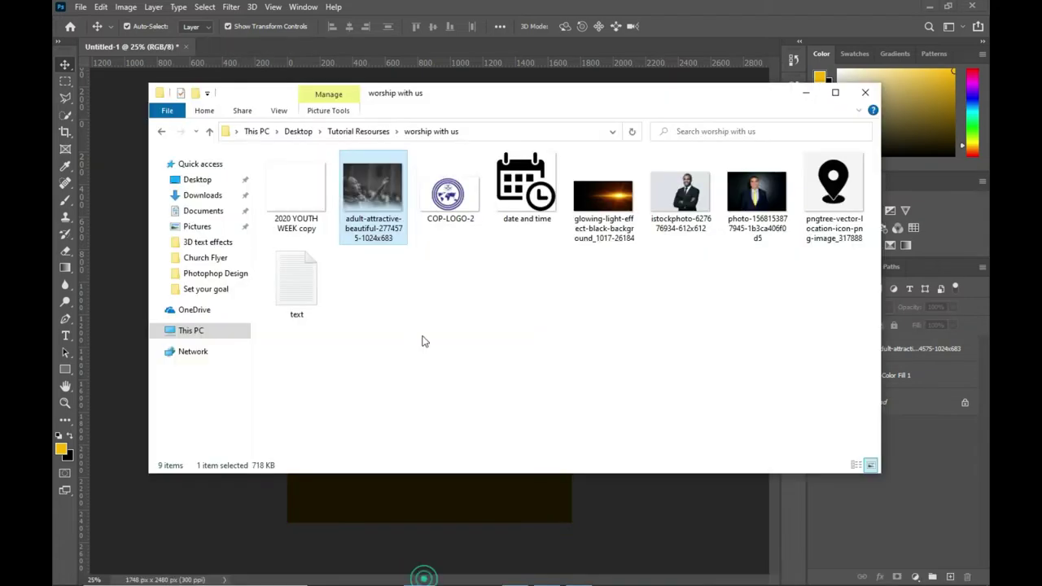
{"action": "left_click_drag", "start_coordinate": [450, 205], "coordinate": [386, 497]}
{"action": "left_click_drag", "start_coordinate": [458, 298], "coordinate": [509, 275]}
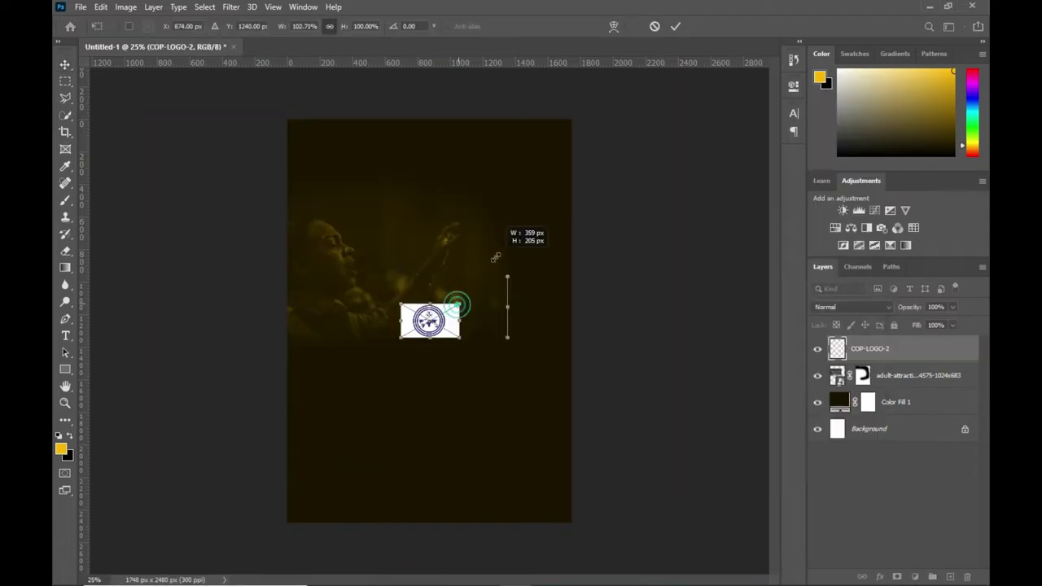
{"action": "left_click", "coordinate": [675, 26]}
{"action": "right_click", "coordinate": [873, 358]}
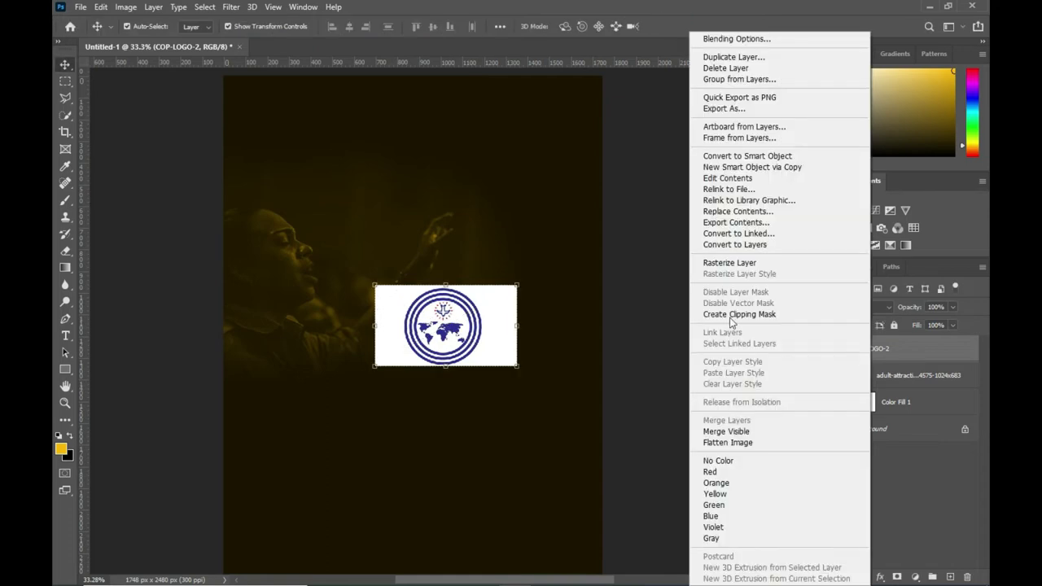
{"action": "left_click", "coordinate": [730, 262]}
Delete the logo's white background with Magic Wand, then shrink it near the top.
{"action": "right_click", "coordinate": [65, 115]}
{"action": "left_click", "coordinate": [102, 140]}
{"action": "left_click", "coordinate": [507, 319]}
{"action": "key", "text": "Delete"}
{"action": "key", "text": "ctrl+d"}
{"action": "left_click", "coordinate": [65, 64]}
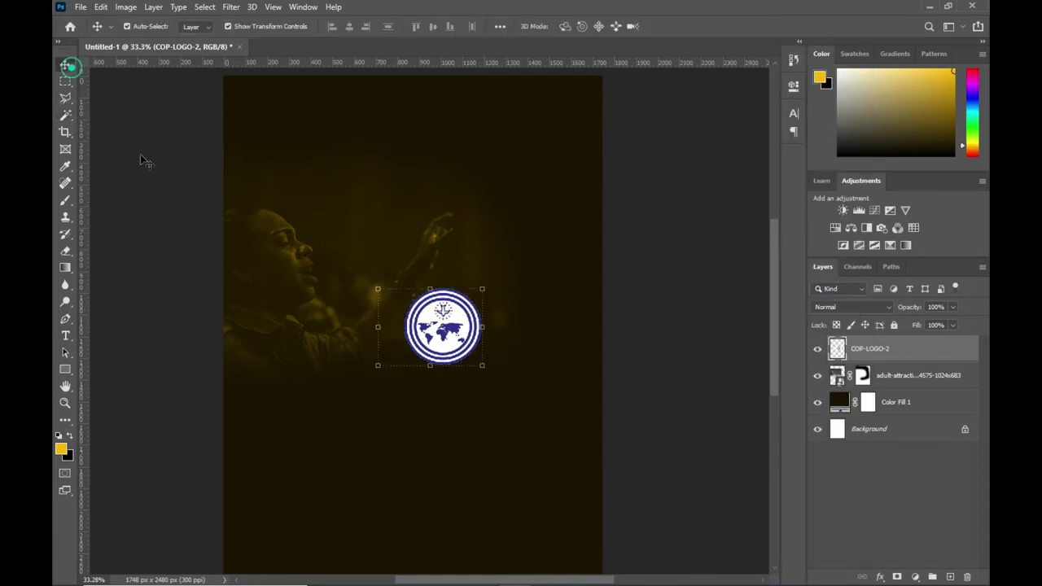
{"action": "mouse_move", "coordinate": [378, 367]}
{"action": "left_mouse_down"}
{"action": "mouse_move", "coordinate": [430, 327]}
{"action": "mouse_move", "coordinate": [377, 126]}
{"action": "mouse_move", "coordinate": [364, 126]}
{"action": "left_mouse_up"}
{"action": "left_click", "coordinate": [697, 26]}
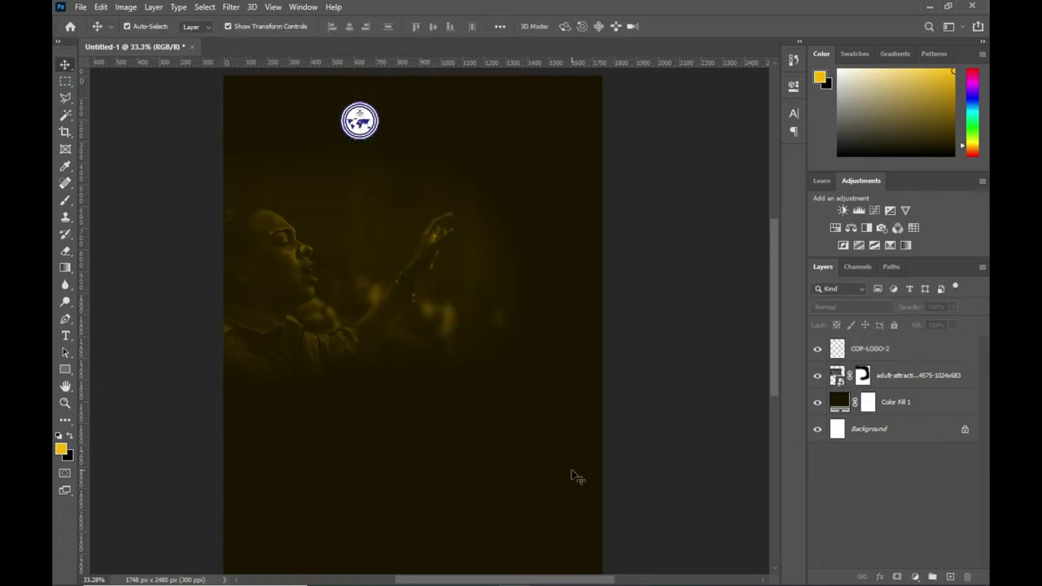
{"action": "left_click", "coordinate": [547, 573]}
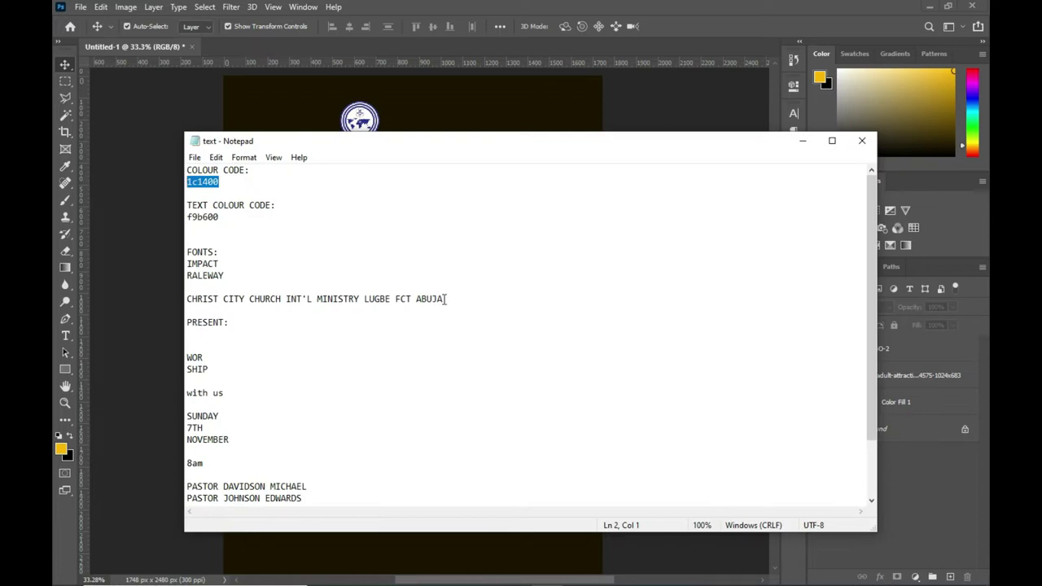
Add the church name below the logo as bold white ffffff text.
{"action": "left_click_drag", "start_coordinate": [446, 299], "coordinate": [190, 290]}
{"action": "left_click", "coordinate": [802, 141]}
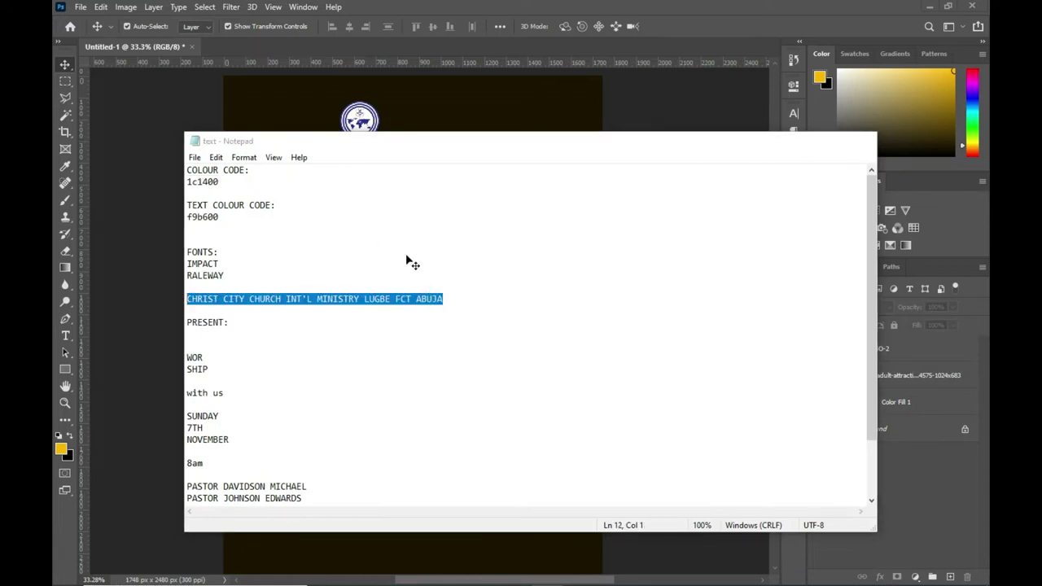
{"action": "key", "text": "t"}
{"action": "left_click", "coordinate": [284, 180]}
{"action": "key", "text": "ctrl+v"}
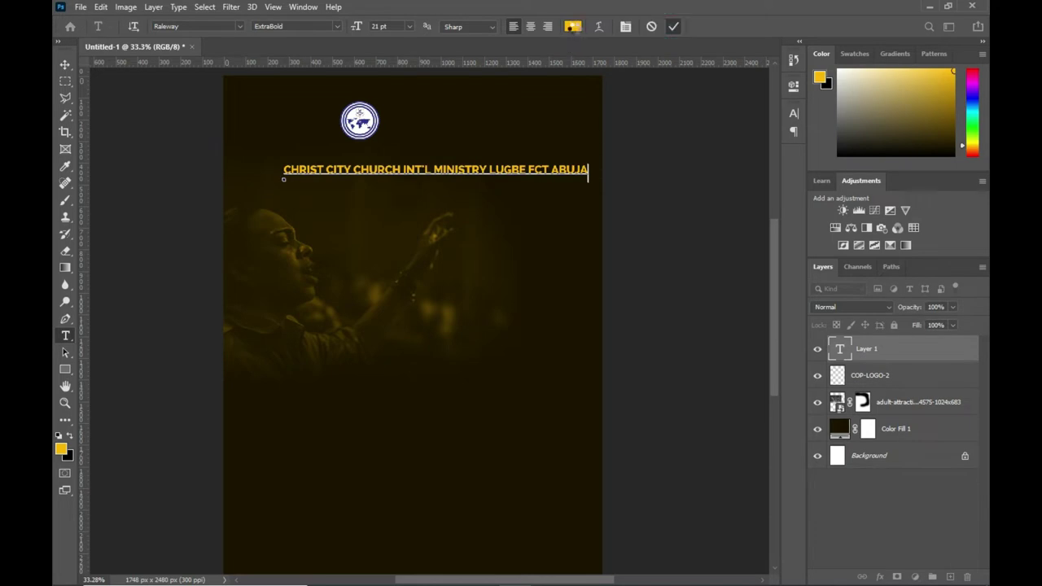
{"action": "key", "text": "ctrl+Return"}
{"action": "left_click", "coordinate": [573, 26]}
{"action": "type", "text": "ffffff"}
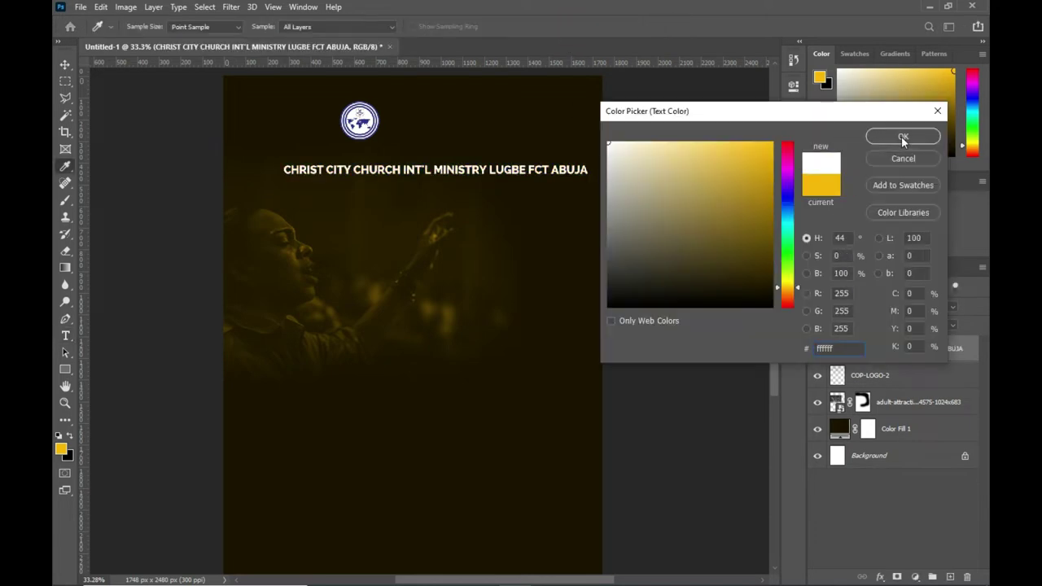
{"action": "left_click", "coordinate": [903, 138]}
{"action": "left_click", "coordinate": [337, 26]}
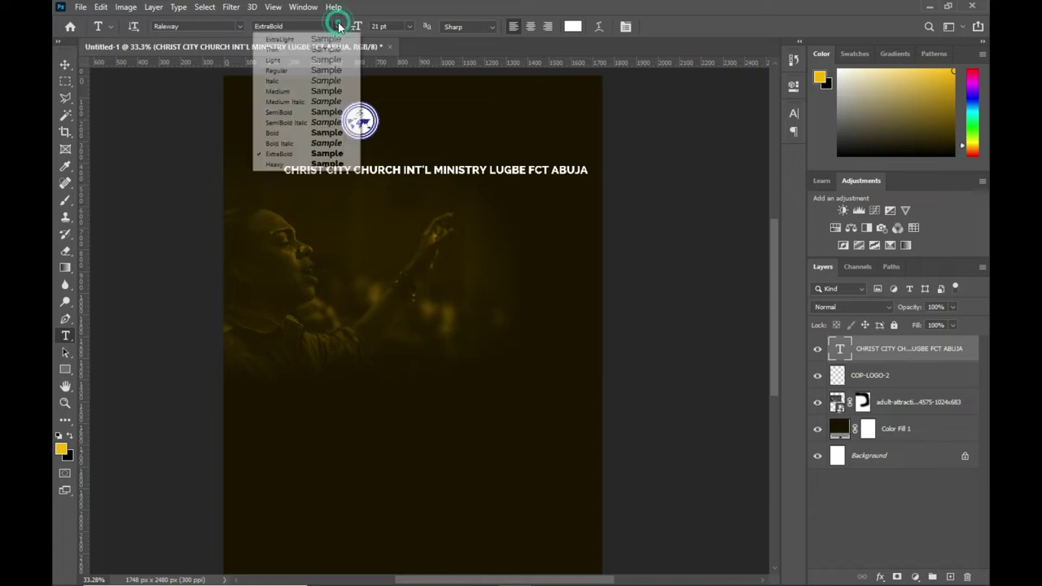
{"action": "left_click", "coordinate": [309, 141]}
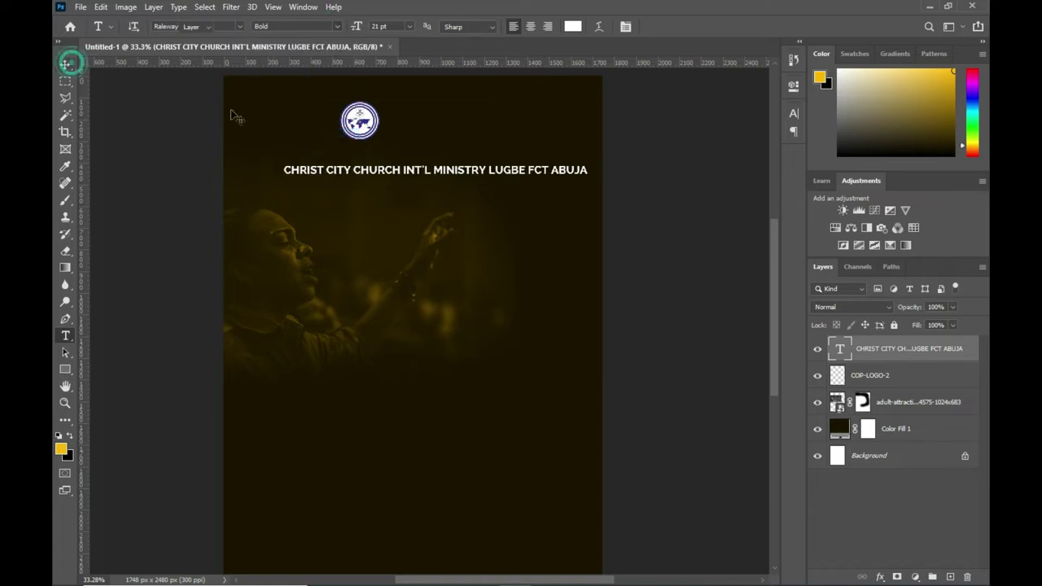
Resize the church name, break LUGBE FCT ABUJA onto a second line, tighten leading.
{"action": "key", "text": "ctrl+t"}
{"action": "left_click_drag", "start_coordinate": [588, 177], "coordinate": [493, 167]}
{"action": "key", "text": "Return"}
{"action": "double_click", "coordinate": [425, 167]}
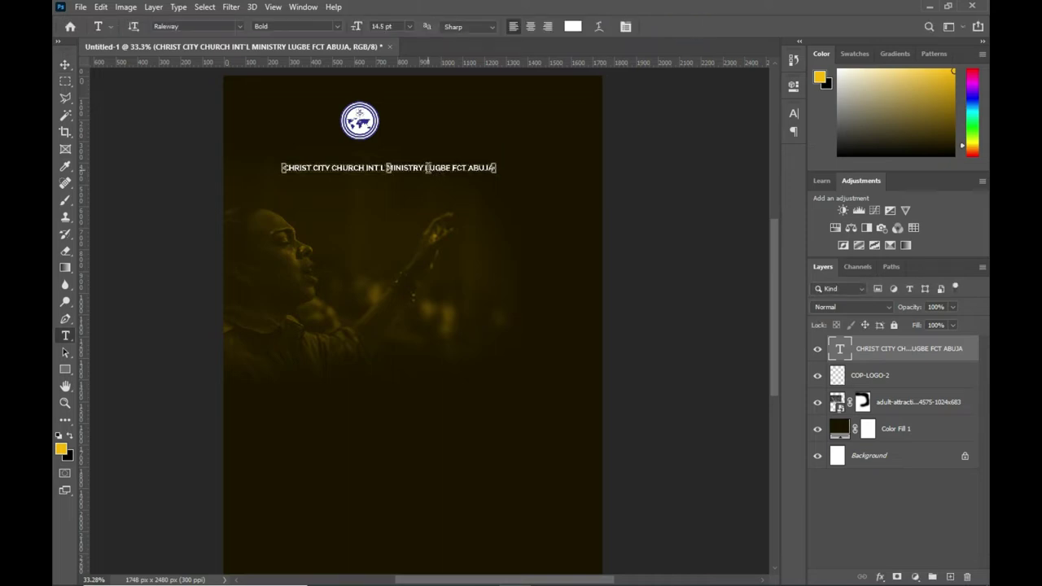
{"action": "key", "text": "Return"}
{"action": "left_click", "coordinate": [673, 27]}
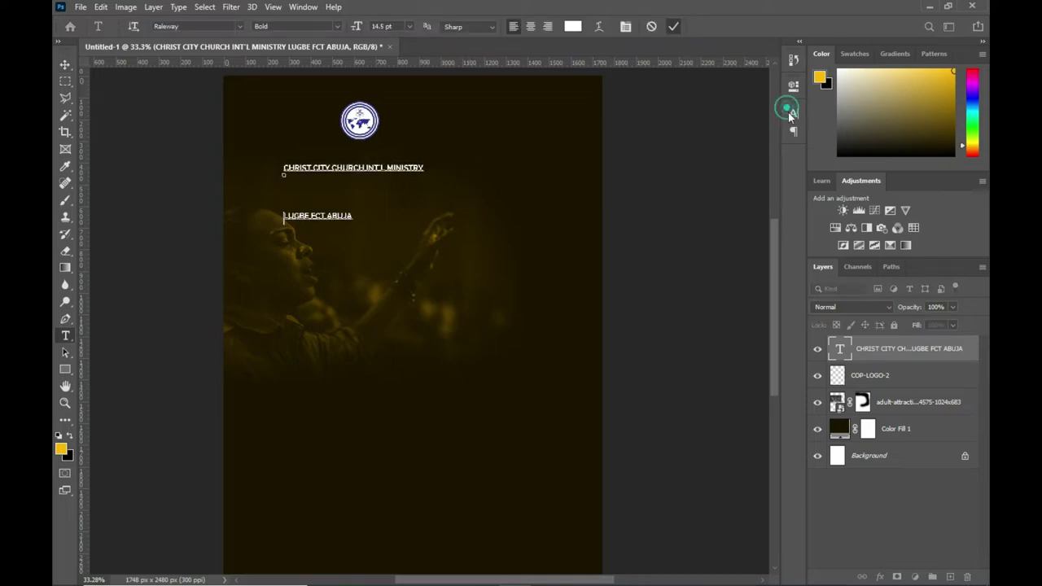
{"action": "left_click", "coordinate": [794, 113]}
{"action": "left_click_drag", "start_coordinate": [717, 148], "coordinate": [705, 148]}
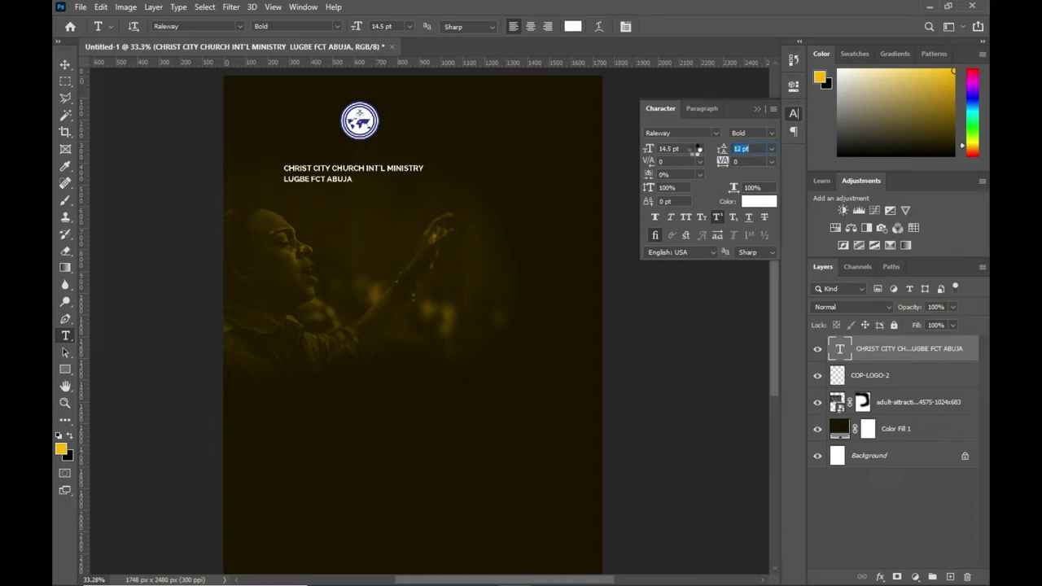
{"action": "type", "text": "10"}
{"action": "key", "text": "v"}
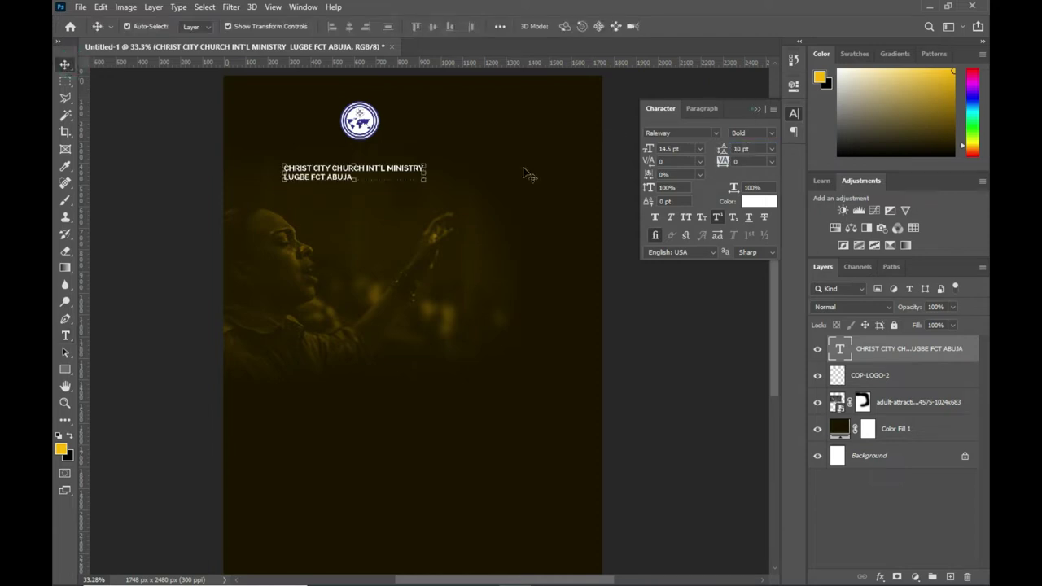
{"action": "left_click_drag", "start_coordinate": [424, 179], "coordinate": [471, 186]}
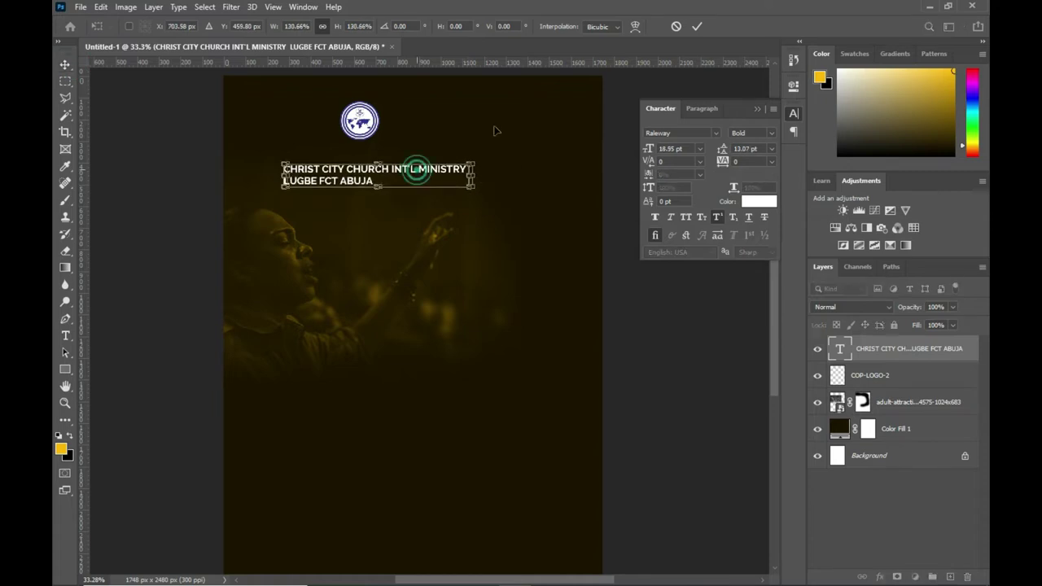
{"action": "key", "text": "Return"}
{"action": "key", "text": "ctrl+0"}
Set the logo beside the church name, centre both at top, and duplicate the name below.
{"action": "mouse_move", "coordinate": [383, 116]}
{"action": "left_mouse_down"}
{"action": "mouse_move", "coordinate": [315, 147]}
{"action": "mouse_move", "coordinate": [322, 124]}
{"action": "left_mouse_up"}
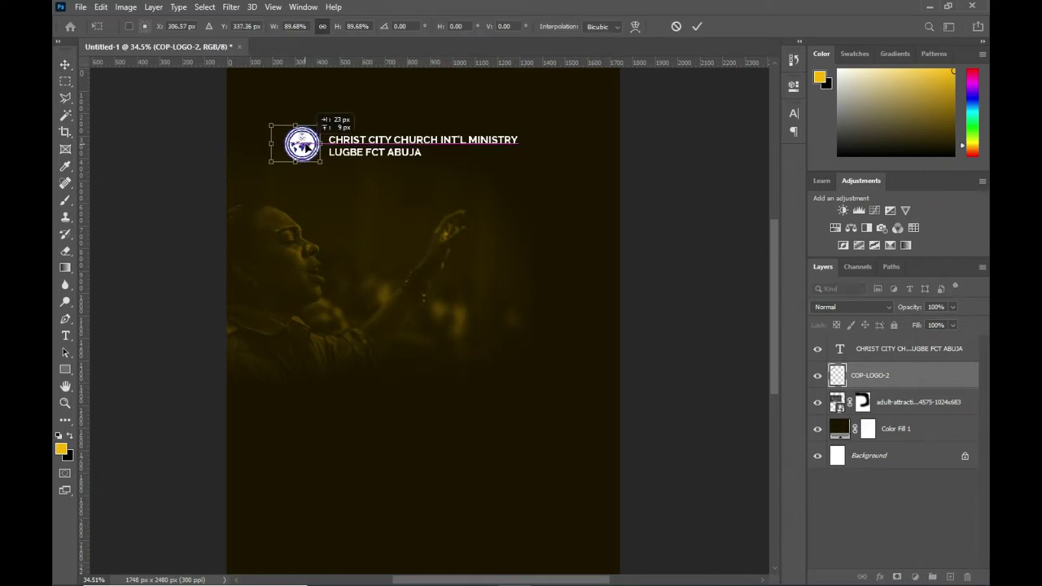
{"action": "left_click", "coordinate": [697, 26]}
{"action": "left_click", "coordinate": [489, 145]}
{"action": "mouse_move", "coordinate": [521, 159]}
{"action": "left_mouse_down"}
{"action": "mouse_move", "coordinate": [462, 169]}
{"action": "mouse_move", "coordinate": [494, 174]}
{"action": "left_mouse_up"}
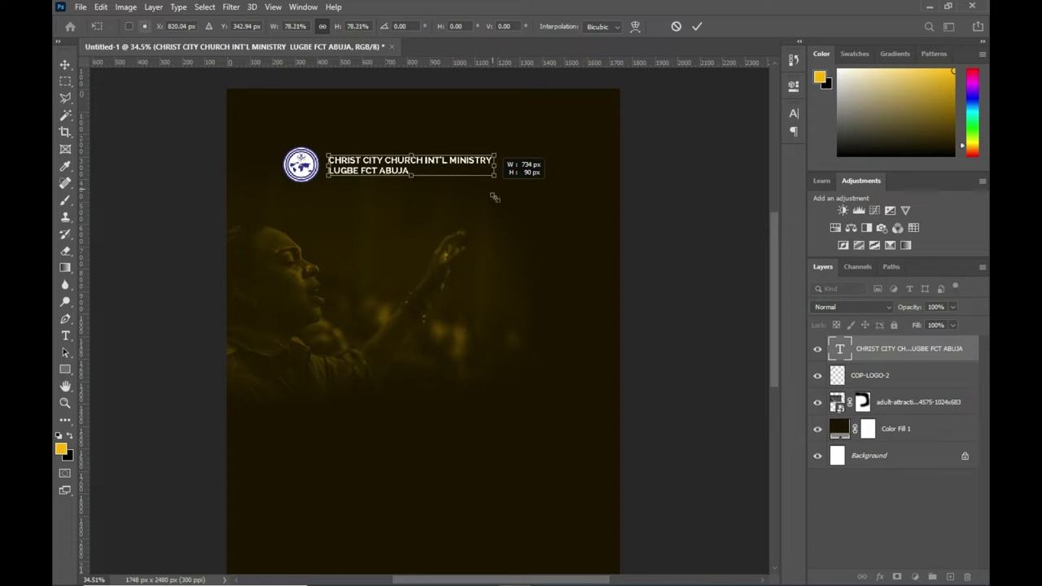
{"action": "left_click", "coordinate": [698, 27]}
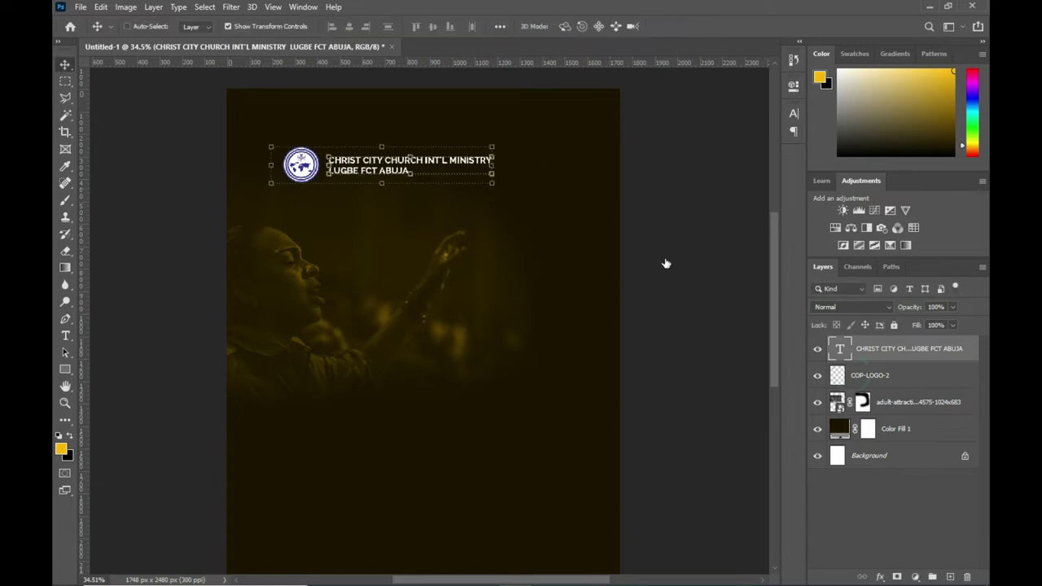
{"action": "left_click", "coordinate": [302, 165], "text": "shift"}
{"action": "mouse_move", "coordinate": [403, 158]}
{"action": "left_mouse_down"}
{"action": "mouse_move", "coordinate": [438, 128]}
{"action": "mouse_move", "coordinate": [434, 151]}
{"action": "left_mouse_up"}
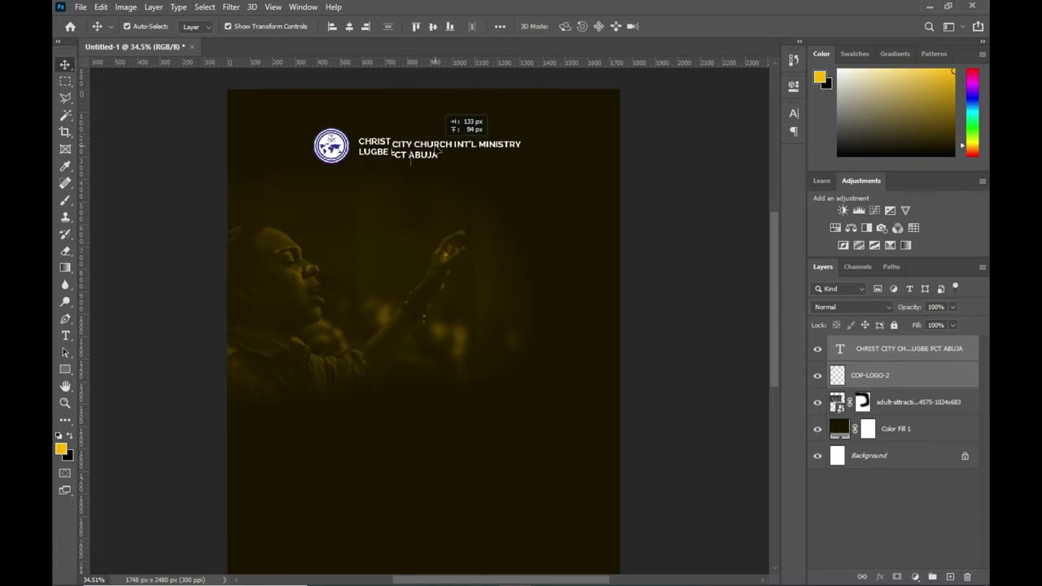
{"action": "left_click", "coordinate": [419, 145], "text": "ctrl"}
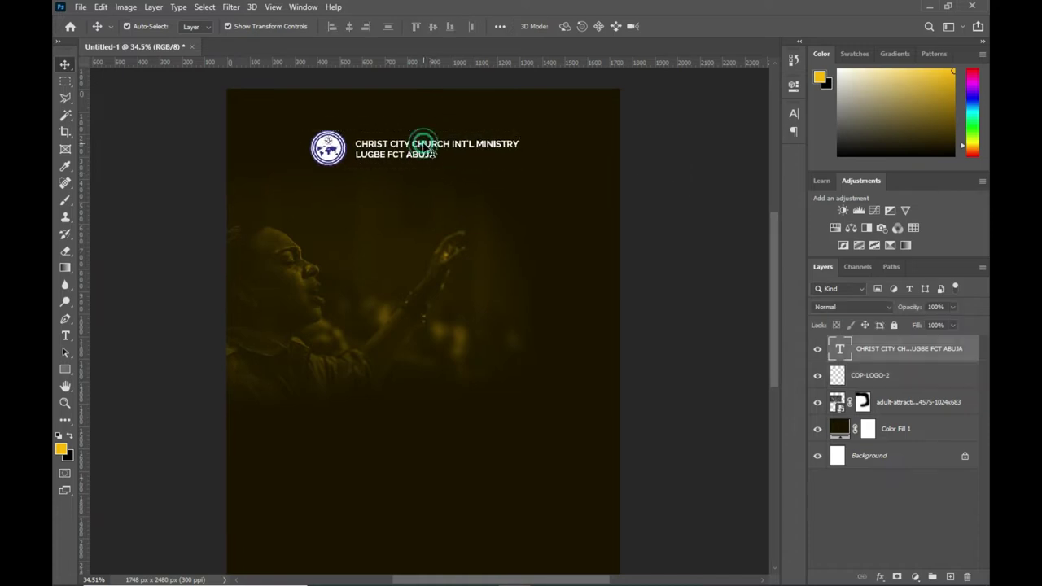
{"action": "mouse_move", "coordinate": [516, 149]}
{"action": "left_mouse_down"}
{"action": "mouse_move", "coordinate": [440, 158]}
{"action": "mouse_move", "coordinate": [426, 238]}
{"action": "left_mouse_up"}
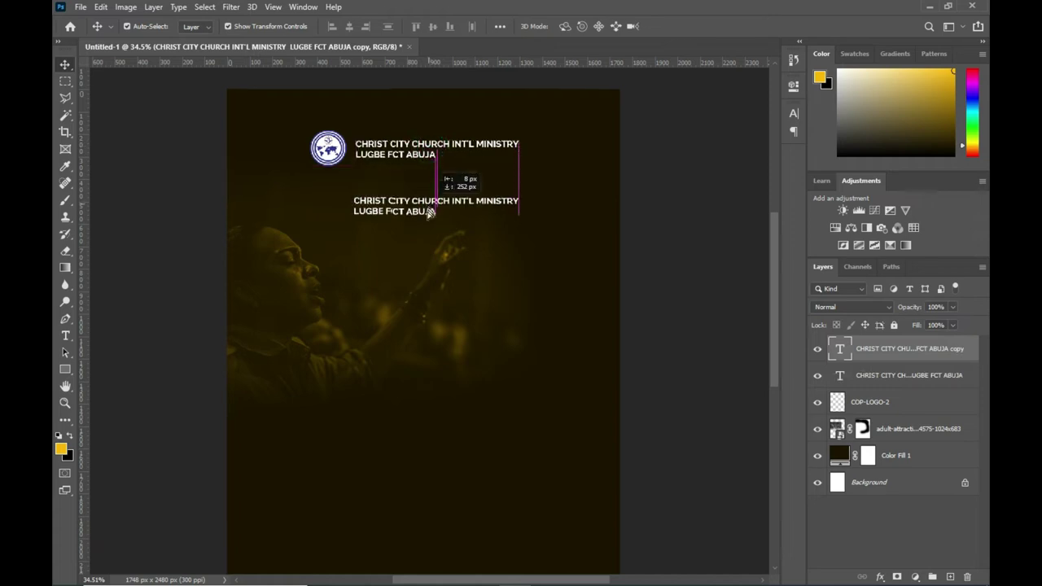
Replace the duplicated church name text with PRESENT: copied from the notes.
{"action": "double_click", "coordinate": [427, 236]}
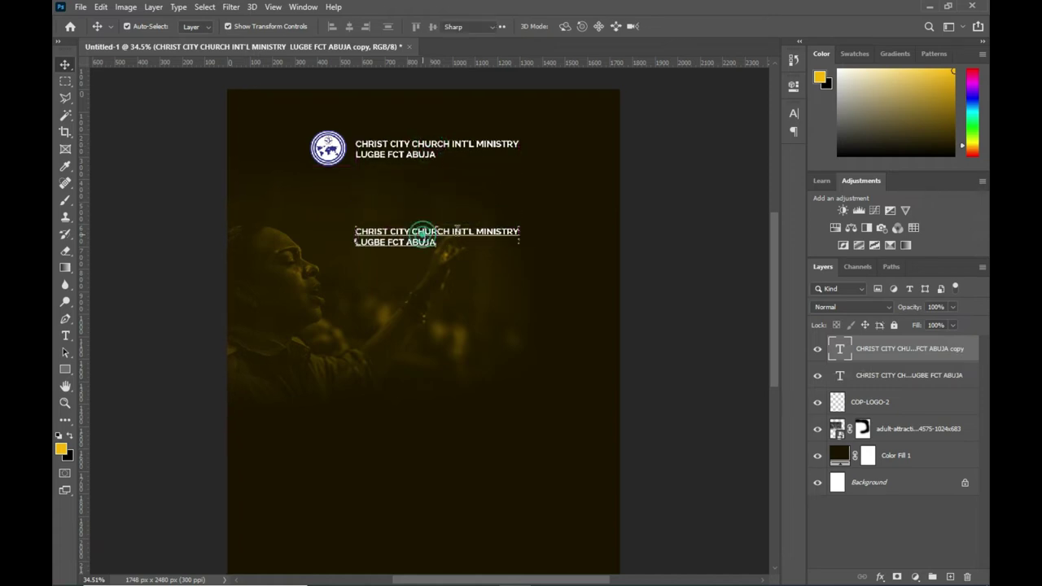
{"action": "key", "text": "ctrl+a"}
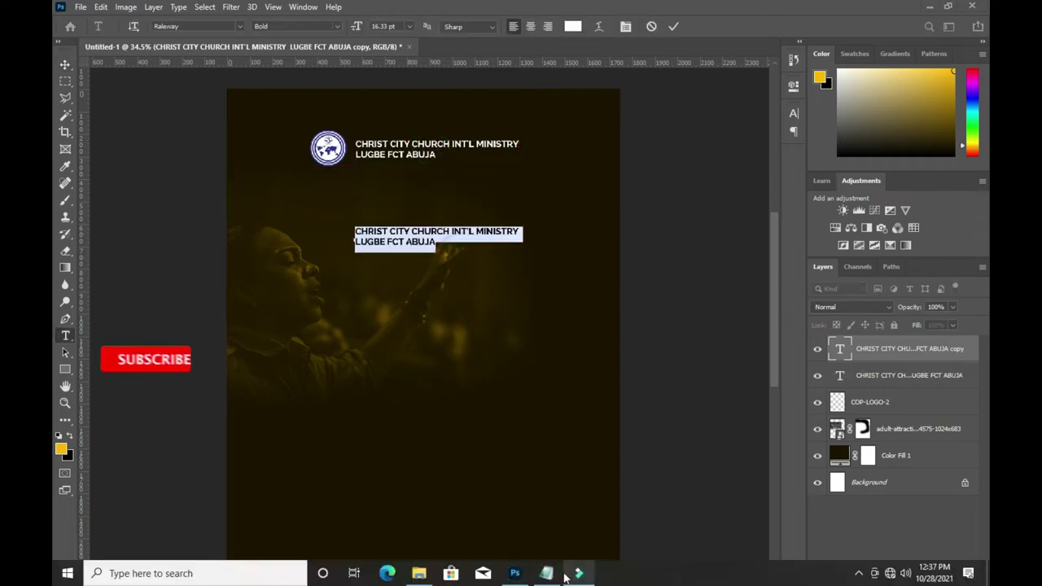
{"action": "left_click", "coordinate": [581, 576]}
{"action": "left_click_drag", "start_coordinate": [230, 323], "coordinate": [187, 322]}
{"action": "key", "text": "ctrl+c"}
{"action": "left_click", "coordinate": [802, 140]}
{"action": "key", "text": "ctrl+v"}
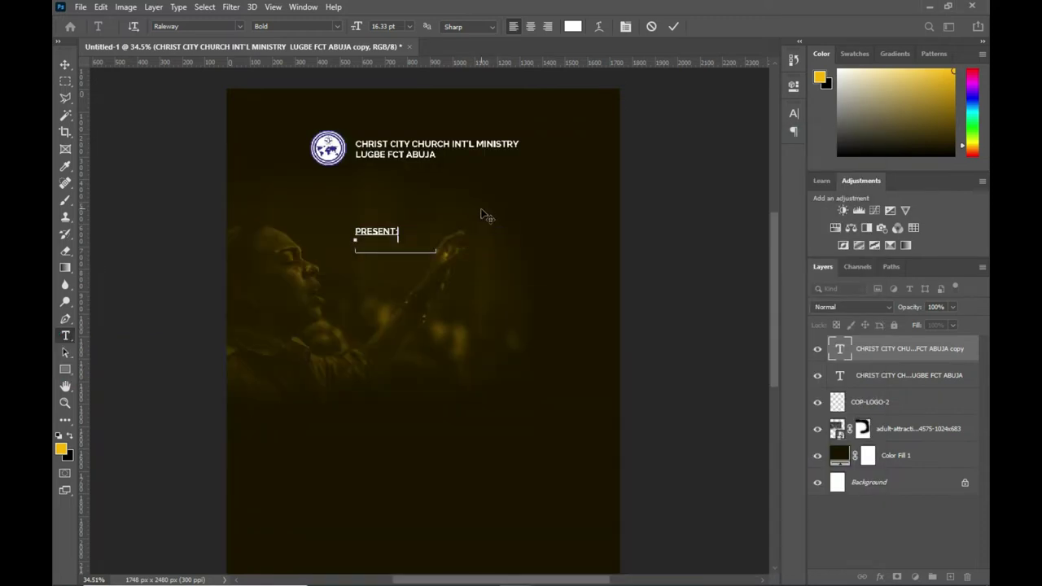
{"action": "left_click", "coordinate": [678, 27]}
Widen PRESENT: tracking, centre it horizontally, and duplicate the church name lower down.
{"action": "left_click", "coordinate": [794, 114]}
{"action": "type", "text": "1100"}
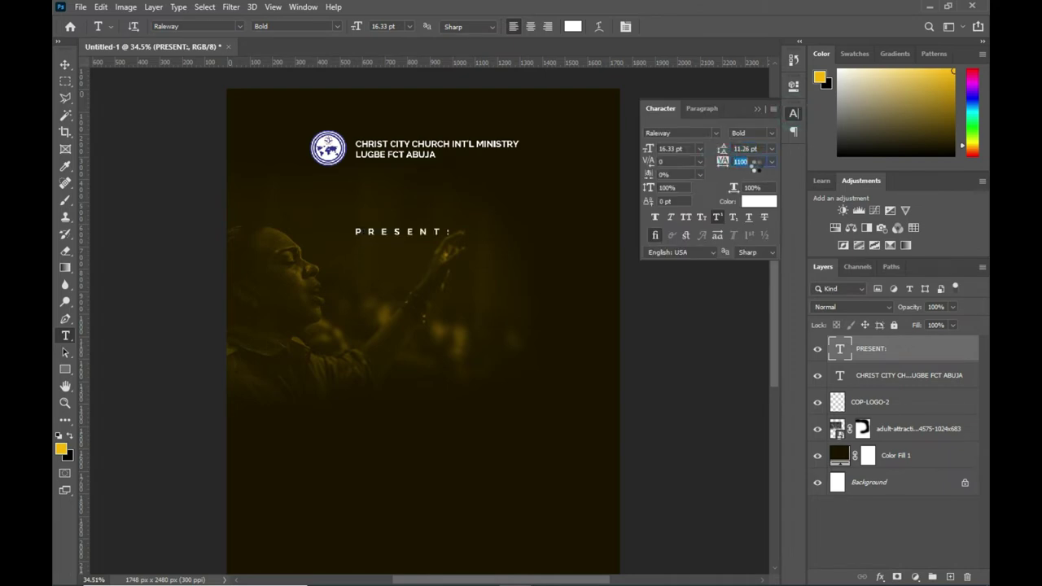
{"action": "left_click", "coordinate": [757, 111]}
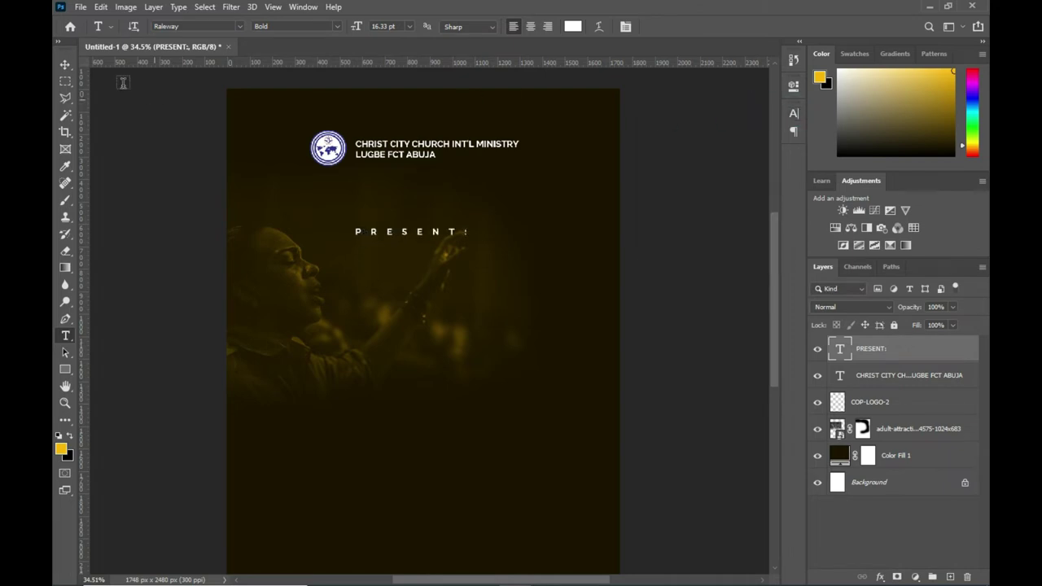
{"action": "key", "text": "v"}
{"action": "key", "text": "ctrl+a"}
{"action": "left_click", "coordinate": [350, 26]}
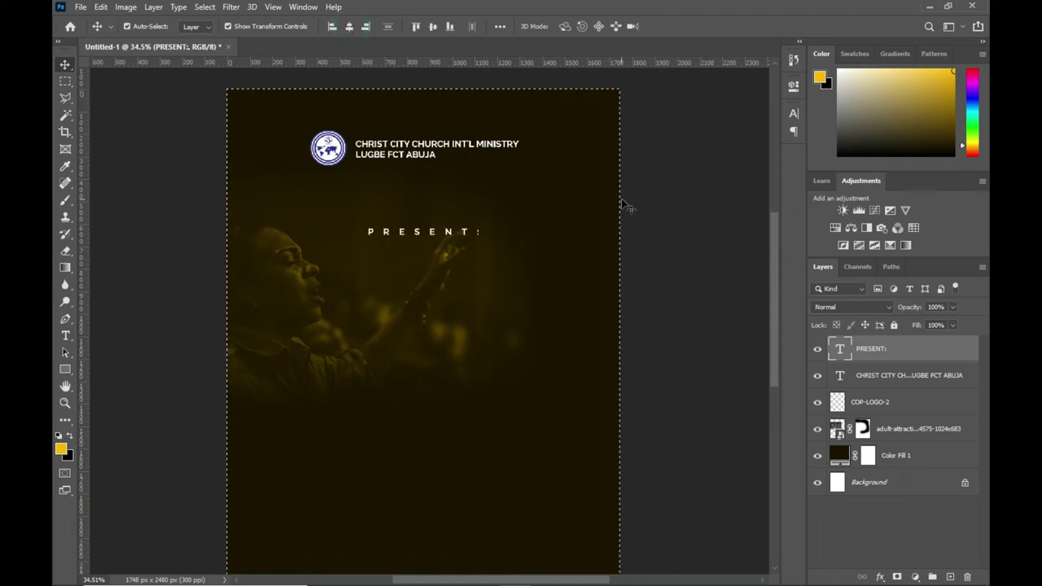
{"action": "key", "text": "ctrl+d"}
{"action": "left_click", "coordinate": [690, 213]}
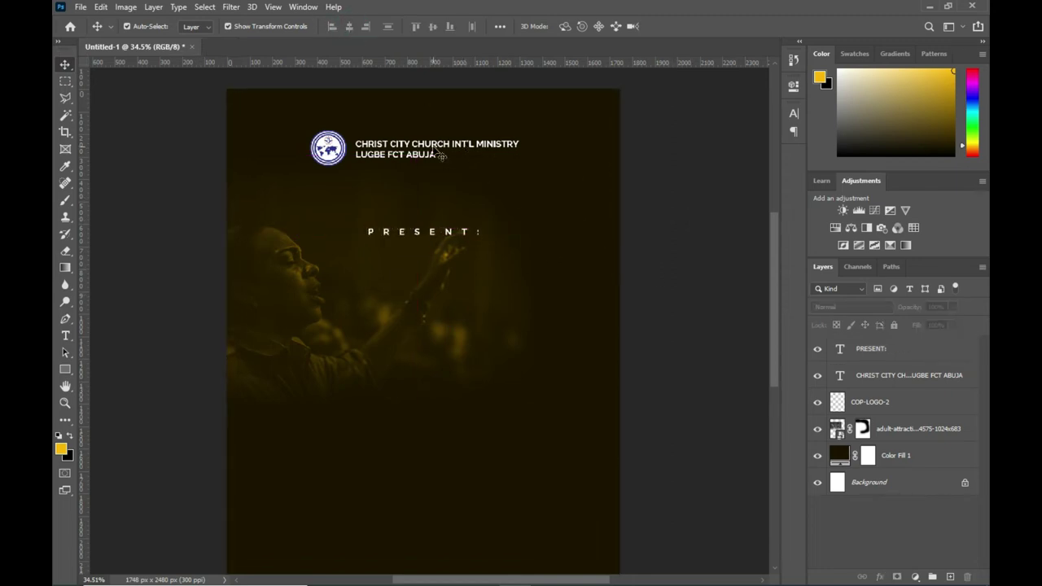
{"action": "left_click", "coordinate": [429, 146], "text": "ctrl"}
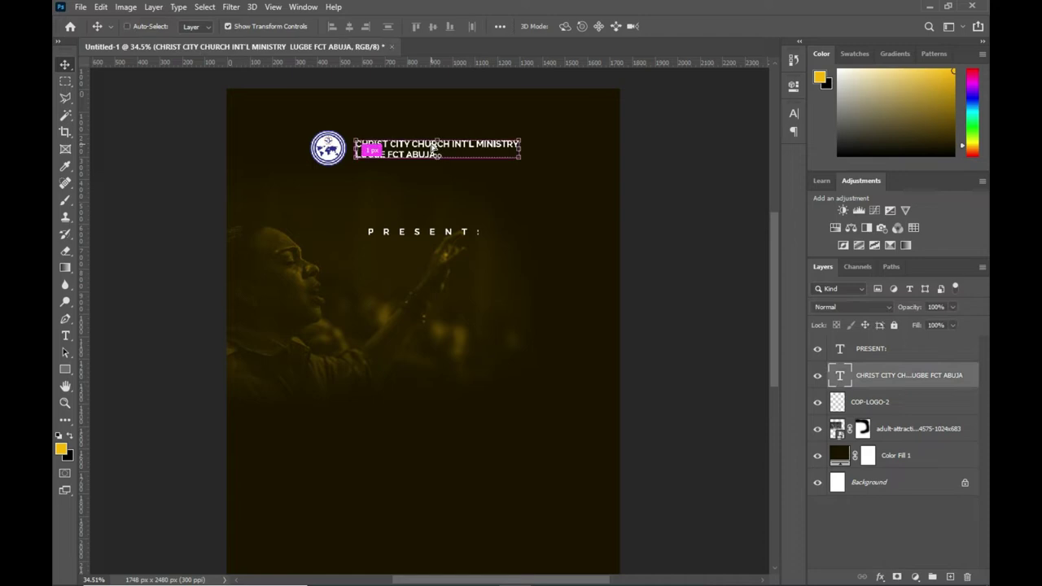
{"action": "mouse_move", "coordinate": [433, 147]}
{"action": "left_mouse_down"}
{"action": "mouse_move", "coordinate": [417, 303]}
{"action": "mouse_move", "coordinate": [321, 383]}
{"action": "left_mouse_up"}
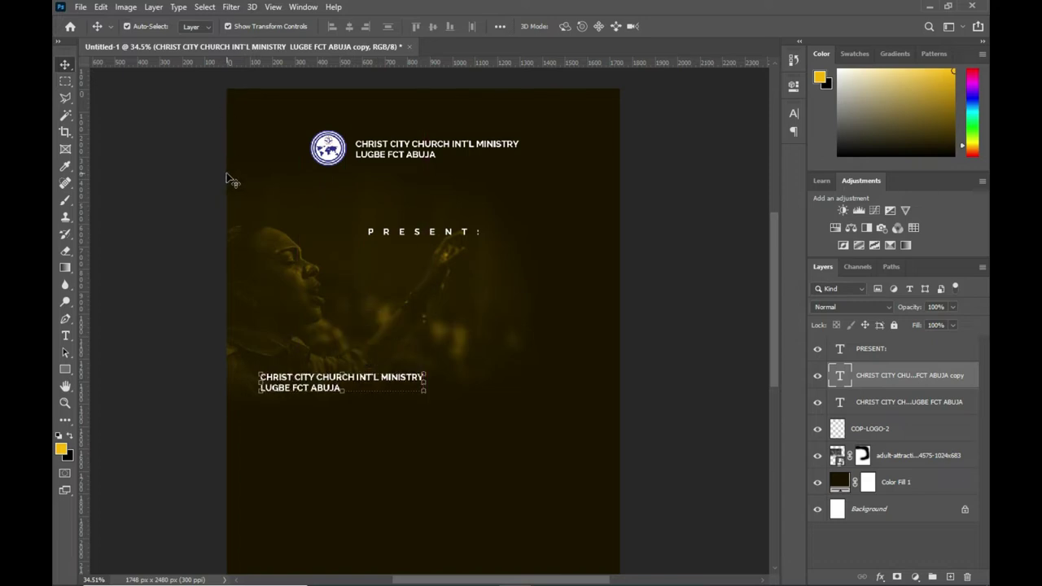
Change the lower copy to Impact font reading WOR.
{"action": "double_click", "coordinate": [310, 381]}
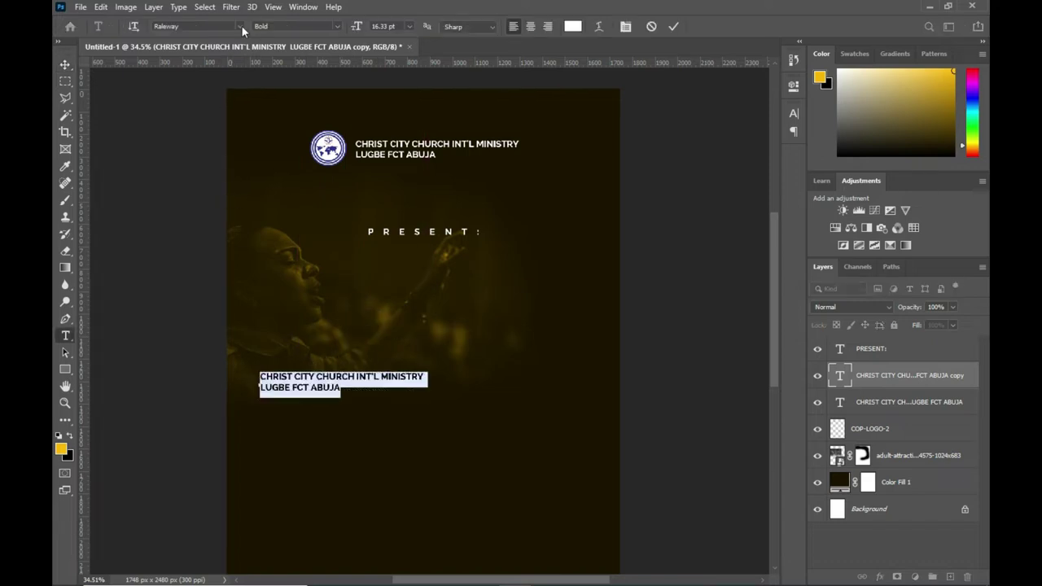
{"action": "left_click", "coordinate": [239, 26]}
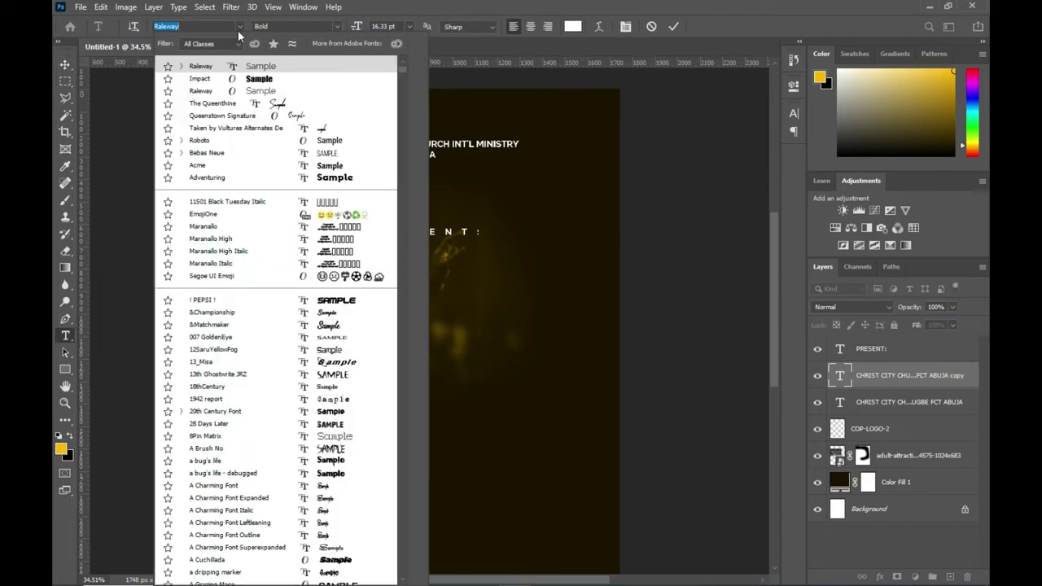
{"action": "left_click", "coordinate": [200, 79]}
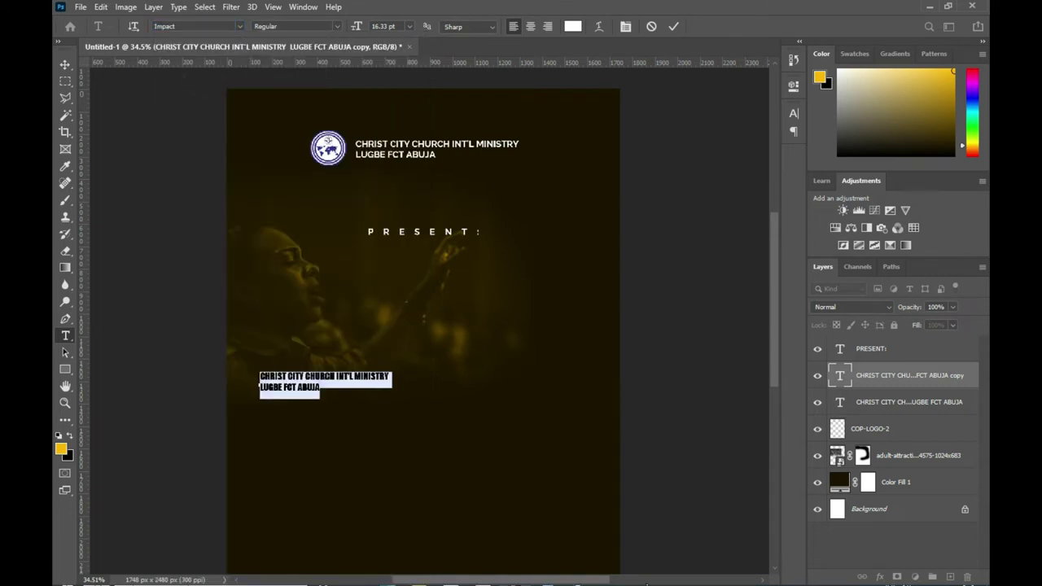
{"action": "left_click", "coordinate": [547, 574]}
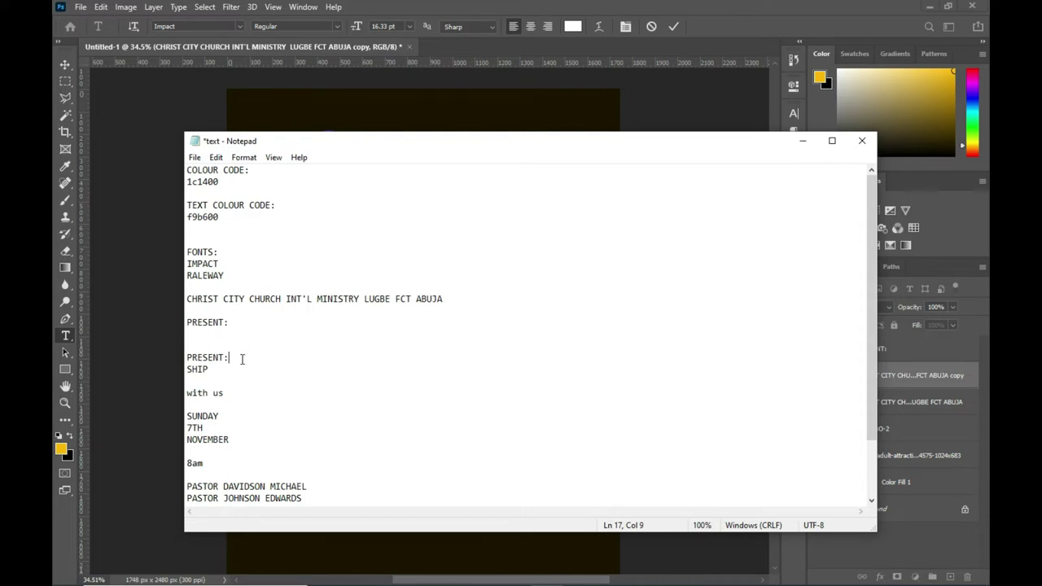
{"action": "left_click", "coordinate": [803, 143]}
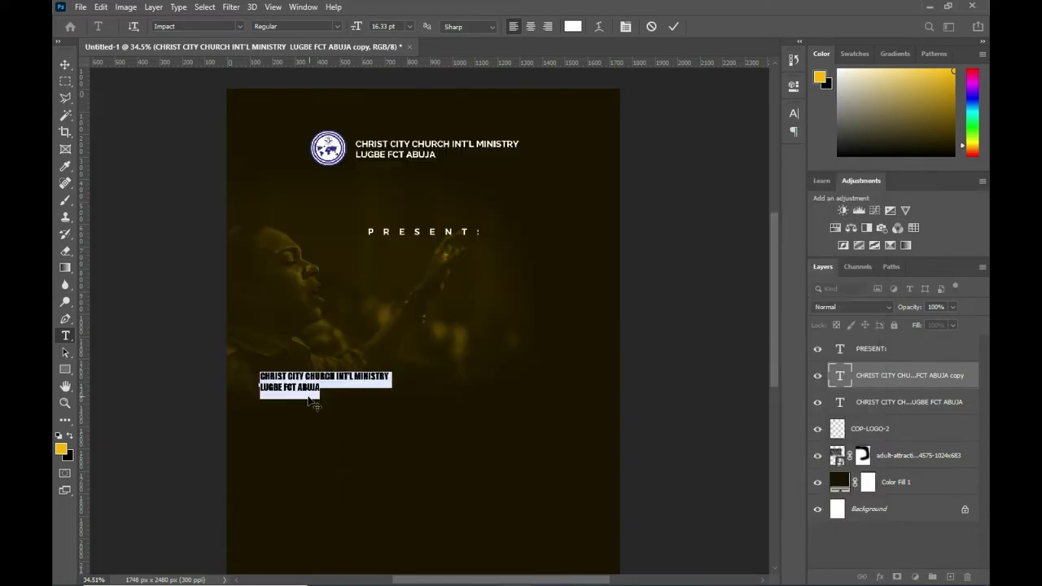
{"action": "type", "text": "WOR"}
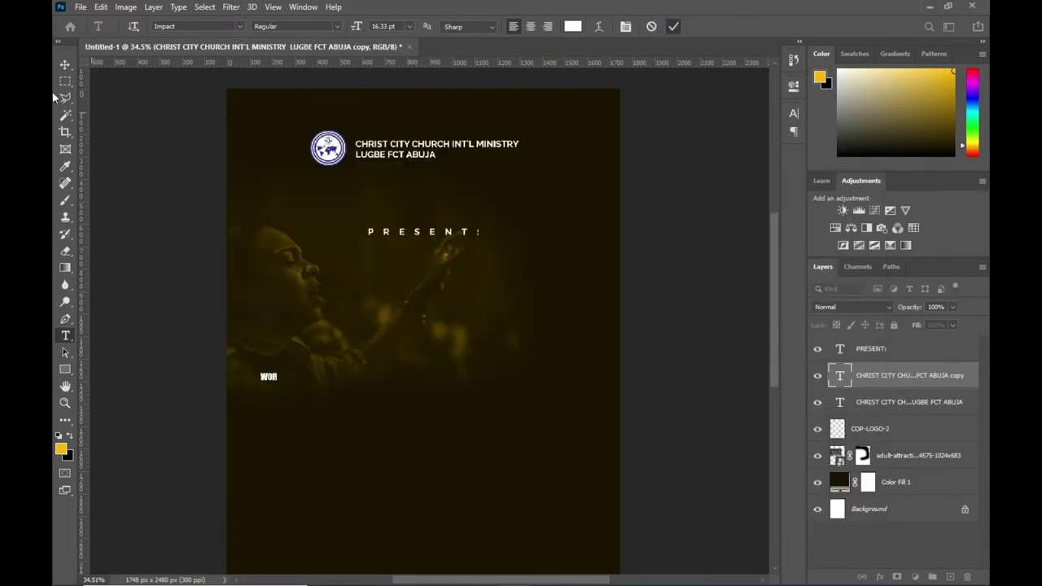
{"action": "key", "text": "ctrl+Return"}
Enlarge the WOR text considerably and position it at the lower left.
{"action": "scroll", "coordinate": [242, 387], "scroll_direction": "up", "scroll_amount": 2}
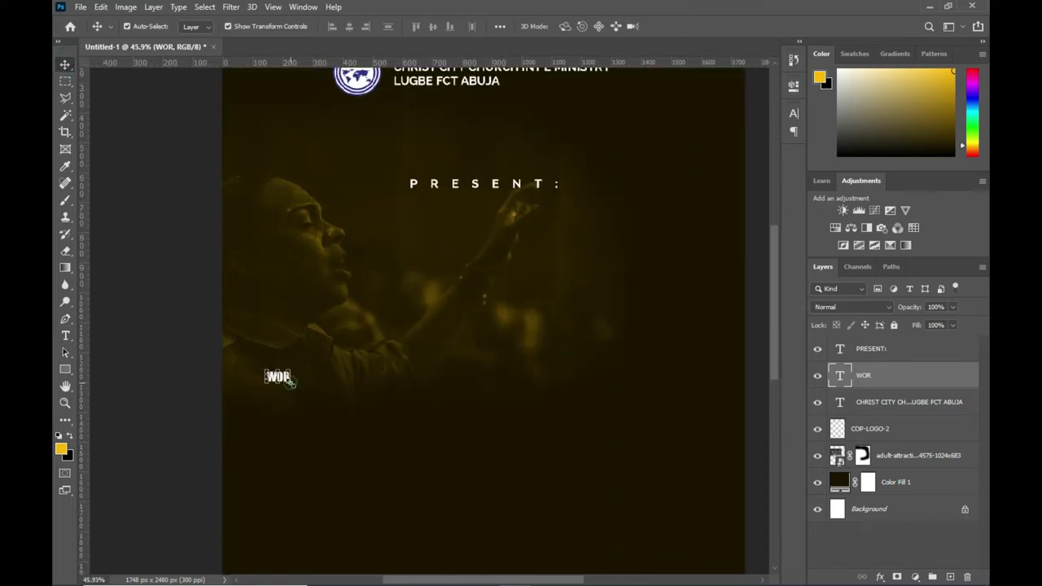
{"action": "left_click_drag", "start_coordinate": [293, 381], "coordinate": [432, 477]}
{"action": "scroll", "coordinate": [391, 316], "scroll_direction": "down", "scroll_amount": 2}
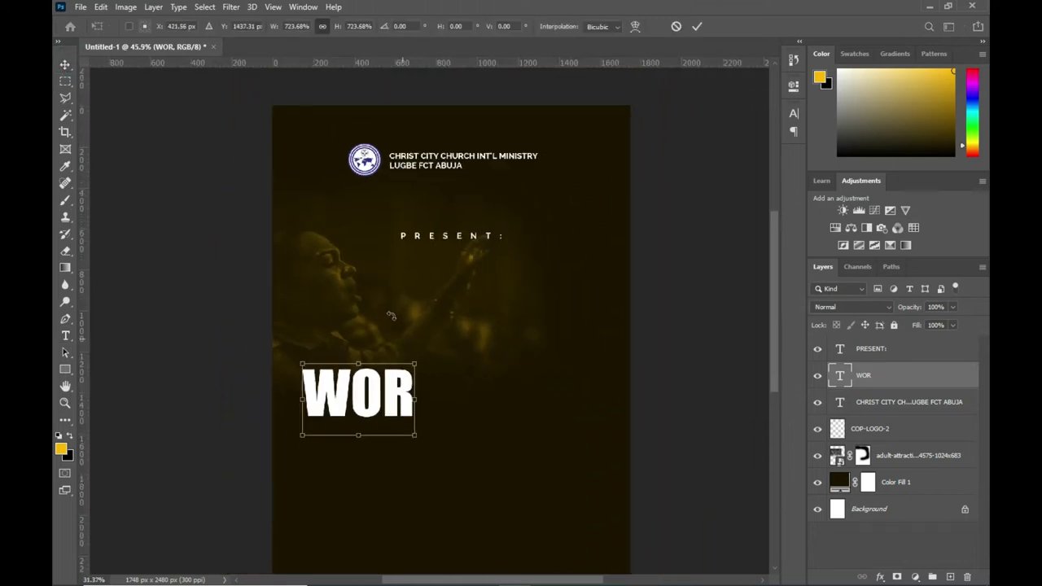
{"action": "scroll", "coordinate": [391, 316], "scroll_direction": "down", "scroll_amount": 1}
{"action": "left_click_drag", "start_coordinate": [359, 373], "coordinate": [352, 367]}
{"action": "left_click", "coordinate": [697, 26]}
{"action": "key", "text": "ctrl+t"}
{"action": "left_click_drag", "start_coordinate": [384, 321], "coordinate": [408, 306]}
{"action": "left_click_drag", "start_coordinate": [368, 347], "coordinate": [368, 375]}
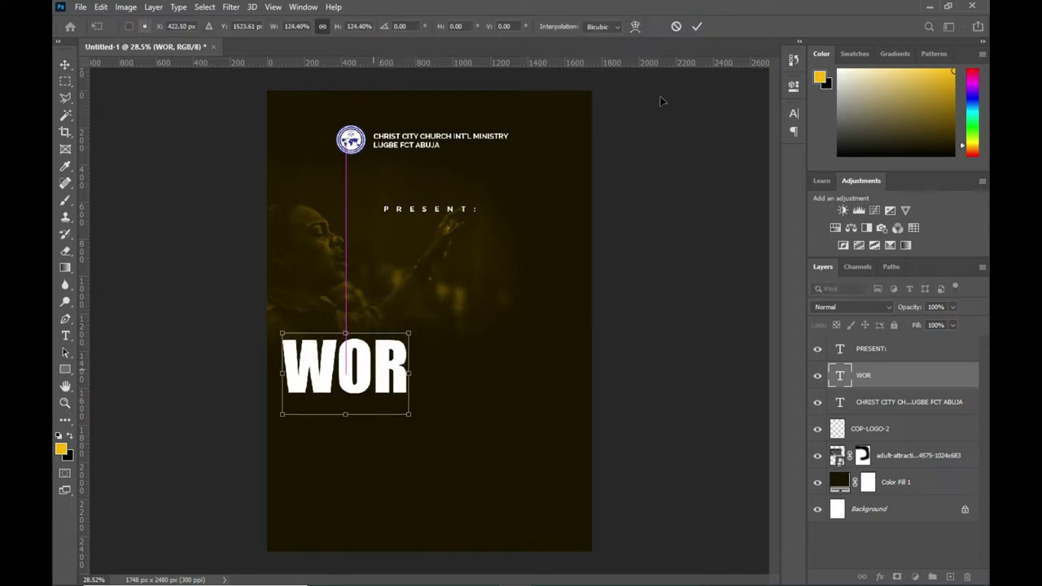
{"action": "left_click", "coordinate": [697, 26]}
Lower PRESENT: slightly, stack WOR above it, and duplicate WOR directly beneath.
{"action": "left_click_drag", "start_coordinate": [451, 211], "coordinate": [451, 246]}
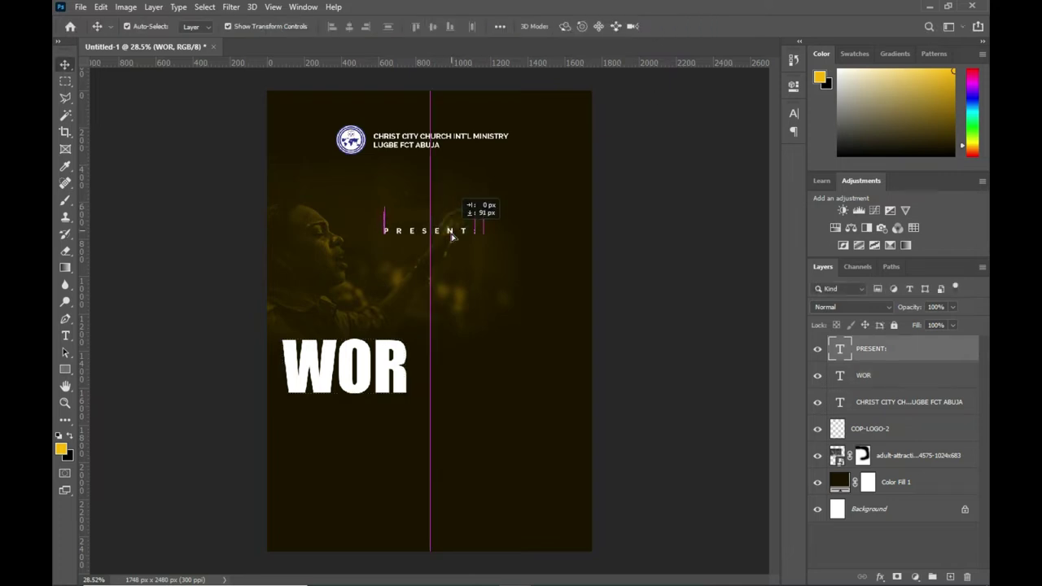
{"action": "left_click", "coordinate": [604, 240]}
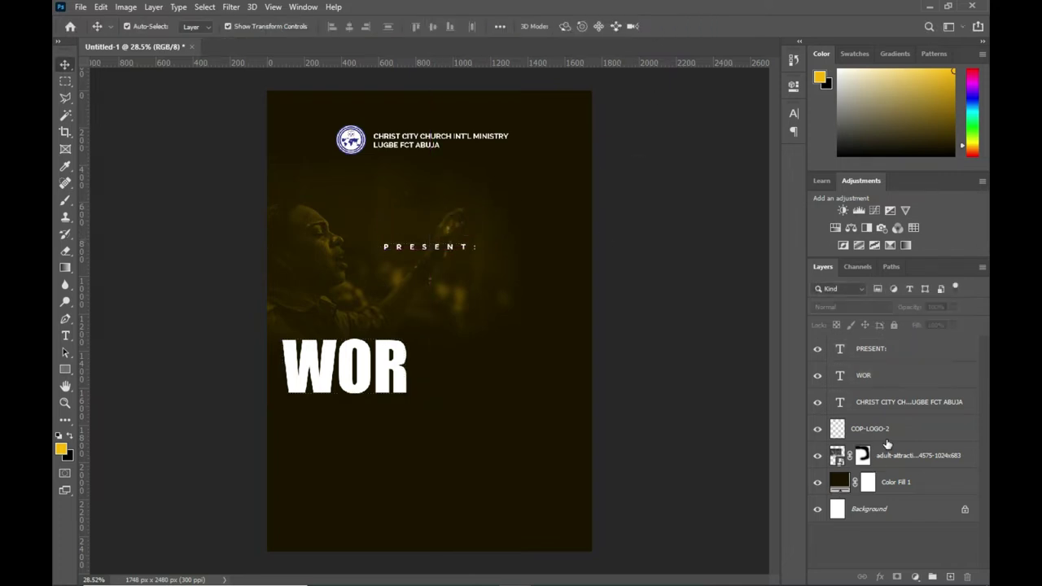
{"action": "left_click", "coordinate": [937, 454]}
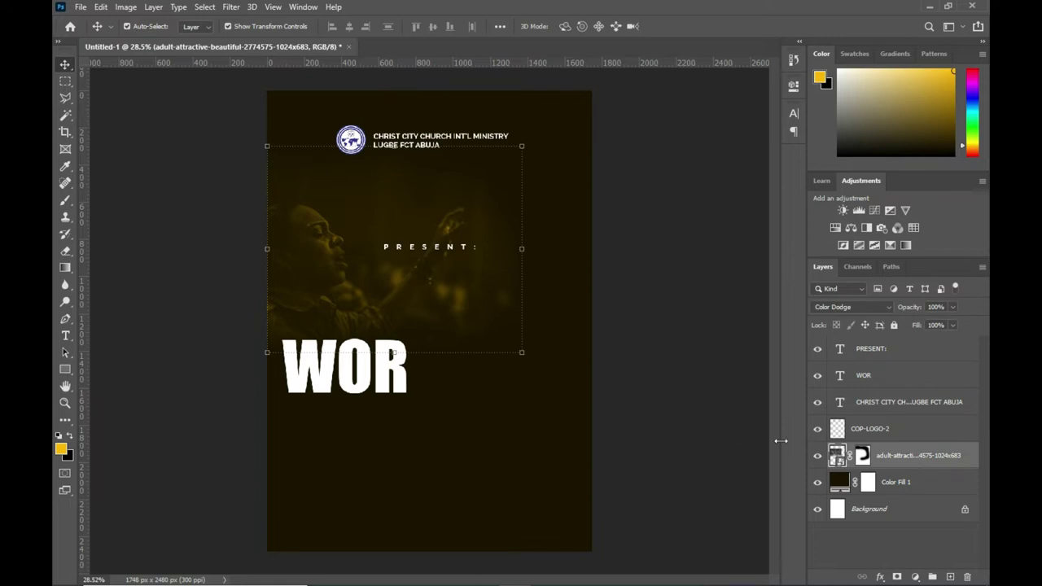
{"action": "left_click_drag", "start_coordinate": [886, 375], "coordinate": [886, 349]}
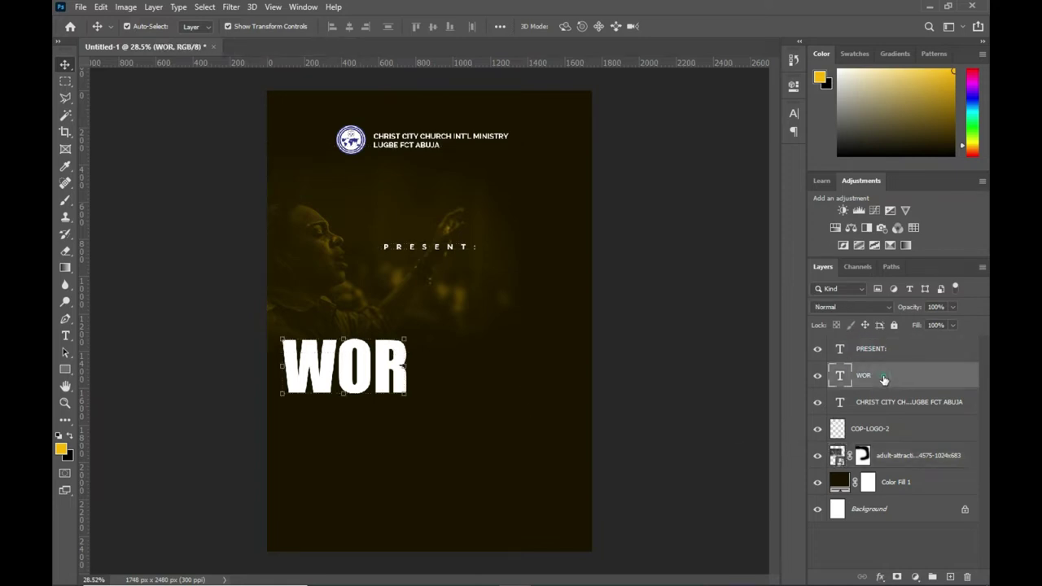
{"action": "mouse_move", "coordinate": [366, 373]}
{"action": "left_mouse_down"}
{"action": "mouse_move", "coordinate": [366, 427]}
{"action": "mouse_move", "coordinate": [405, 416]}
{"action": "left_mouse_up"}
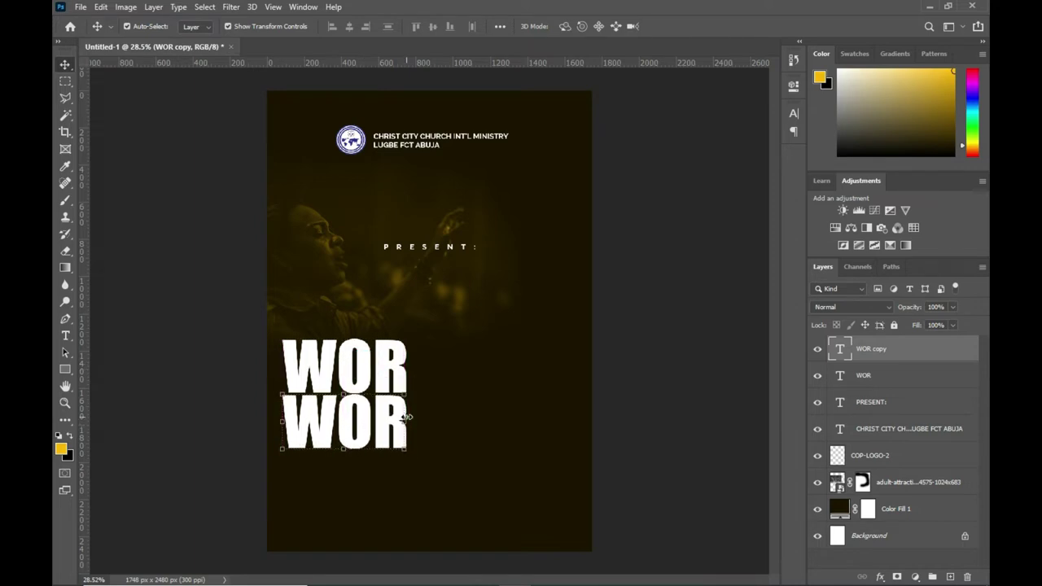
Change the WOR duplicate's text to SHIP.
{"action": "double_click", "coordinate": [345, 419]}
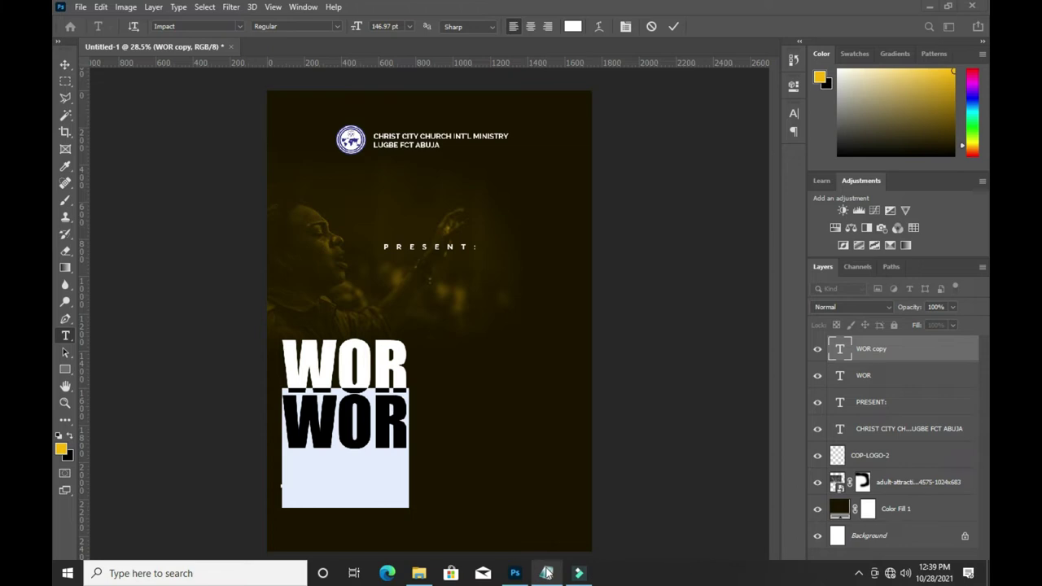
{"action": "left_click", "coordinate": [531, 573]}
{"action": "left_click", "coordinate": [802, 140]}
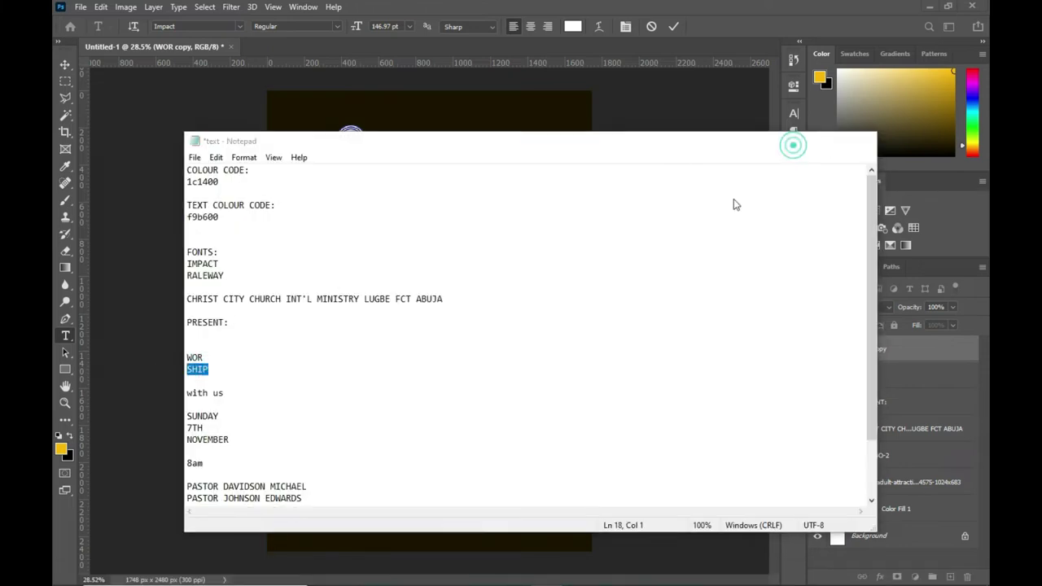
{"action": "type", "text": "SHIP"}
{"action": "left_click", "coordinate": [672, 27]}
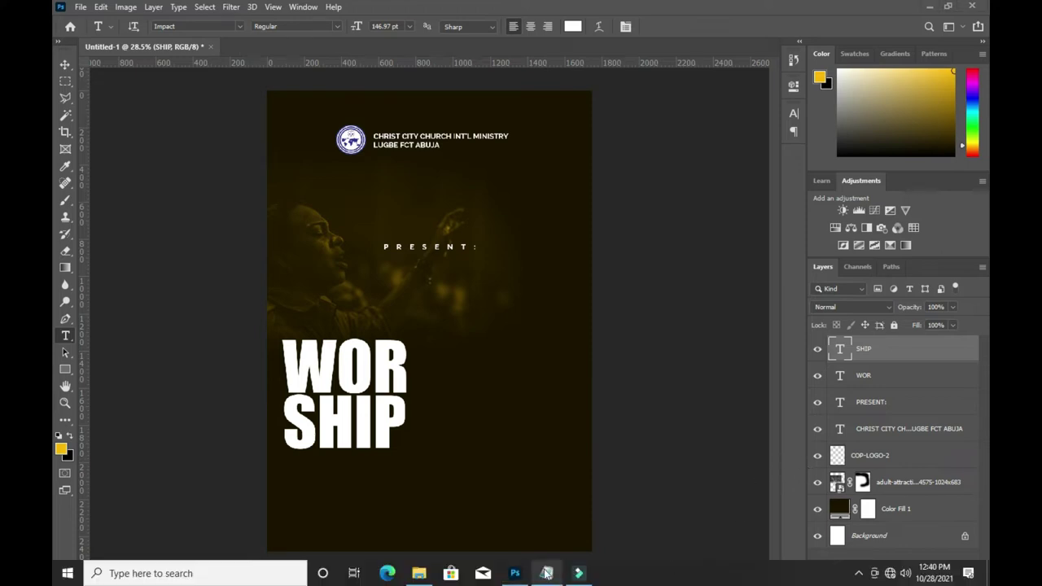
{"action": "left_click", "coordinate": [548, 573]}
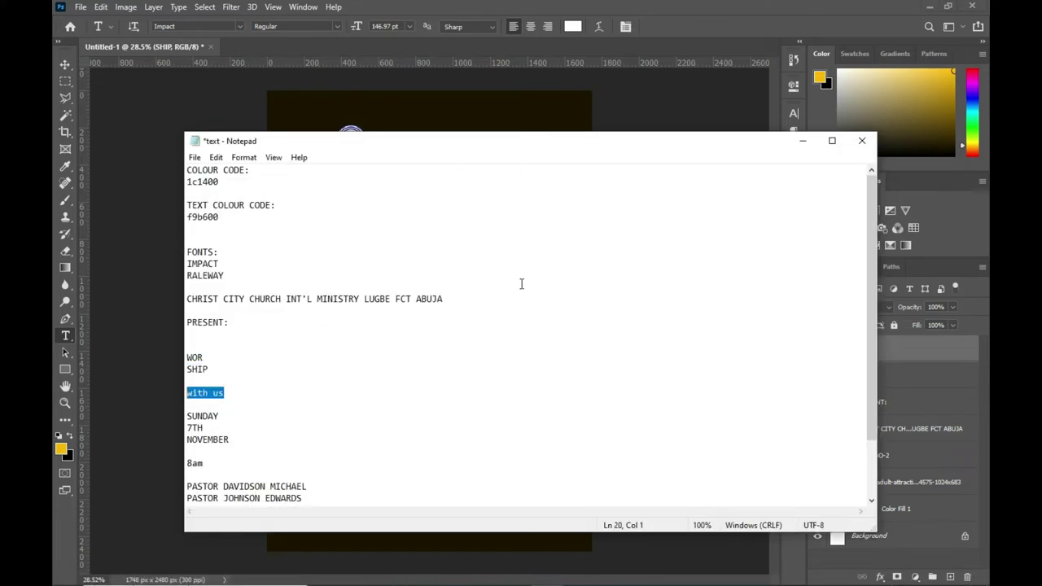
{"action": "left_click", "coordinate": [809, 140]}
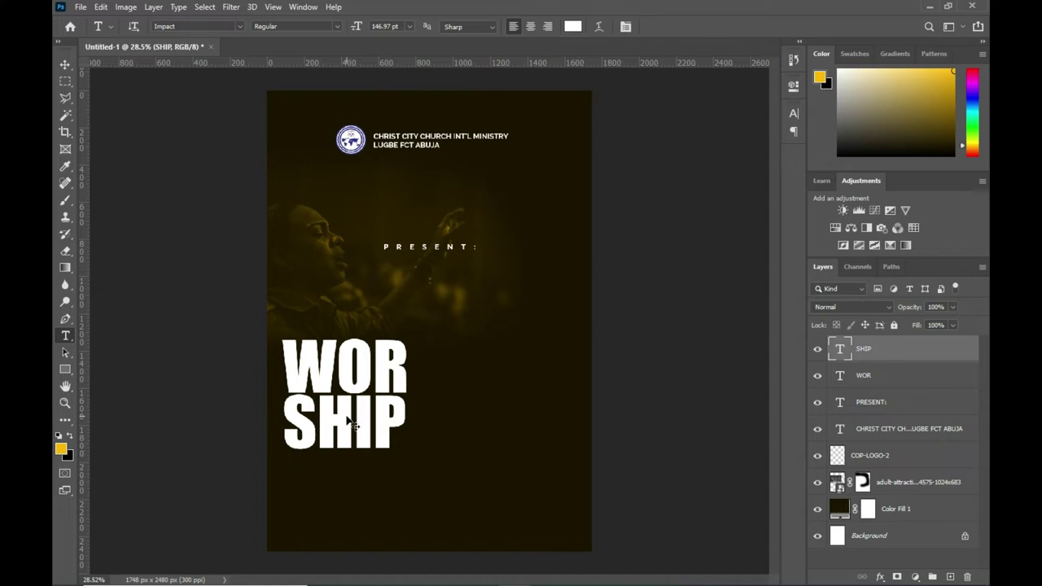
Duplicate SHIP below, retype it as 'with us', and scale it to fit under SHIP.
{"action": "left_click_drag", "start_coordinate": [352, 421], "coordinate": [341, 479]}
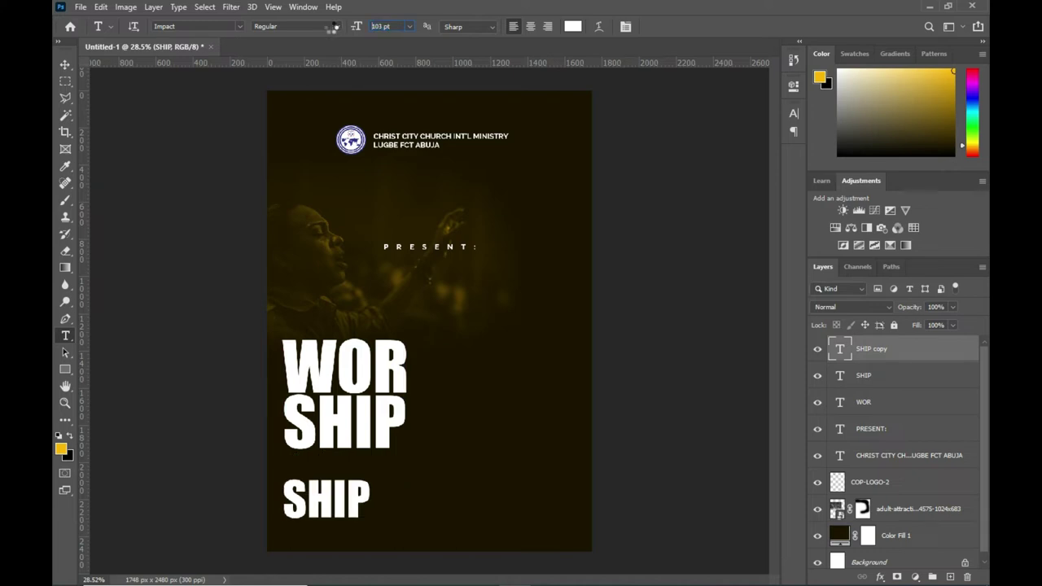
{"action": "type", "text": "101"}
{"action": "left_click_drag", "start_coordinate": [339, 510], "coordinate": [332, 479]}
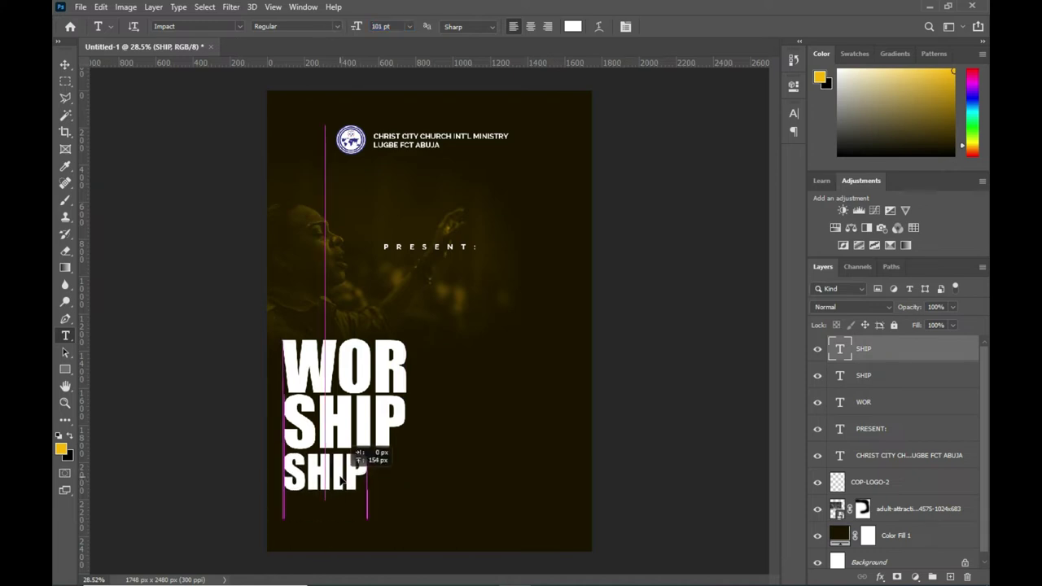
{"action": "double_click", "coordinate": [331, 478]}
{"action": "type", "text": "with us"}
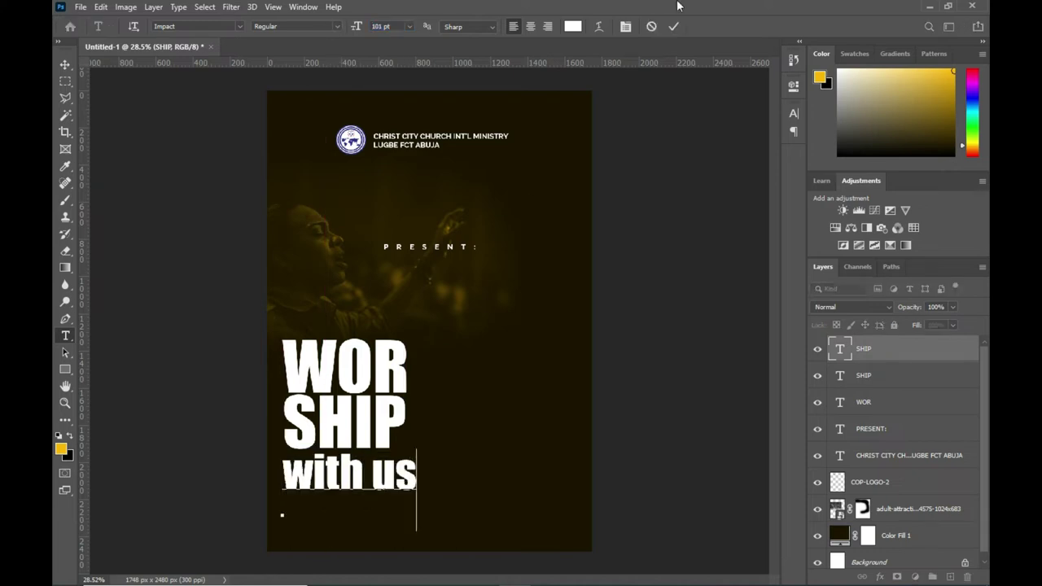
{"action": "key", "text": "ctrl+Return"}
{"action": "key", "text": "v"}
{"action": "mouse_move", "coordinate": [370, 484]}
{"action": "left_mouse_down"}
{"action": "mouse_move", "coordinate": [375, 474]}
{"action": "mouse_move", "coordinate": [417, 489]}
{"action": "mouse_move", "coordinate": [411, 502]}
{"action": "left_mouse_up"}
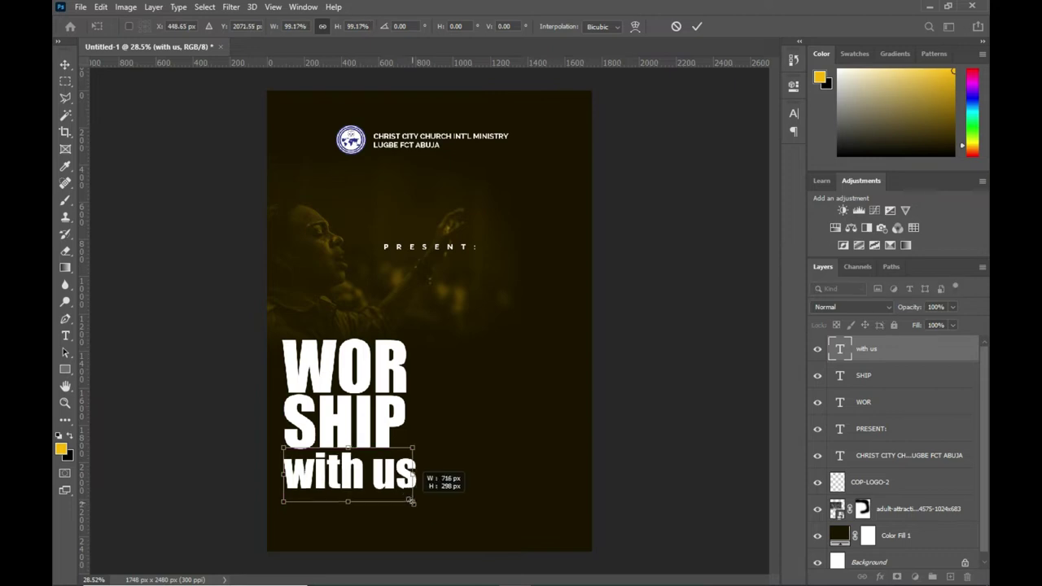
{"action": "left_click", "coordinate": [696, 27]}
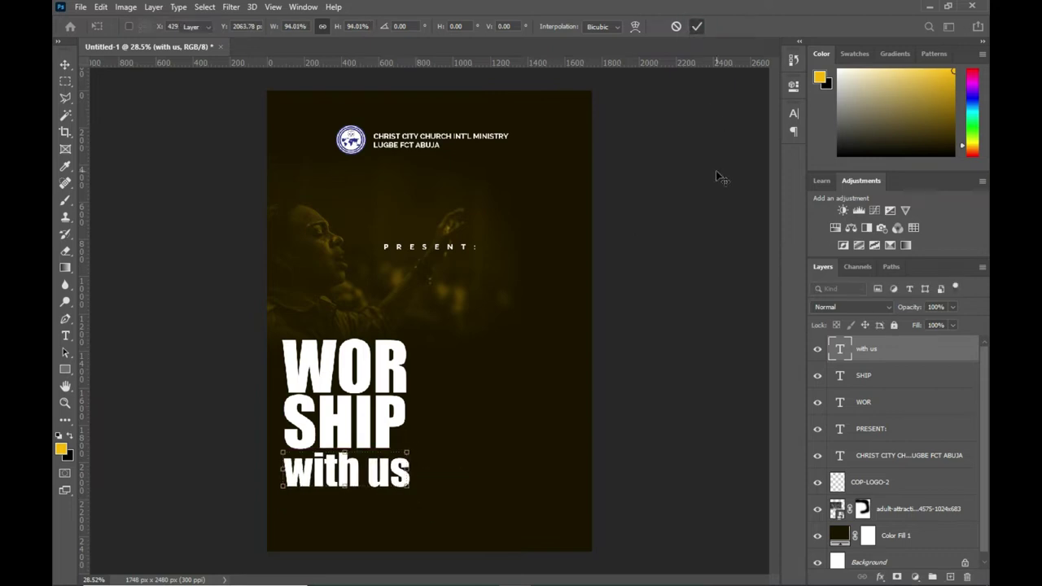
{"action": "left_click", "coordinate": [698, 235]}
{"action": "scroll", "coordinate": [425, 457], "scroll_direction": "down", "scroll_amount": 1}
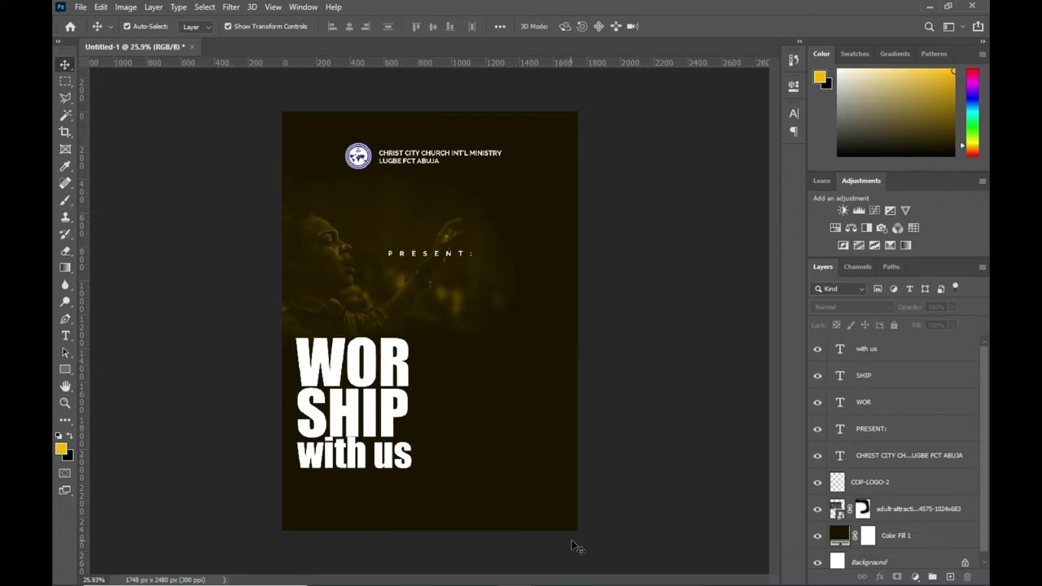
Check the word SUNDAY in the notes, then nudge the WOR, SHIP and with us layers up slightly.
{"action": "left_click", "coordinate": [702, 570]}
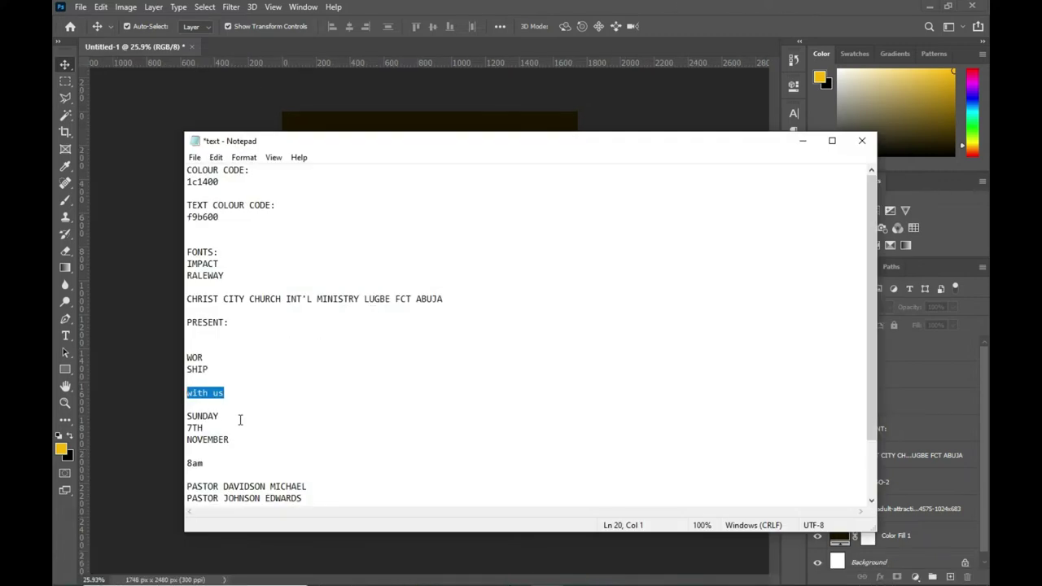
{"action": "left_click_drag", "start_coordinate": [188, 416], "coordinate": [232, 418]}
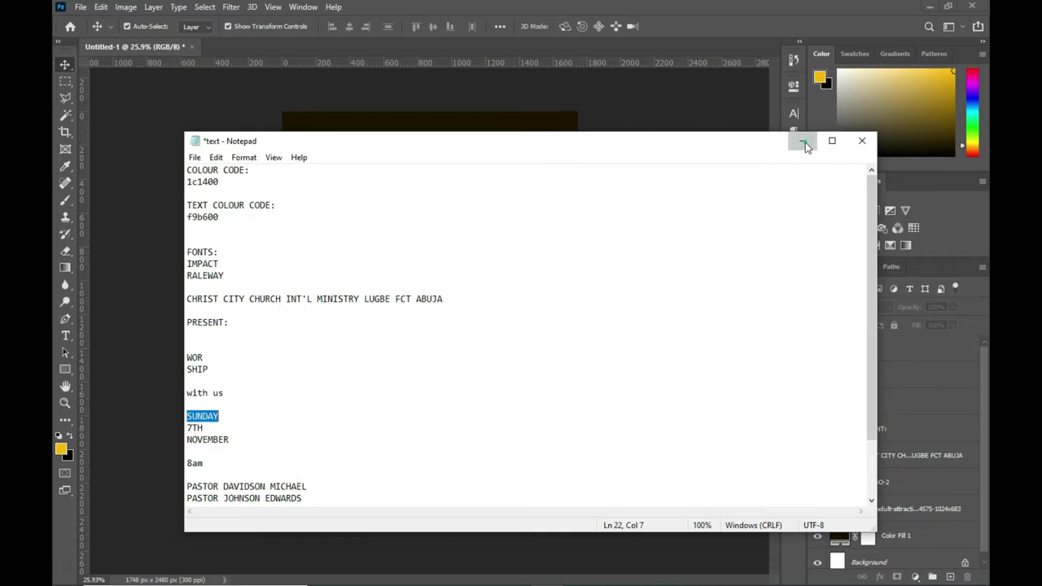
{"action": "left_click", "coordinate": [803, 140]}
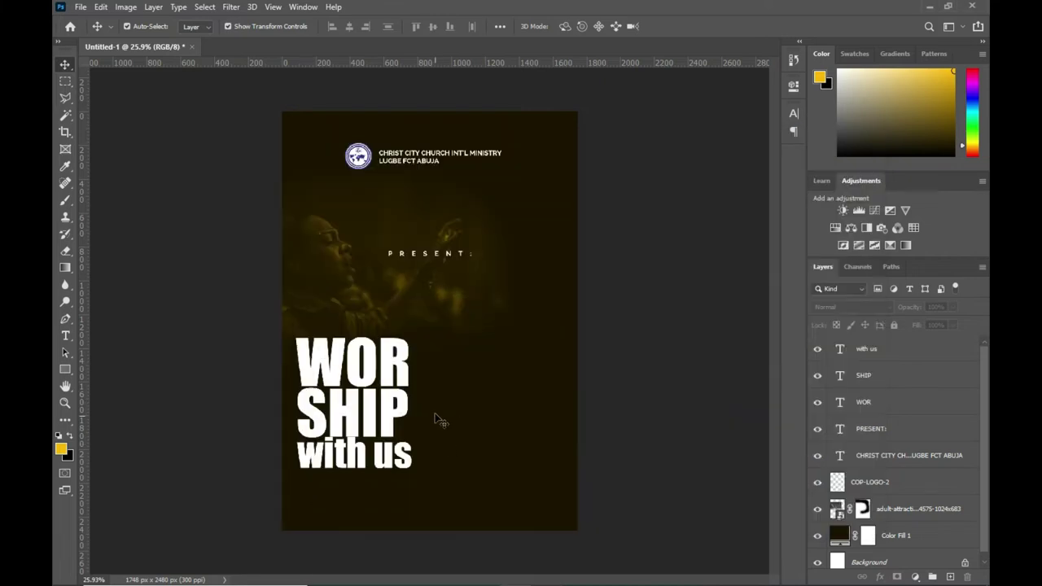
{"action": "left_click", "coordinate": [876, 403]}
{"action": "left_click", "coordinate": [880, 350], "text": "shift"}
{"action": "key", "text": "shift+Up"}
{"action": "key", "text": "shift+Up"}
{"action": "key", "text": "shift+Up"}
{"action": "key", "text": "shift+Up"}
{"action": "key", "text": "shift+Up"}
{"action": "key", "text": "shift+Up"}
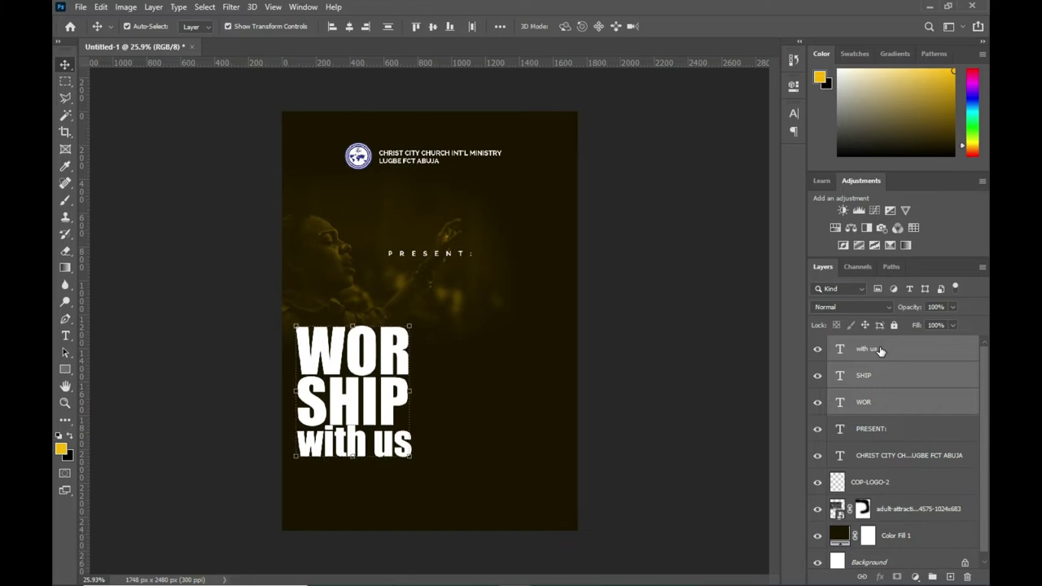
{"action": "left_click", "coordinate": [630, 377]}
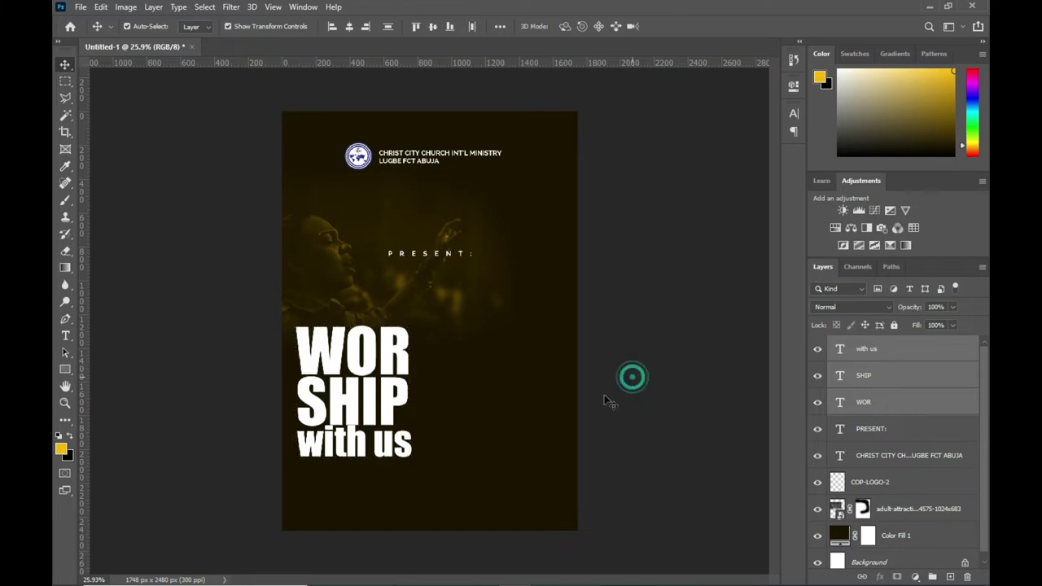
Add a SUNDAY text line in Raleway Bold below "with us".
{"action": "left_click", "coordinate": [65, 336]}
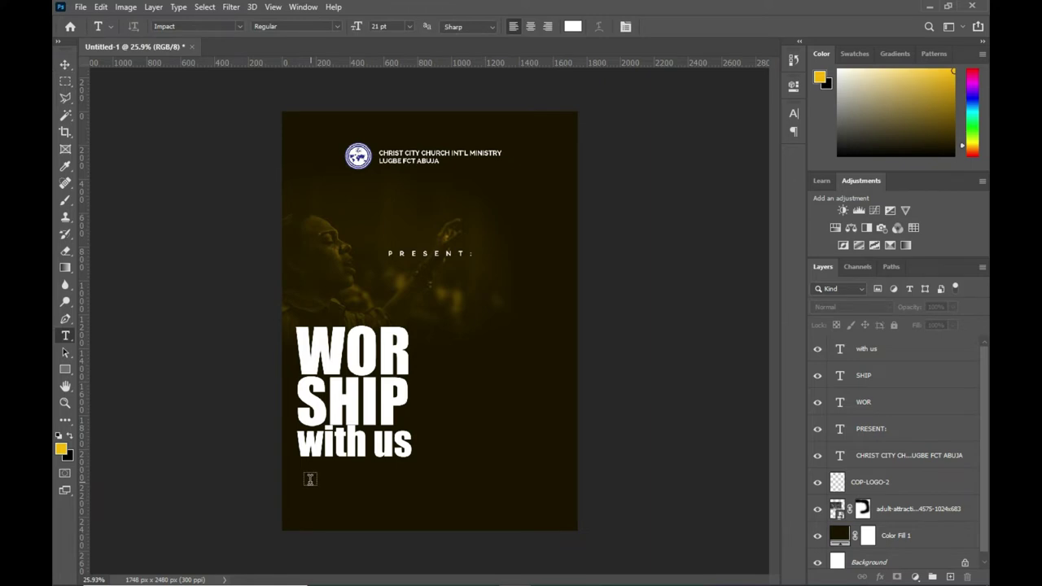
{"action": "left_click", "coordinate": [239, 26]}
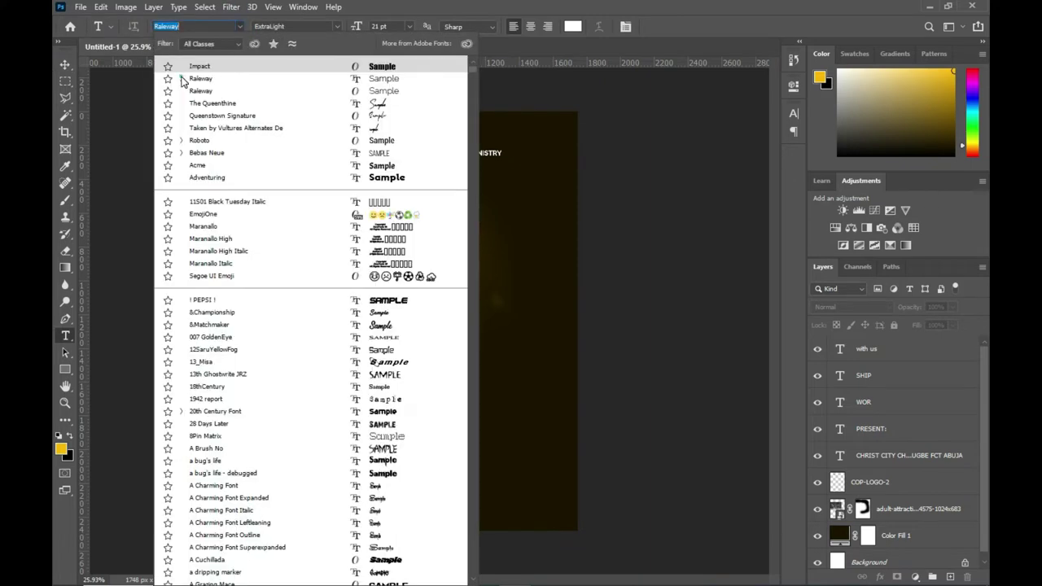
{"action": "left_click", "coordinate": [181, 78]}
{"action": "left_click", "coordinate": [210, 202]}
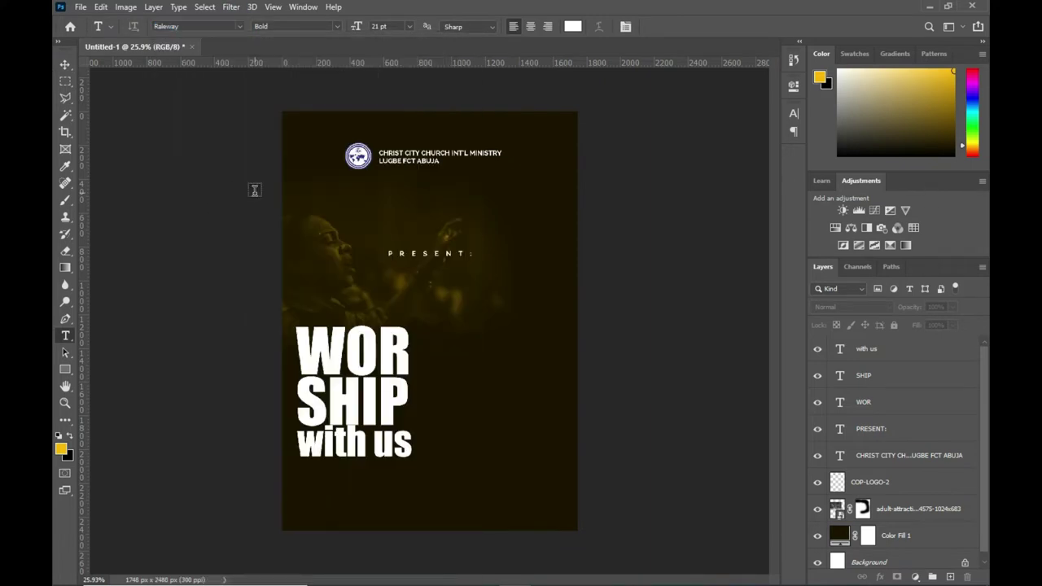
{"action": "left_click", "coordinate": [304, 480]}
{"action": "type", "text": "SUNDAY"}
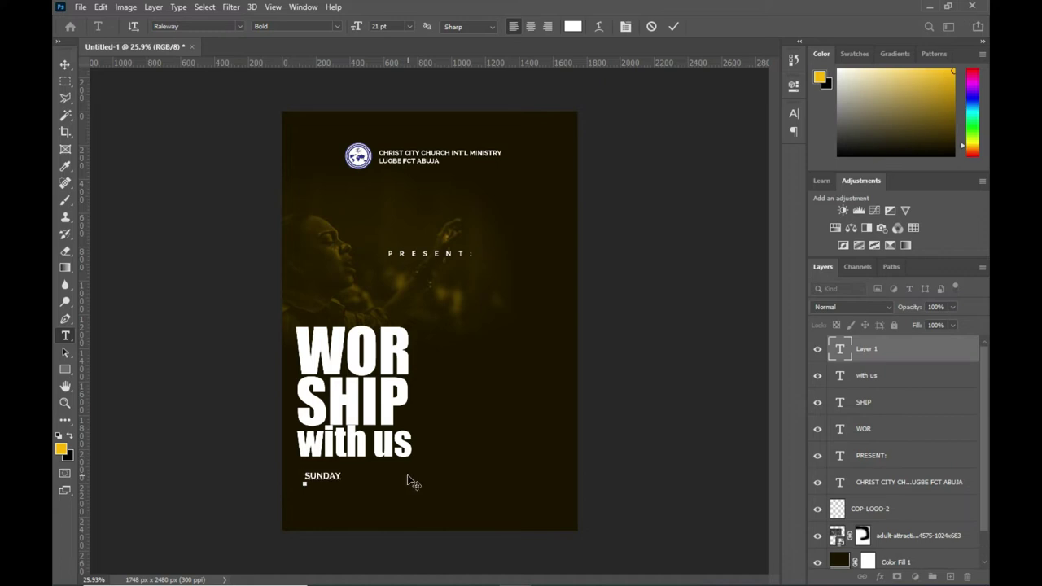
{"action": "left_click", "coordinate": [673, 27]}
Scale SUNDAY to about 119% and place a duplicate SUNDAY copy just below it.
{"action": "scroll", "coordinate": [360, 427], "scroll_direction": "up", "scroll_amount": 3}
{"action": "key", "text": "v"}
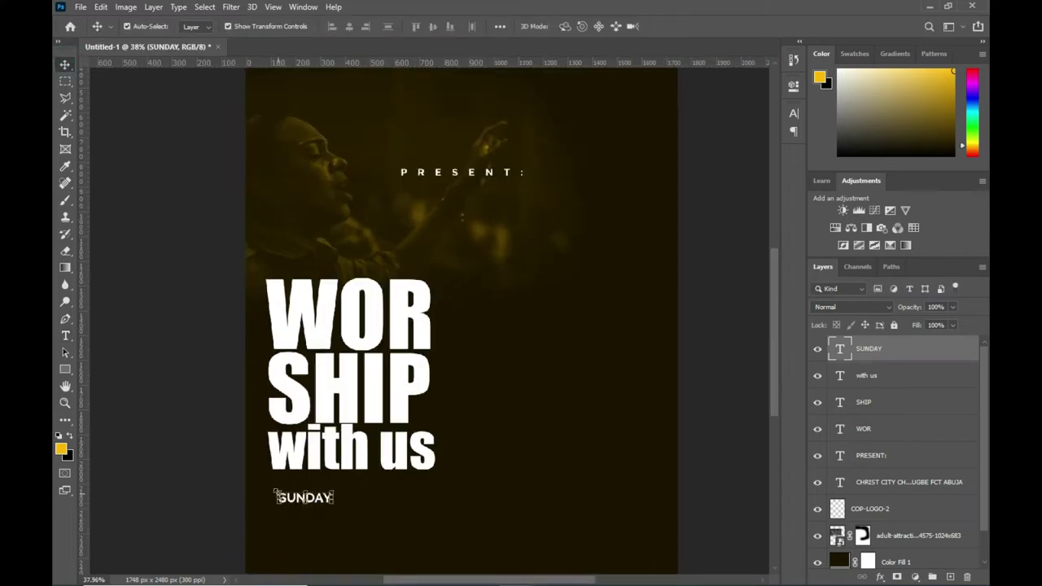
{"action": "key", "text": "ctrl+t"}
{"action": "left_click_drag", "start_coordinate": [275, 492], "coordinate": [266, 487]}
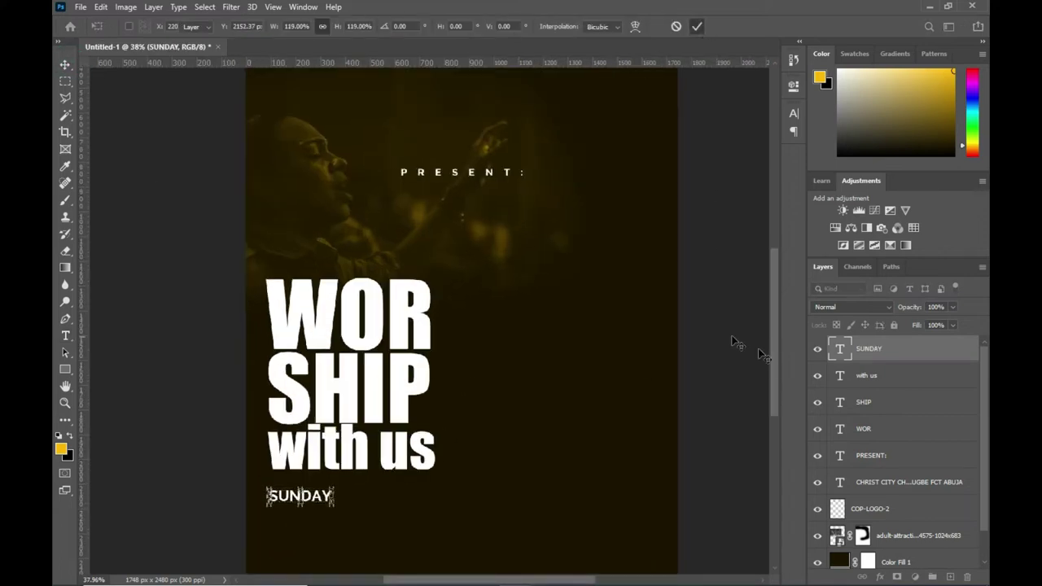
{"action": "key", "text": "Return"}
{"action": "scroll", "coordinate": [770, 401], "scroll_direction": "down", "scroll_amount": 3}
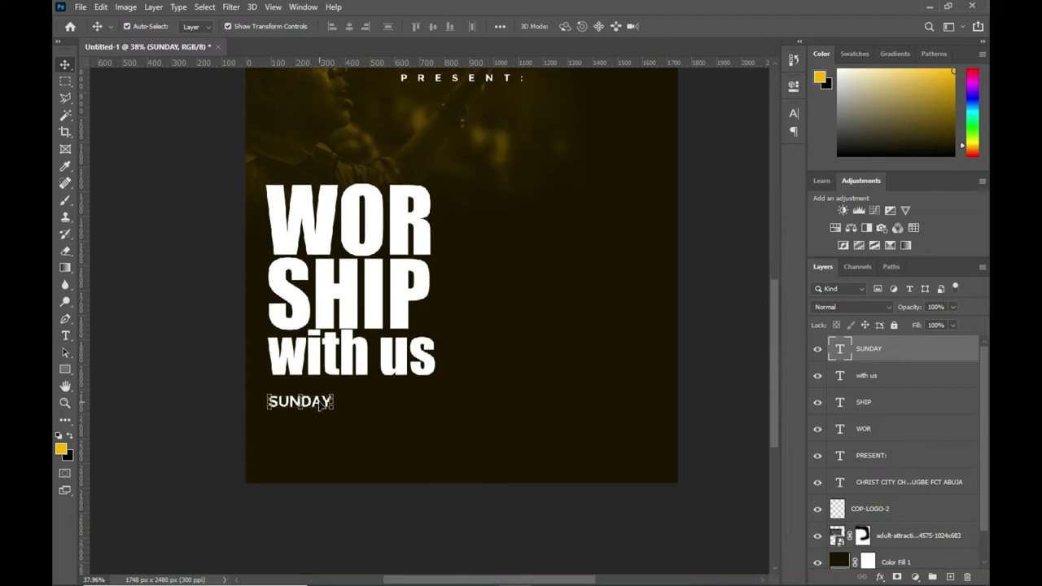
{"action": "key", "text": "ctrl+j"}
{"action": "left_click_drag", "start_coordinate": [292, 401], "coordinate": [293, 415]}
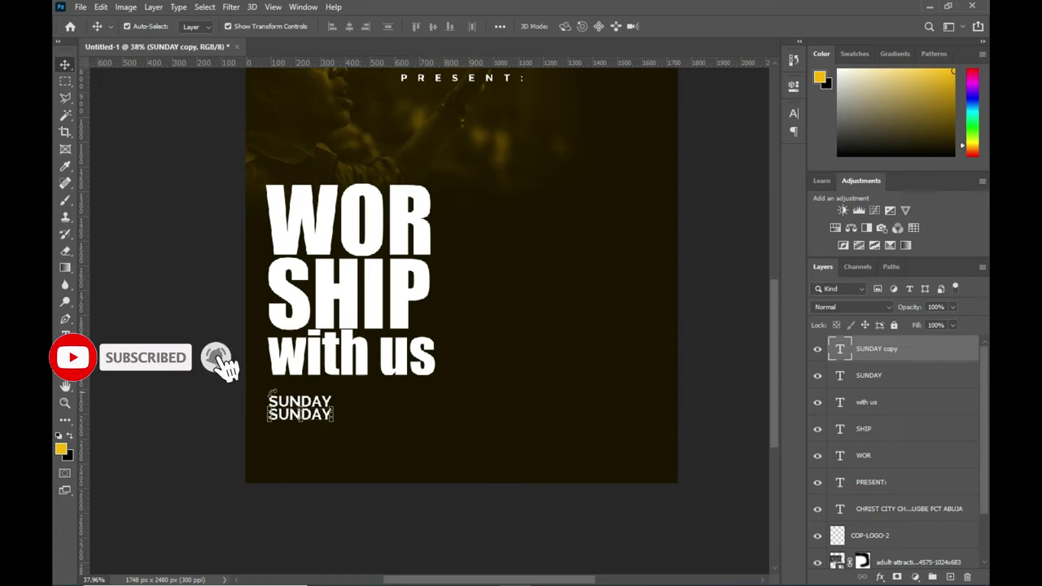
{"action": "left_click", "coordinate": [233, 391]}
Group the WOR, SHIP and with us title layers into a TEXT group.
{"action": "scroll", "coordinate": [881, 478], "scroll_direction": "down", "scroll_amount": 2}
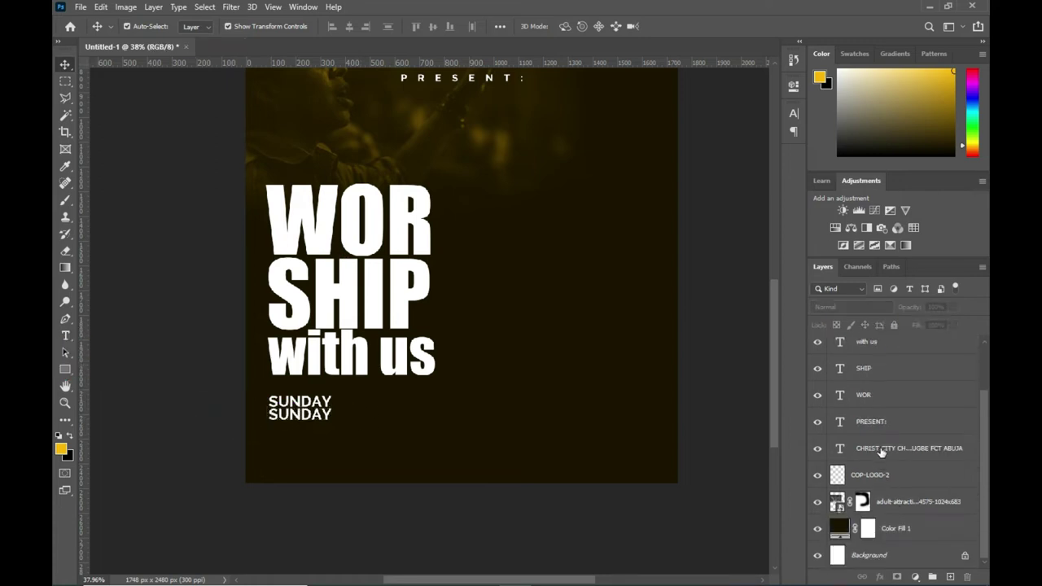
{"action": "left_click", "coordinate": [887, 397]}
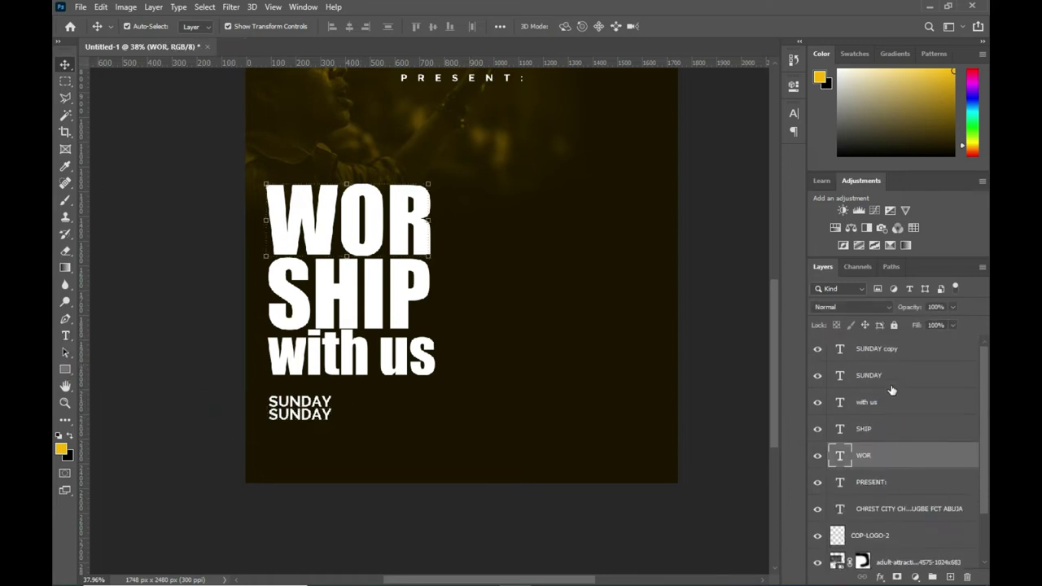
{"action": "left_click", "coordinate": [884, 403], "text": "shift"}
{"action": "key", "text": "ctrl+g"}
{"action": "type", "text": "text"}
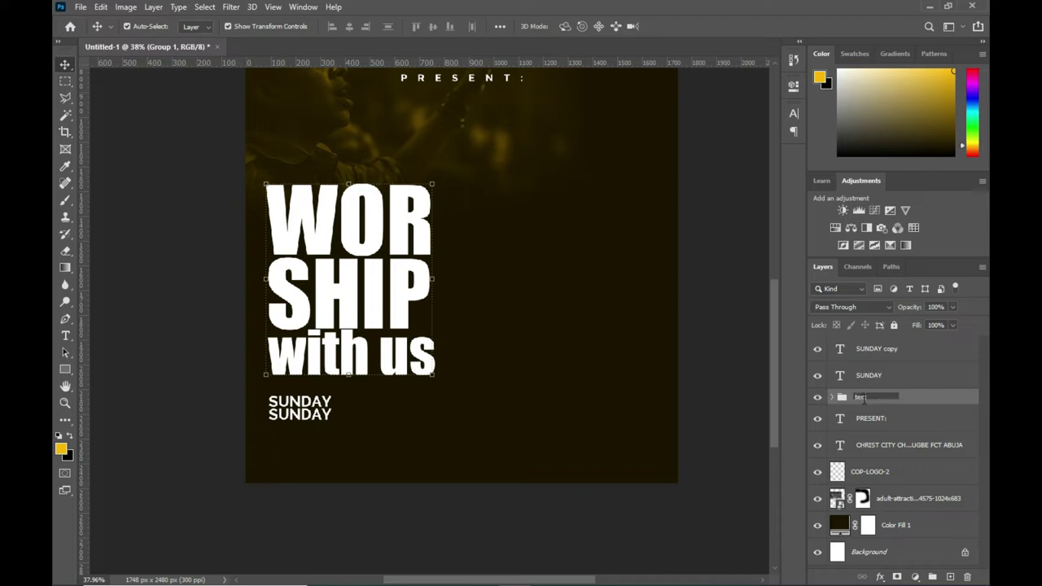
{"action": "key", "text": "Return"}
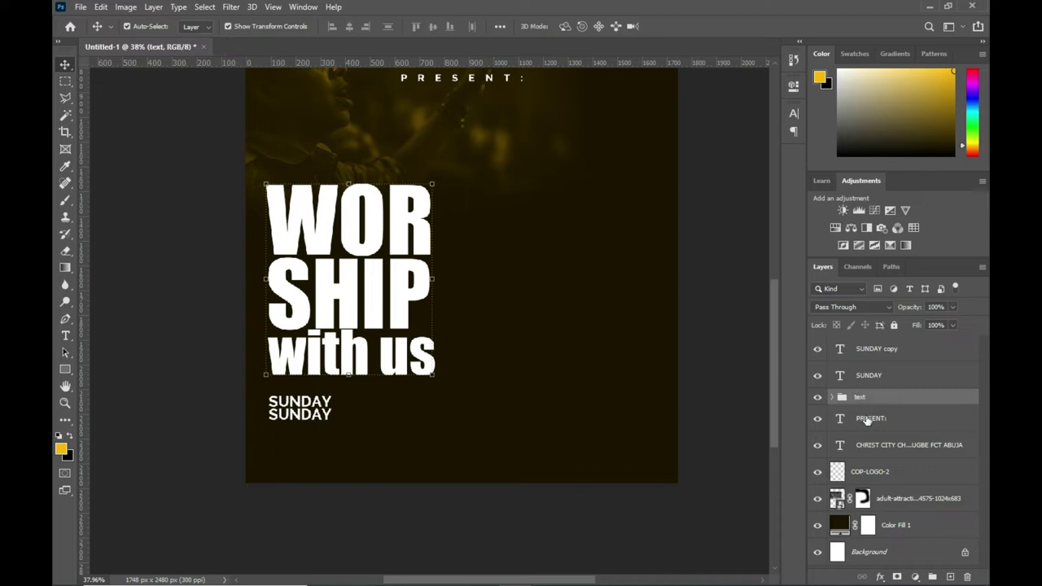
{"action": "double_click", "coordinate": [860, 398]}
Group the PRESENT, church name and logo layers into the CHURCH group.
{"action": "left_click", "coordinate": [877, 420]}
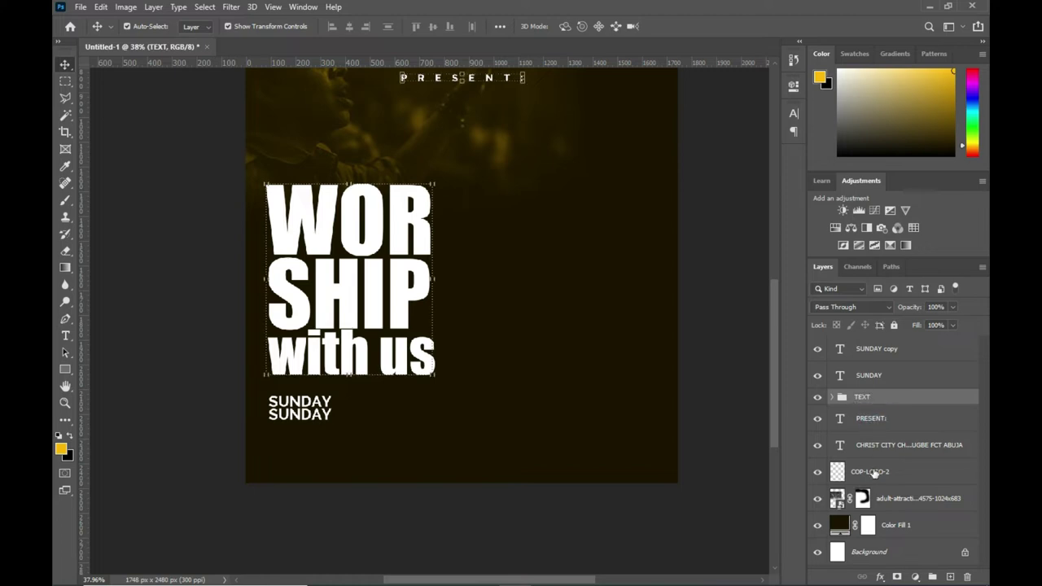
{"action": "left_click", "coordinate": [877, 472], "text": "shift"}
{"action": "key", "text": "ctrl+g"}
{"action": "type", "text": "CHURCH"}
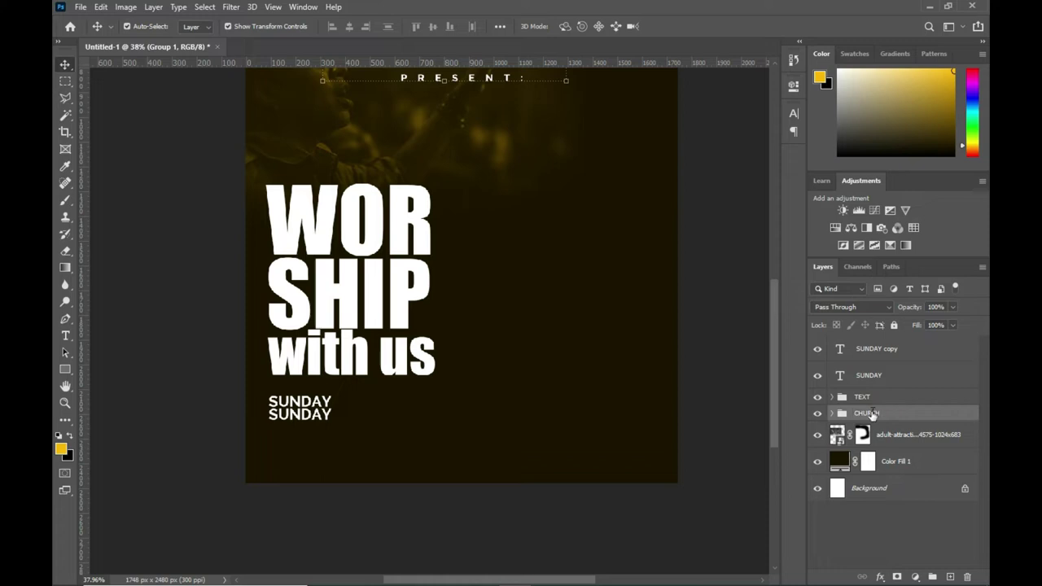
Group the background photo and Color Fill 1 layers into a group named BG.
{"action": "left_click", "coordinate": [884, 436]}
{"action": "left_click", "coordinate": [890, 462], "text": "shift"}
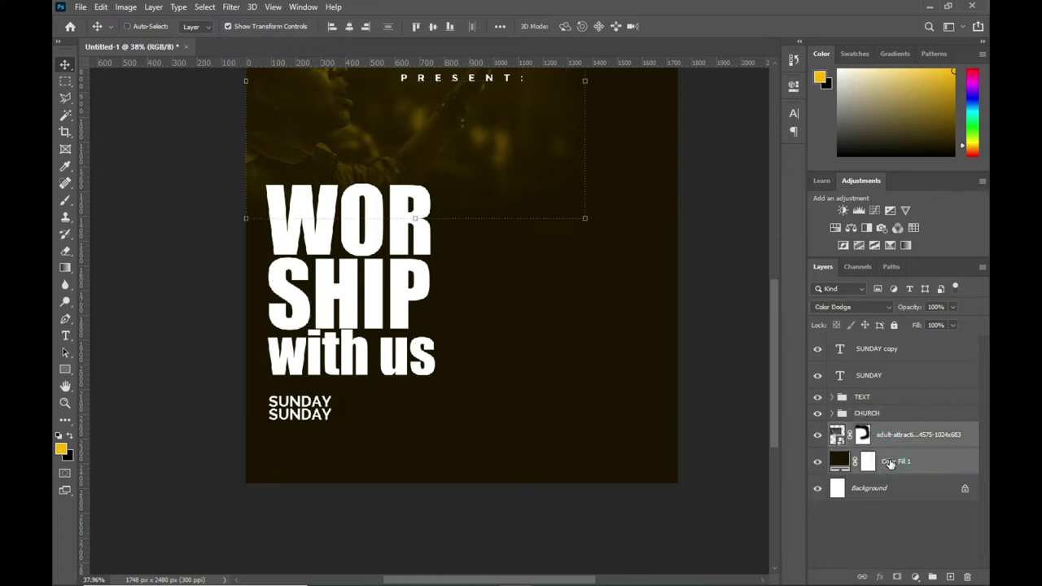
{"action": "key", "text": "ctrl+g"}
{"action": "key", "text": "Return"}
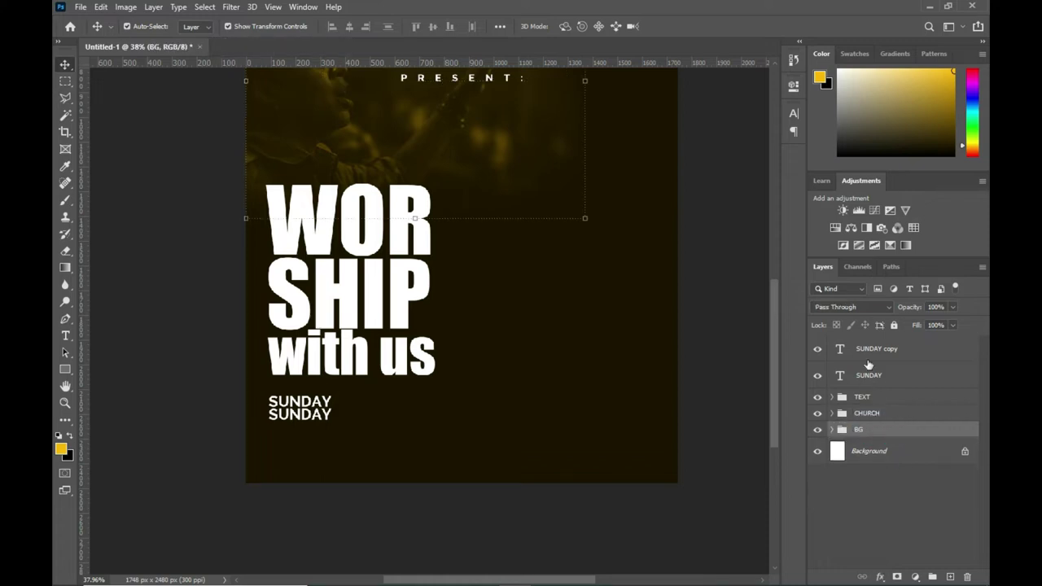
{"action": "key", "text": "ctrl+plus"}
{"action": "scroll", "coordinate": [695, 348], "scroll_direction": "down", "scroll_amount": 1}
{"action": "scroll", "coordinate": [684, 346], "scroll_direction": "down", "scroll_amount": 1}
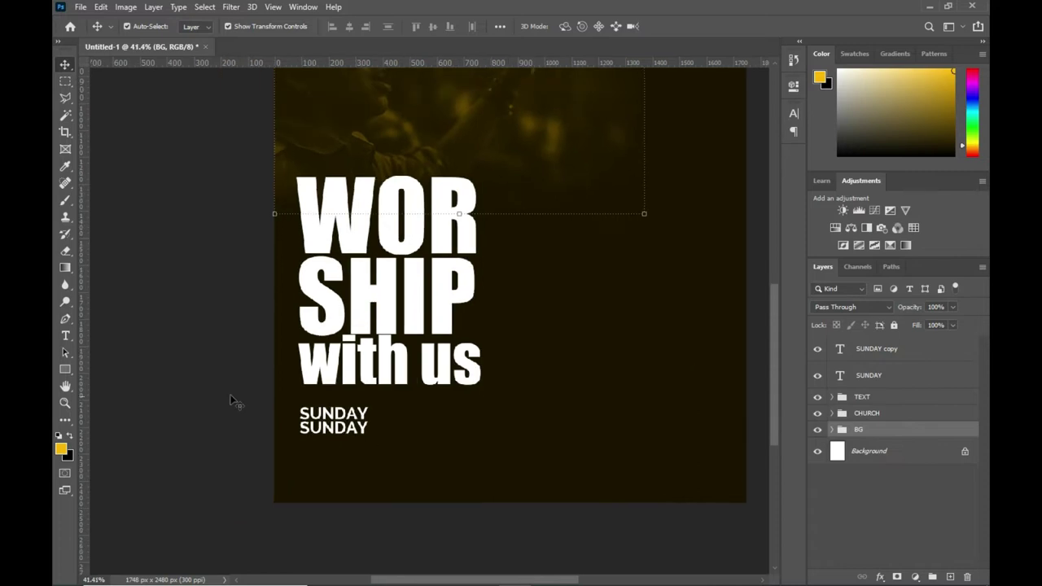
Change the SUNDAY copy text to 7TH and make TH a superscript.
{"action": "double_click", "coordinate": [333, 428]}
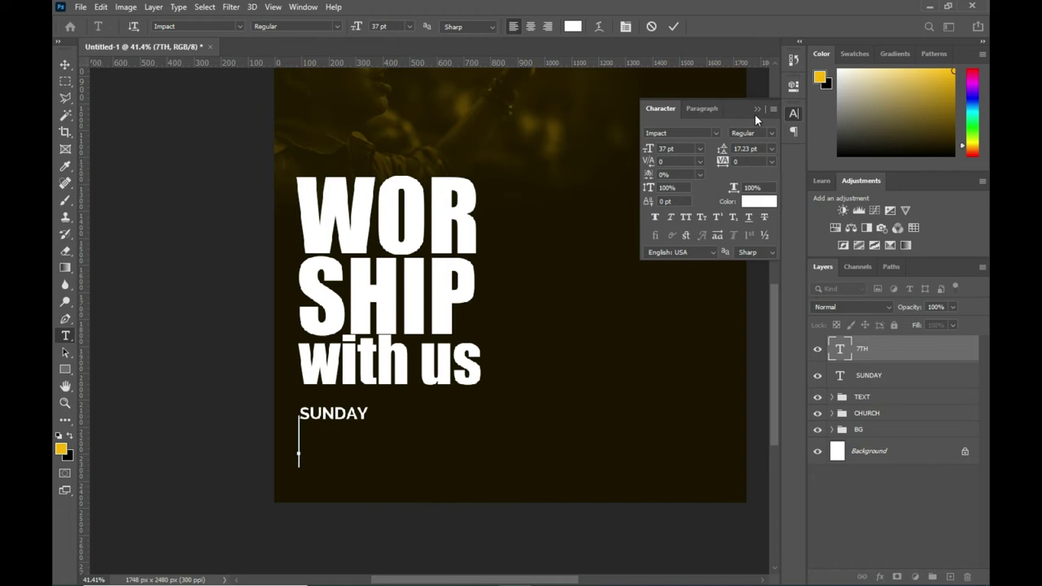
{"action": "type", "text": "7"}
{"action": "type", "text": "TH"}
{"action": "left_click_drag", "start_coordinate": [314, 444], "coordinate": [470, 377]}
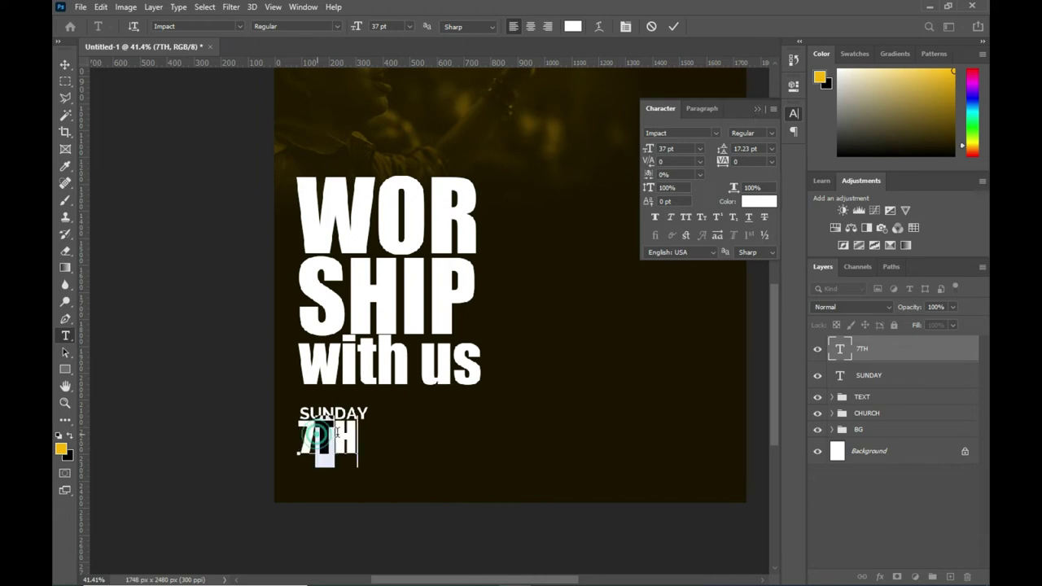
{"action": "left_click", "coordinate": [717, 218]}
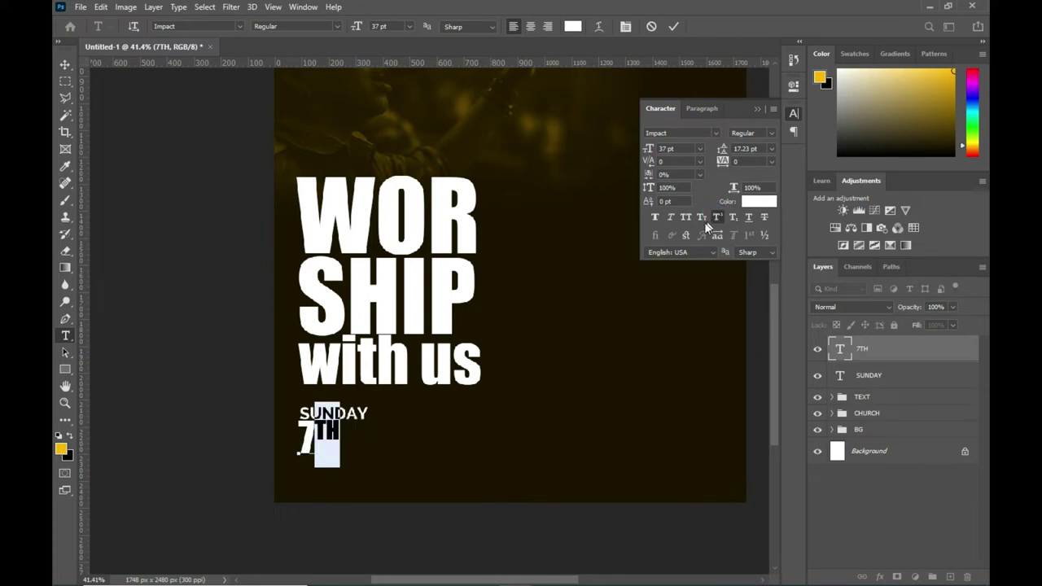
{"action": "left_click", "coordinate": [675, 27]}
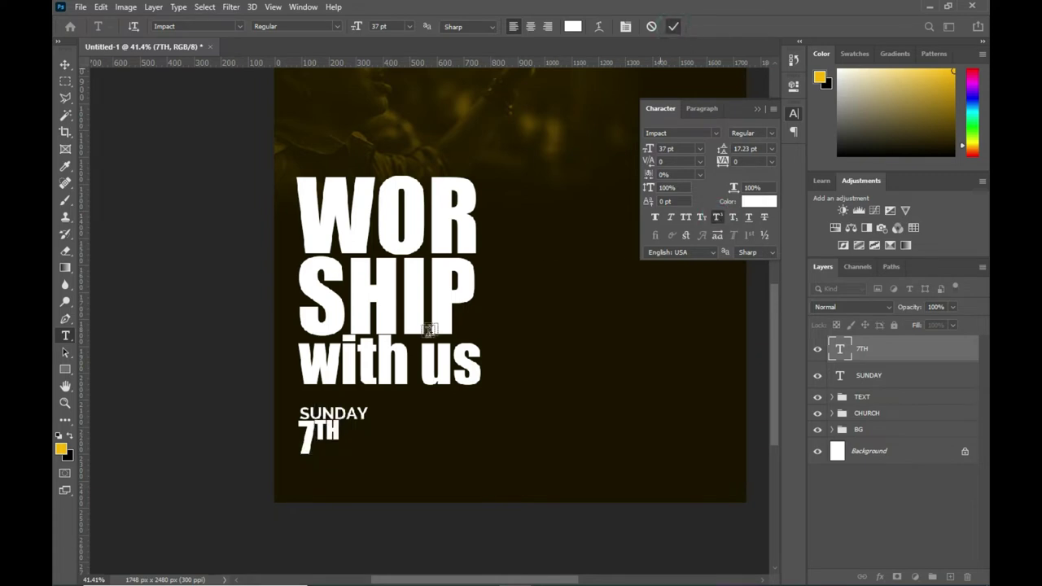
{"action": "left_click", "coordinate": [64, 66]}
Shrink the 7TH text slightly and fine-tune its vertical position.
{"action": "scroll", "coordinate": [372, 424], "scroll_direction": "down", "scroll_amount": 1}
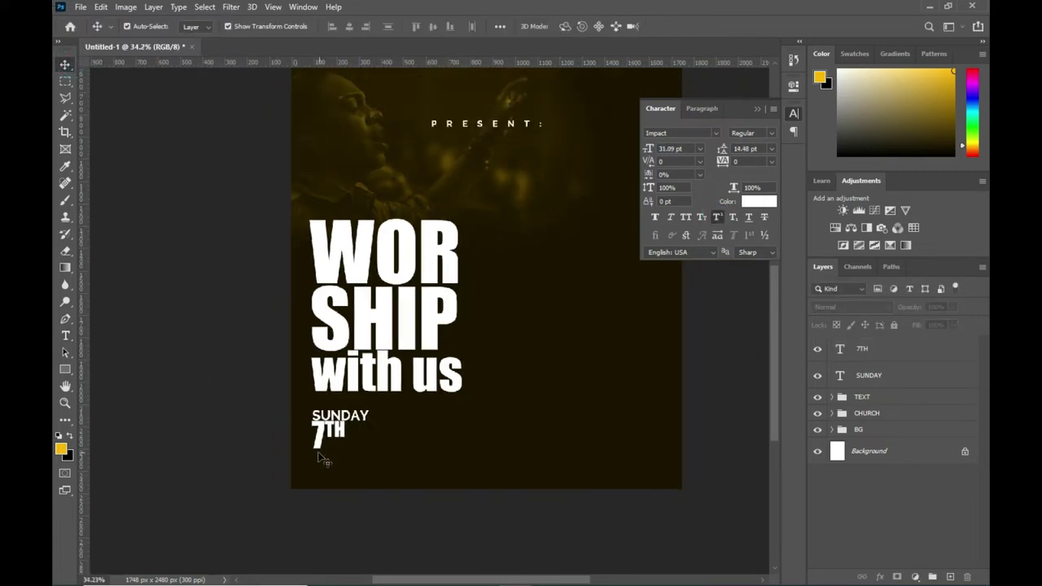
{"action": "left_click", "coordinate": [320, 453]}
{"action": "scroll", "coordinate": [348, 450], "scroll_direction": "up", "scroll_amount": 1}
{"action": "key", "text": "ctrl+t"}
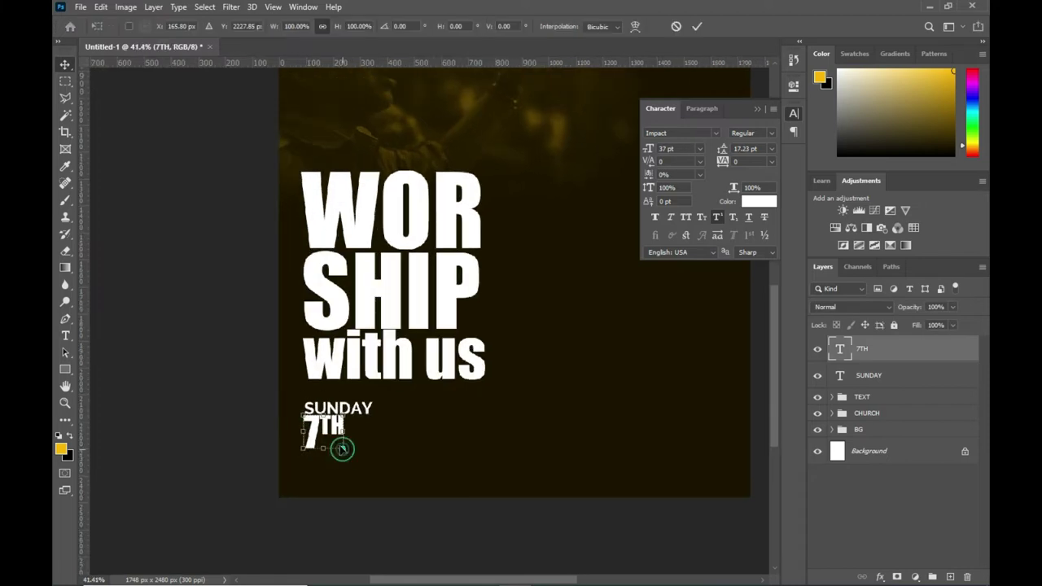
{"action": "left_click_drag", "start_coordinate": [342, 449], "coordinate": [341, 455]}
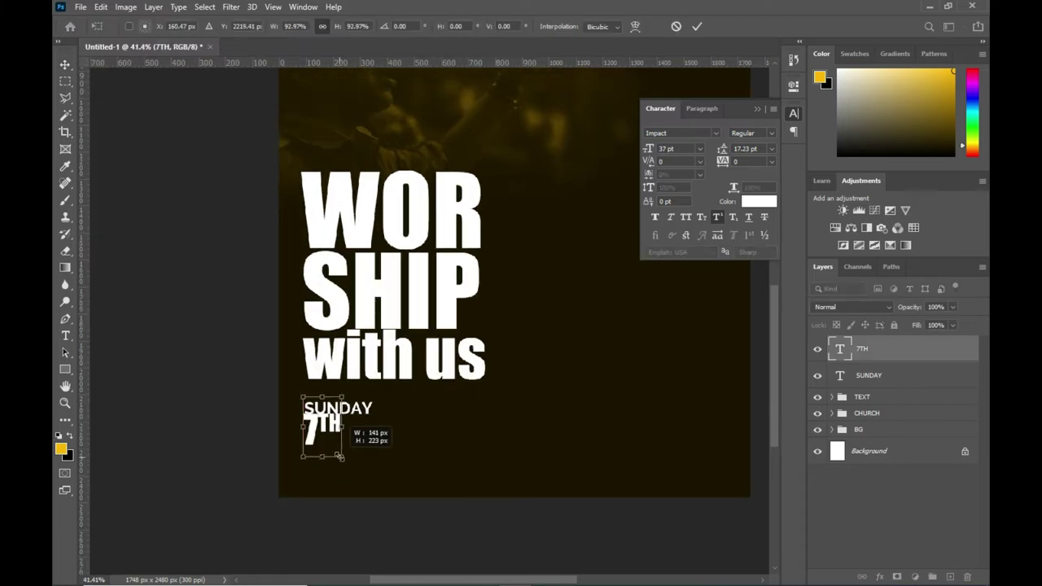
{"action": "key", "text": "Down"}
{"action": "key", "text": "Down"}
{"action": "key", "text": "Down"}
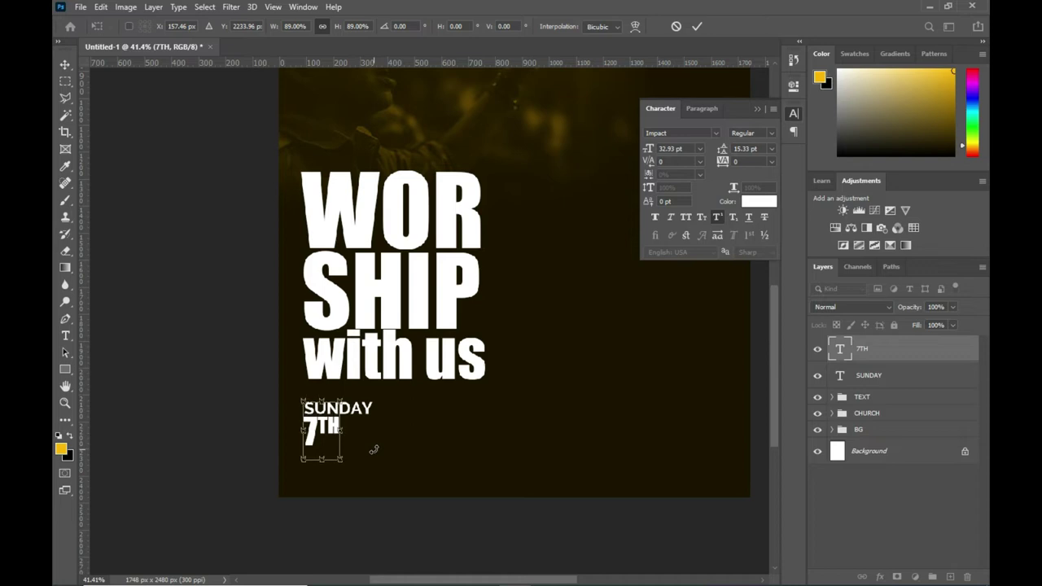
{"action": "key", "text": "Up"}
{"action": "left_click", "coordinate": [697, 26]}
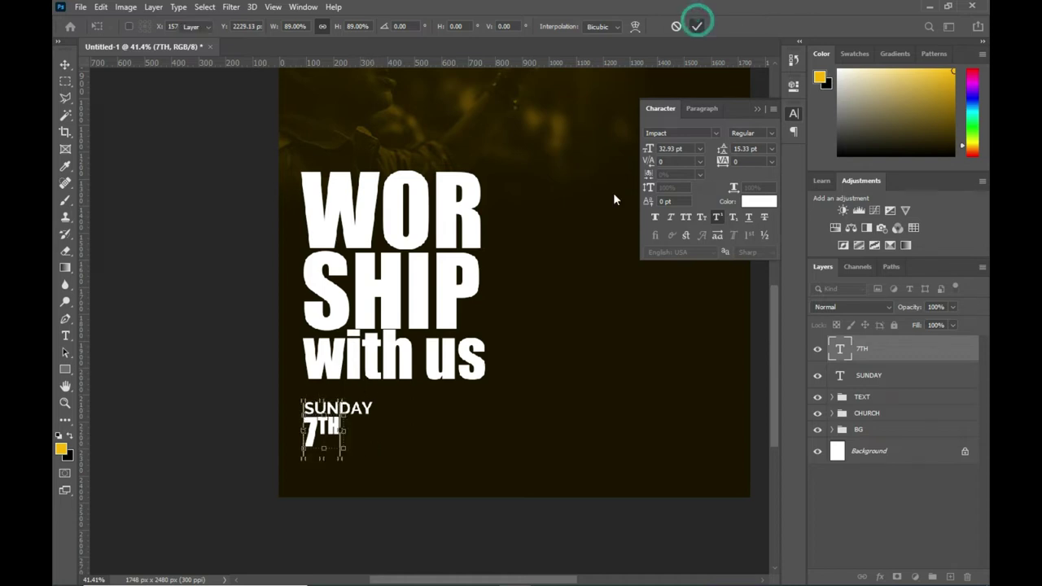
Shrink SUNDAY to about 64%, then enlarge SUNDAY and 7TH together.
{"action": "left_click", "coordinate": [366, 411]}
{"action": "key", "text": "ctrl+t"}
{"action": "left_click_drag", "start_coordinate": [373, 401], "coordinate": [346, 411]}
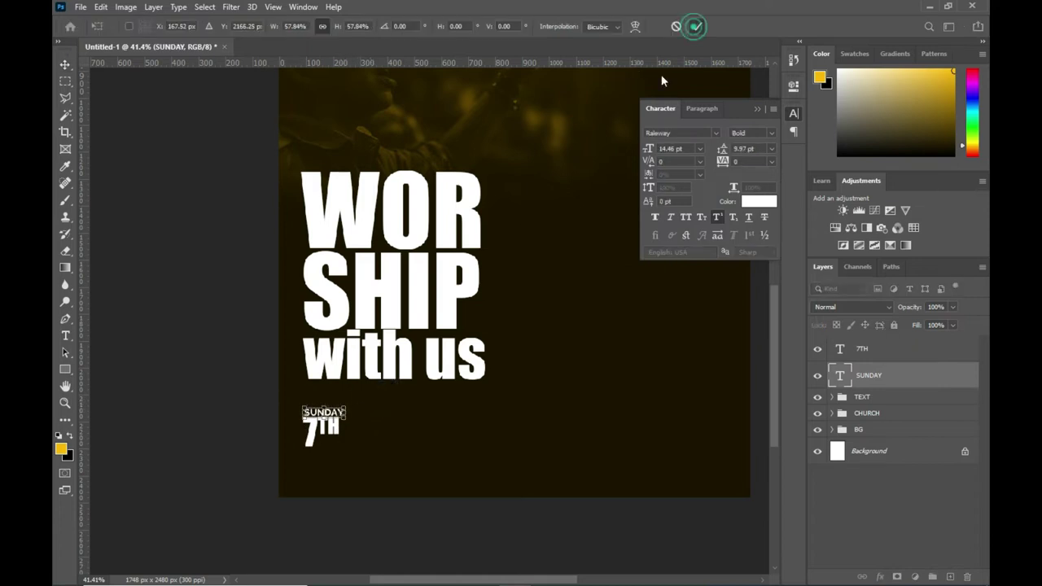
{"action": "left_click", "coordinate": [695, 26]}
{"action": "left_click", "coordinate": [338, 443], "text": "shift"}
{"action": "key", "text": "ctrl+t"}
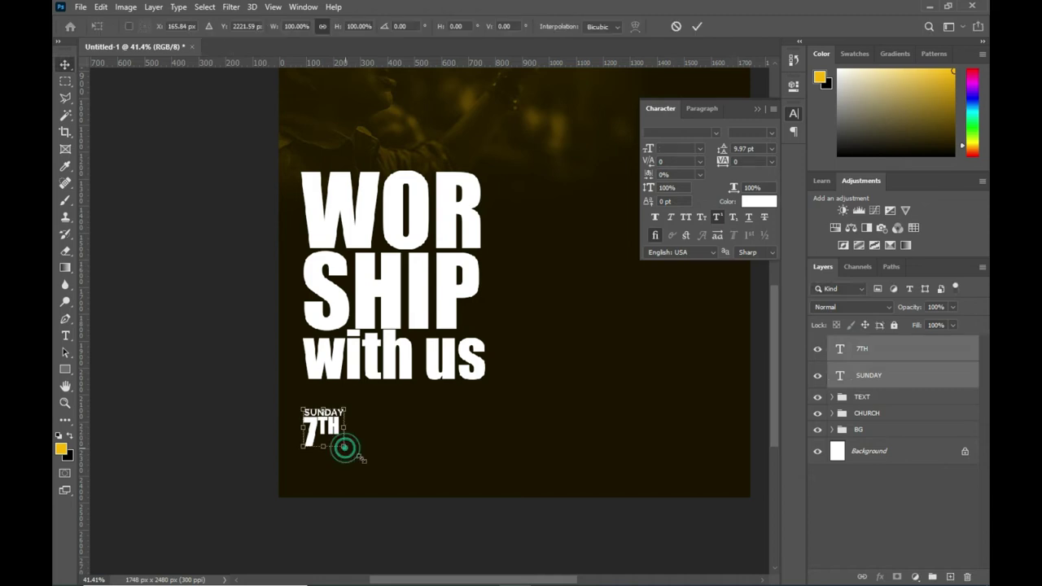
{"action": "left_click_drag", "start_coordinate": [340, 446], "coordinate": [366, 466]}
{"action": "left_click", "coordinate": [697, 26]}
Shrink SUNDAY a little more to match 7TH's width and nudge both lines up.
{"action": "left_click", "coordinate": [187, 418]}
{"action": "left_click", "coordinate": [338, 415]}
{"action": "key", "text": "ctrl+t"}
{"action": "left_click_drag", "start_coordinate": [368, 407], "coordinate": [361, 409]}
{"action": "left_click", "coordinate": [697, 26]}
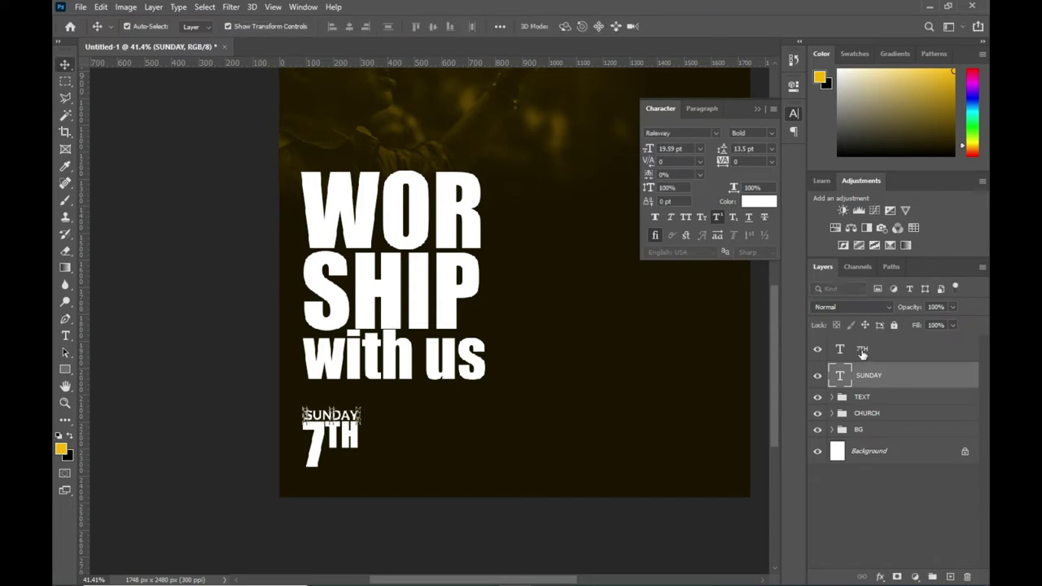
{"action": "left_click", "coordinate": [355, 439], "text": "shift"}
{"action": "key", "text": "shift+Up"}
{"action": "key", "text": "shift+Up"}
{"action": "key", "text": "shift+Up"}
{"action": "key", "text": "shift+Up"}
{"action": "left_click", "coordinate": [216, 417]}
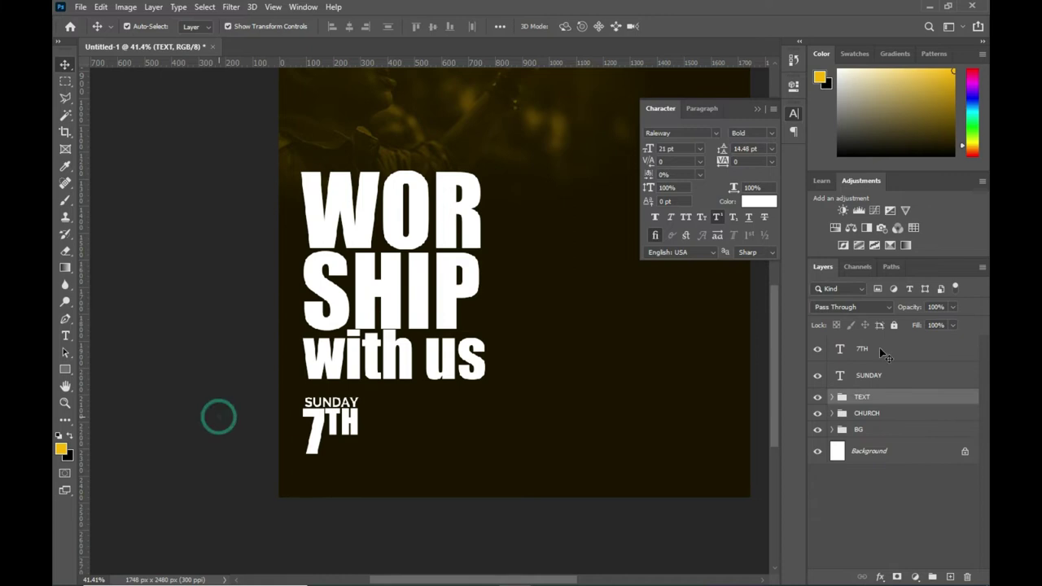
Place the date and time image from the resources folder into the TEXT group.
{"action": "left_click", "coordinate": [866, 397]}
{"action": "left_click", "coordinate": [415, 568]}
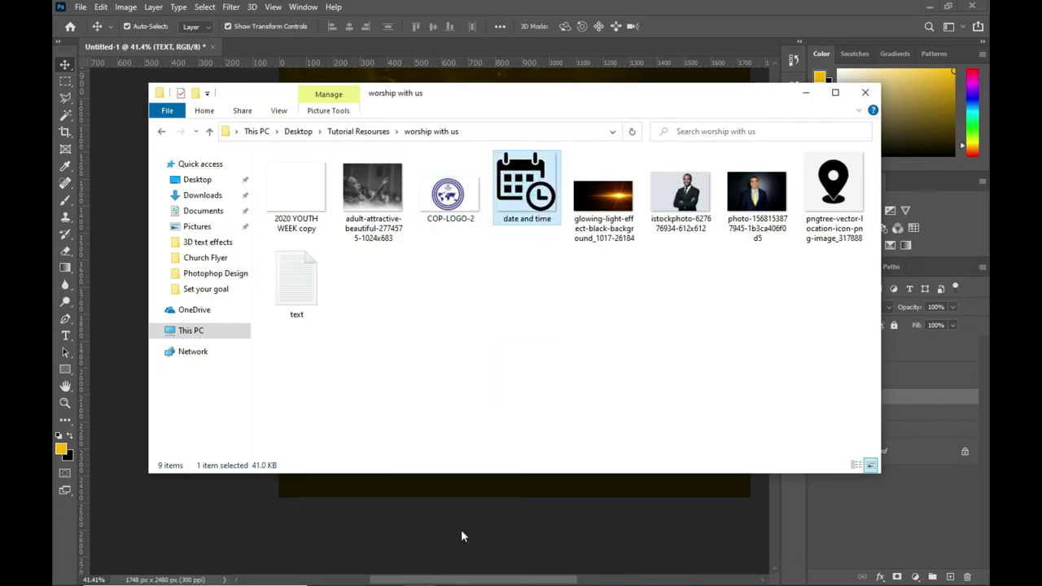
{"action": "left_click_drag", "start_coordinate": [461, 535], "coordinate": [456, 521]}
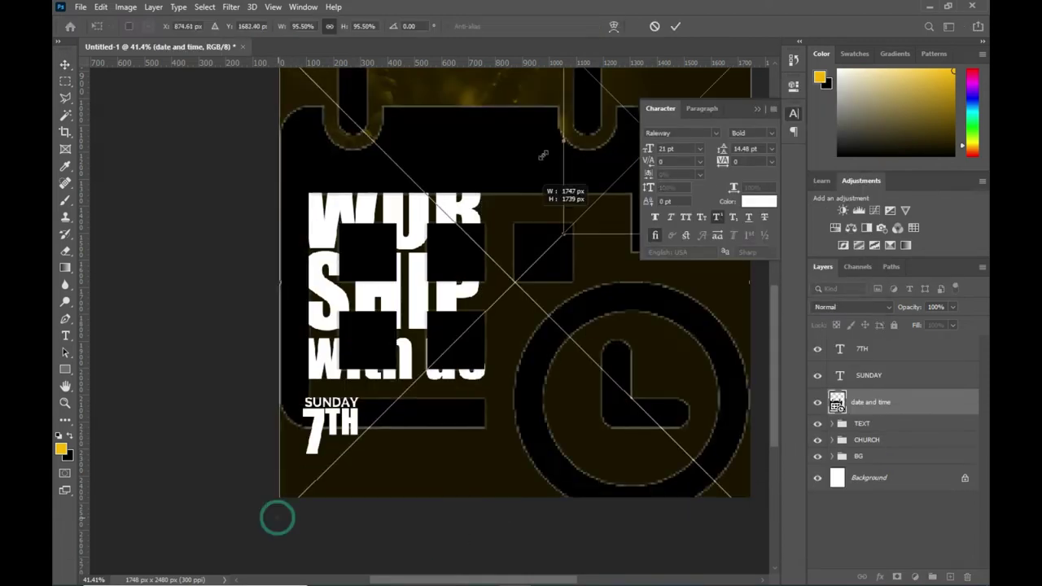
Scale the placed date and time image down to a small icon.
{"action": "left_click_drag", "start_coordinate": [277, 514], "coordinate": [606, 208]}
{"action": "left_click_drag", "start_coordinate": [619, 93], "coordinate": [568, 331]}
{"action": "mouse_move", "coordinate": [649, 291]}
{"action": "left_mouse_down"}
{"action": "mouse_move", "coordinate": [546, 436]}
{"action": "mouse_move", "coordinate": [438, 432]}
{"action": "mouse_move", "coordinate": [446, 420]}
{"action": "left_mouse_up"}
{"action": "left_click", "coordinate": [677, 27]}
Turn the icon white with Hue/Saturation Lightness +100 and move it left of 7TH.
{"action": "left_click", "coordinate": [125, 6]}
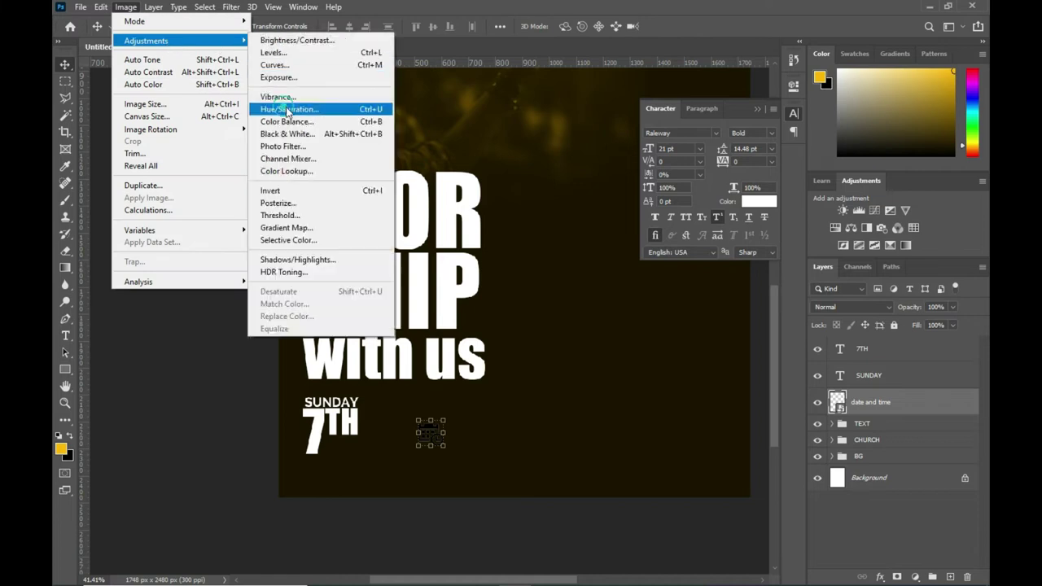
{"action": "left_click", "coordinate": [286, 109]}
{"action": "left_click_drag", "start_coordinate": [484, 262], "coordinate": [549, 261]}
{"action": "left_click", "coordinate": [628, 128]}
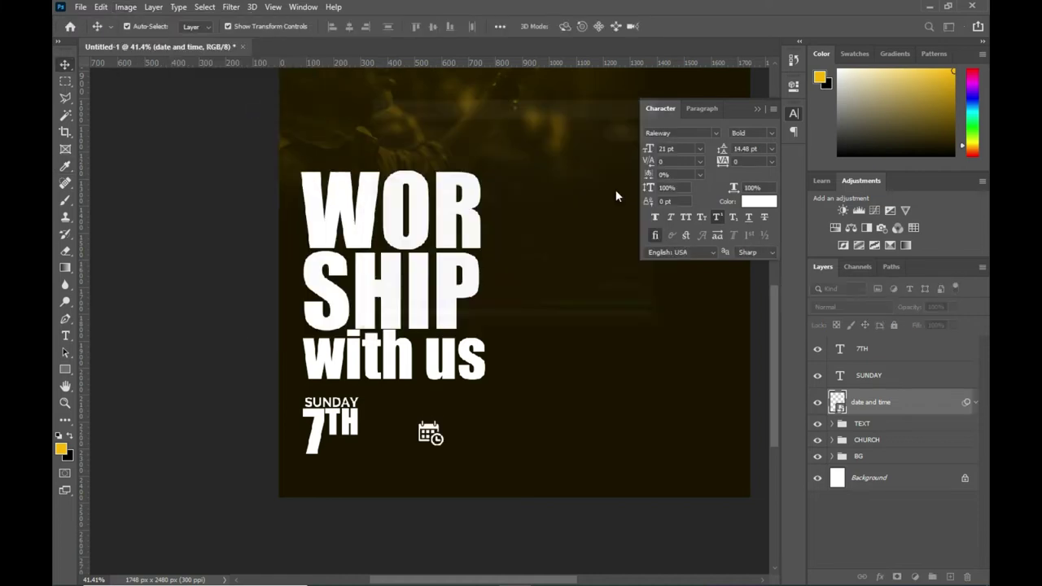
{"action": "left_click", "coordinate": [794, 114]}
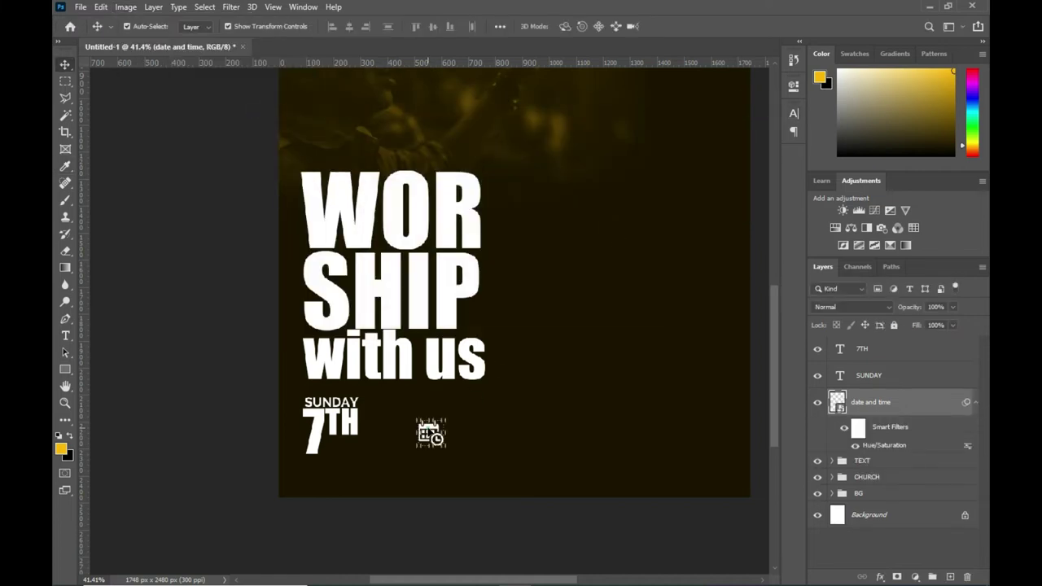
{"action": "left_click_drag", "start_coordinate": [430, 434], "coordinate": [289, 432]}
{"action": "left_click", "coordinate": [976, 404]}
Shift SUNDAY, 7TH and the icon together slightly to the right.
{"action": "left_click", "coordinate": [886, 350], "text": "shift"}
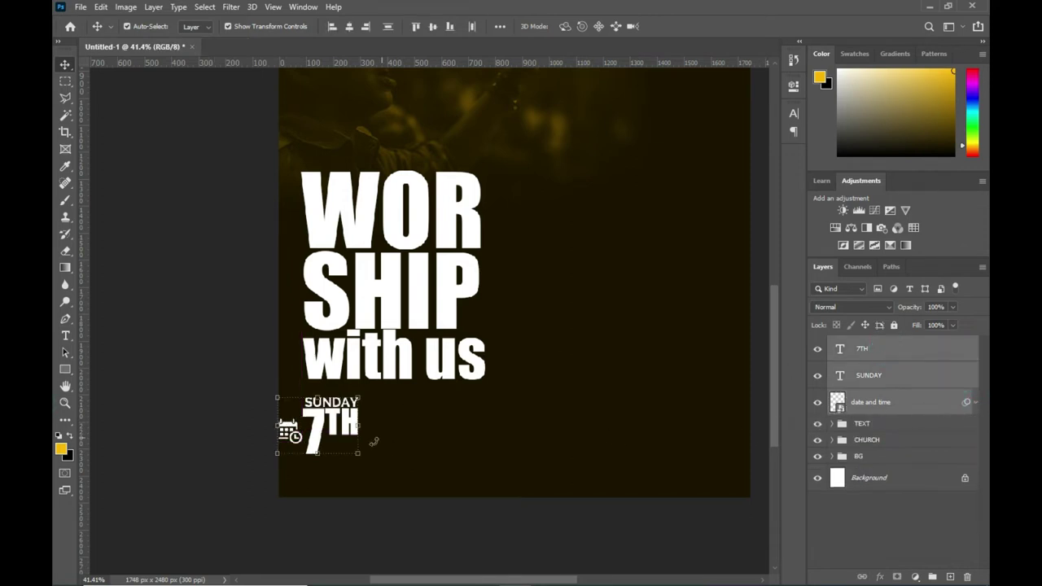
{"action": "left_click", "coordinate": [360, 457]}
{"action": "mouse_move", "coordinate": [332, 432]}
{"action": "left_mouse_down"}
{"action": "mouse_move", "coordinate": [366, 433]}
{"action": "mouse_move", "coordinate": [359, 426]}
{"action": "left_mouse_up"}
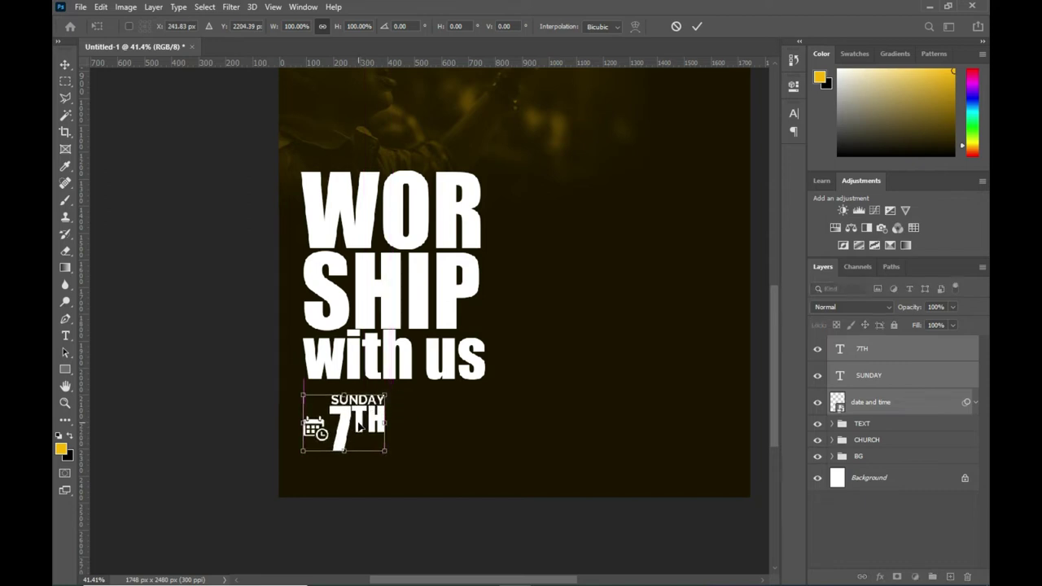
{"action": "left_click", "coordinate": [698, 27]}
{"action": "left_click", "coordinate": [887, 424]}
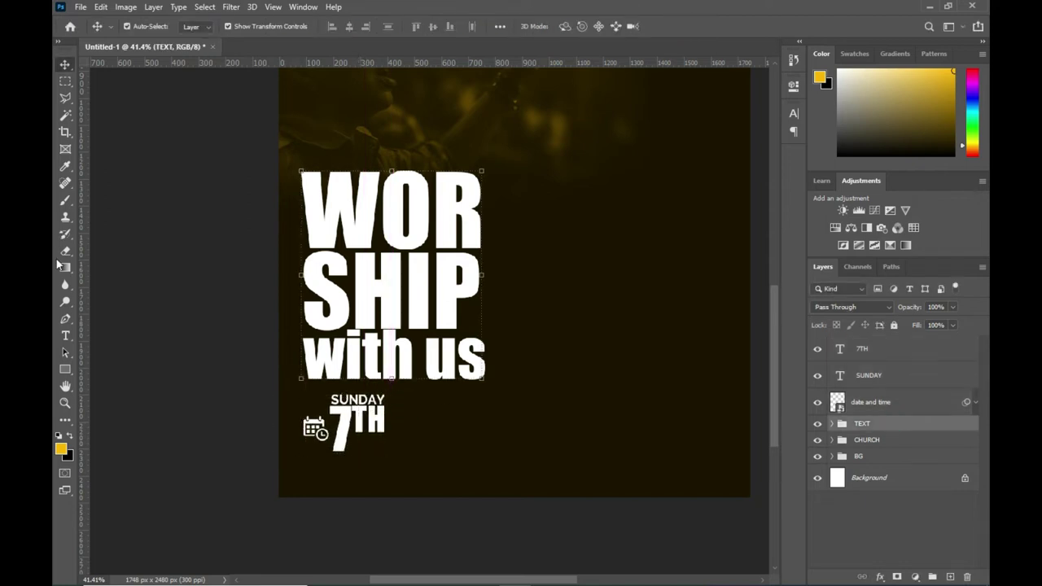
Draw a thin white 653×8 px rectangle rule under "with us".
{"action": "key", "text": "u"}
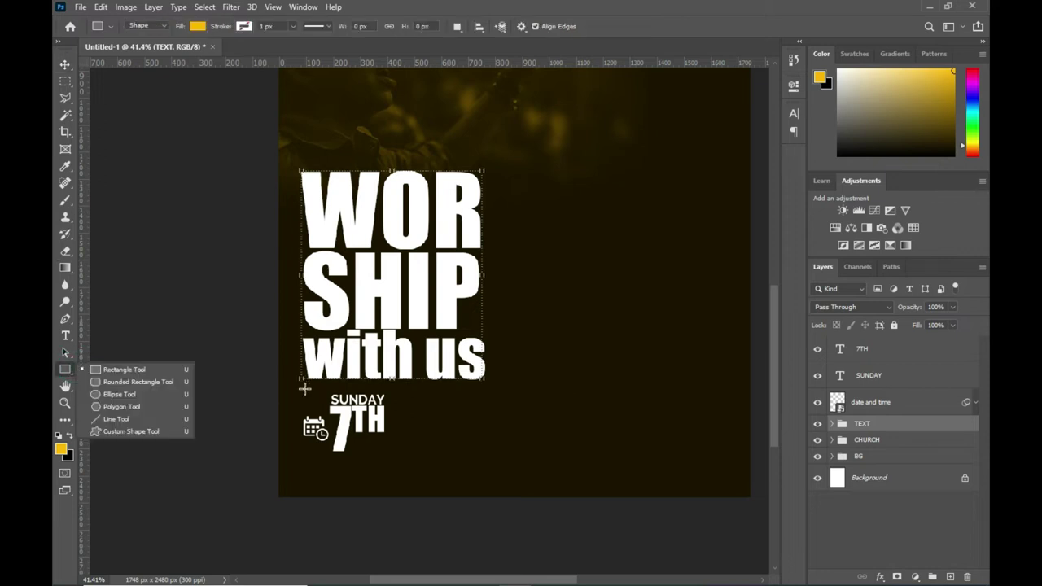
{"action": "left_click_drag", "start_coordinate": [304, 389], "coordinate": [481, 389]}
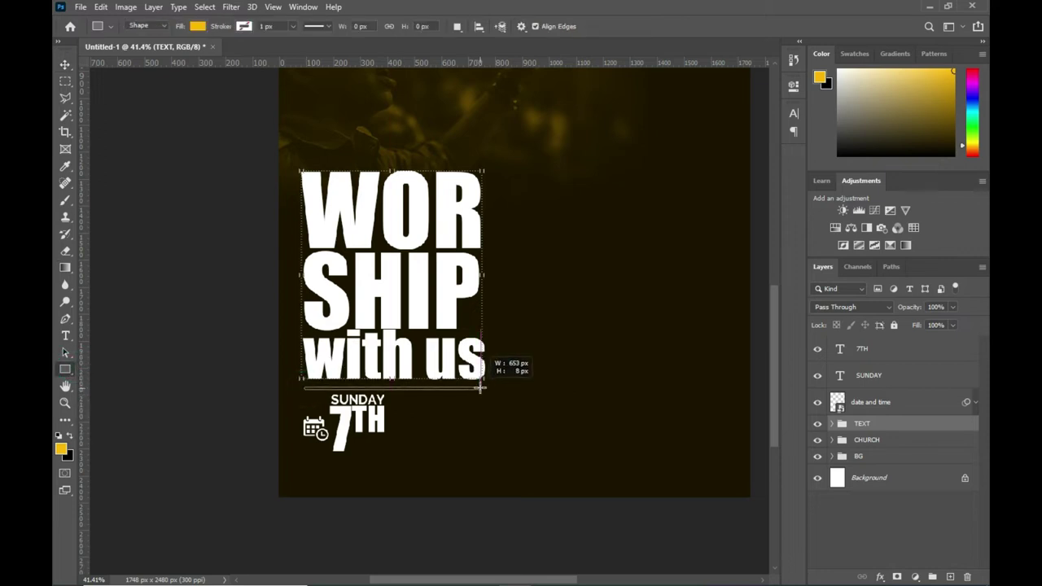
{"action": "left_click", "coordinate": [590, 165]}
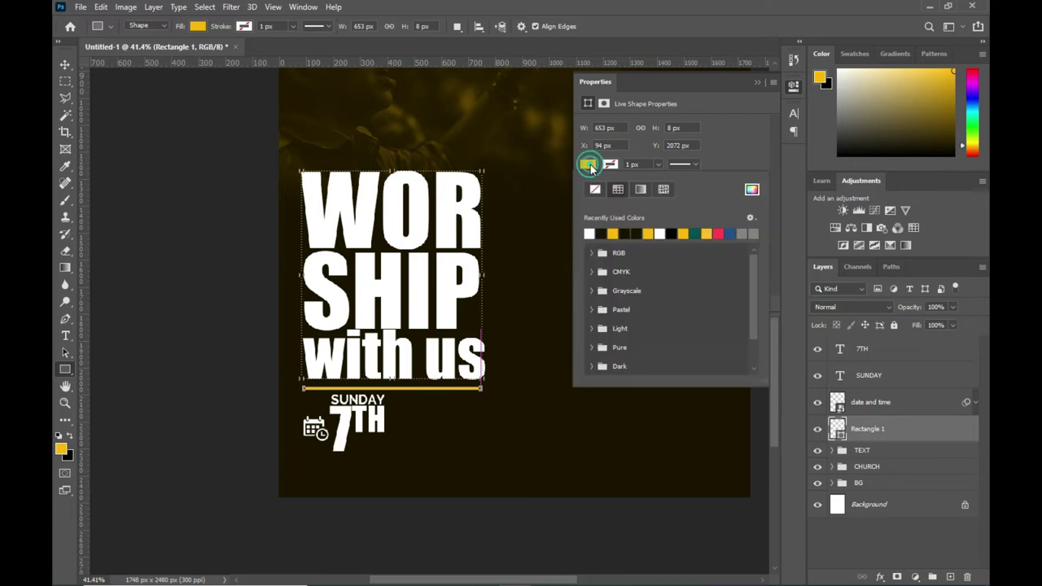
{"action": "left_click", "coordinate": [588, 234]}
{"action": "left_click", "coordinate": [756, 82]}
{"action": "left_click", "coordinate": [67, 65]}
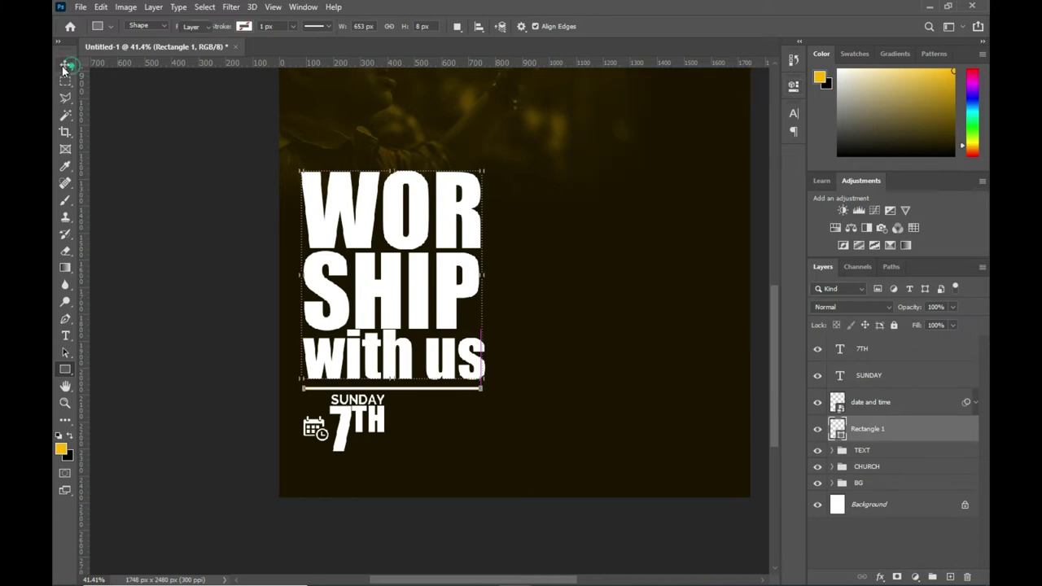
{"action": "left_click", "coordinate": [66, 65]}
Draw a 10×211 px white vertical bar right of 7TH and move its layer to the top.
{"action": "left_click", "coordinate": [66, 372]}
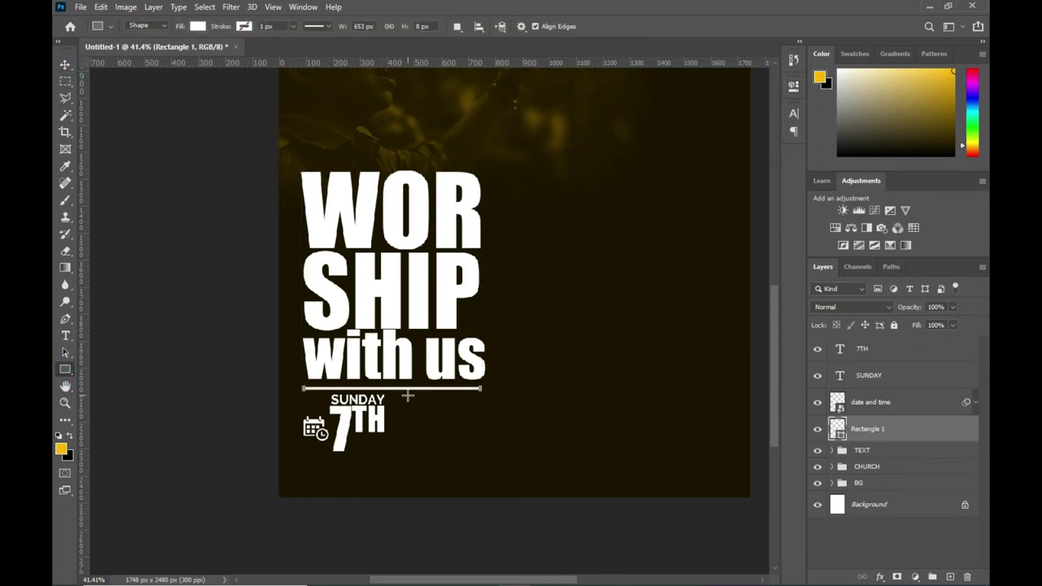
{"action": "left_click_drag", "start_coordinate": [409, 396], "coordinate": [410, 454]}
{"action": "left_click_drag", "start_coordinate": [410, 453], "coordinate": [411, 452]}
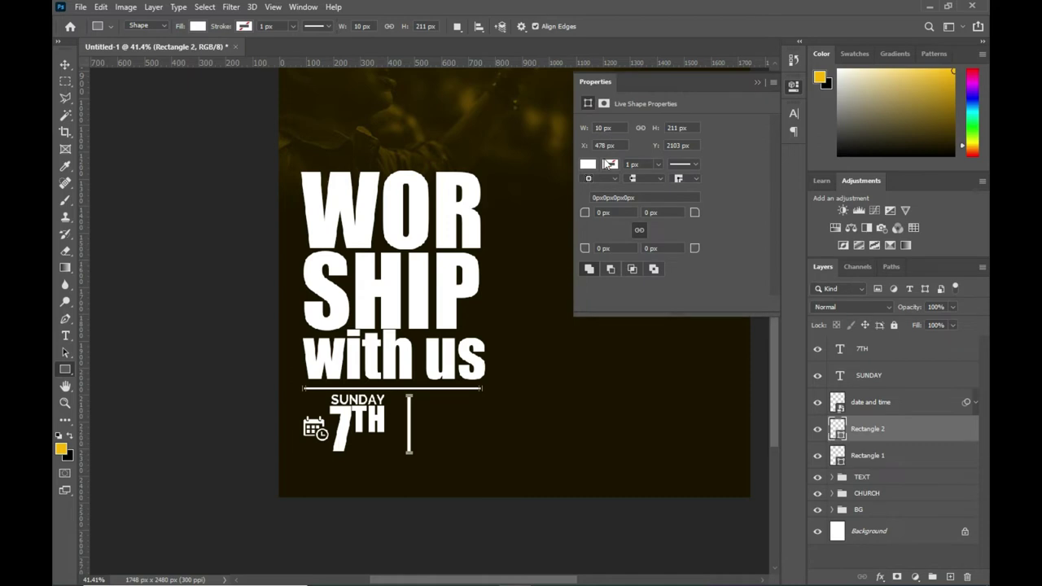
{"action": "left_click", "coordinate": [756, 85]}
{"action": "key", "text": "v"}
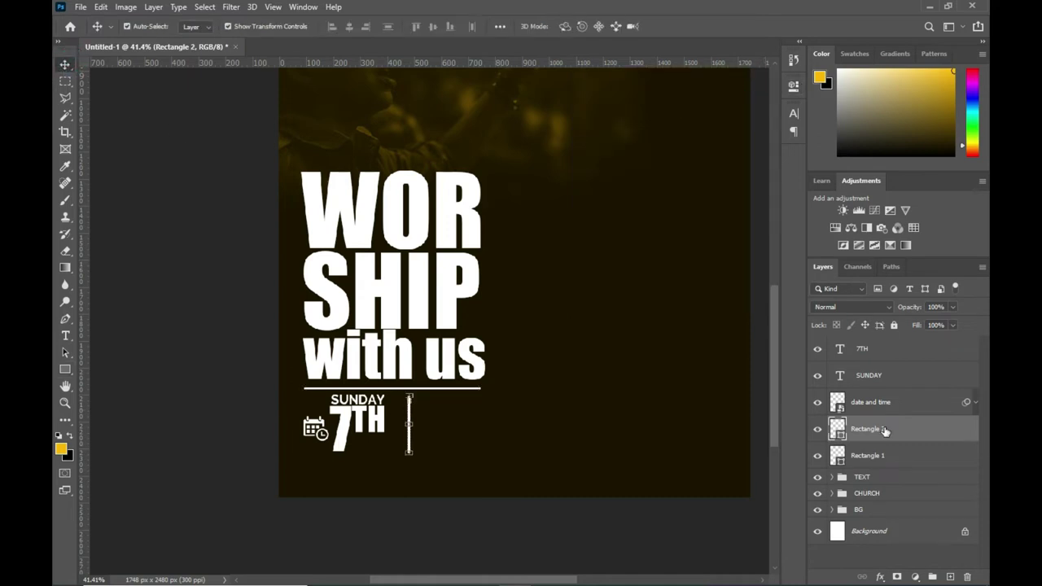
{"action": "left_click_drag", "start_coordinate": [886, 431], "coordinate": [891, 348]}
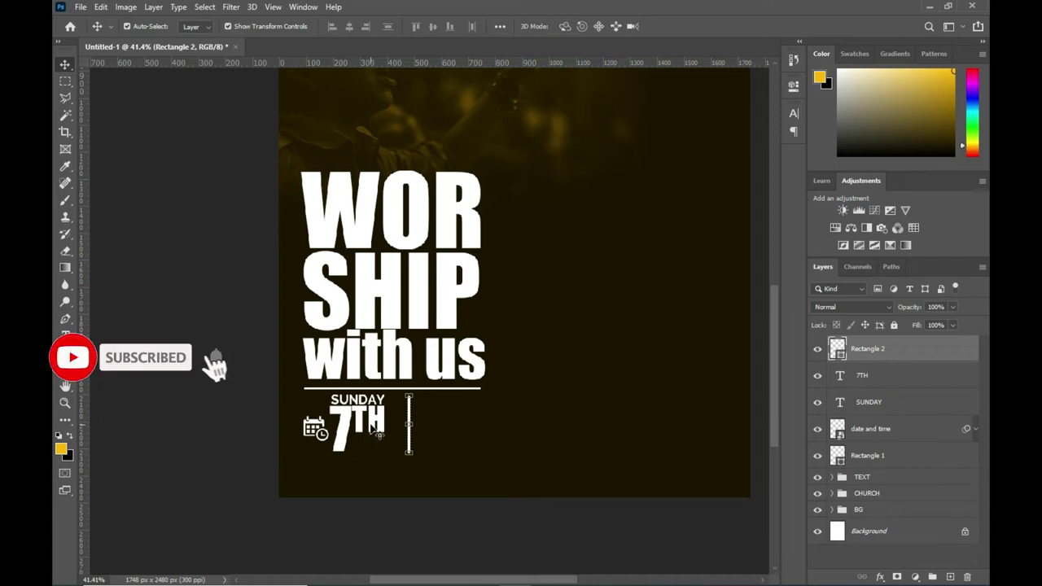
Duplicate SUNDAY below 7TH and replace its text with NOVEMBER copied from the notes.
{"action": "left_click_drag", "start_coordinate": [359, 399], "coordinate": [358, 398]}
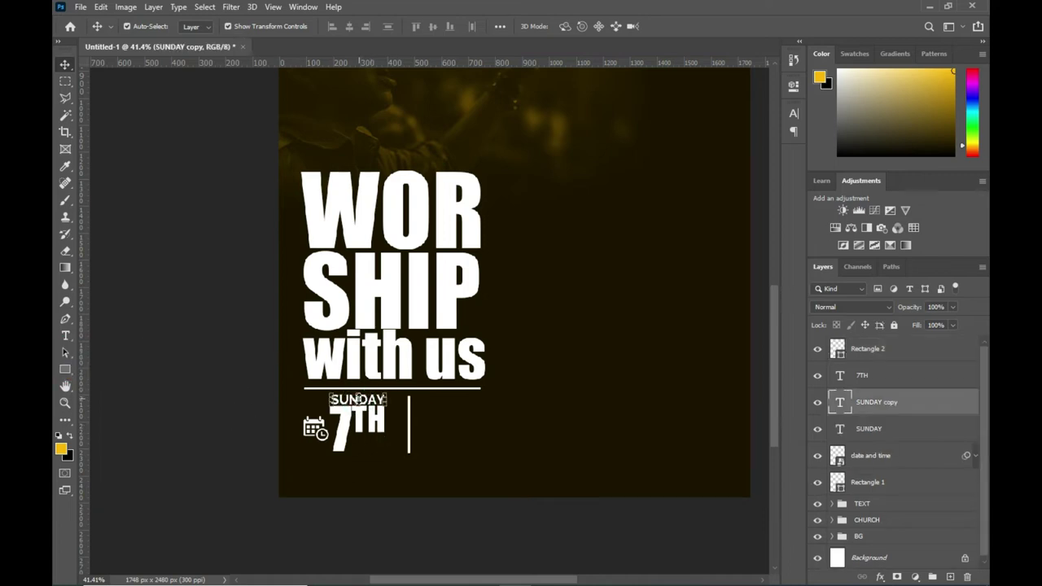
{"action": "left_click_drag", "start_coordinate": [868, 409], "coordinate": [868, 368]}
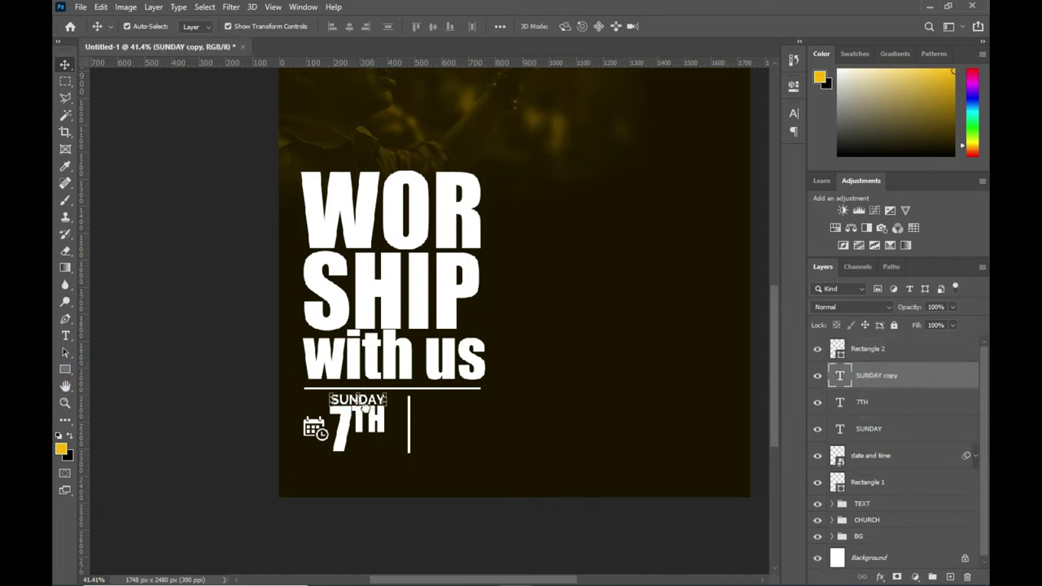
{"action": "left_click_drag", "start_coordinate": [359, 399], "coordinate": [359, 461]}
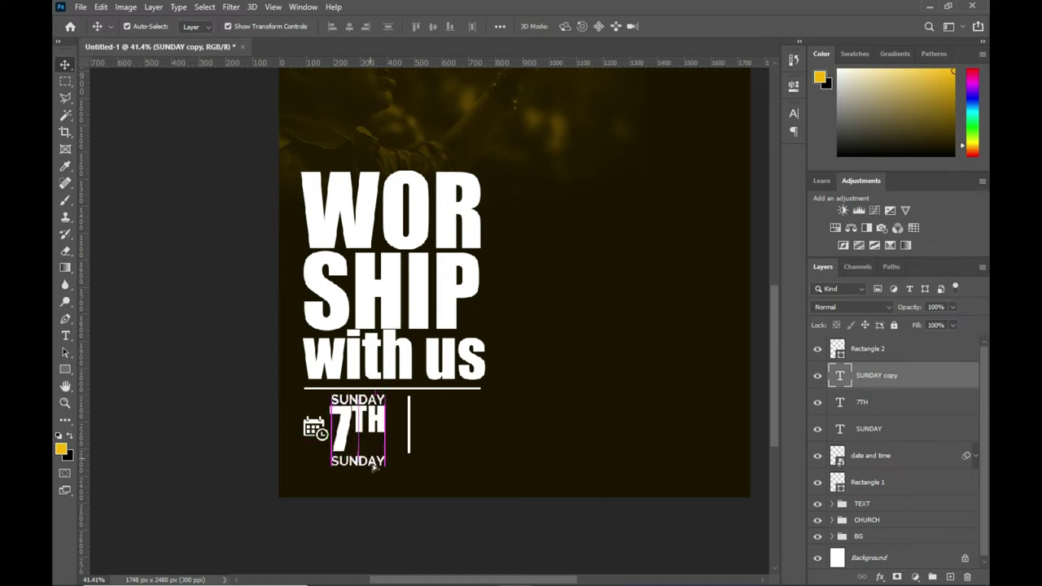
{"action": "double_click", "coordinate": [359, 461]}
{"action": "double_click", "coordinate": [358, 461]}
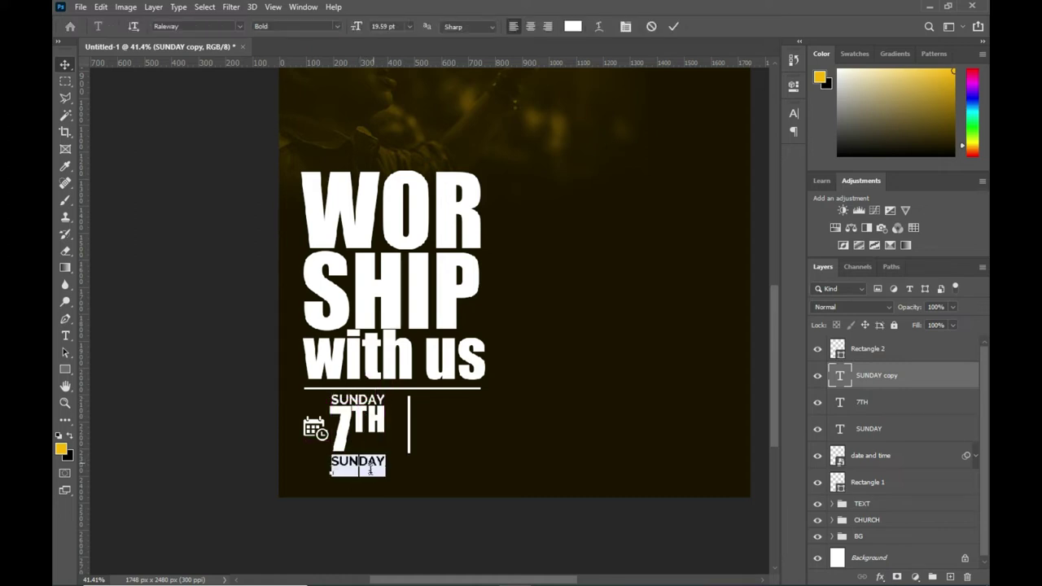
{"action": "left_click", "coordinate": [544, 575]}
{"action": "double_click", "coordinate": [213, 440]}
{"action": "key", "text": "ctrl+c"}
{"action": "left_click", "coordinate": [803, 140]}
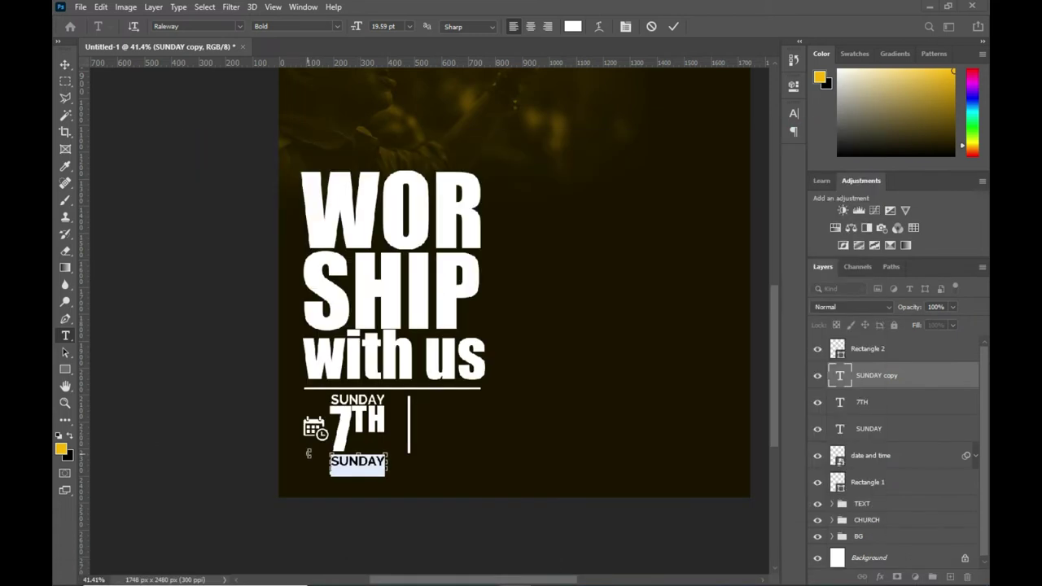
{"action": "key", "text": "ctrl+v"}
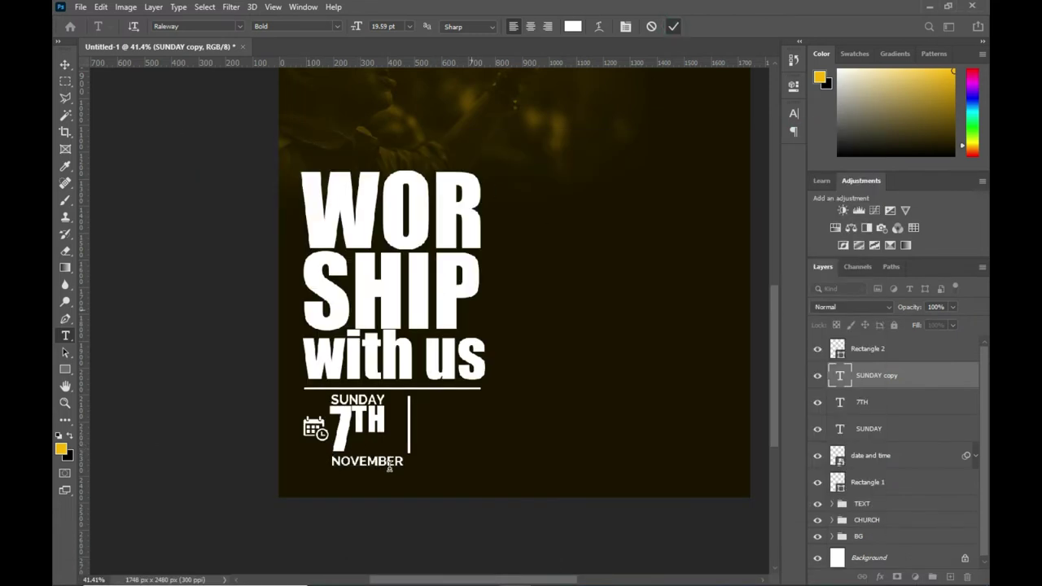
{"action": "scroll", "coordinate": [383, 468], "scroll_direction": "up", "scroll_amount": 2}
{"action": "key", "text": "v"}
Scale NOVEMBER down to about 74% and nudge it up slightly.
{"action": "left_click", "coordinate": [407, 464]}
{"action": "key", "text": "ctrl+t"}
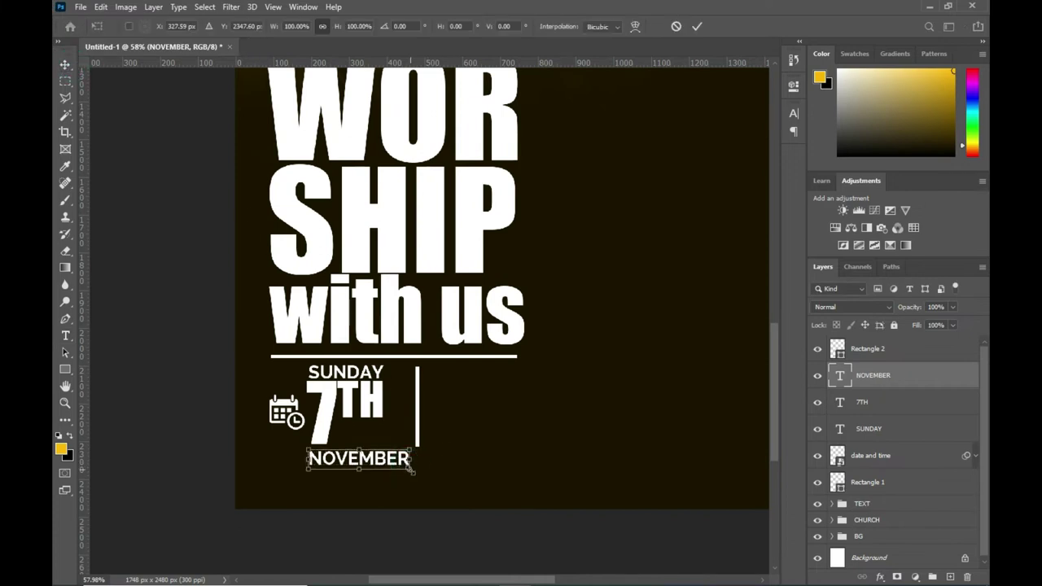
{"action": "left_click_drag", "start_coordinate": [412, 469], "coordinate": [391, 462]}
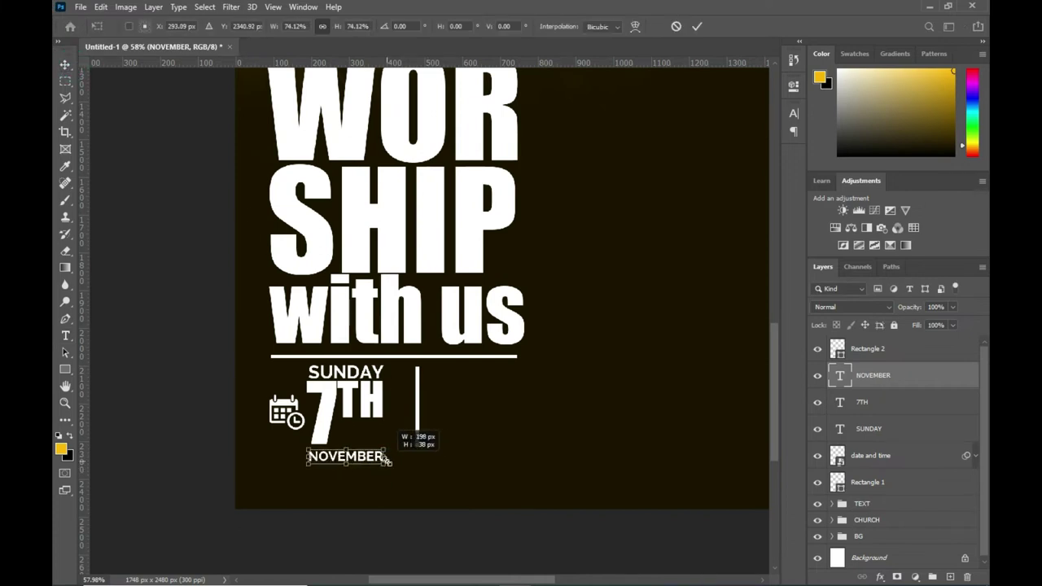
{"action": "left_click_drag", "start_coordinate": [392, 462], "coordinate": [388, 464]}
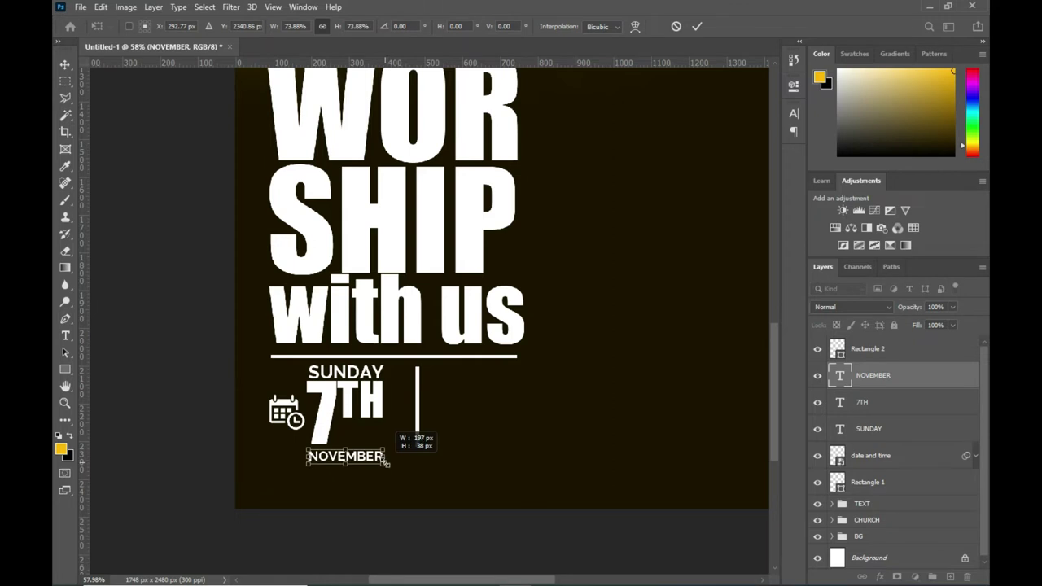
{"action": "left_click", "coordinate": [697, 26]}
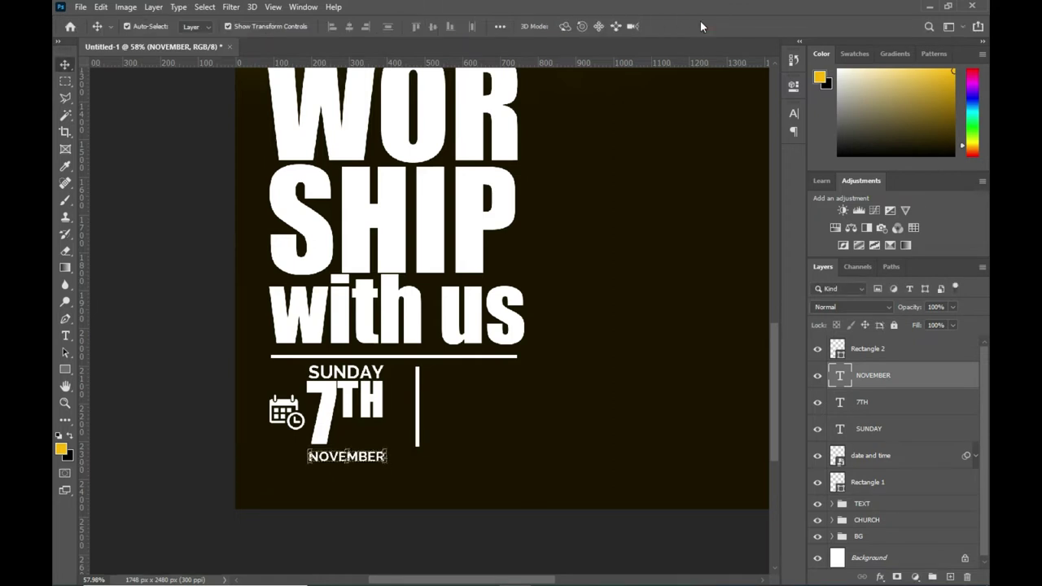
{"action": "key", "text": "Up"}
{"action": "key", "text": "Up"}
{"action": "key", "text": "Up"}
{"action": "key", "text": "Up"}
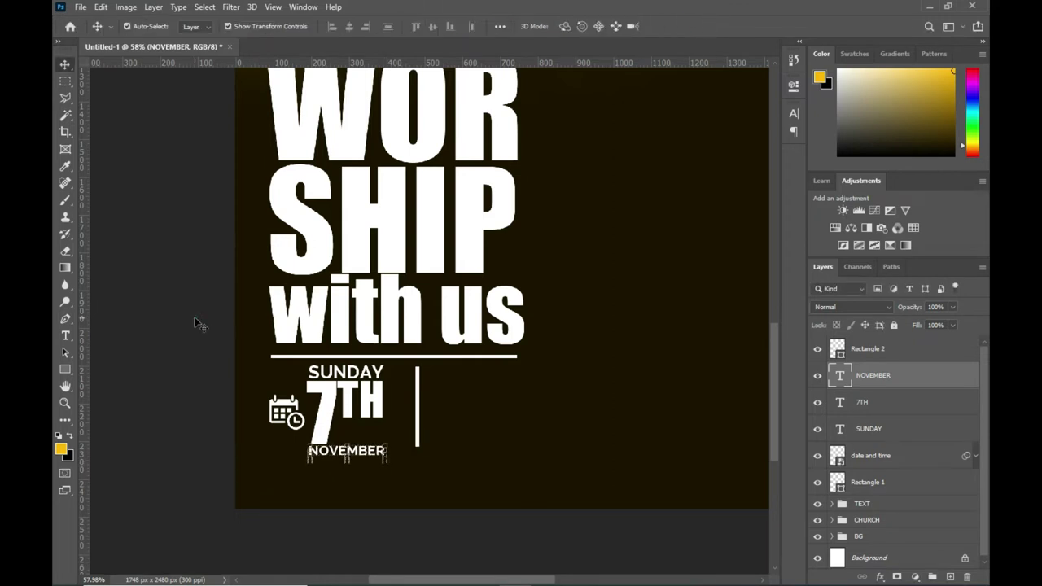
Stretch the vertical bar down to NOVEMBER's baseline.
{"action": "scroll", "coordinate": [318, 338], "scroll_direction": "down", "scroll_amount": 1}
{"action": "left_click", "coordinate": [400, 423]}
{"action": "scroll", "coordinate": [401, 432], "scroll_direction": "up", "scroll_amount": 2}
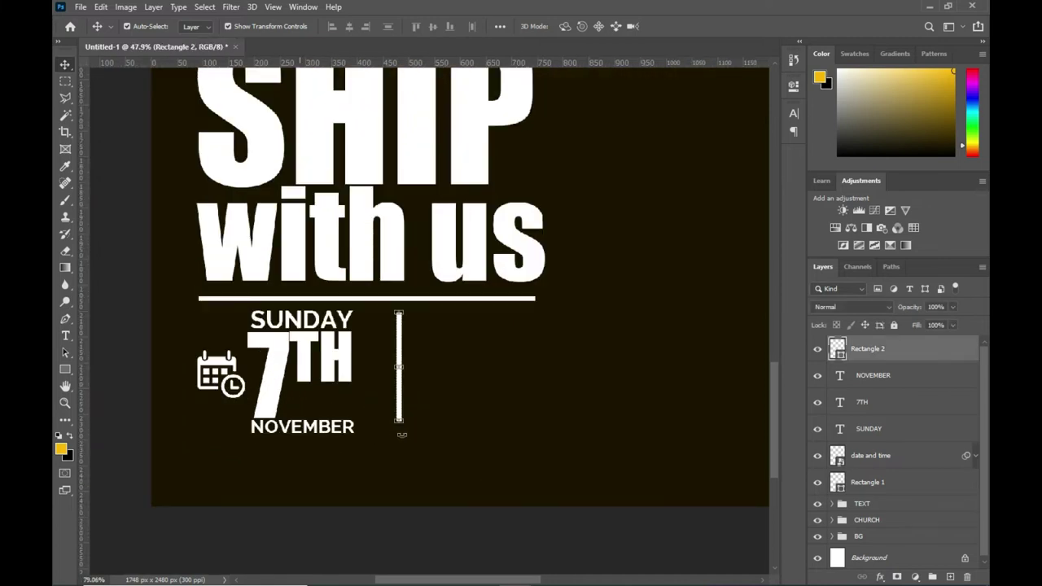
{"action": "scroll", "coordinate": [401, 435], "scroll_direction": "up", "scroll_amount": 1}
{"action": "left_click_drag", "start_coordinate": [399, 421], "coordinate": [399, 434]}
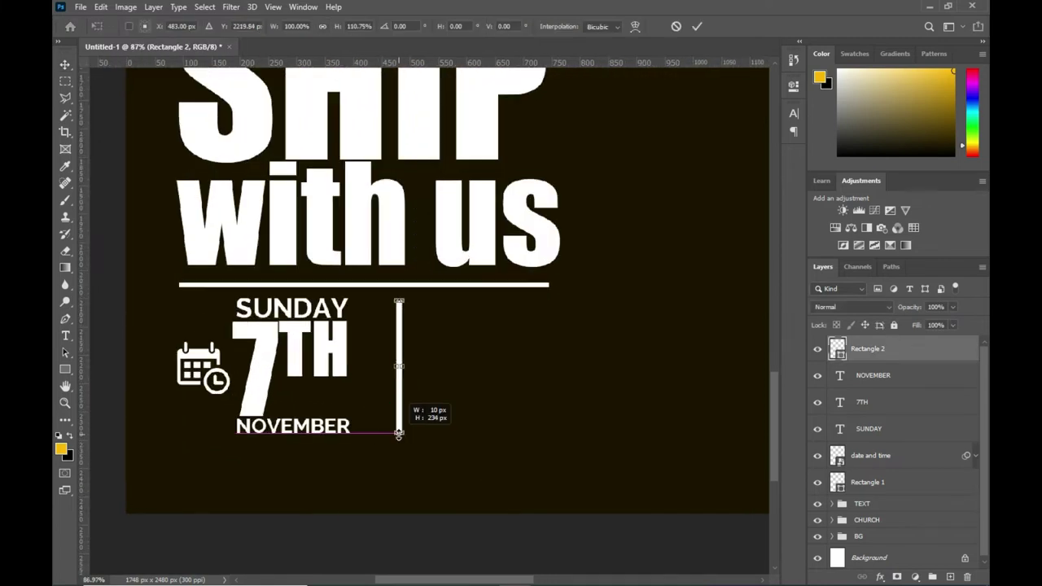
{"action": "scroll", "coordinate": [428, 260], "scroll_direction": "down", "scroll_amount": 3}
{"action": "left_click", "coordinate": [212, 302]}
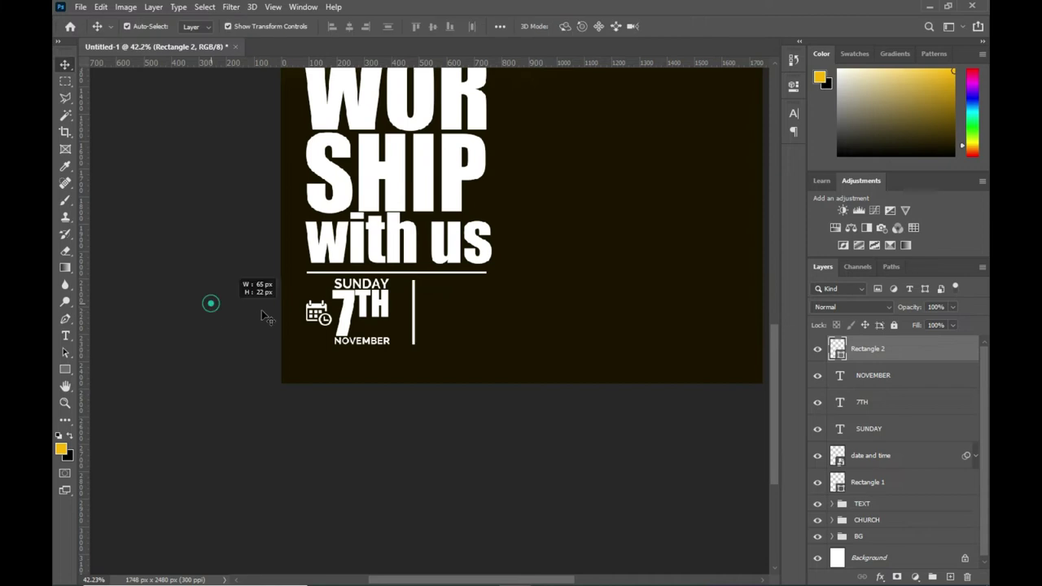
Duplicate the horizontal rule, move its layer to the top, and place it below NOVEMBER.
{"action": "left_click", "coordinate": [465, 272]}
{"action": "key", "text": "ctrl+j"}
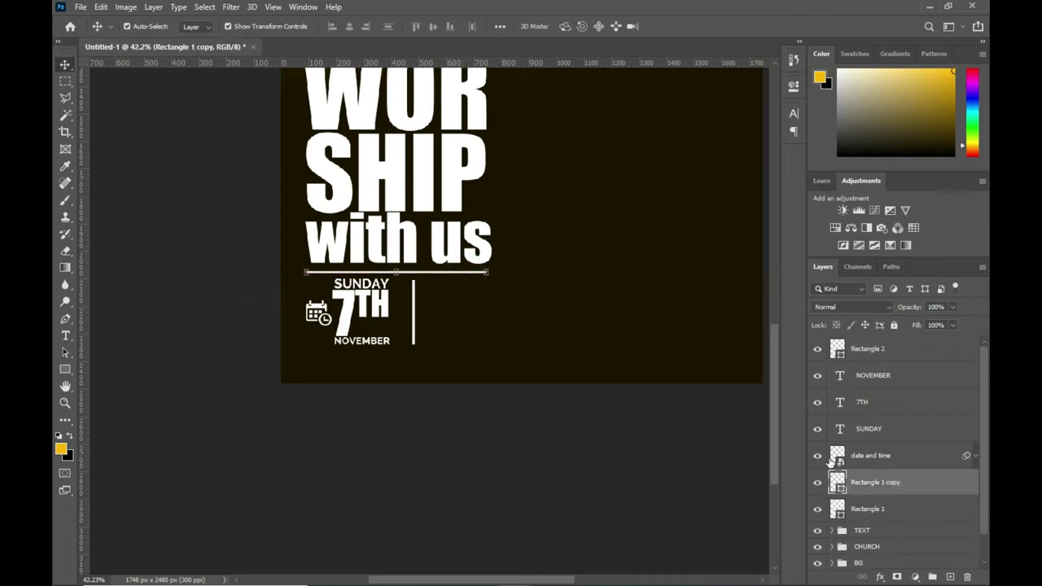
{"action": "left_click_drag", "start_coordinate": [876, 482], "coordinate": [870, 340]}
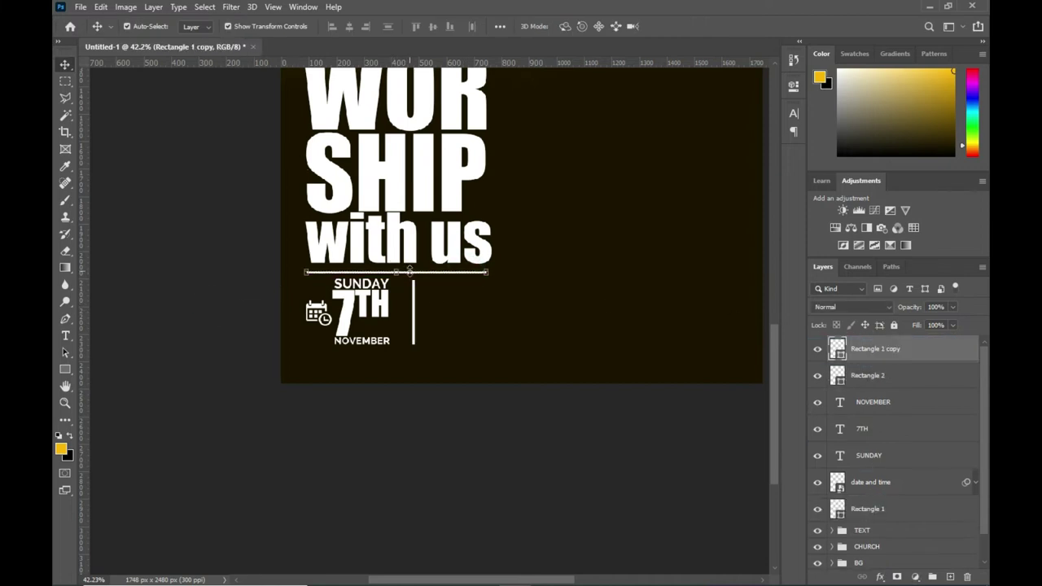
{"action": "left_click_drag", "start_coordinate": [410, 272], "coordinate": [415, 350]}
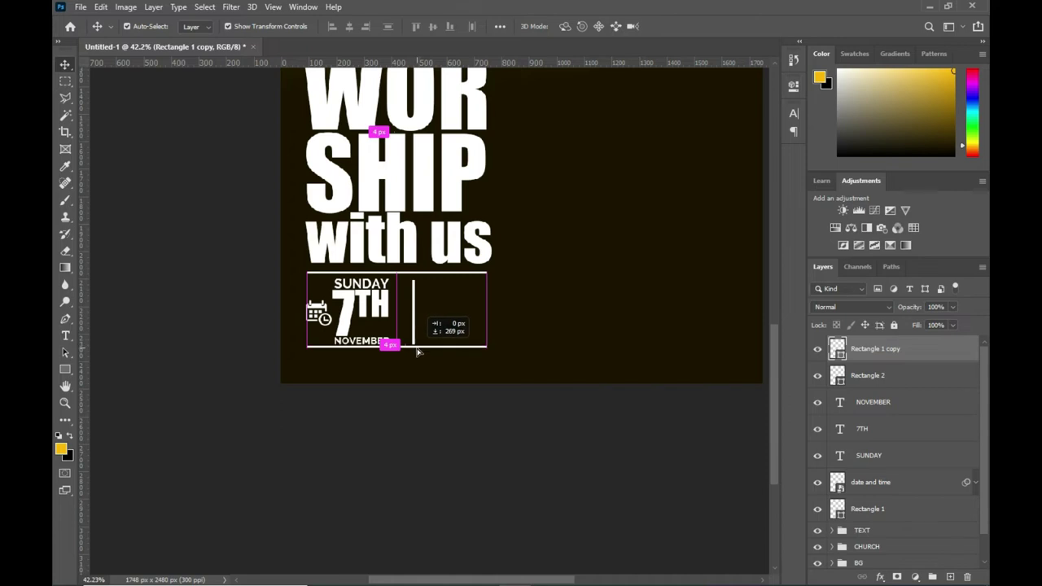
{"action": "scroll", "coordinate": [554, 314], "scroll_direction": "down", "scroll_amount": 1}
{"action": "scroll", "coordinate": [554, 309], "scroll_direction": "down", "scroll_amount": 2}
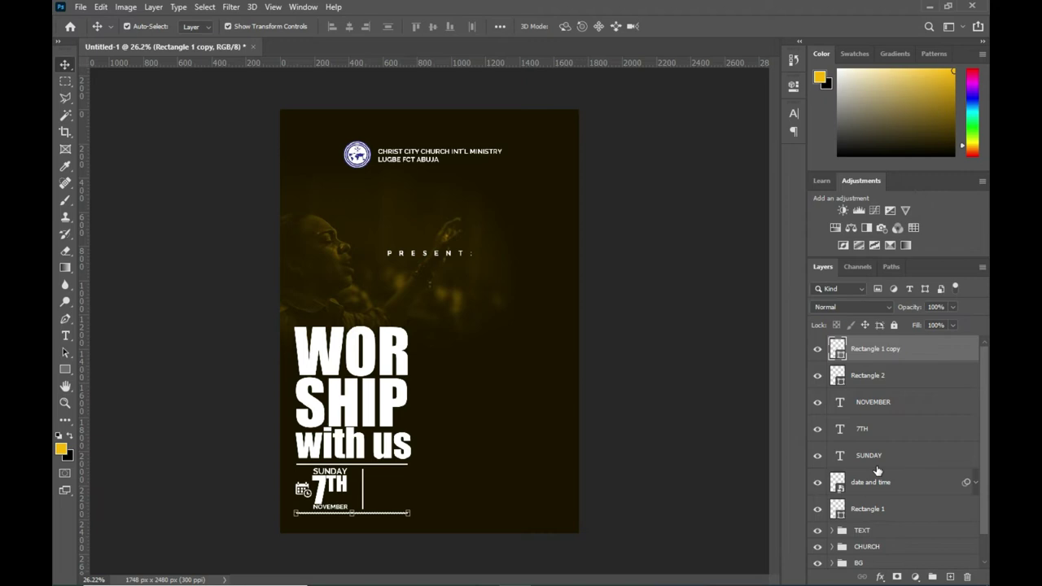
Move the WORSHIP title and date block up, and shift the background photo up.
{"action": "left_click", "coordinate": [872, 522], "text": "shift"}
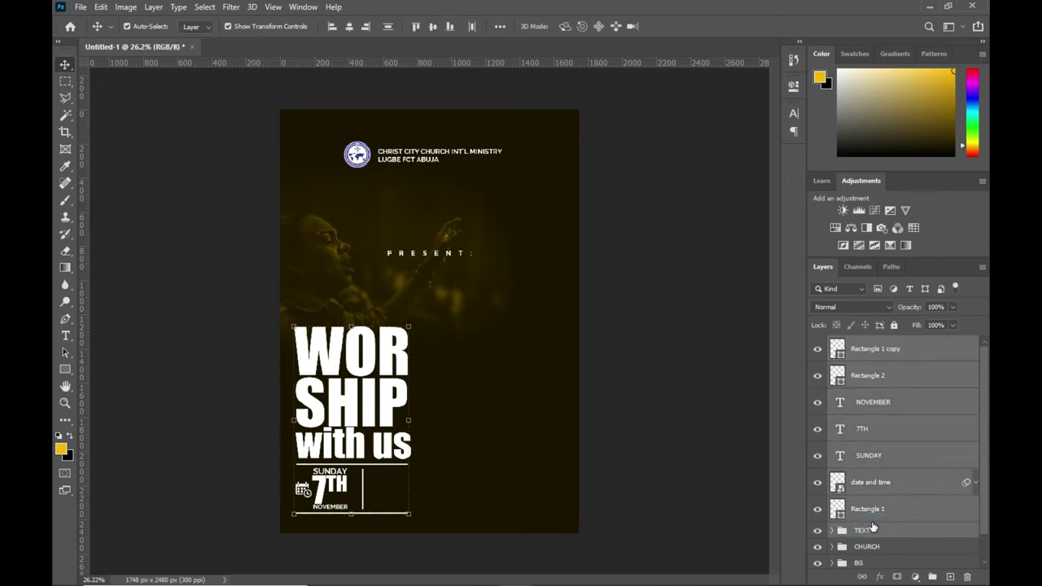
{"action": "left_click_drag", "start_coordinate": [367, 405], "coordinate": [368, 381]}
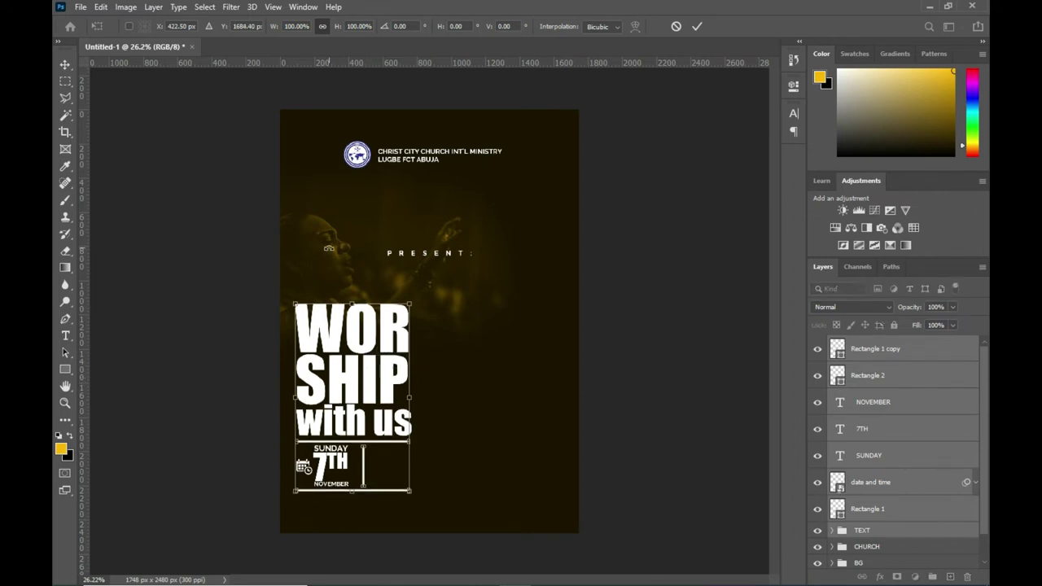
{"action": "left_click", "coordinate": [699, 25]}
{"action": "left_click_drag", "start_coordinate": [326, 242], "coordinate": [330, 222]}
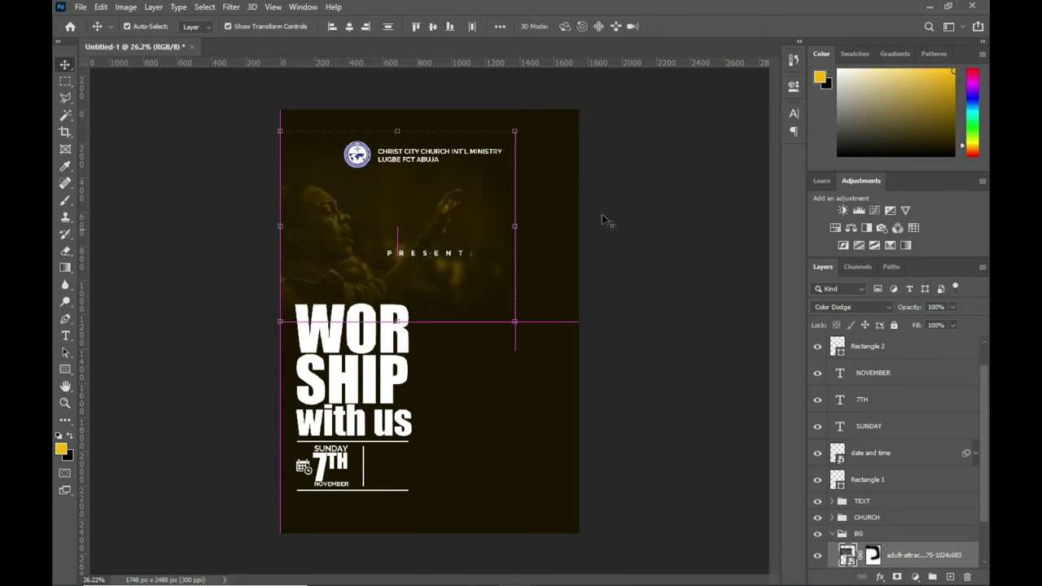
{"action": "left_click", "coordinate": [666, 218]}
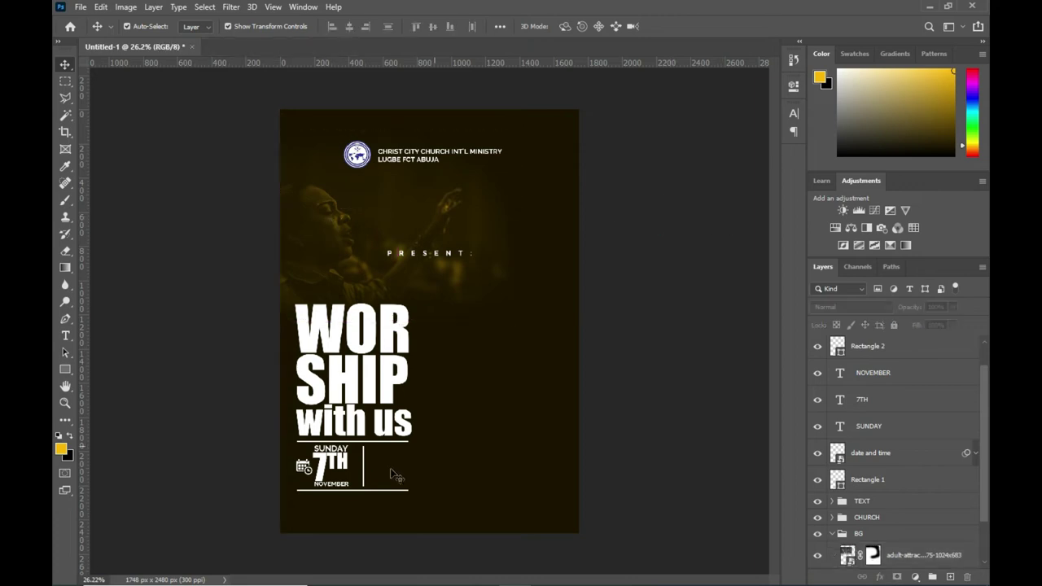
{"action": "left_click", "coordinate": [897, 350]}
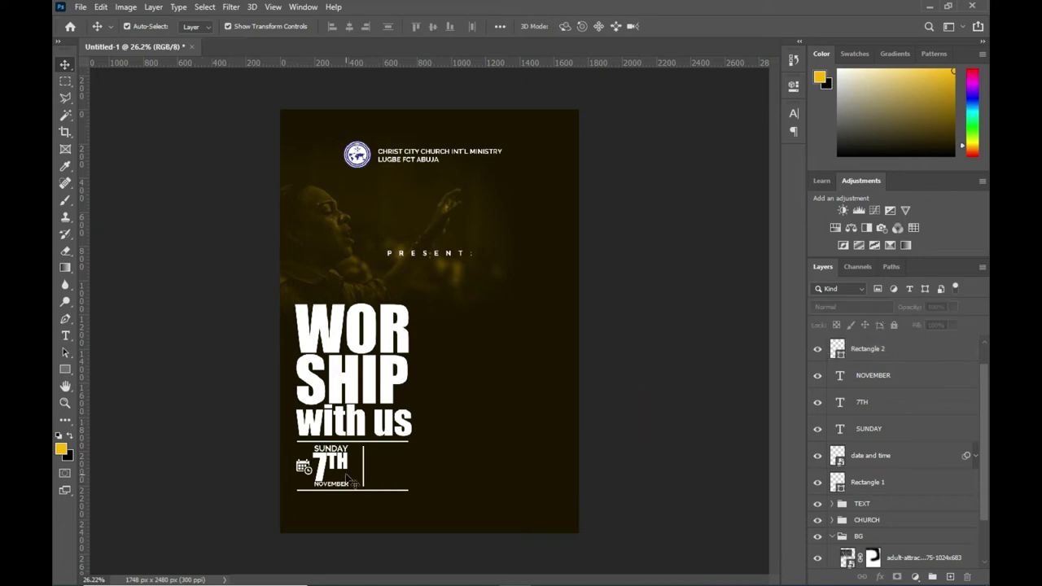
Copy the 7TH text to the right of the divider and make its TH full size.
{"action": "scroll", "coordinate": [378, 414], "scroll_direction": "up", "scroll_amount": 2}
{"action": "mouse_move", "coordinate": [324, 476]}
{"action": "left_mouse_down"}
{"action": "mouse_move", "coordinate": [326, 486]}
{"action": "mouse_move", "coordinate": [398, 490]}
{"action": "left_mouse_up"}
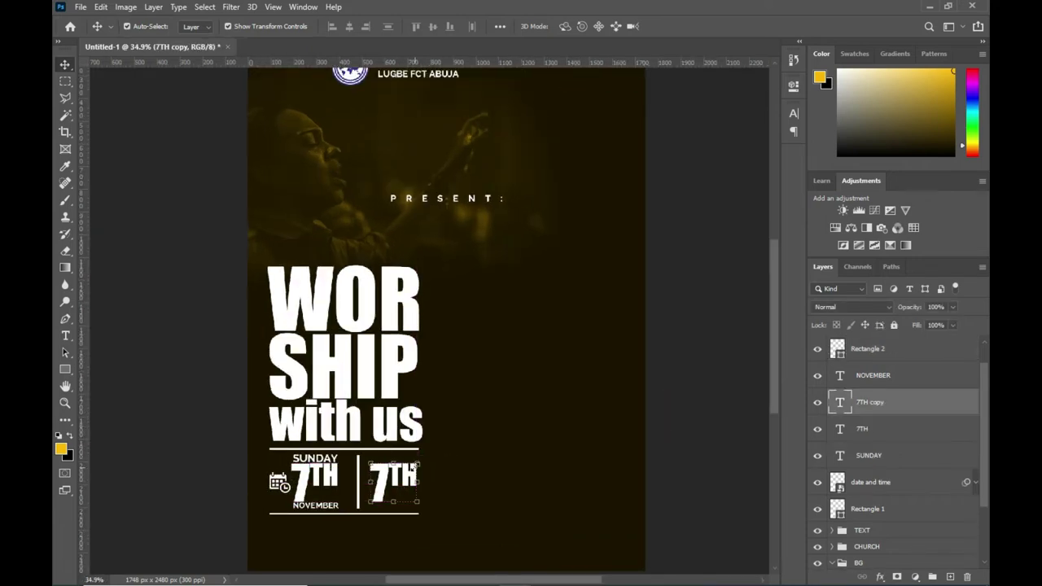
{"action": "left_click", "coordinate": [794, 113]}
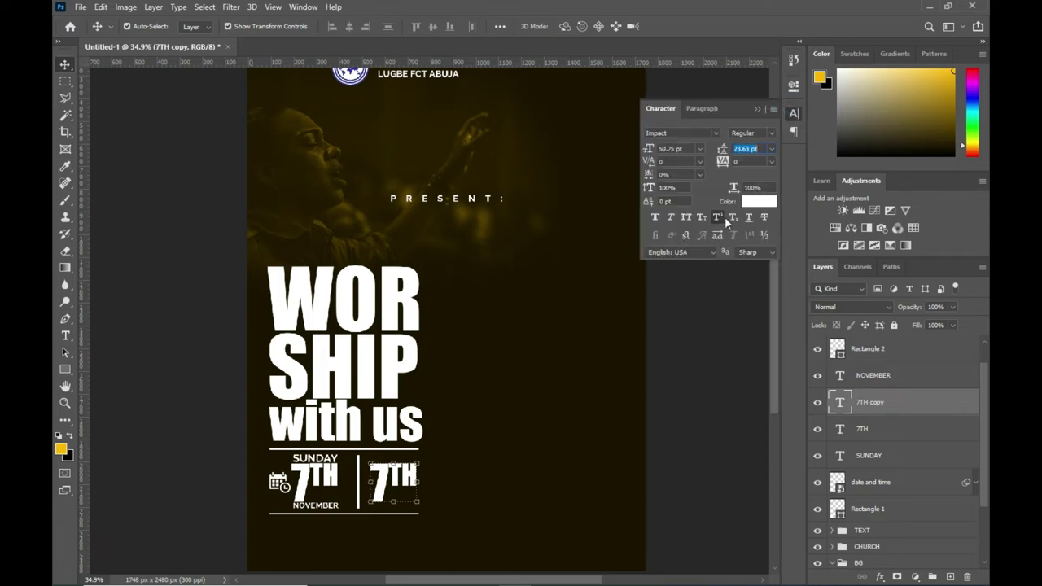
{"action": "key", "text": "ctrl+shift+equal"}
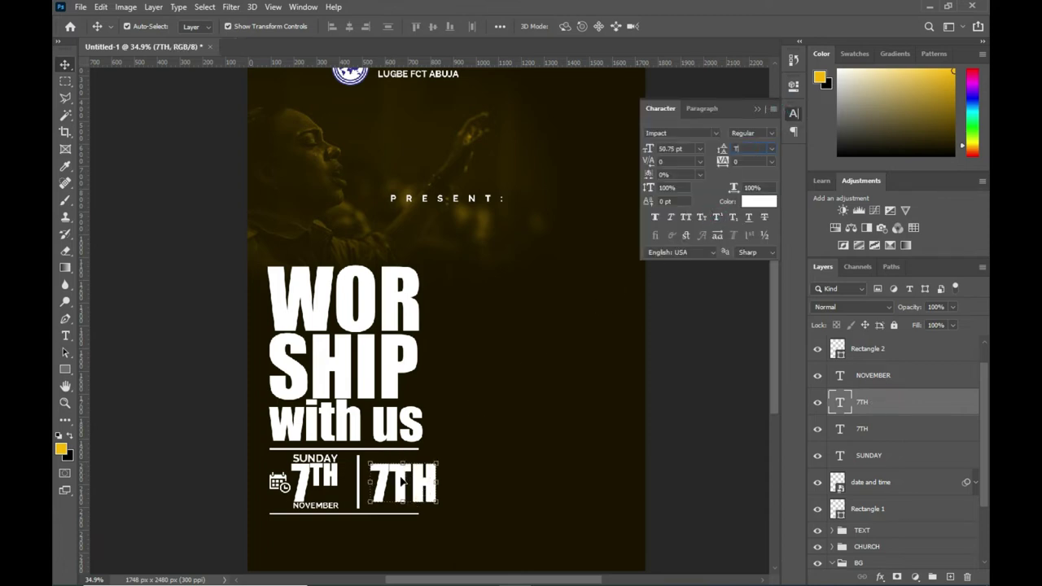
{"action": "key", "text": "Return"}
{"action": "left_click", "coordinate": [513, 234]}
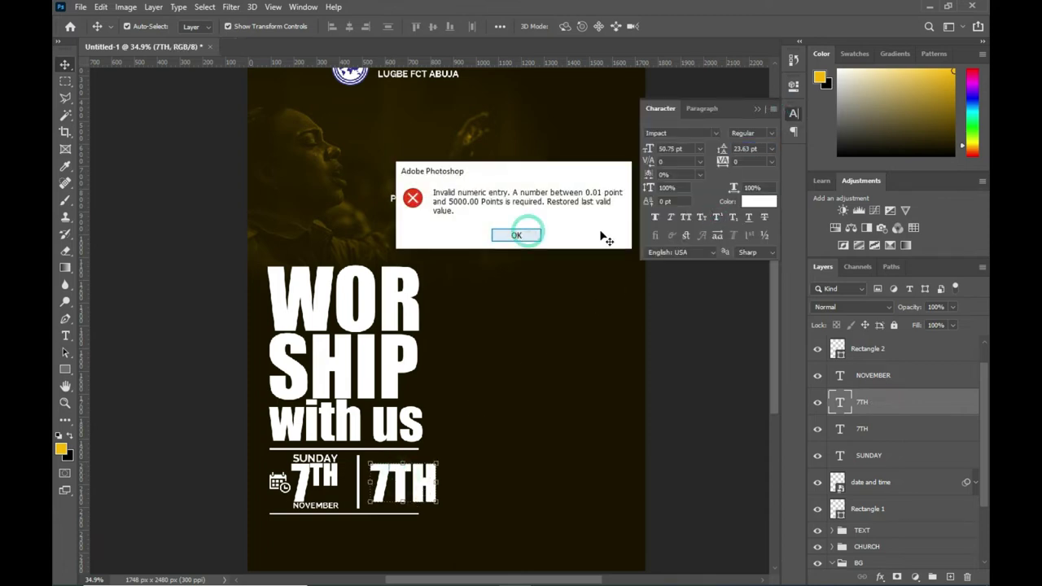
{"action": "left_click", "coordinate": [758, 108]}
Change the copied text to 8am, with the am letters at 28 pt.
{"action": "double_click", "coordinate": [405, 483]}
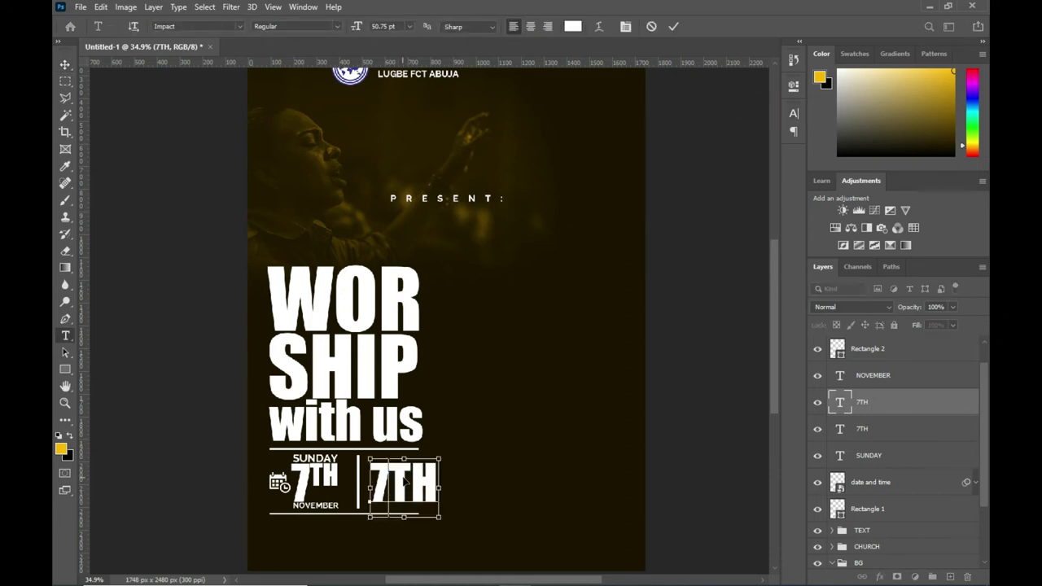
{"action": "type", "text": "8"}
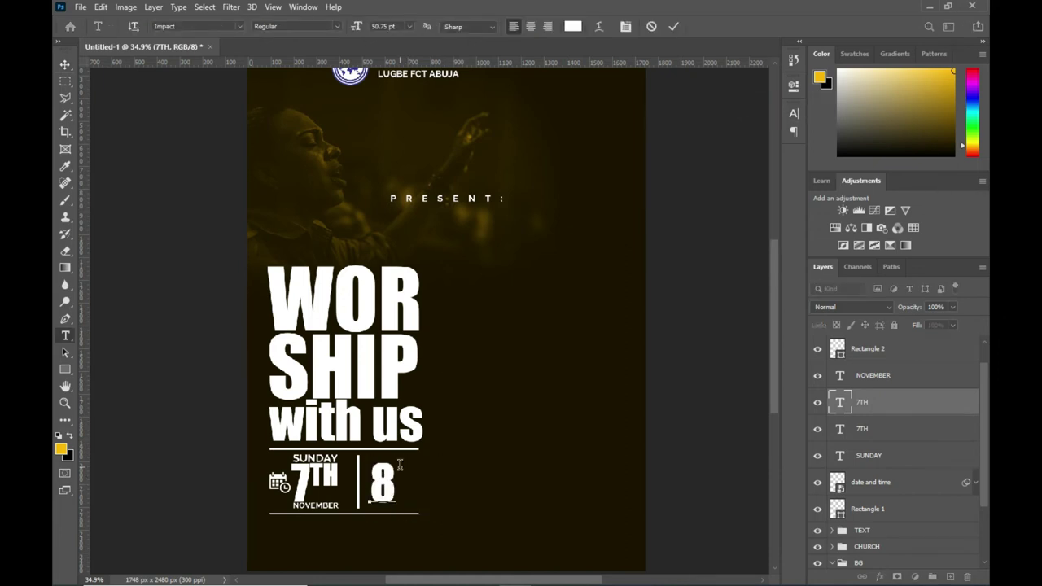
{"action": "type", "text": "am"}
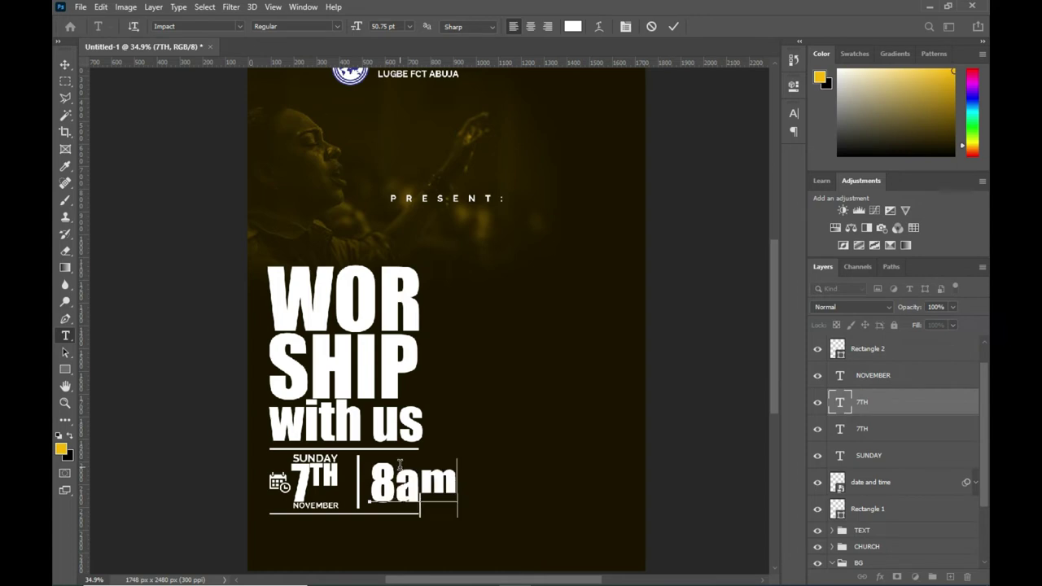
{"action": "left_click_drag", "start_coordinate": [399, 488], "coordinate": [449, 485]}
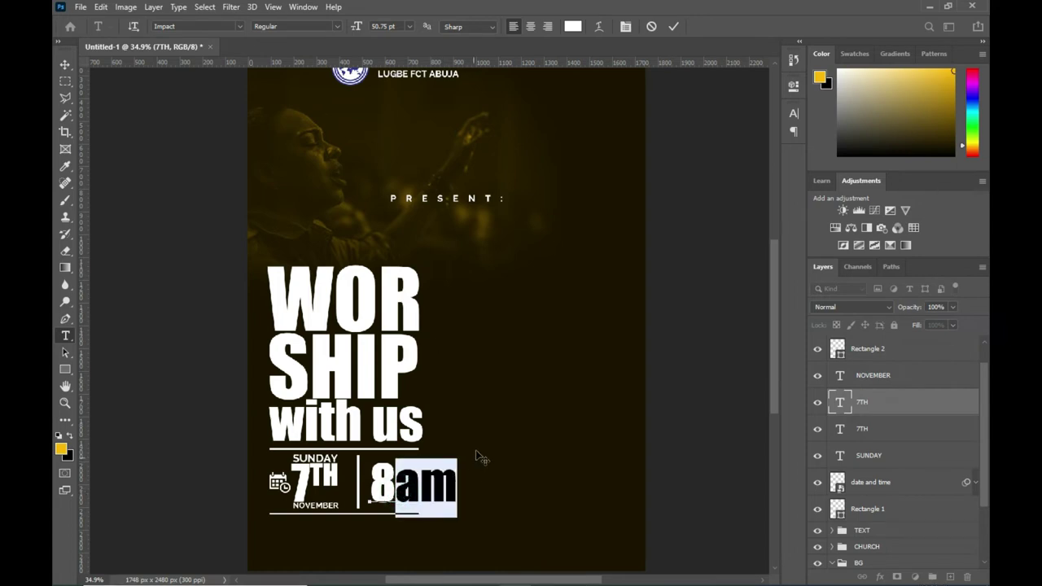
{"action": "left_click_drag", "start_coordinate": [359, 30], "coordinate": [344, 31]}
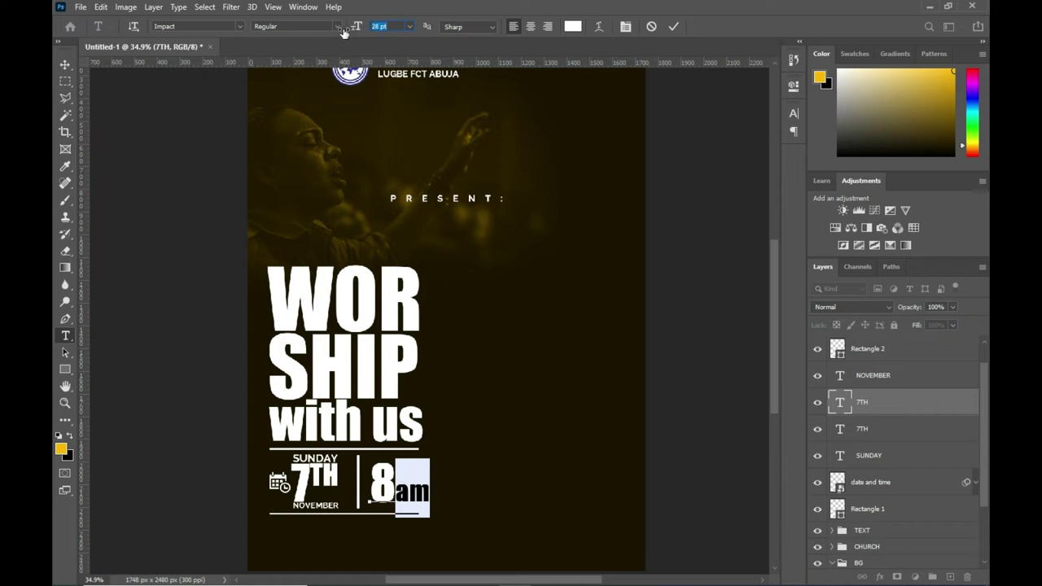
{"action": "left_click", "coordinate": [673, 26]}
Scale the 8am label up slightly.
{"action": "key", "text": "v"}
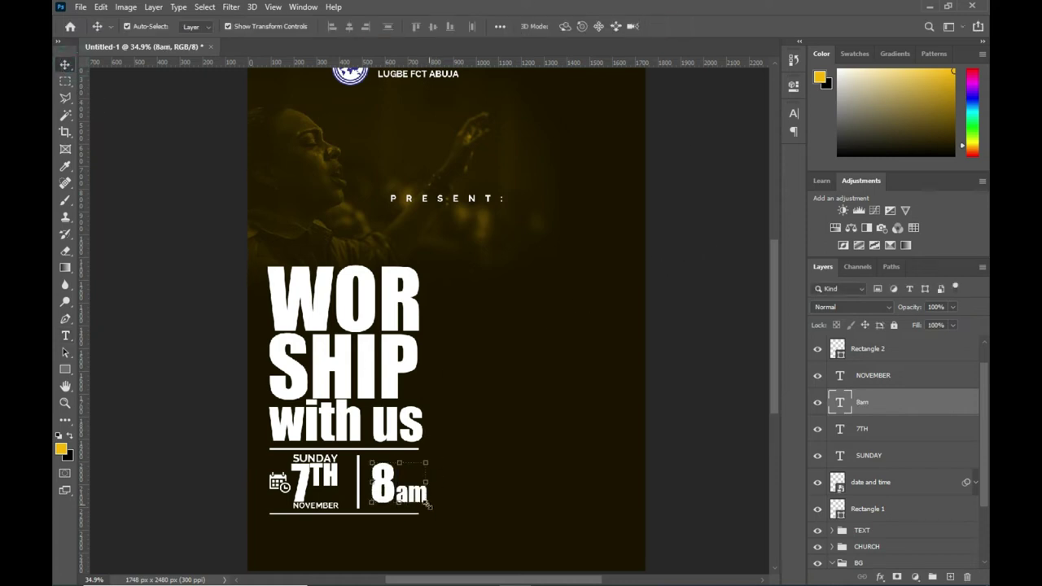
{"action": "scroll", "coordinate": [425, 504], "scroll_direction": "up", "scroll_amount": 2}
{"action": "mouse_move", "coordinate": [428, 508]}
{"action": "left_mouse_down"}
{"action": "mouse_move", "coordinate": [425, 525]}
{"action": "mouse_move", "coordinate": [398, 502]}
{"action": "left_mouse_up"}
{"action": "left_click_drag", "start_coordinate": [417, 454], "coordinate": [415, 452]}
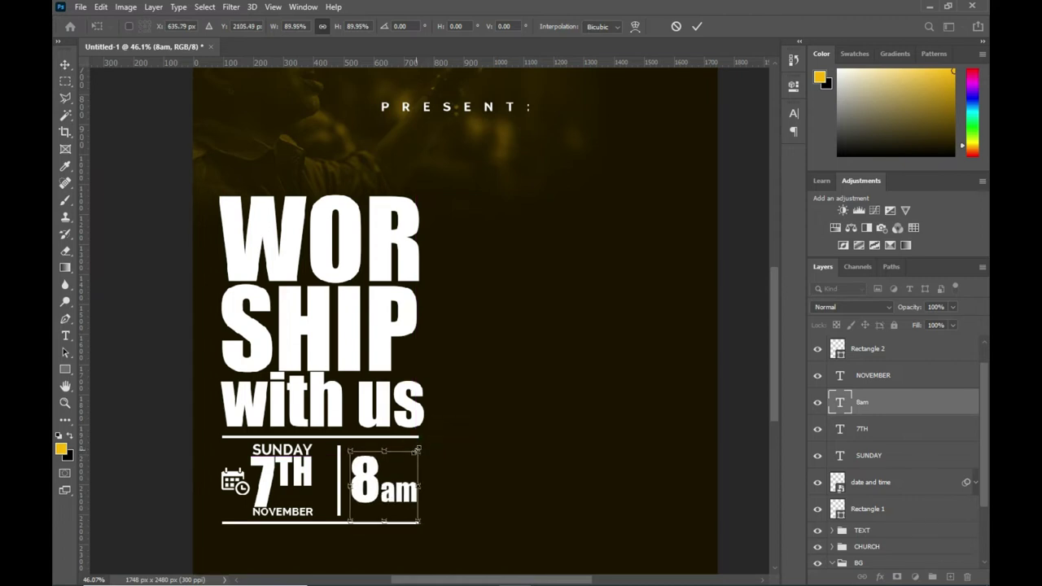
{"action": "left_click", "coordinate": [697, 27]}
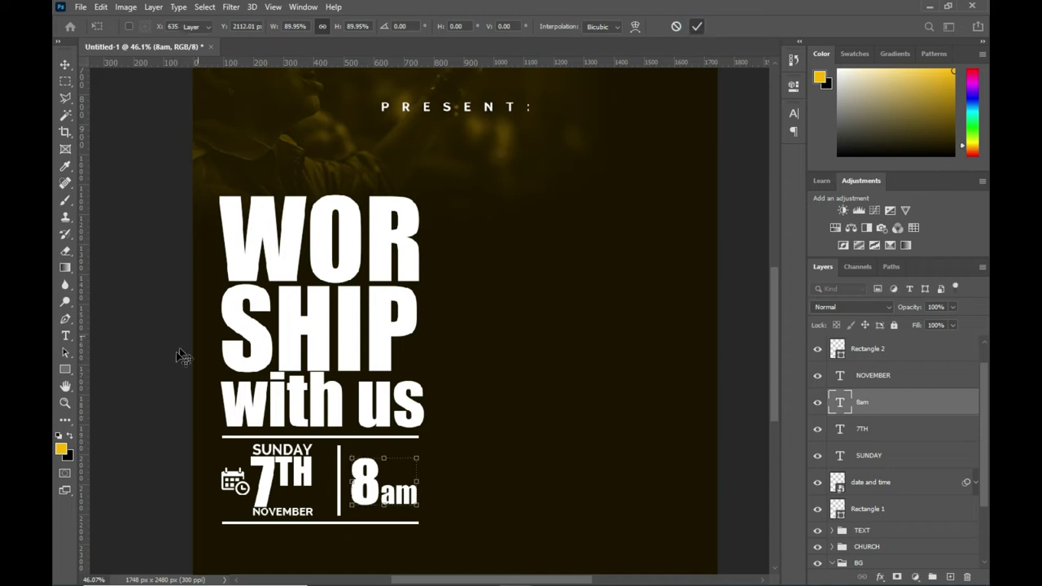
{"action": "scroll", "coordinate": [530, 232], "scroll_direction": "down", "scroll_amount": 2}
Duplicate the Rectangle 1 line layer to the top of the date layers.
{"action": "key", "text": "ctrl+0"}
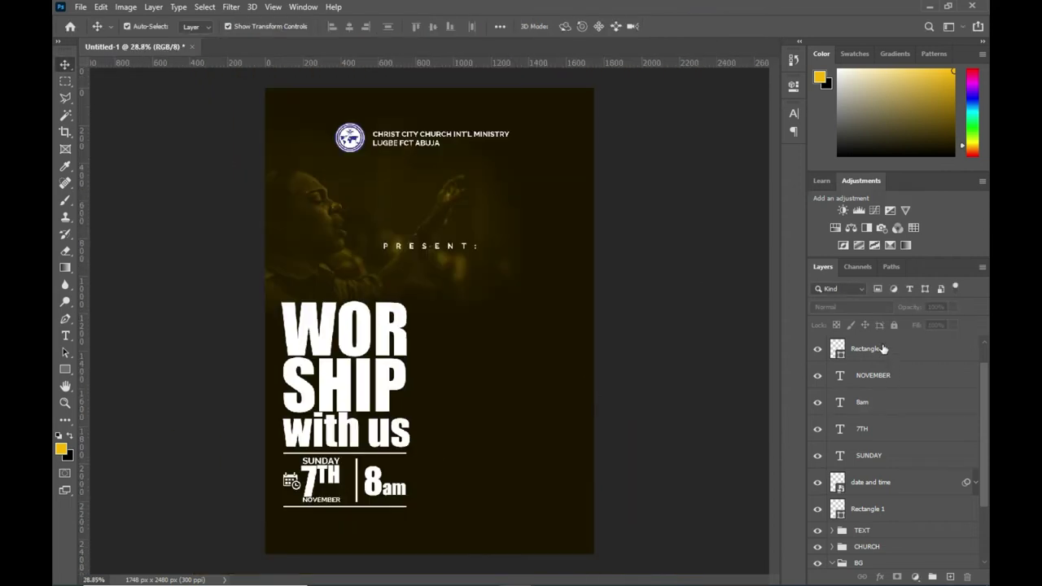
{"action": "left_click", "coordinate": [882, 348]}
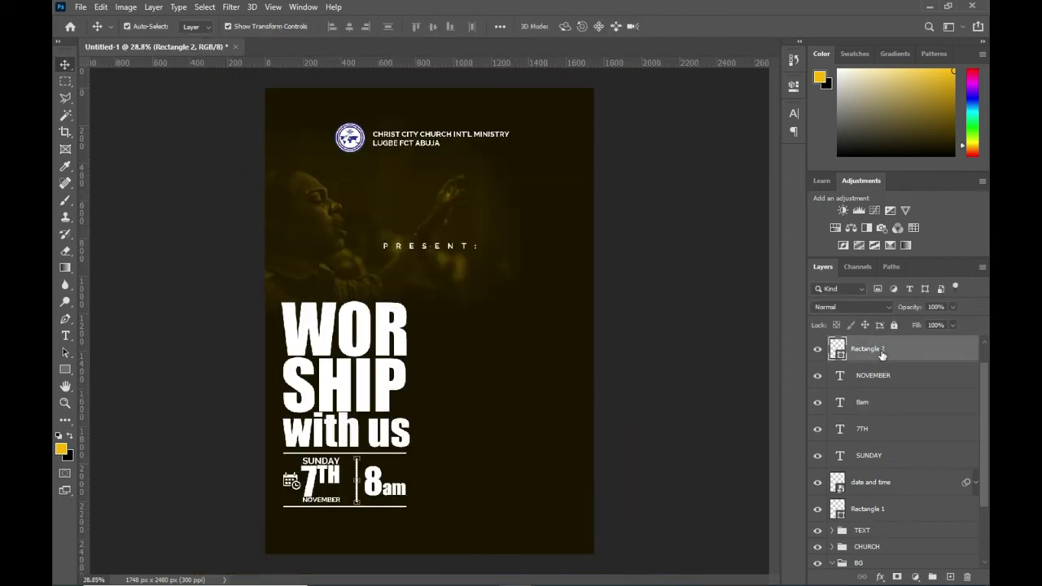
{"action": "left_click", "coordinate": [878, 380]}
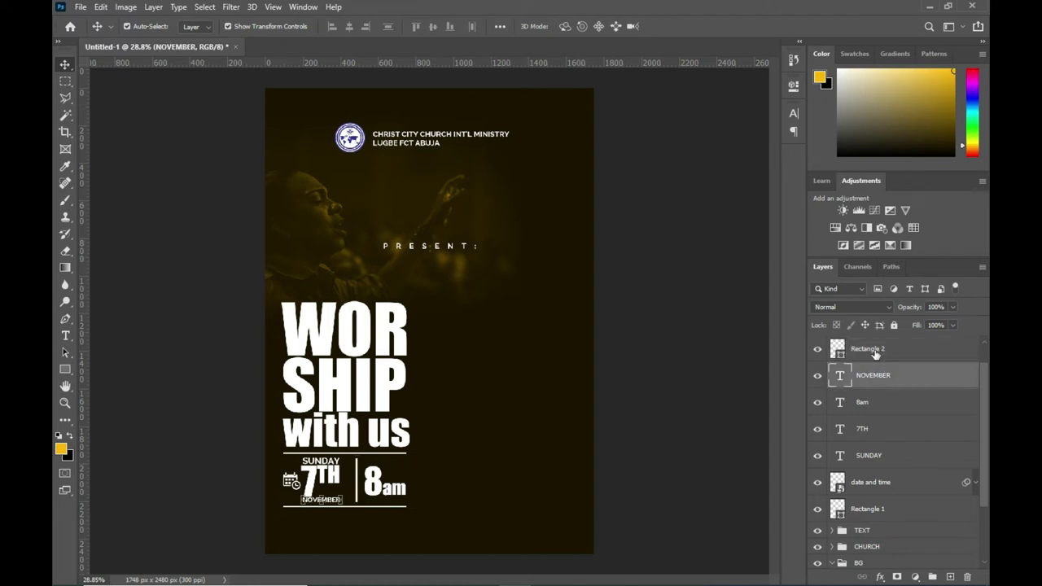
{"action": "left_click", "coordinate": [875, 352]}
{"action": "left_click", "coordinate": [870, 383]}
{"action": "left_click", "coordinate": [865, 486]}
{"action": "left_click_drag", "start_coordinate": [866, 509], "coordinate": [877, 351]}
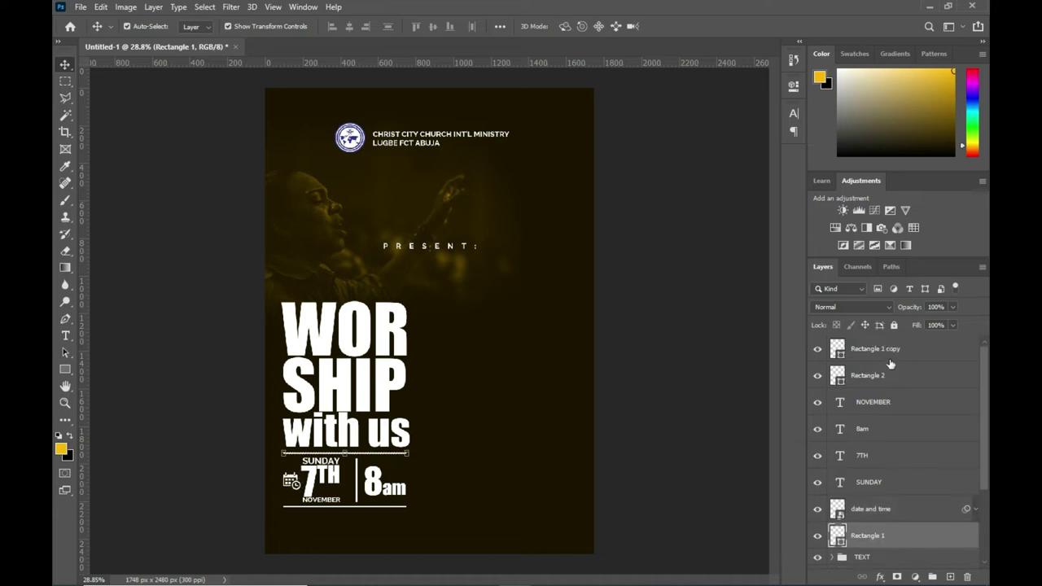
Group all the date and time layers into a folder named DATE AND TIME.
{"action": "left_click", "coordinate": [880, 536], "text": "shift"}
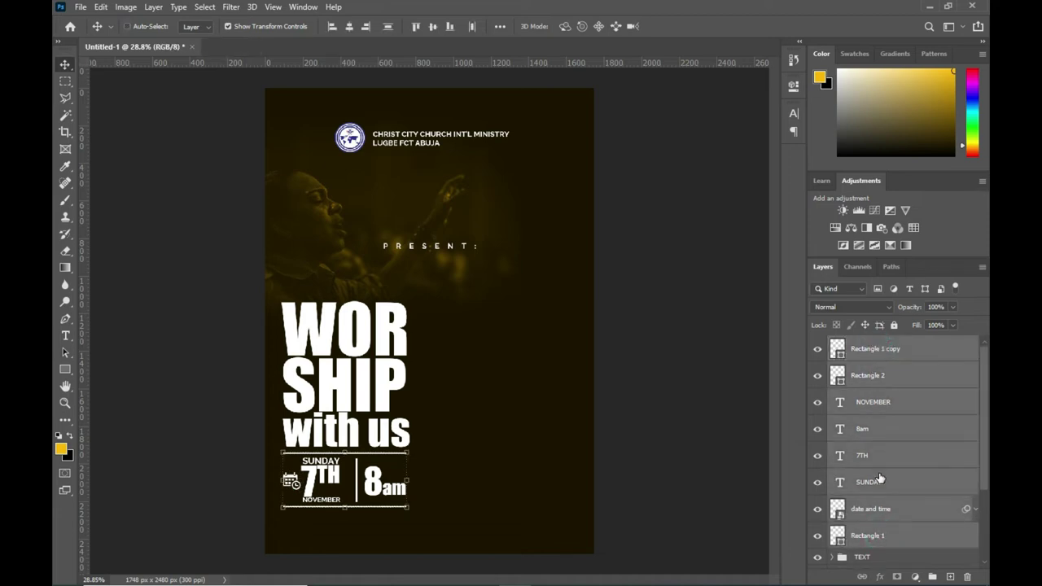
{"action": "key", "text": "ctrl+g"}
{"action": "double_click", "coordinate": [866, 344]}
{"action": "type", "text": "DATE AND TI"}
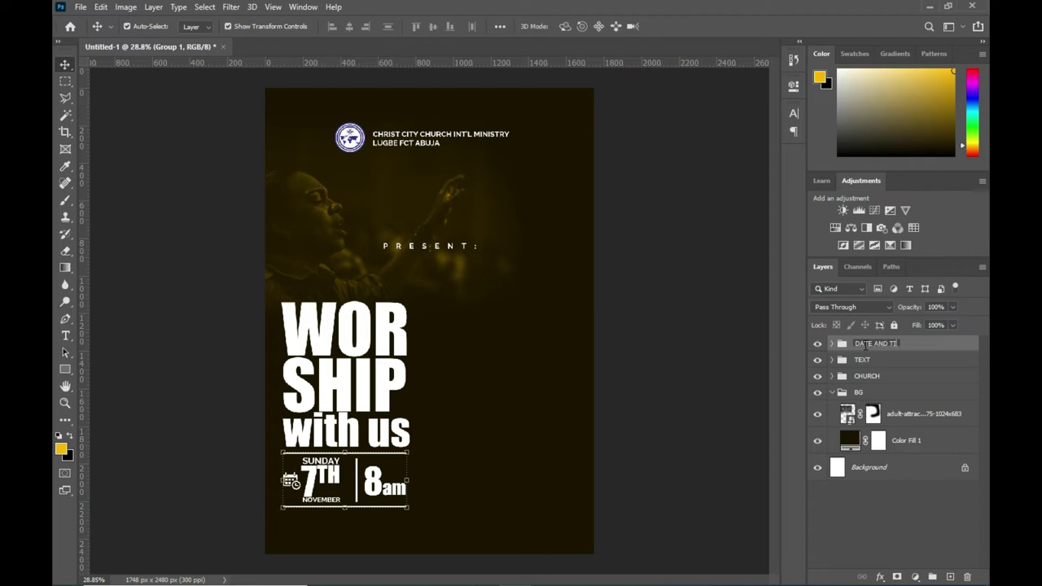
{"action": "type", "text": "ME"}
{"action": "key", "text": "Return"}
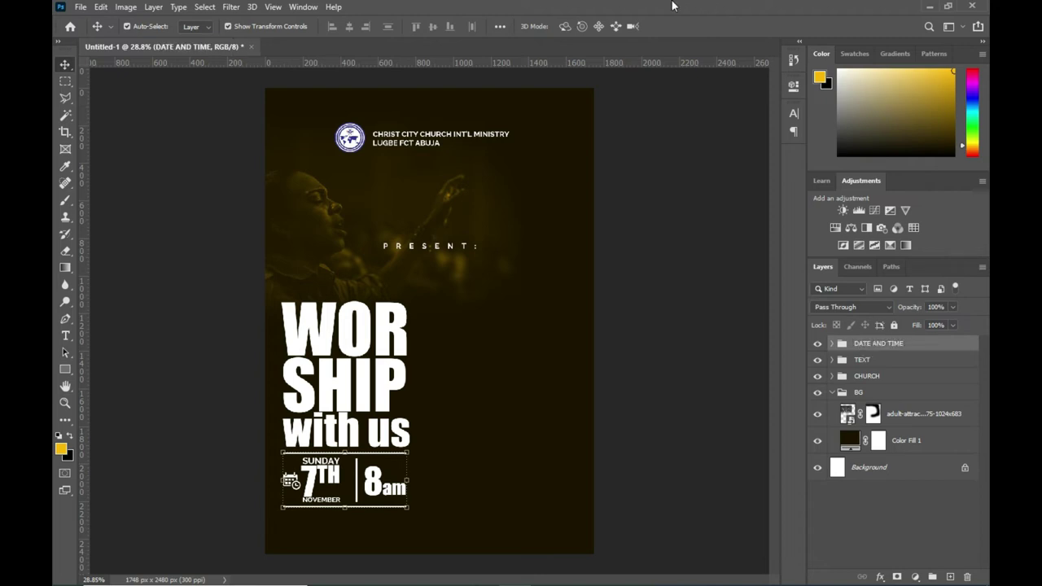
{"action": "left_click", "coordinate": [730, 367]}
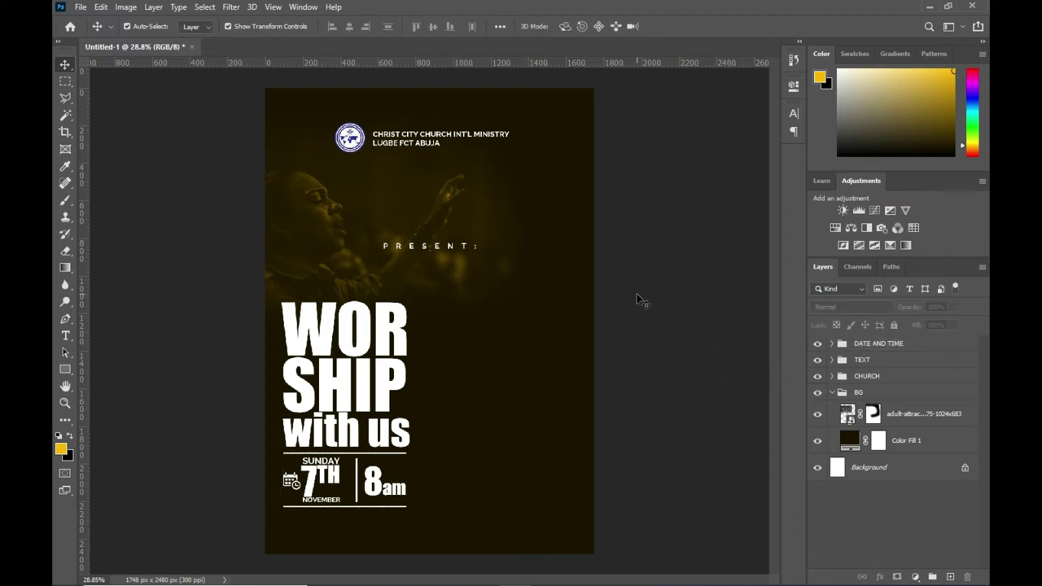
Place the 2020 YOUTH WEEK copy light-beam image over the top left of the background.
{"action": "left_click", "coordinate": [916, 414]}
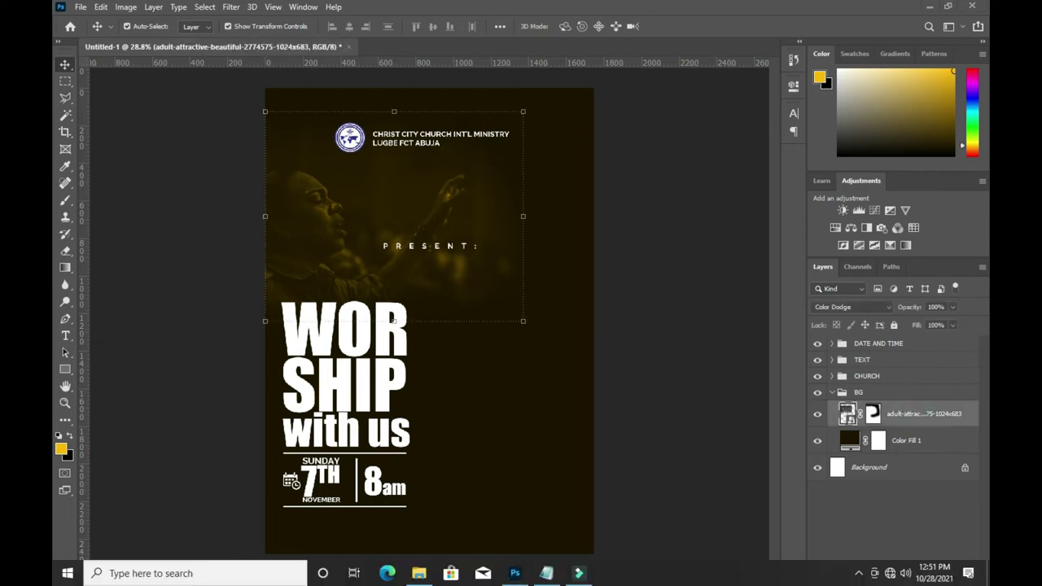
{"action": "left_click", "coordinate": [419, 573]}
{"action": "left_click_drag", "start_coordinate": [295, 193], "coordinate": [345, 538]}
{"action": "left_click_drag", "start_coordinate": [484, 312], "coordinate": [440, 220]}
{"action": "left_click", "coordinate": [676, 25]}
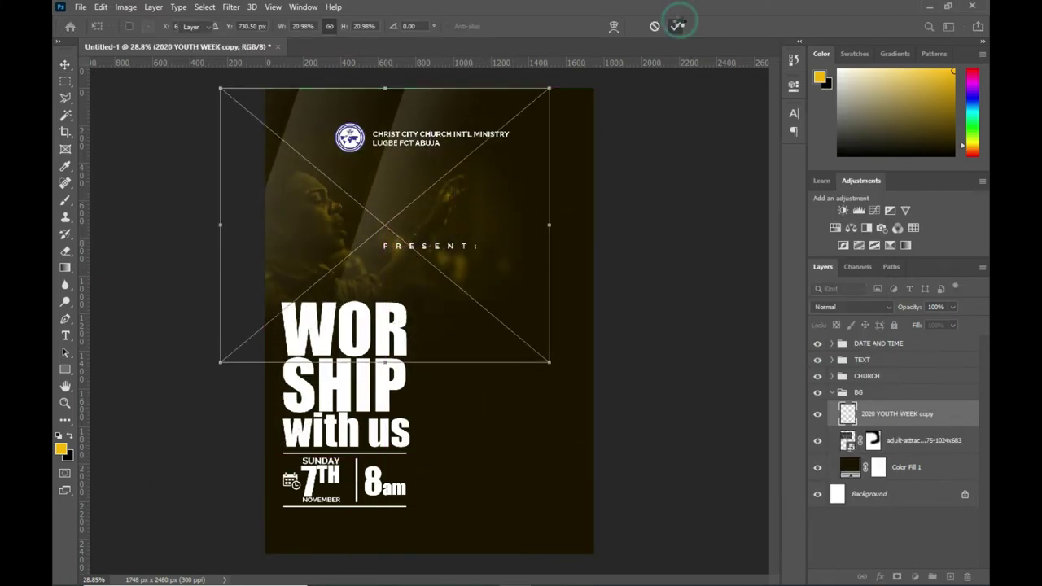
Duplicate the light beams lower down and mask them out in the band near PRESENT.
{"action": "key", "text": "ctrl+j"}
{"action": "key", "text": "ctrl+t"}
{"action": "mouse_move", "coordinate": [494, 226]}
{"action": "left_mouse_down"}
{"action": "mouse_move", "coordinate": [591, 465]}
{"action": "mouse_move", "coordinate": [582, 437]}
{"action": "left_mouse_up"}
{"action": "left_click", "coordinate": [676, 26]}
{"action": "left_click", "coordinate": [897, 576]}
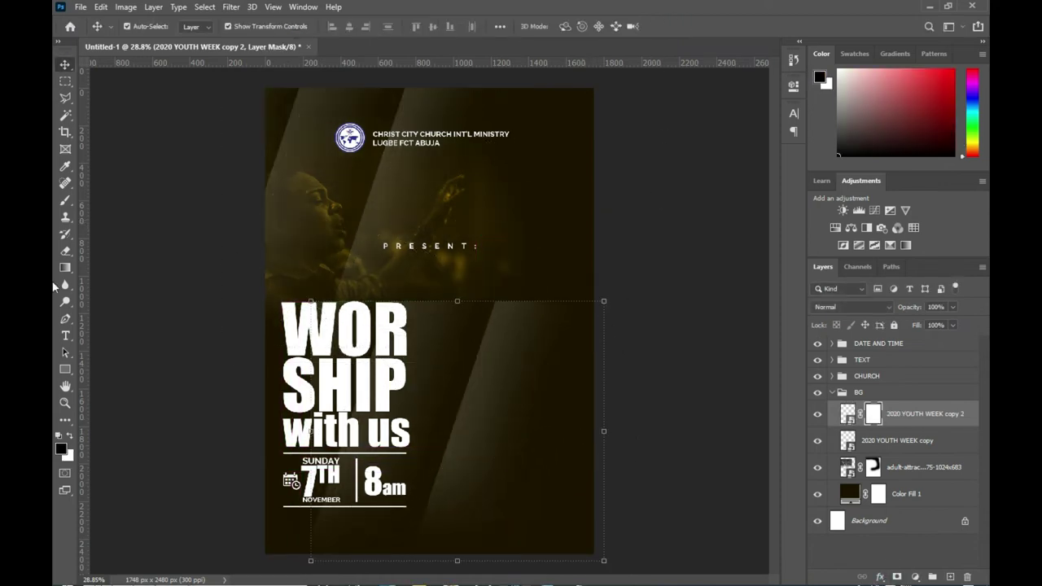
{"action": "left_click", "coordinate": [65, 200]}
{"action": "left_click", "coordinate": [342, 277]}
{"action": "mouse_move", "coordinate": [469, 281]}
{"action": "left_mouse_down"}
{"action": "mouse_move", "coordinate": [589, 279]}
{"action": "mouse_move", "coordinate": [380, 269]}
{"action": "mouse_move", "coordinate": [672, 277]}
{"action": "left_mouse_up"}
Deselect layers, collapse the BG group and expand the TEXT group.
{"action": "left_click", "coordinate": [65, 66]}
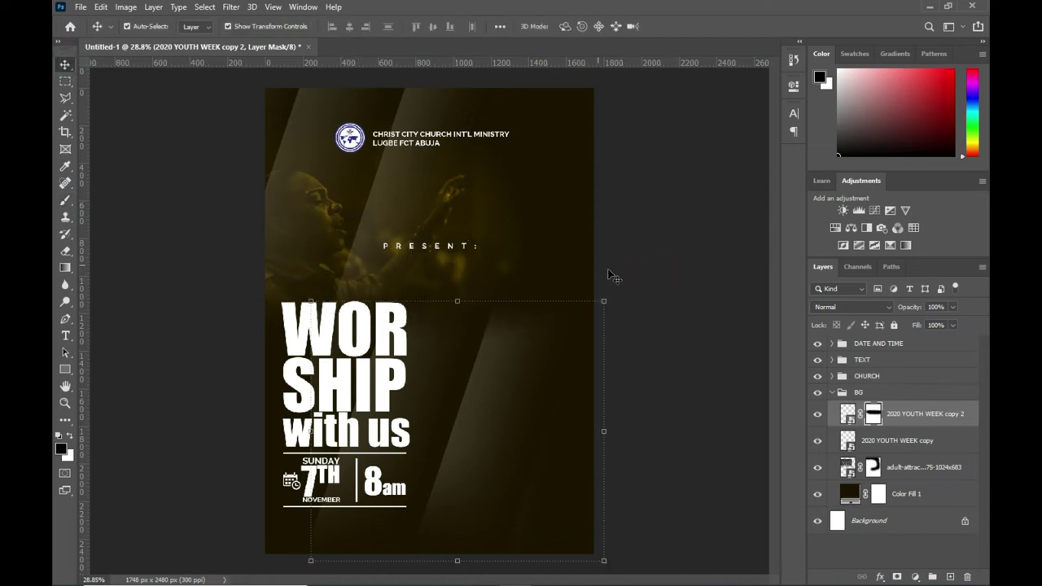
{"action": "left_click", "coordinate": [665, 273]}
{"action": "left_click", "coordinate": [831, 393]}
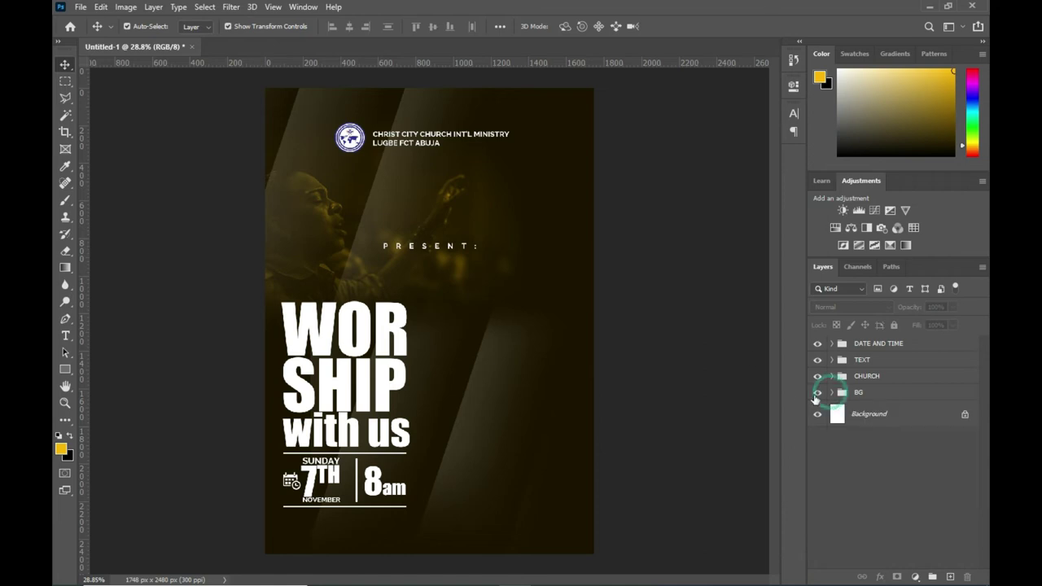
{"action": "left_click", "coordinate": [831, 360]}
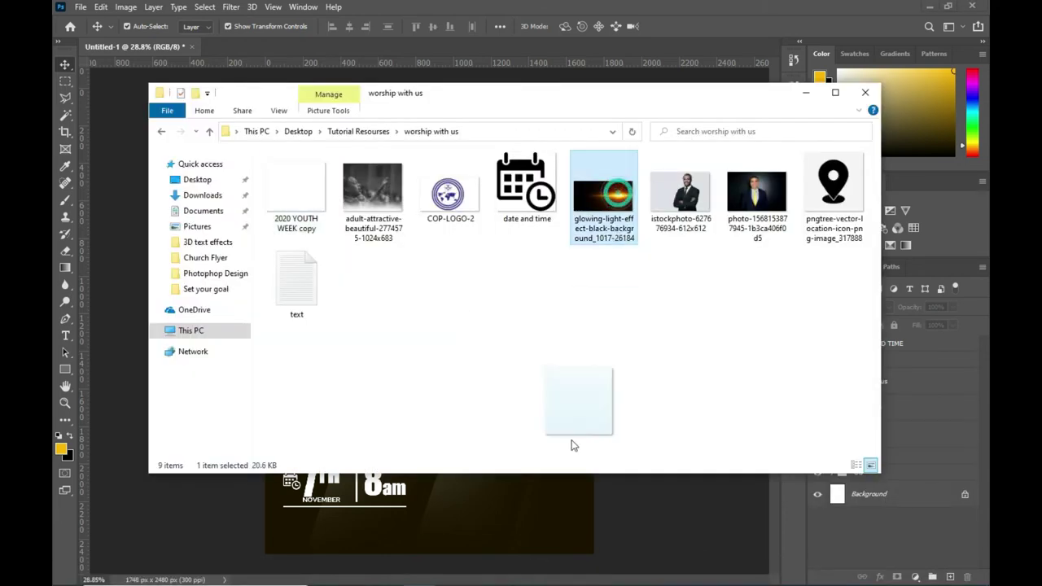
Place the glowing light image into the TEXT group with Screen blend mode.
{"action": "left_click_drag", "start_coordinate": [600, 187], "coordinate": [572, 388]}
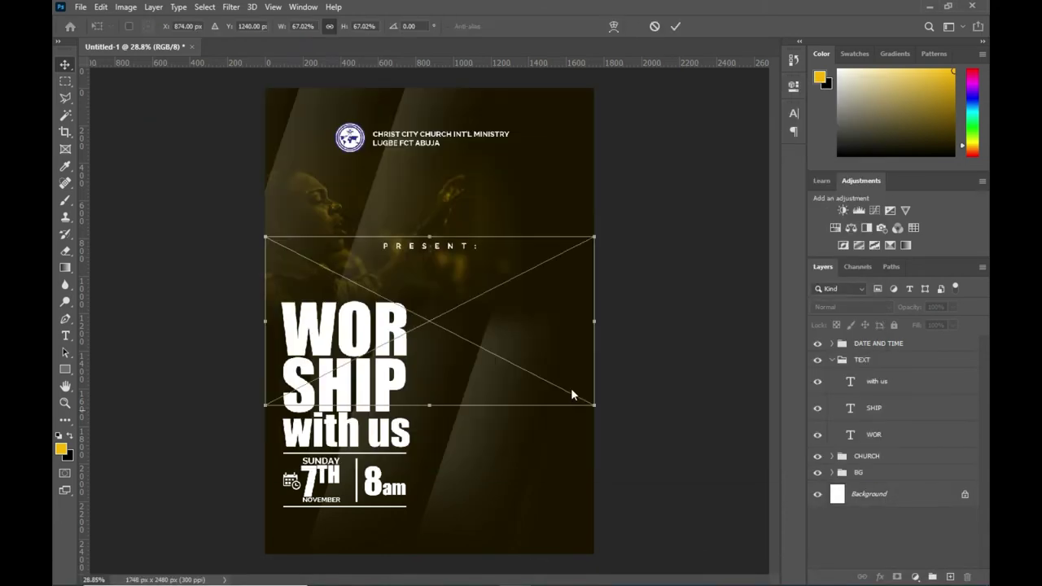
{"action": "left_click_drag", "start_coordinate": [522, 325], "coordinate": [380, 339]}
{"action": "left_click", "coordinate": [676, 26]}
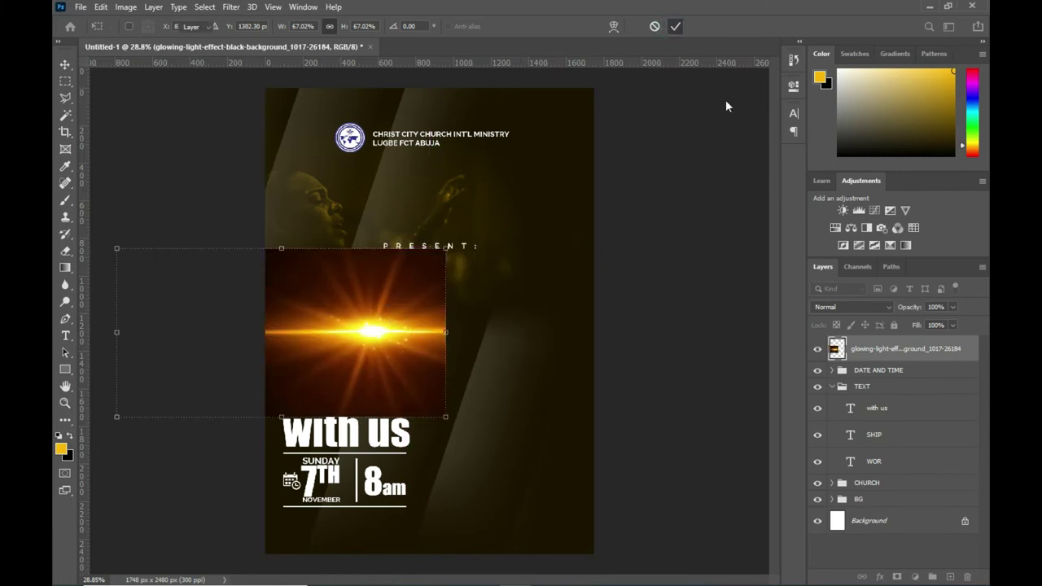
{"action": "mouse_move", "coordinate": [904, 348]}
{"action": "left_mouse_down"}
{"action": "mouse_move", "coordinate": [880, 446]}
{"action": "mouse_move", "coordinate": [888, 399]}
{"action": "left_mouse_up"}
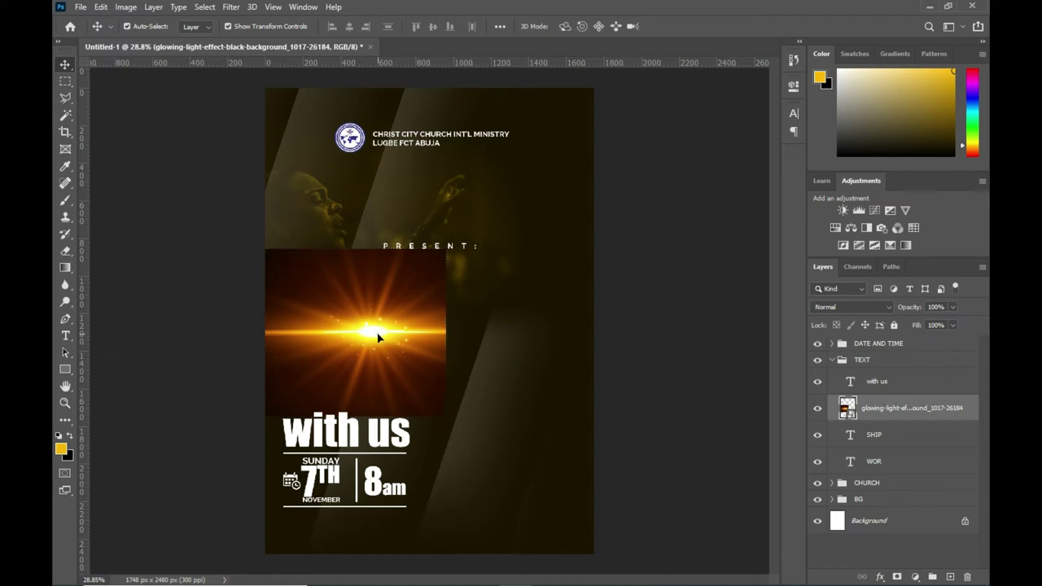
{"action": "left_click_drag", "start_coordinate": [378, 337], "coordinate": [378, 348]}
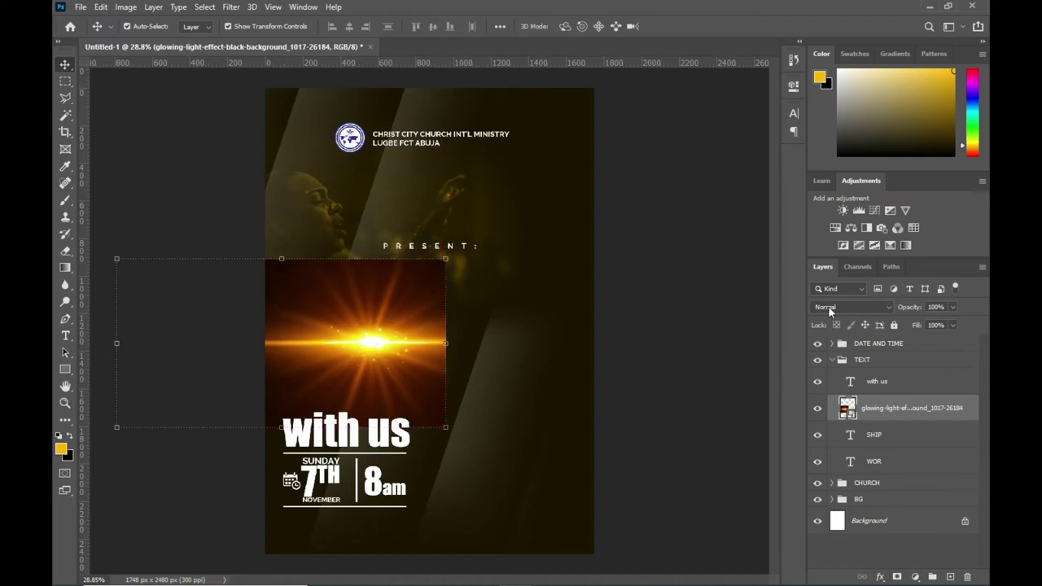
{"action": "left_click", "coordinate": [830, 311]}
{"action": "left_click", "coordinate": [839, 364]}
Shift the light burst, move its layer below WOR, and mask out the glow's right part.
{"action": "key", "text": "ctrl+t"}
{"action": "left_click_drag", "start_coordinate": [426, 325], "coordinate": [409, 338]}
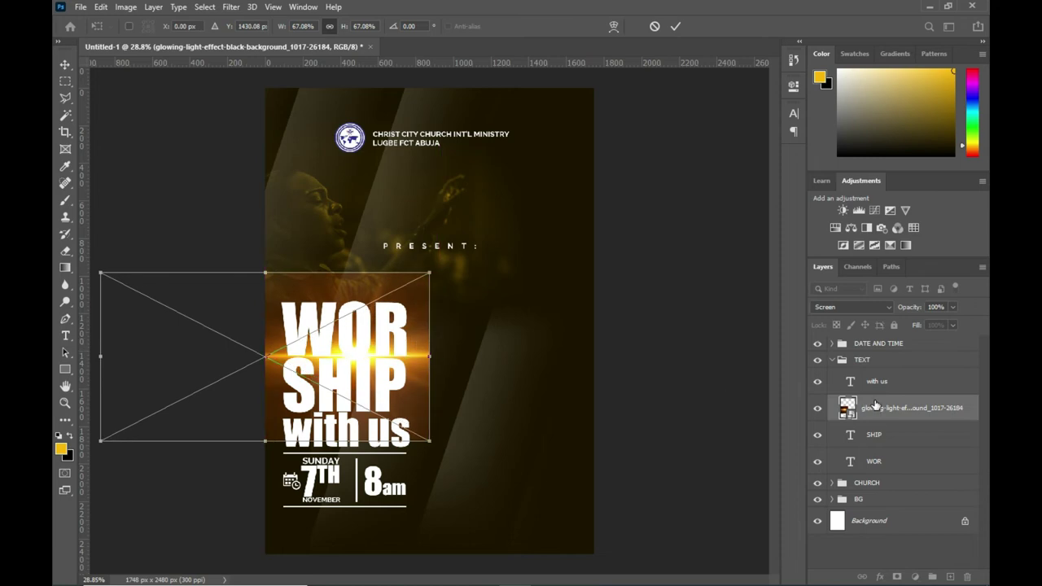
{"action": "left_click_drag", "start_coordinate": [888, 410], "coordinate": [893, 473]}
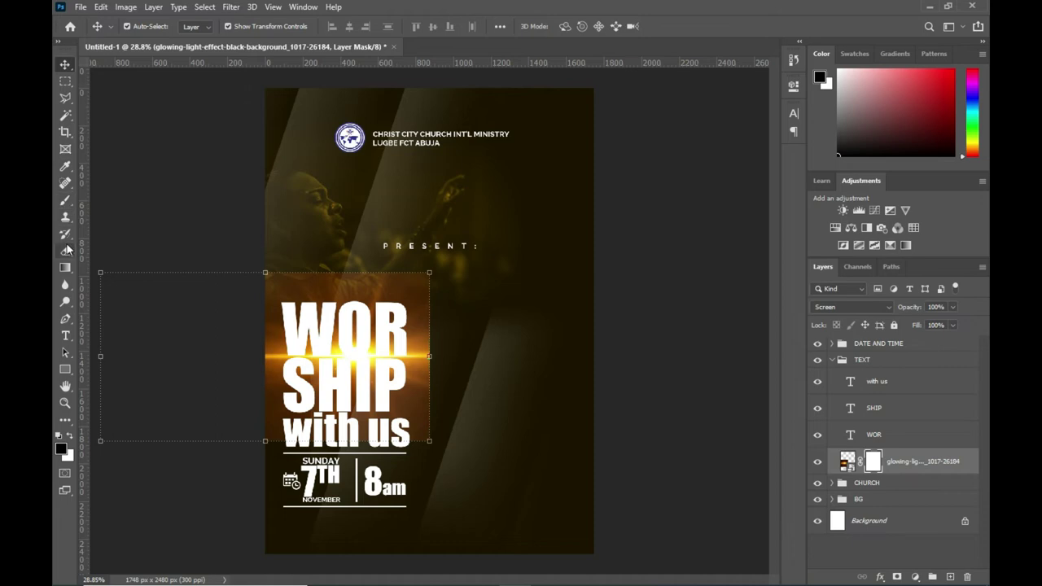
{"action": "left_click", "coordinate": [66, 201]}
{"action": "mouse_move", "coordinate": [458, 345]}
{"action": "left_mouse_down"}
{"action": "mouse_move", "coordinate": [441, 418]}
{"action": "mouse_move", "coordinate": [242, 410]}
{"action": "left_mouse_up"}
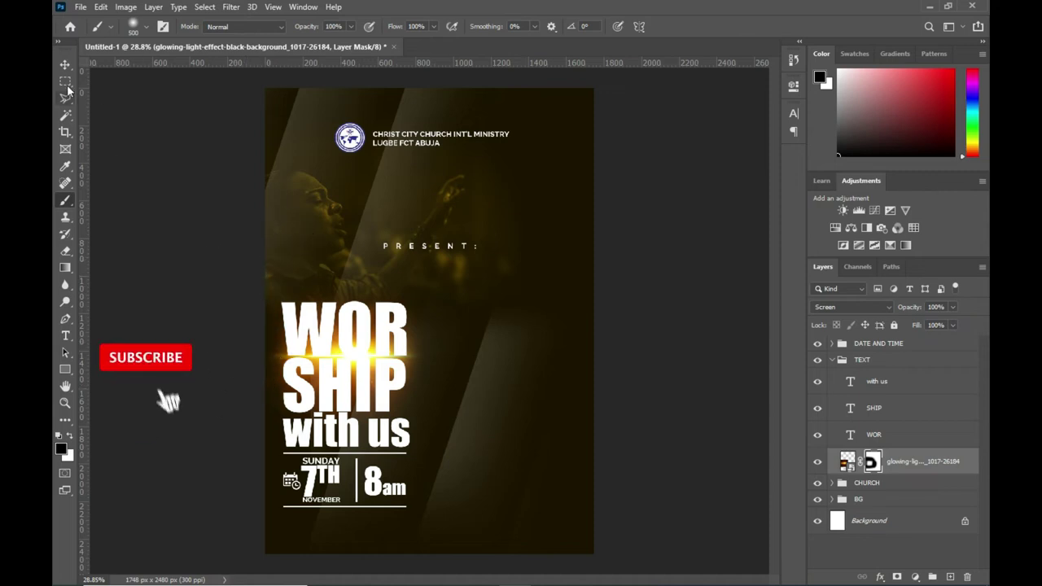
{"action": "key", "text": "v"}
Duplicate the glow, shrink it to about 87%, and place it behind WOR and SHIP.
{"action": "key", "text": "ctrl+j"}
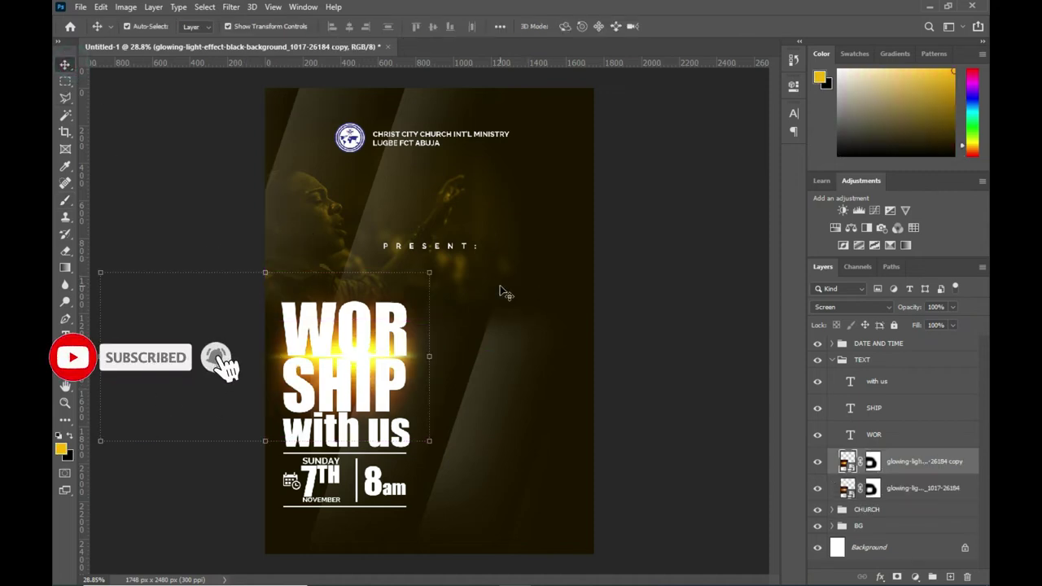
{"action": "key", "text": "ctrl+t"}
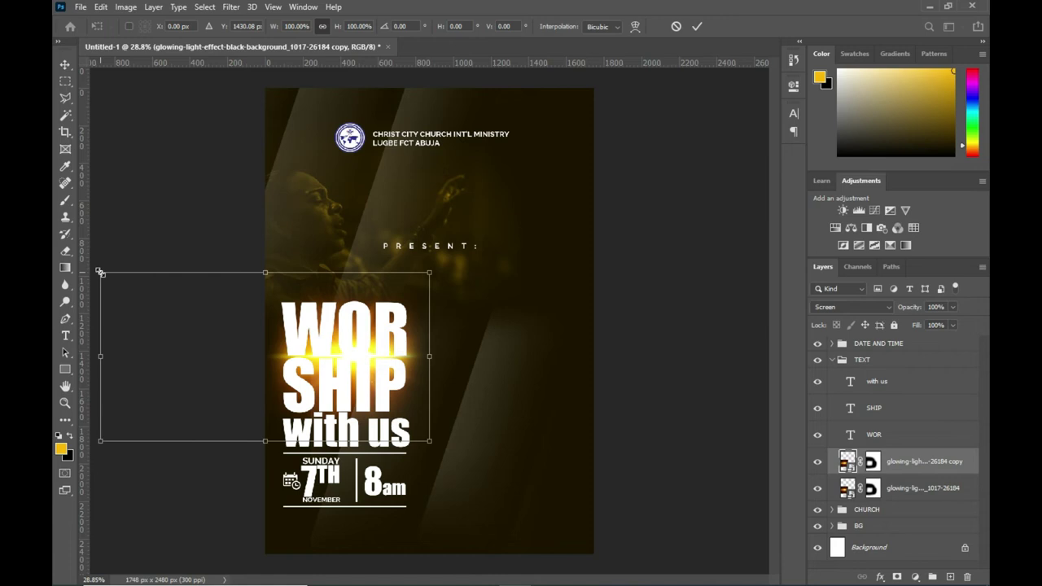
{"action": "left_click_drag", "start_coordinate": [360, 355], "coordinate": [354, 413]}
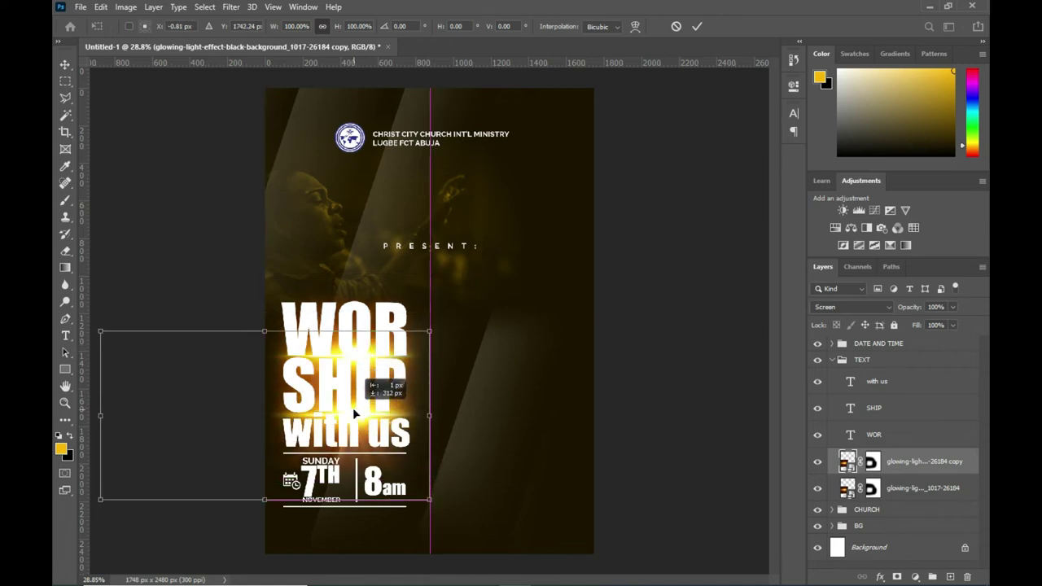
{"action": "left_click_drag", "start_coordinate": [100, 331], "coordinate": [140, 354]}
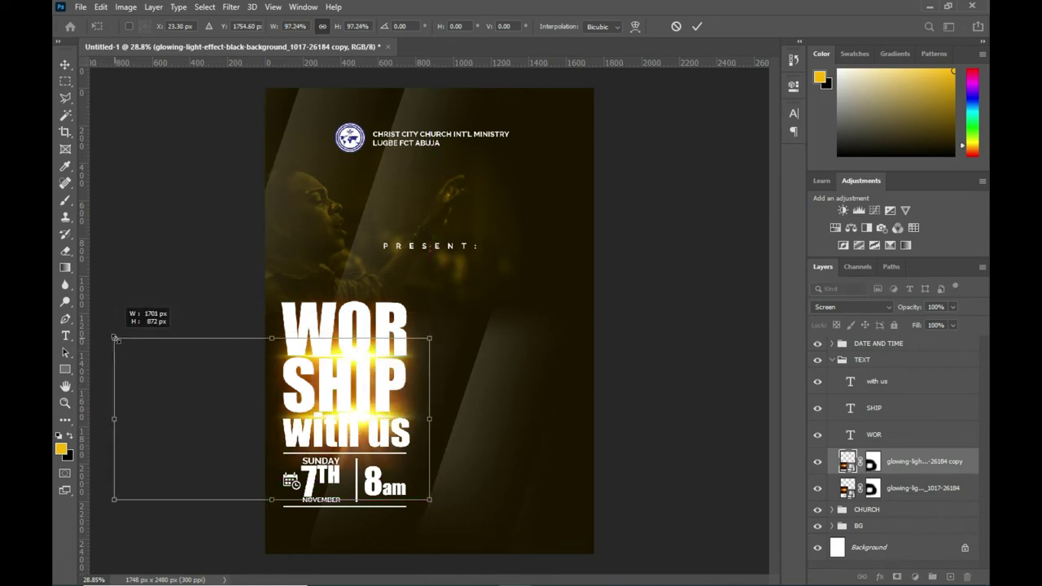
{"action": "left_click_drag", "start_coordinate": [359, 421], "coordinate": [358, 384]}
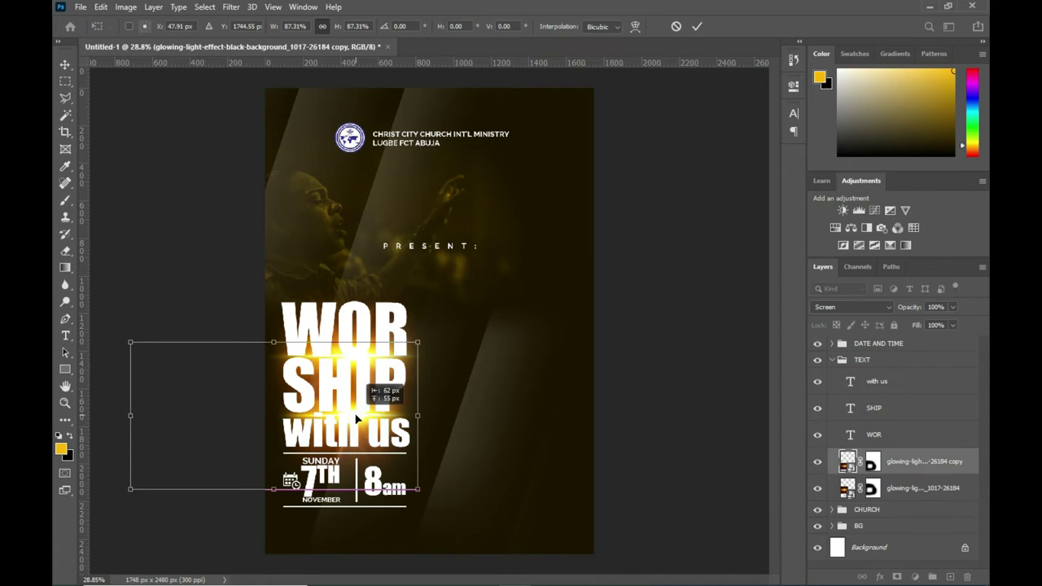
{"action": "left_click", "coordinate": [697, 26]}
{"action": "left_click", "coordinate": [887, 433]}
{"action": "left_click", "coordinate": [887, 432]}
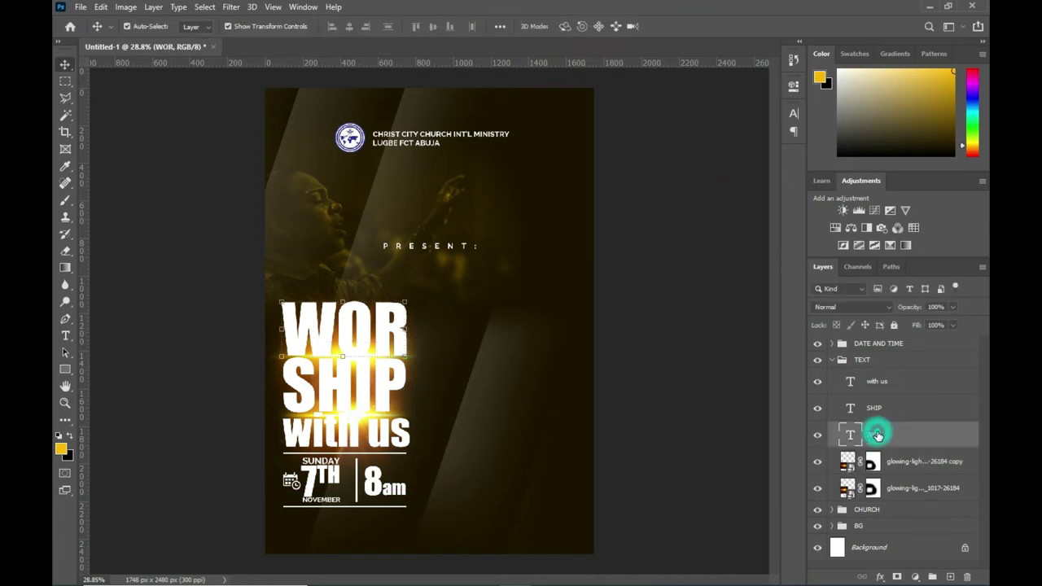
Colour the WOR text gold using hex f9b600.
{"action": "double_click", "coordinate": [850, 436]}
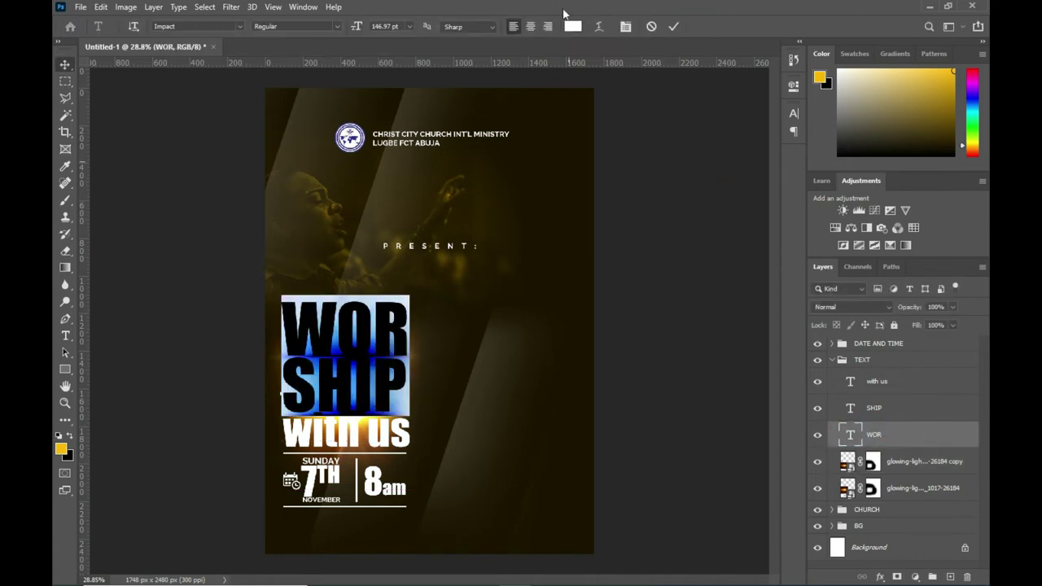
{"action": "left_click", "coordinate": [572, 26]}
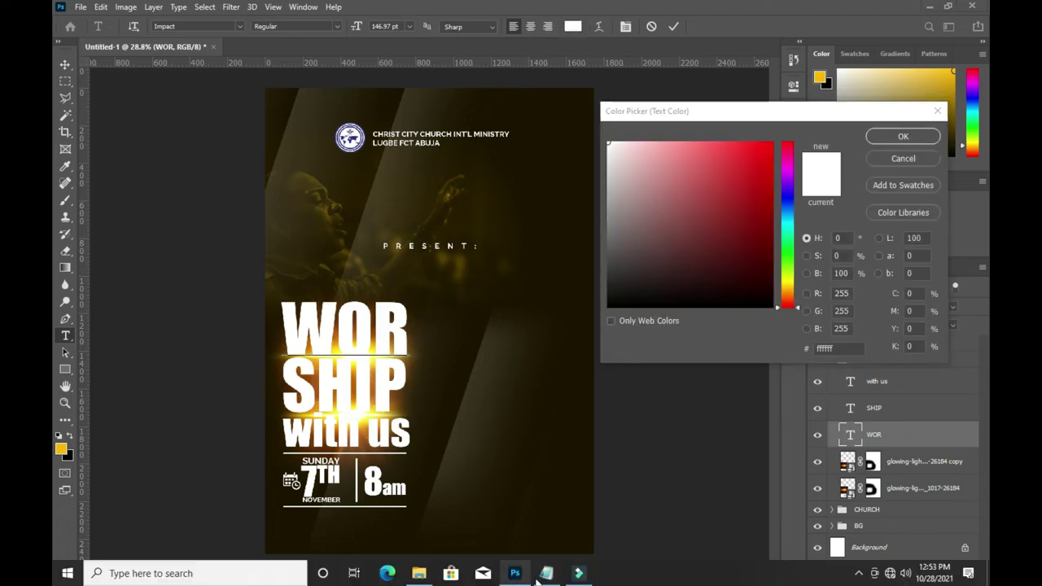
{"action": "left_click", "coordinate": [515, 574]}
{"action": "double_click", "coordinate": [222, 219]}
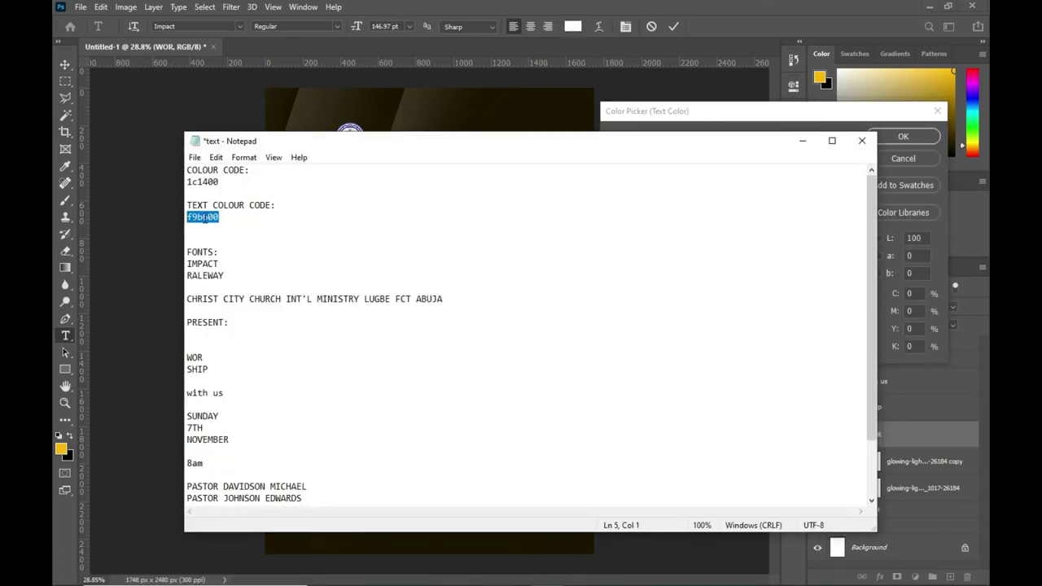
{"action": "left_click", "coordinate": [806, 141]}
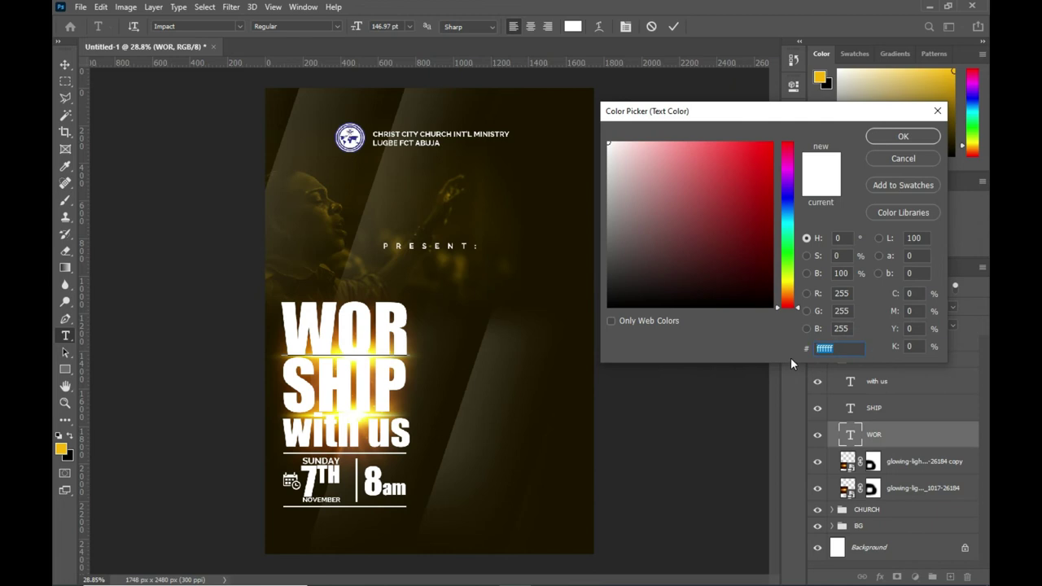
{"action": "type", "text": "f9b600"}
{"action": "key", "text": "Return"}
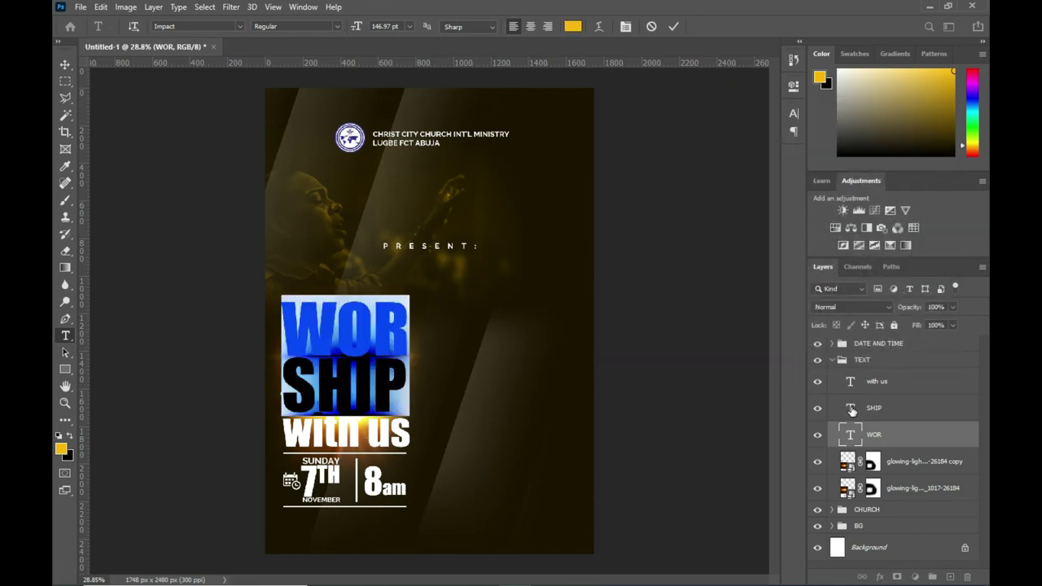
Colour the SHIP text gold f9b600 as well.
{"action": "double_click", "coordinate": [852, 411]}
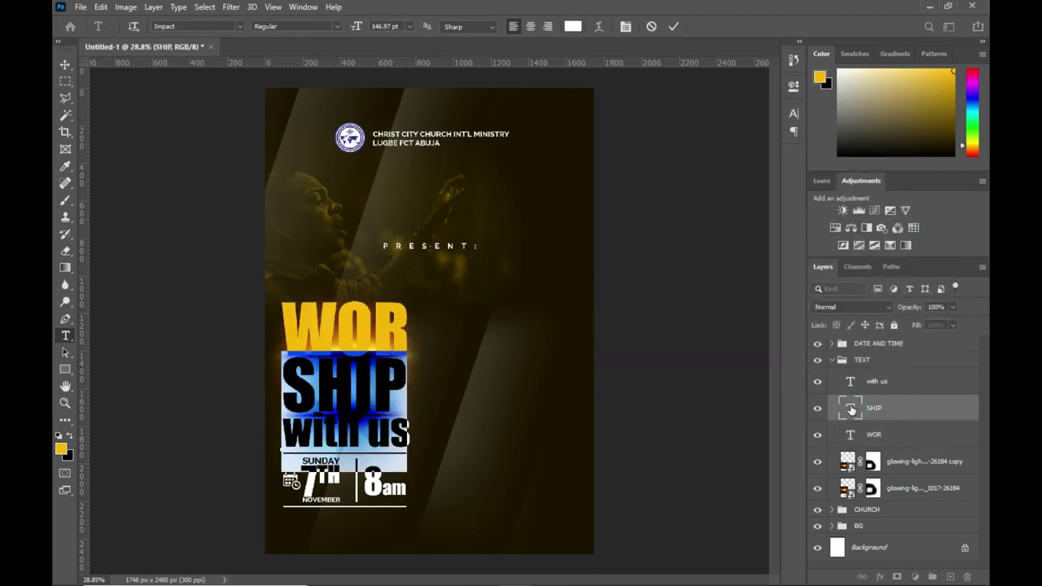
{"action": "left_click", "coordinate": [673, 26]}
{"action": "key", "text": "v"}
{"action": "double_click", "coordinate": [849, 411]}
{"action": "left_click", "coordinate": [572, 27]}
{"action": "type", "text": "f9b600"}
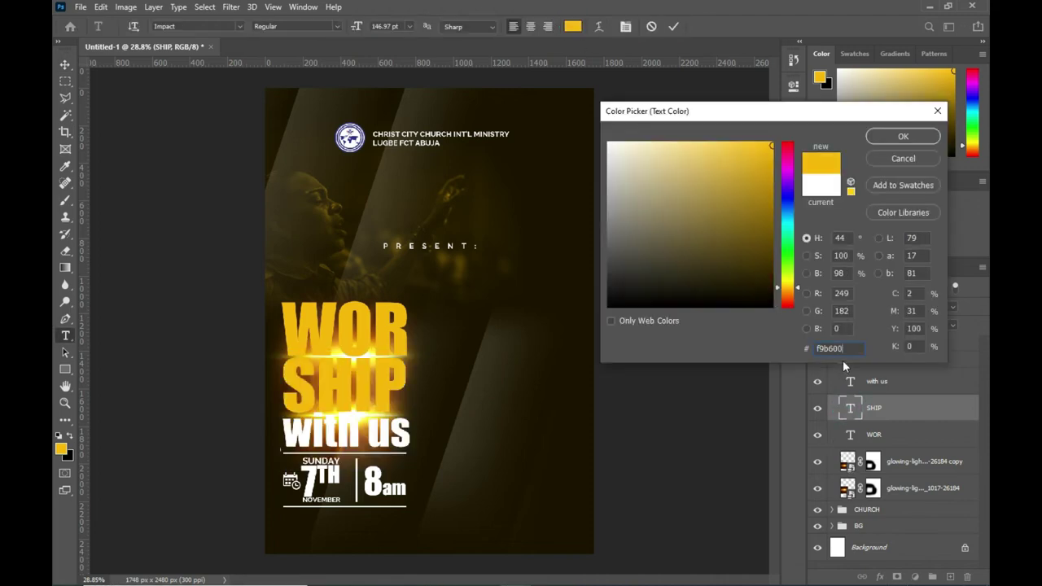
{"action": "left_click", "coordinate": [903, 136]}
{"action": "left_click", "coordinate": [673, 26]}
Deselect SHIP and select both glowing light layers.
{"action": "left_click", "coordinate": [64, 67]}
{"action": "left_click", "coordinate": [137, 144]}
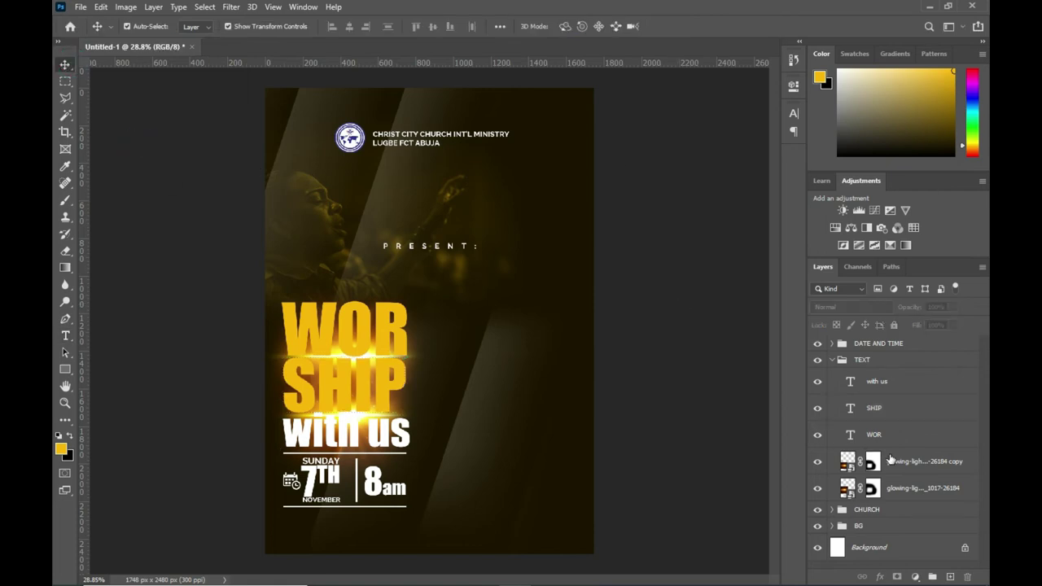
{"action": "left_click", "coordinate": [896, 494]}
{"action": "left_click", "coordinate": [907, 464], "text": "shift"}
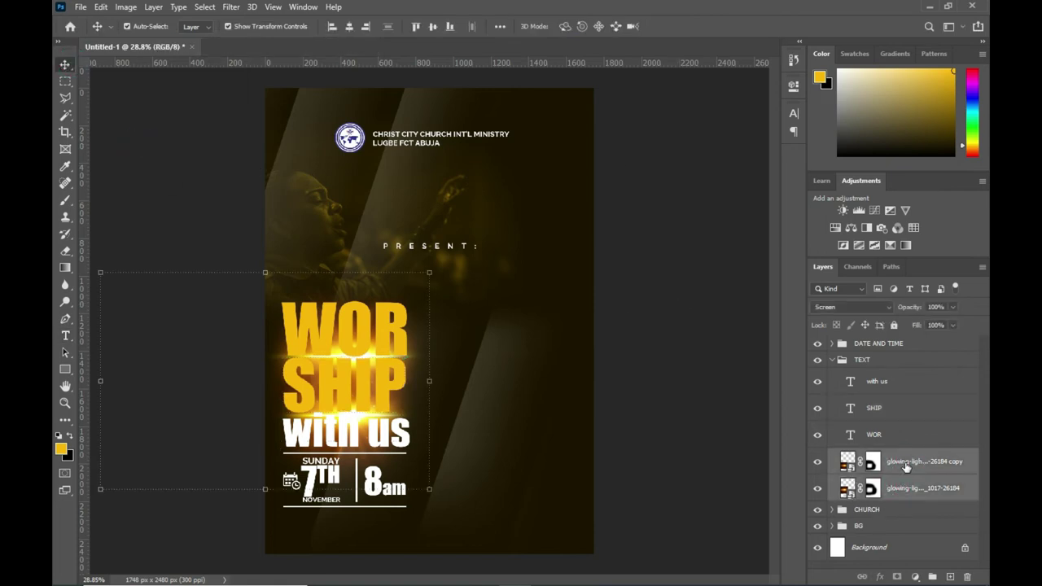
Move both glow layers above 'with us' in TEXT, scale to 93.49%, and centre over WORSHIP.
{"action": "left_click_drag", "start_coordinate": [906, 466], "coordinate": [906, 404]}
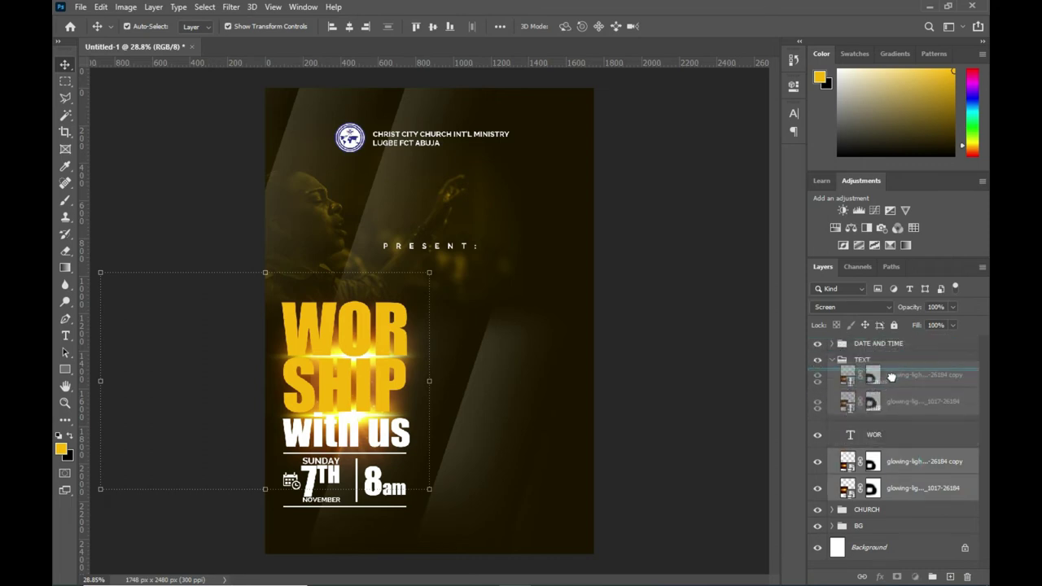
{"action": "left_click_drag", "start_coordinate": [906, 405], "coordinate": [876, 373]}
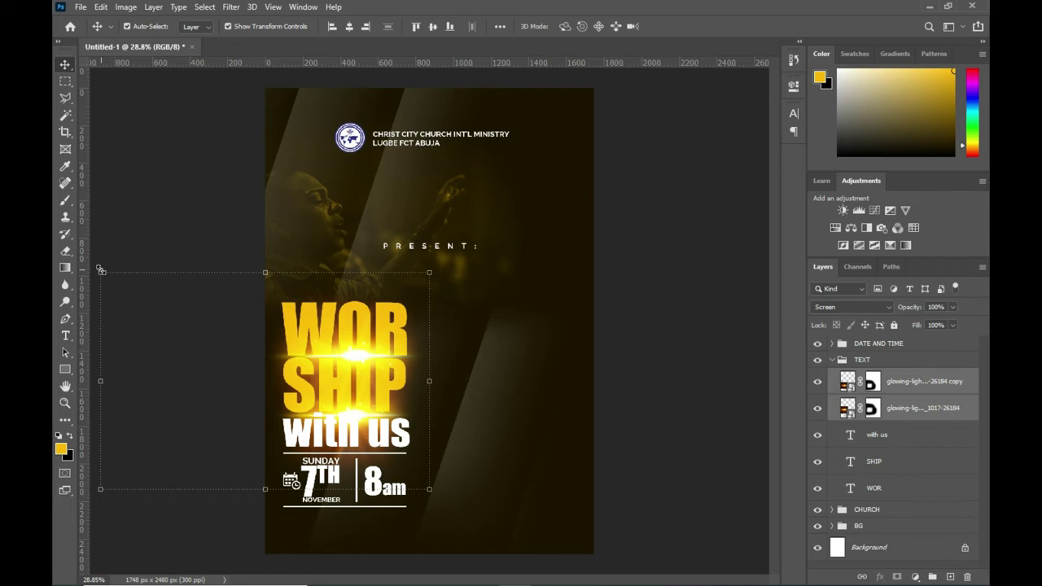
{"action": "left_click_drag", "start_coordinate": [101, 270], "coordinate": [122, 287]}
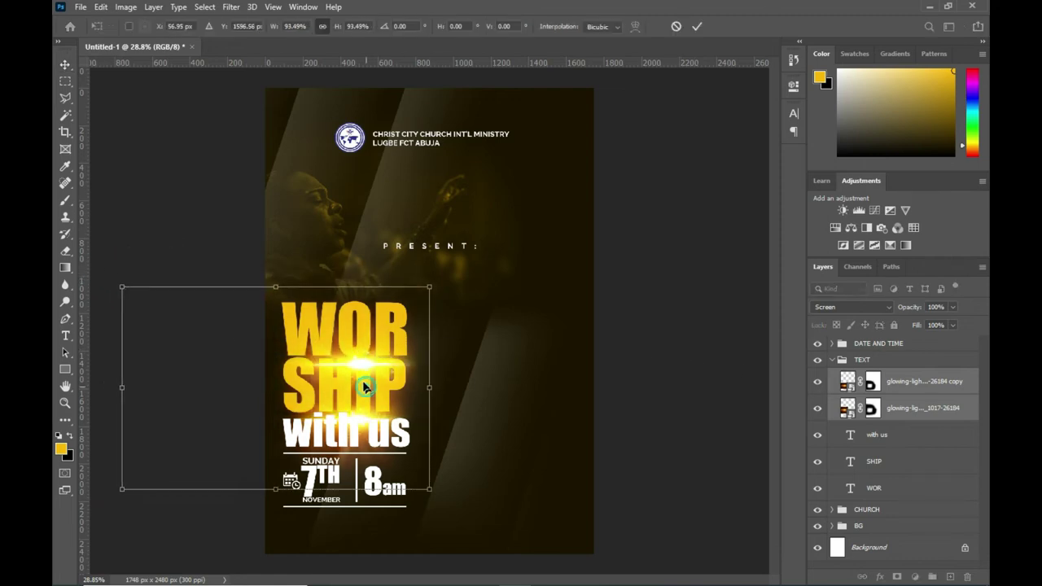
{"action": "left_click_drag", "start_coordinate": [364, 387], "coordinate": [359, 382]}
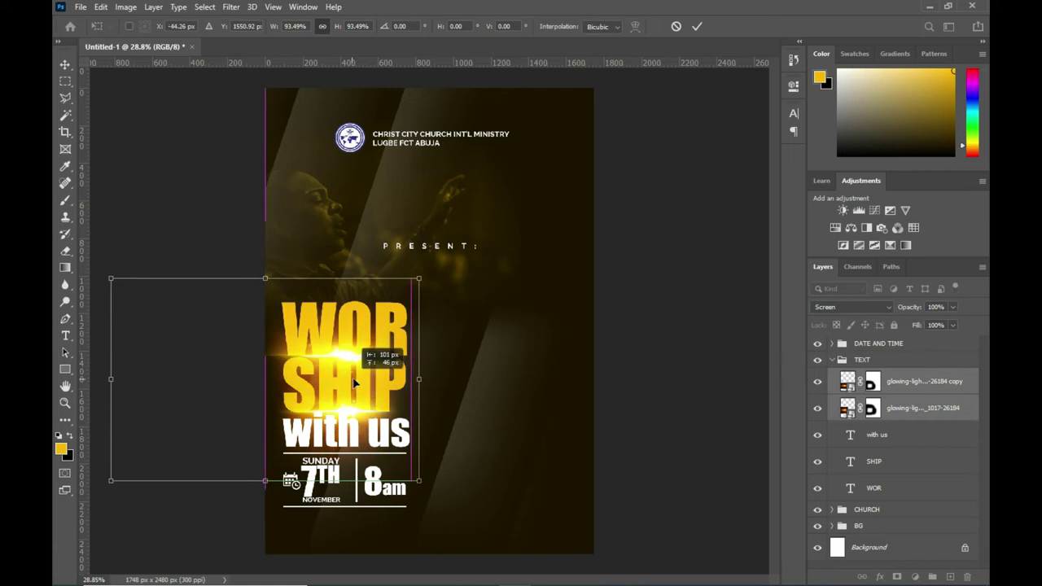
{"action": "left_click", "coordinate": [697, 26]}
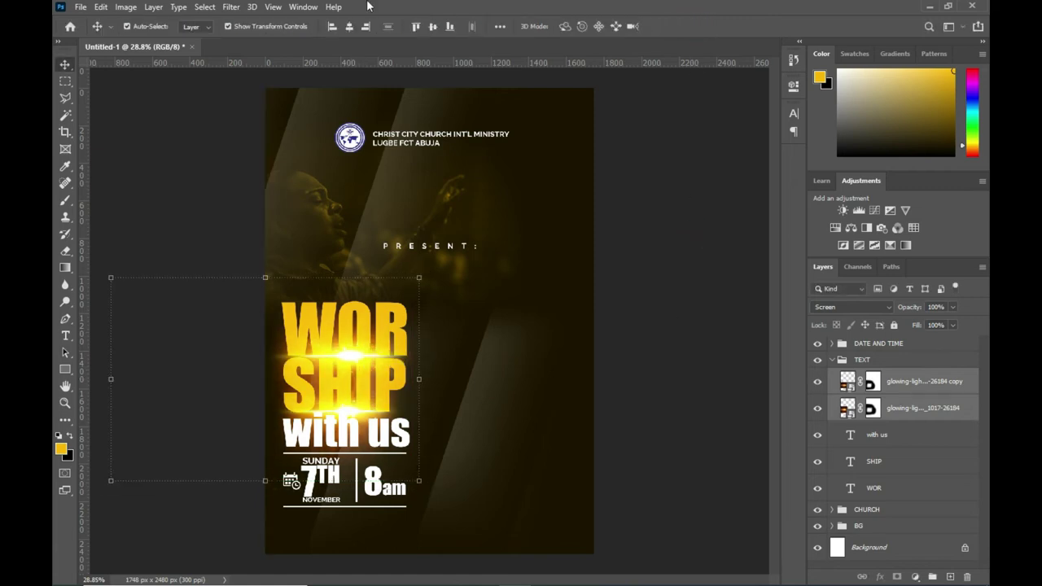
{"action": "left_click", "coordinate": [231, 7]}
{"action": "left_click", "coordinate": [698, 197]}
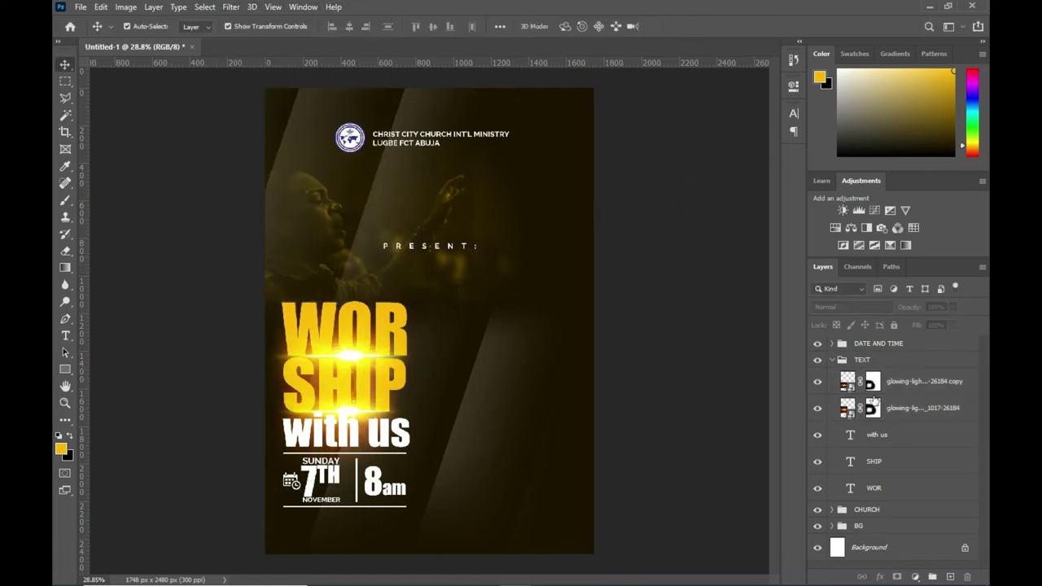
{"action": "left_click", "coordinate": [231, 7]}
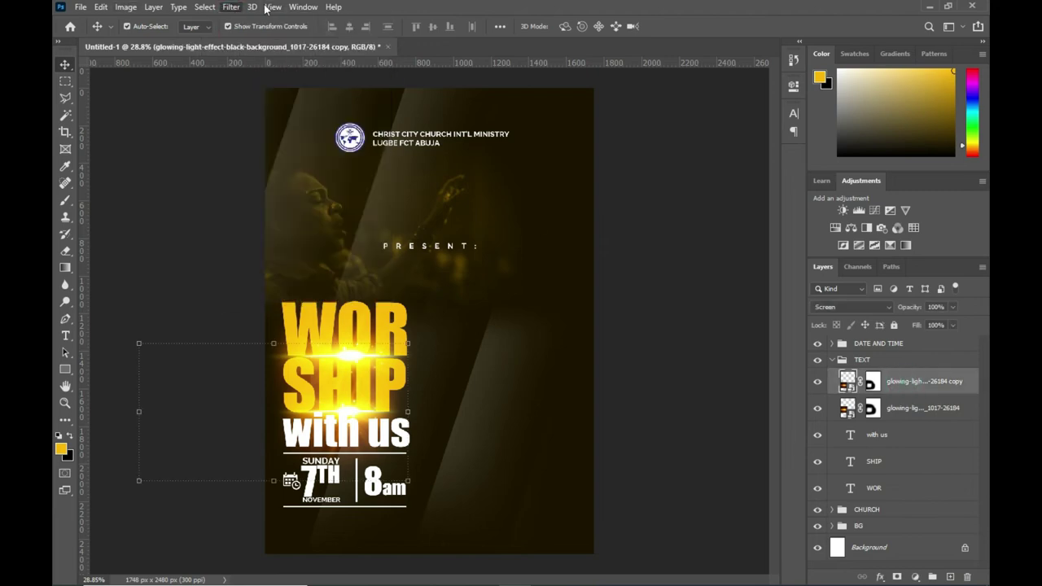
Apply a Gaussian Blur to both glow layers, the copy at a 10-pixel radius.
{"action": "left_click", "coordinate": [239, 22]}
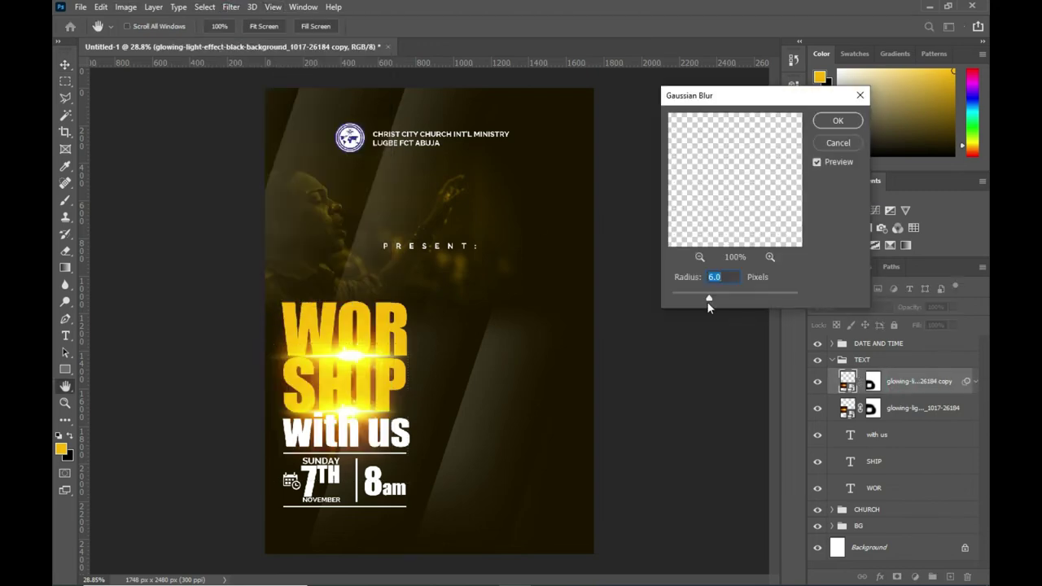
{"action": "left_click_drag", "start_coordinate": [718, 303], "coordinate": [721, 301]}
{"action": "left_click", "coordinate": [838, 121]}
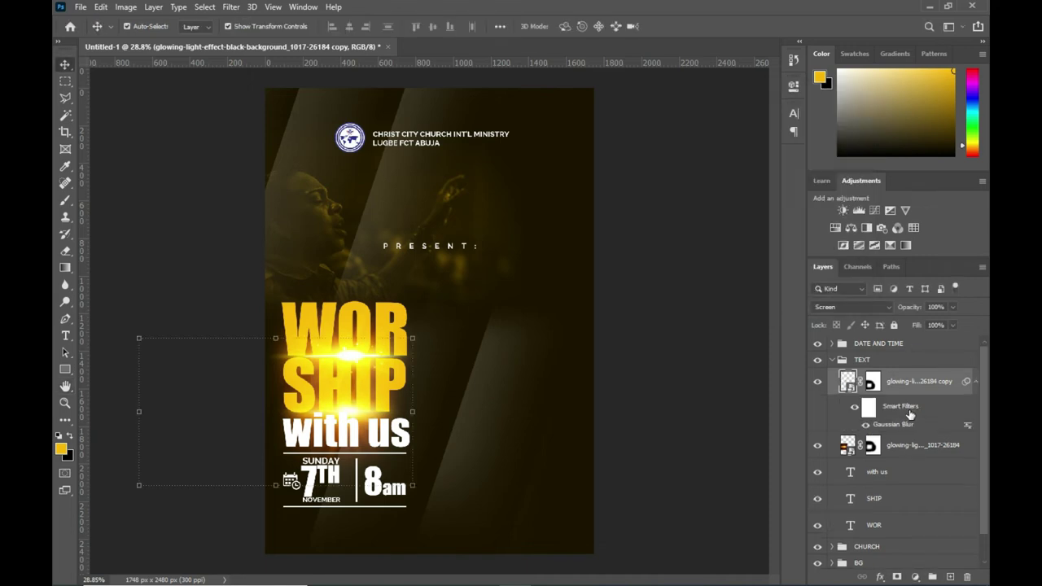
{"action": "left_click", "coordinate": [977, 381]}
{"action": "left_click", "coordinate": [912, 408]}
{"action": "left_click", "coordinate": [231, 7]}
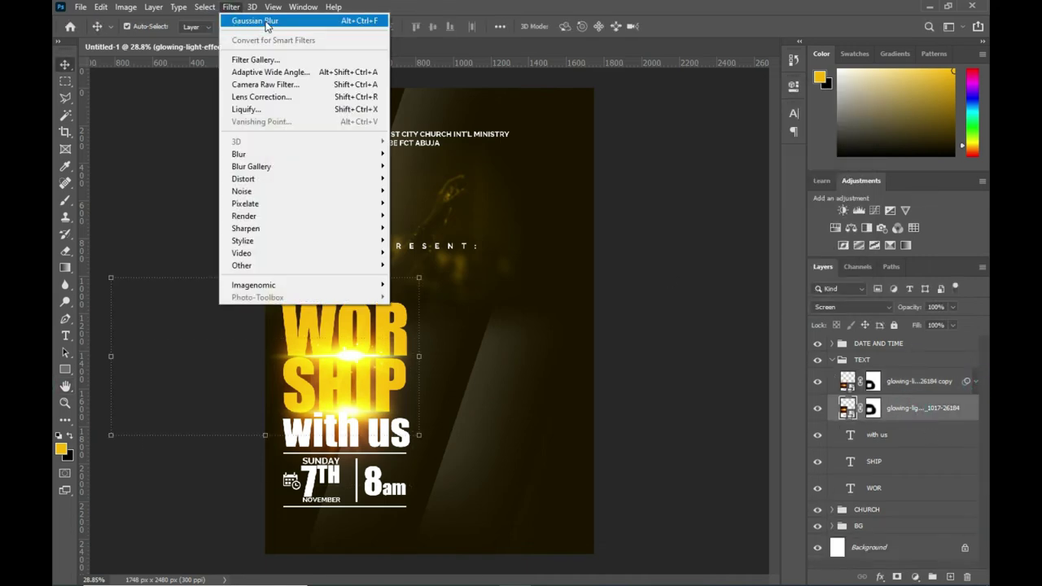
{"action": "left_click", "coordinate": [260, 22]}
{"action": "left_click", "coordinate": [838, 120]}
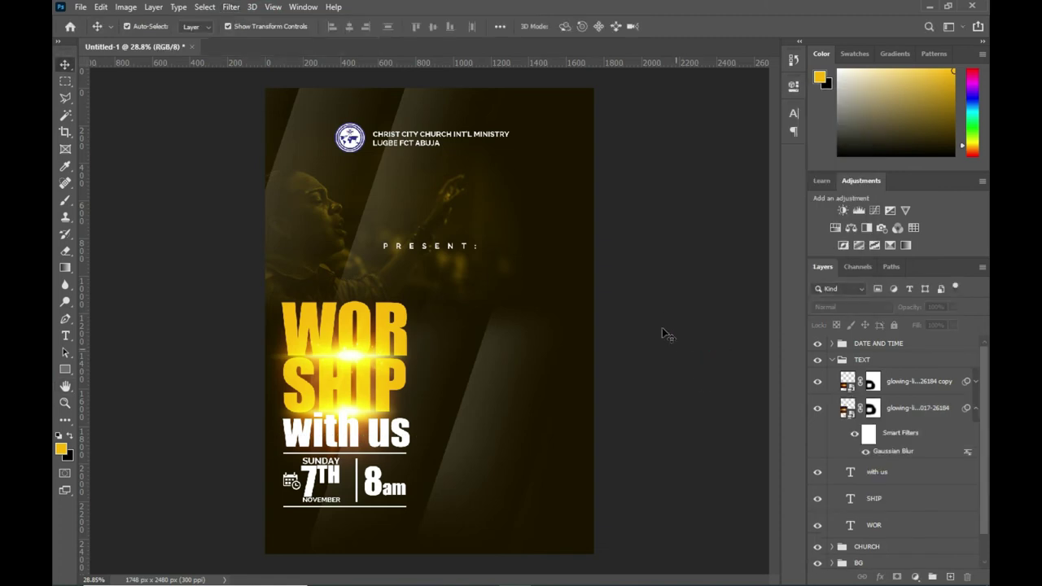
{"action": "key", "text": "ctrl+0"}
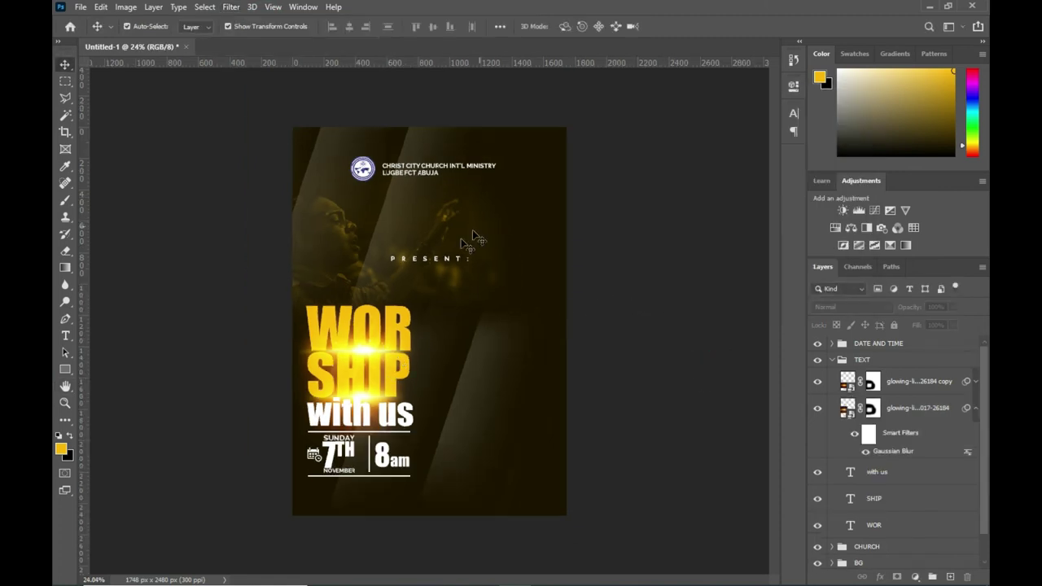
Expand the DATE AND TIME group and move the 8am layer above NOVEMBER.
{"action": "left_click", "coordinate": [831, 360]}
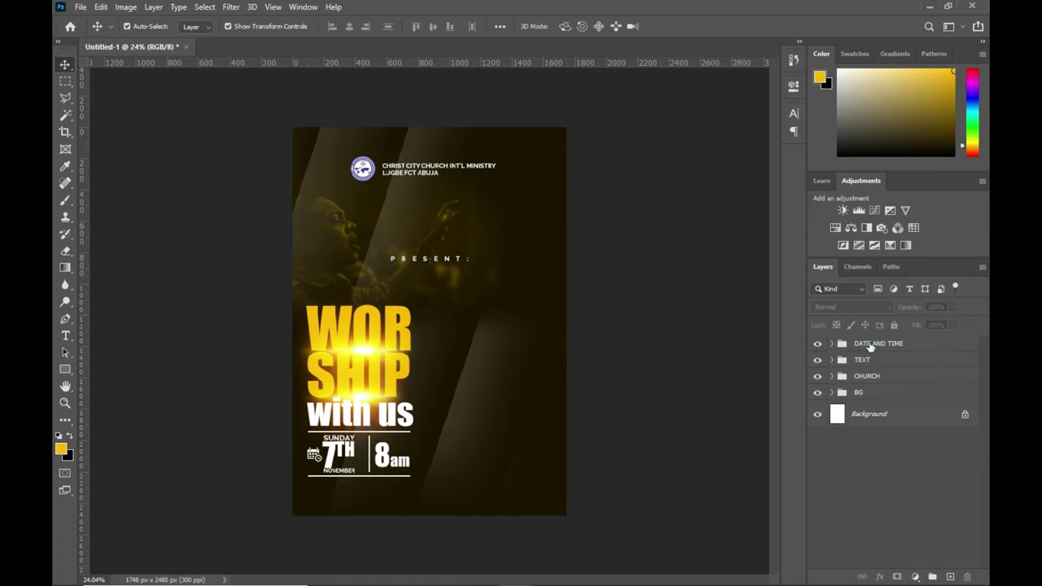
{"action": "left_click", "coordinate": [869, 346]}
{"action": "left_click", "coordinate": [703, 379]}
{"action": "left_click", "coordinate": [867, 377]}
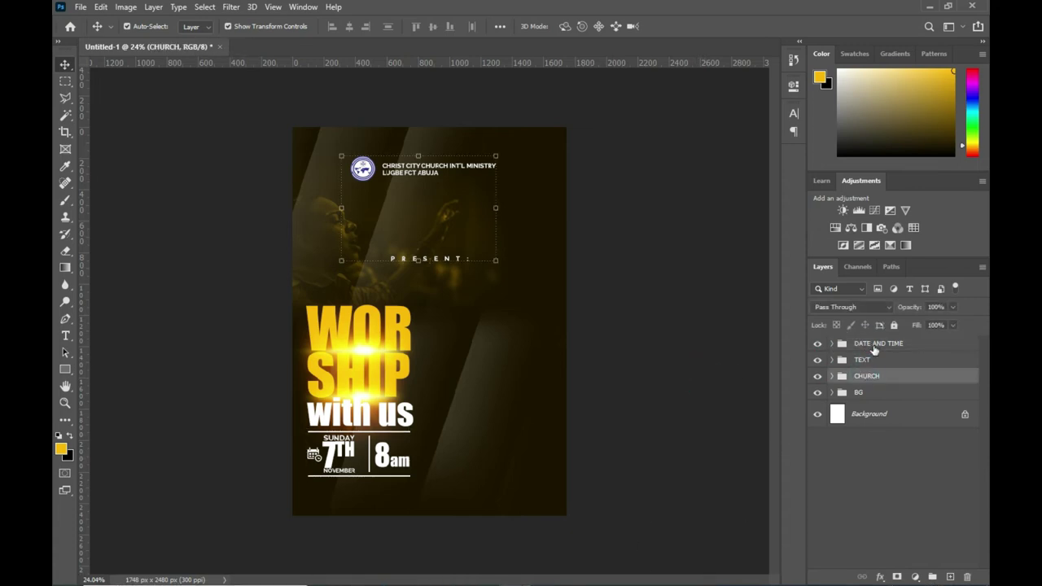
{"action": "left_click", "coordinate": [872, 345]}
{"action": "left_click", "coordinate": [831, 345]}
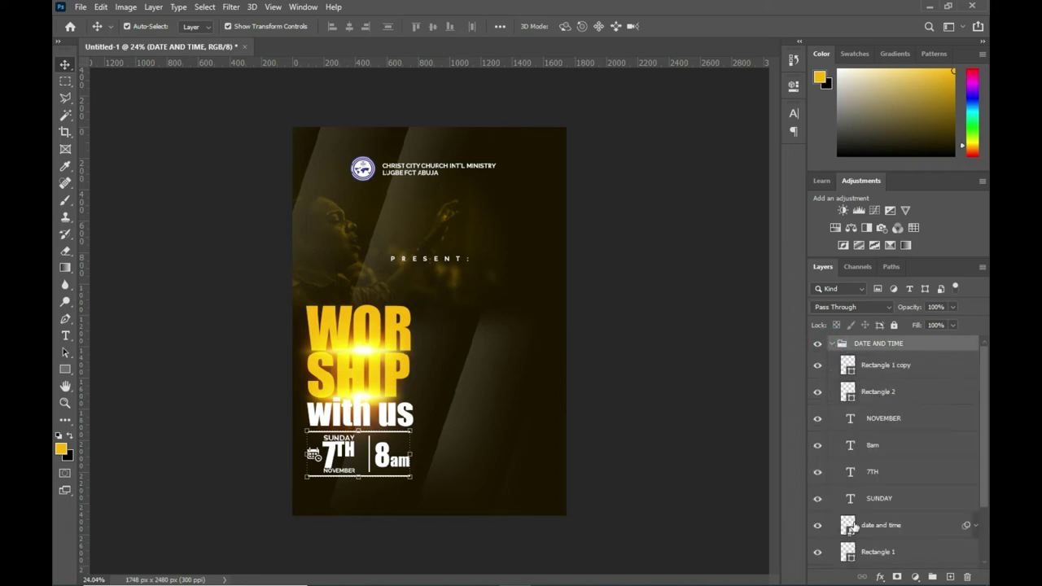
{"action": "left_click", "coordinate": [878, 420]}
{"action": "left_click", "coordinate": [888, 499], "text": "shift"}
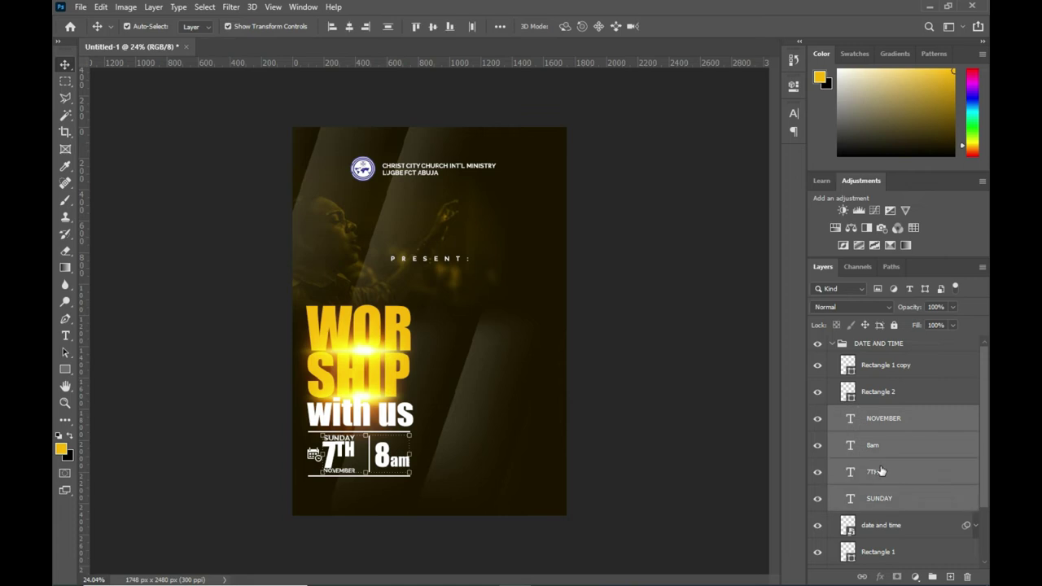
{"action": "left_click_drag", "start_coordinate": [878, 447], "coordinate": [785, 434]}
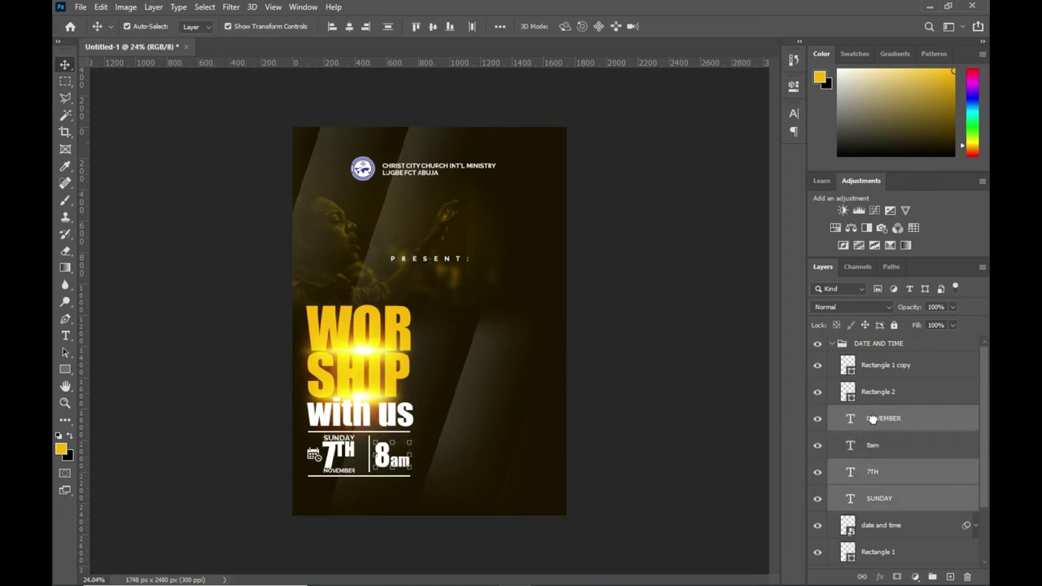
{"action": "left_click", "coordinate": [875, 447]}
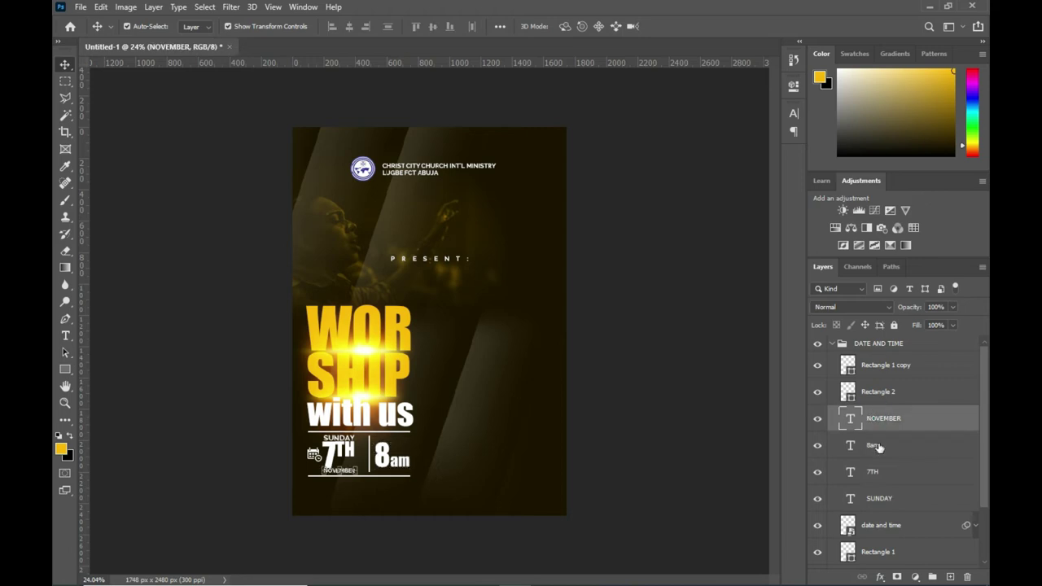
{"action": "left_click_drag", "start_coordinate": [876, 437], "coordinate": [878, 407]}
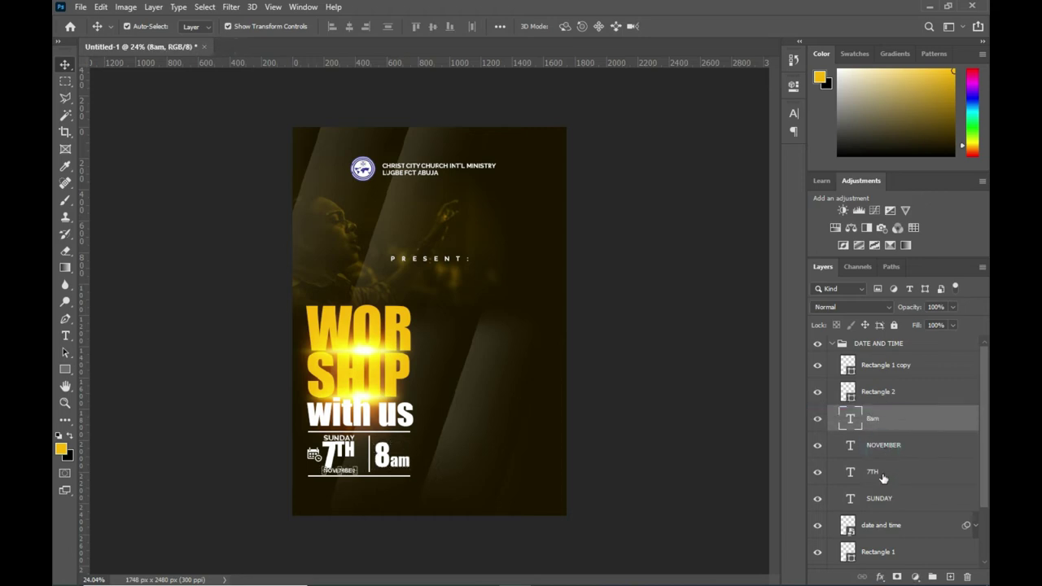
Colour the NOVEMBER, 7TH and SUNDAY text gold through the Character panel.
{"action": "key", "text": "alt+bracketleft"}
{"action": "left_click", "coordinate": [881, 501], "text": "shift"}
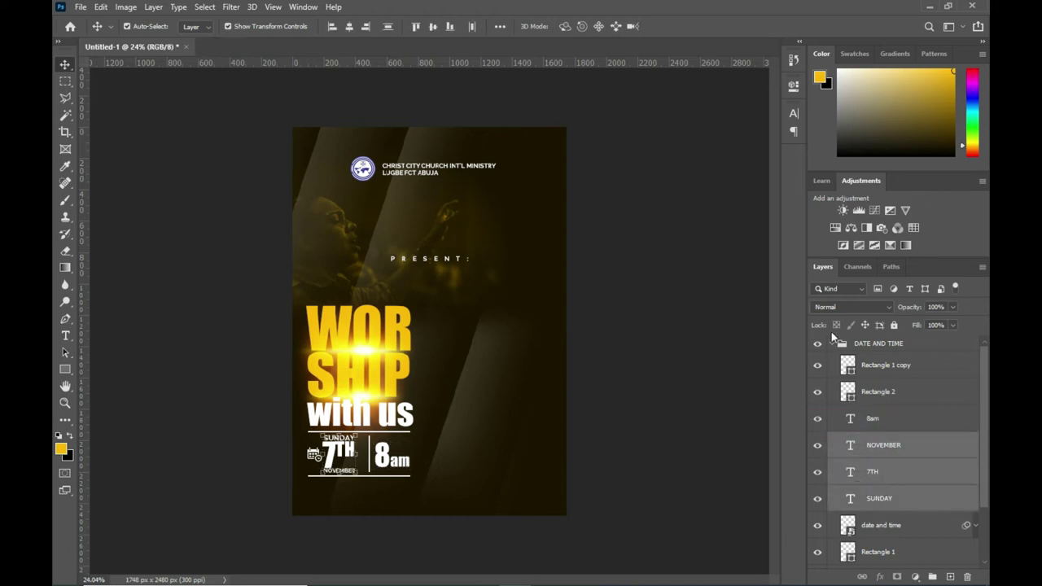
{"action": "left_click", "coordinate": [796, 132]}
{"action": "left_click", "coordinate": [759, 207]}
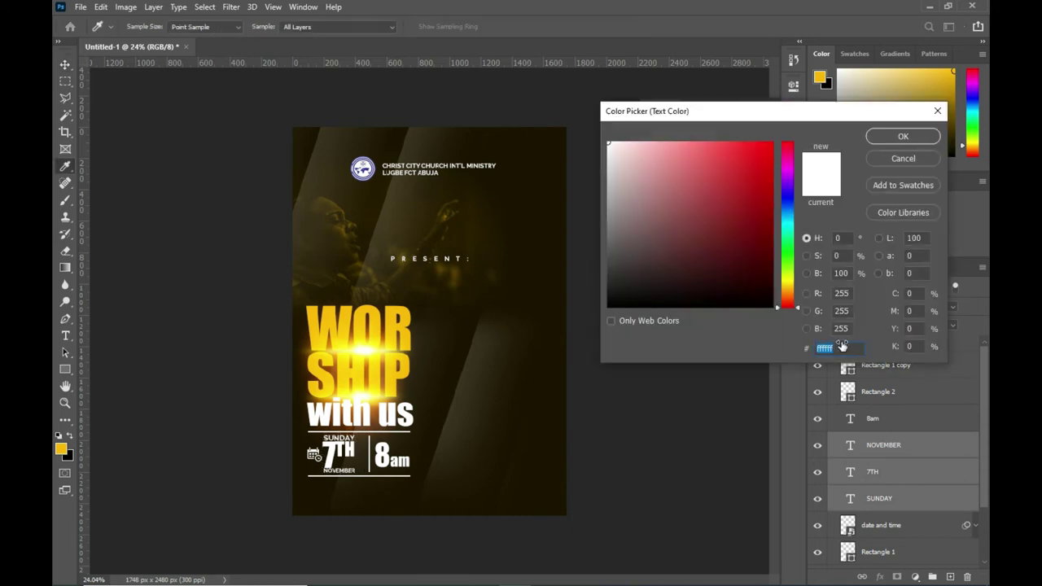
{"action": "key", "text": "ctrl+v"}
{"action": "left_click", "coordinate": [903, 136]}
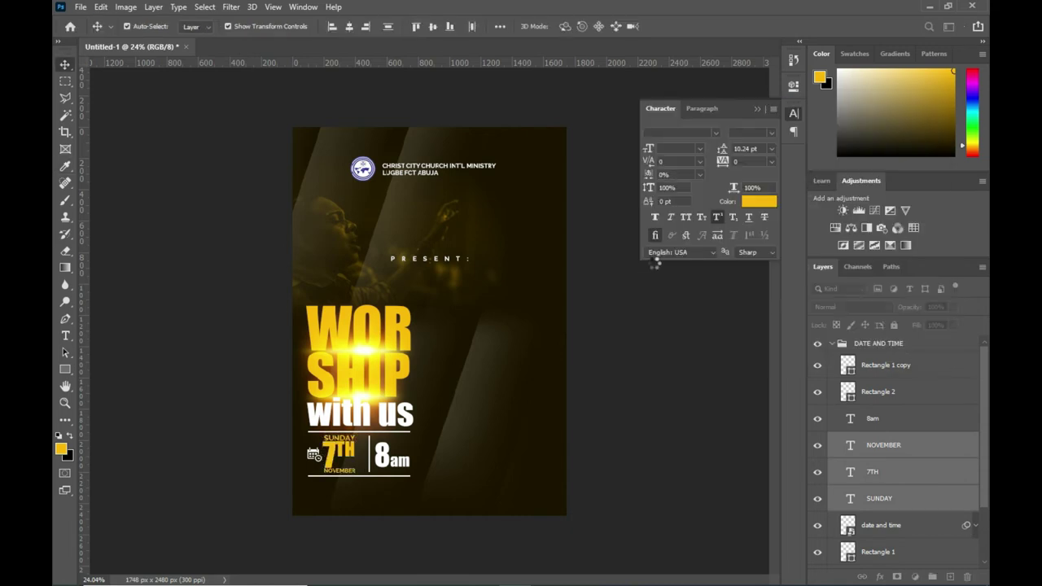
{"action": "left_click", "coordinate": [756, 109]}
Collapse the DATE AND TIME group and expand the BG group.
{"action": "left_click", "coordinate": [831, 344]}
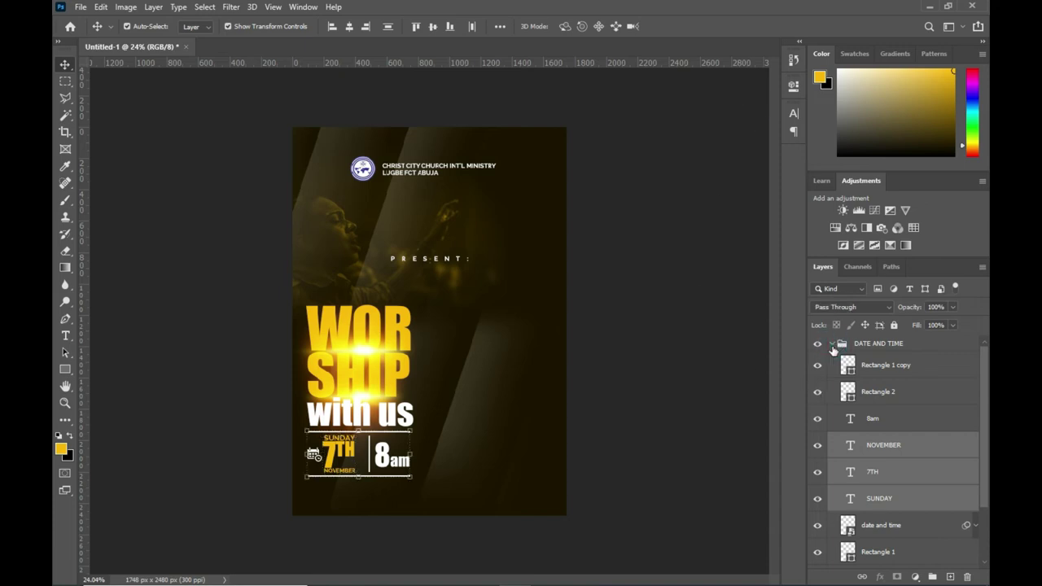
{"action": "left_click", "coordinate": [833, 393]}
{"action": "left_click", "coordinate": [831, 393]}
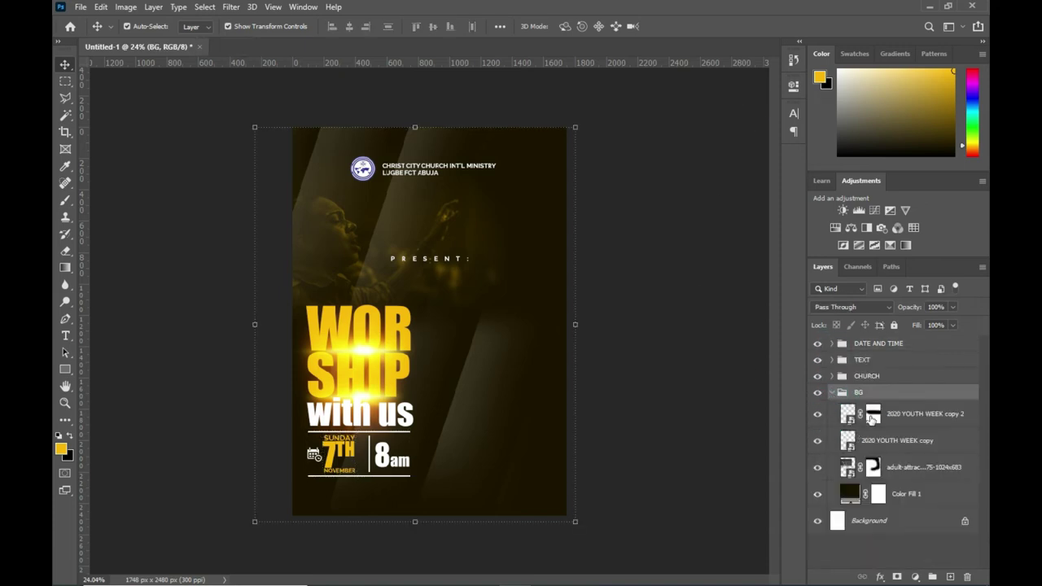
Draw a gold rectangle across the bottom of the poster above the 2020 YOUTH WEEK copy 2 layer.
{"action": "left_click", "coordinate": [902, 416]}
{"action": "left_click", "coordinate": [65, 369]}
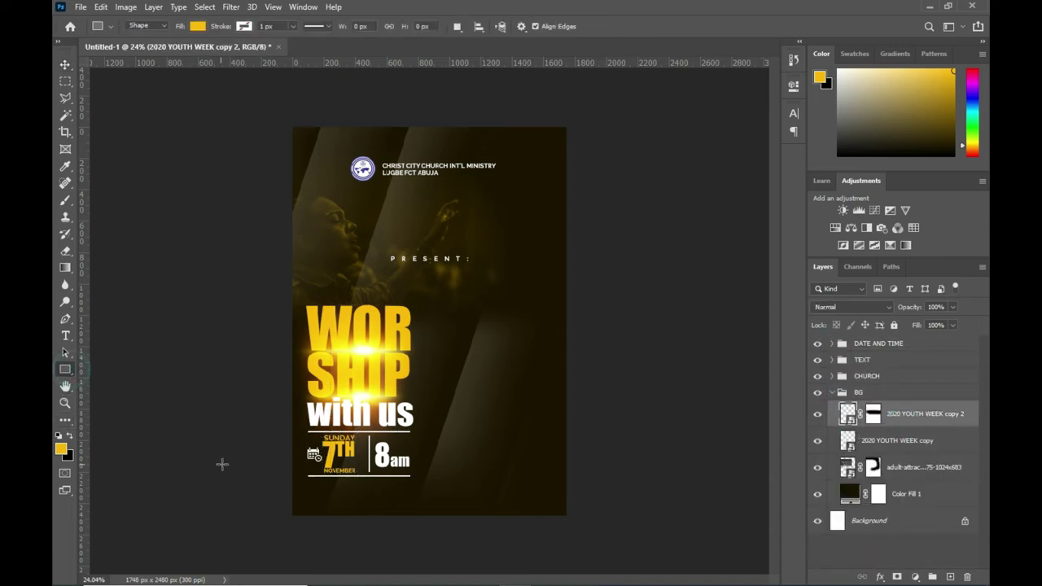
{"action": "left_click_drag", "start_coordinate": [240, 485], "coordinate": [597, 530]}
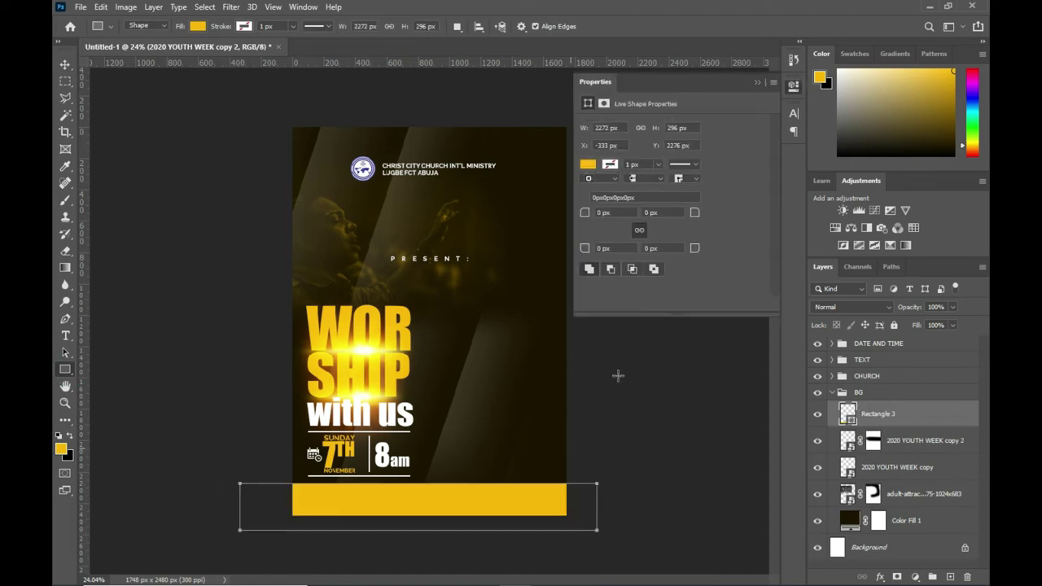
{"action": "left_click", "coordinate": [758, 82]}
{"action": "left_click", "coordinate": [65, 64]}
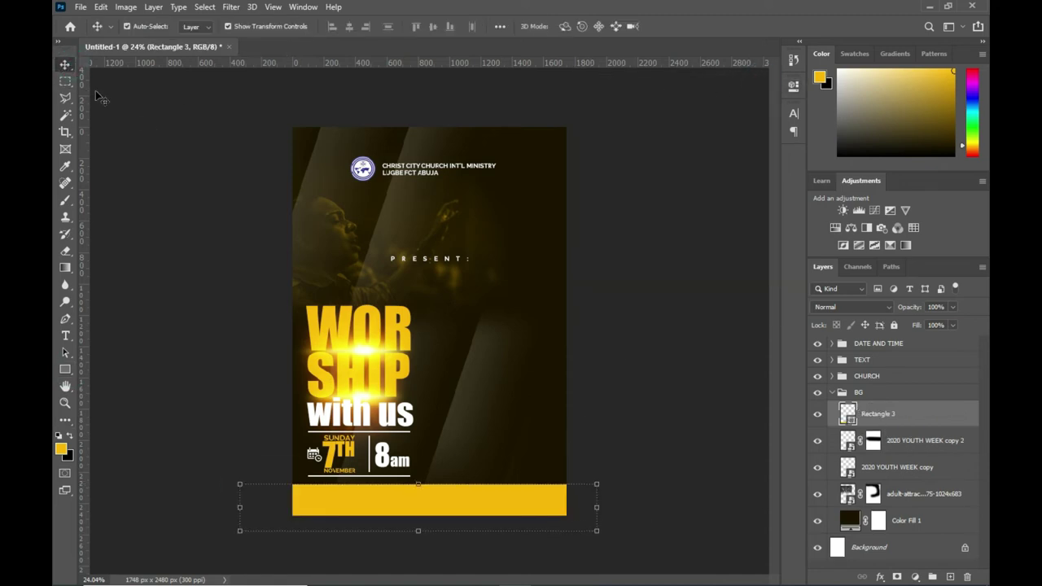
{"action": "left_click", "coordinate": [626, 279]}
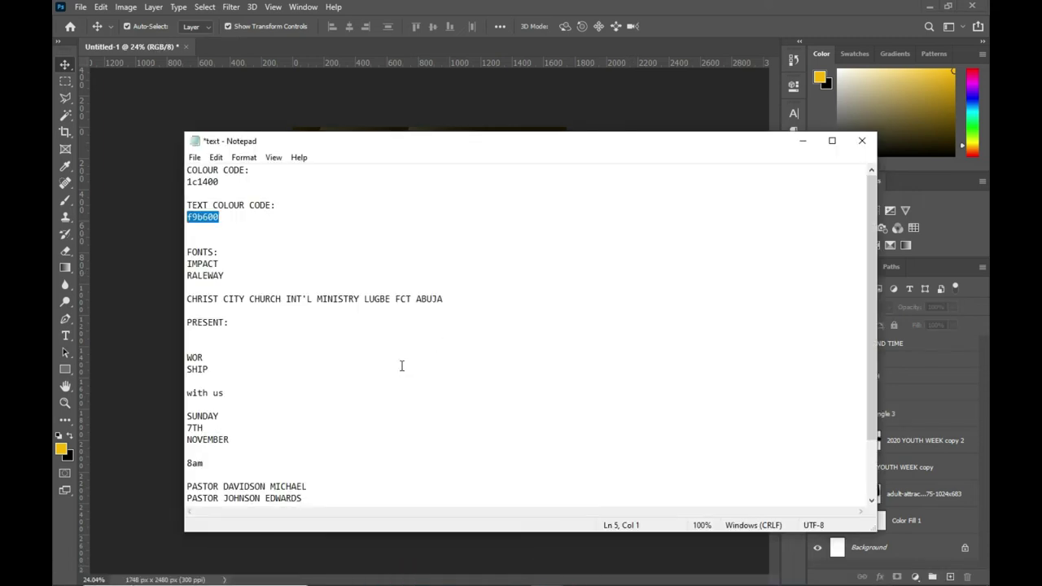
Select the FEATURING line and the church name and address lines in the notes.
{"action": "scroll", "coordinate": [352, 373], "scroll_direction": "down", "scroll_amount": 2}
{"action": "left_click", "coordinate": [457, 486]}
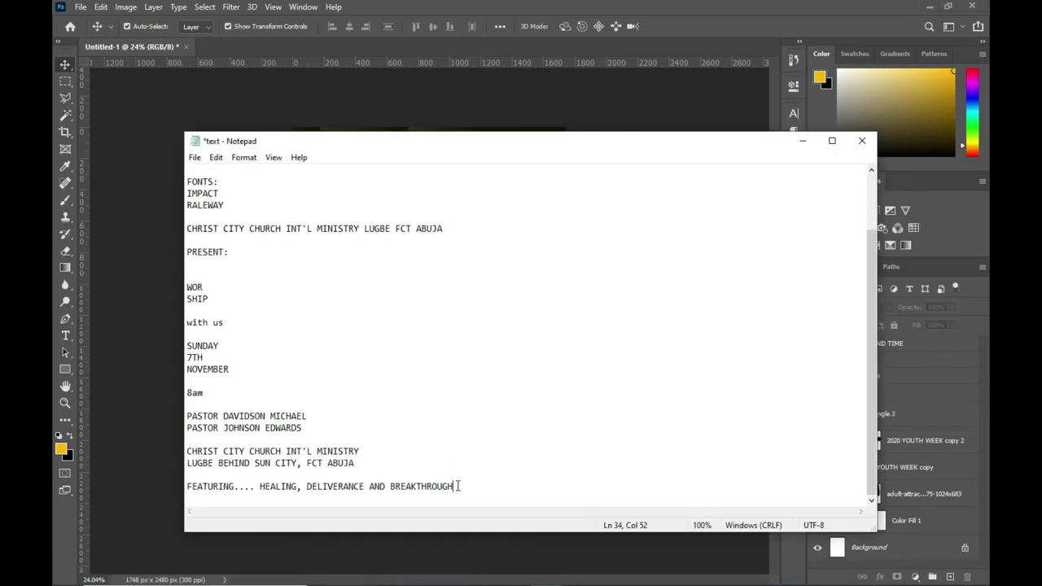
{"action": "left_click_drag", "start_coordinate": [457, 486], "coordinate": [174, 487]}
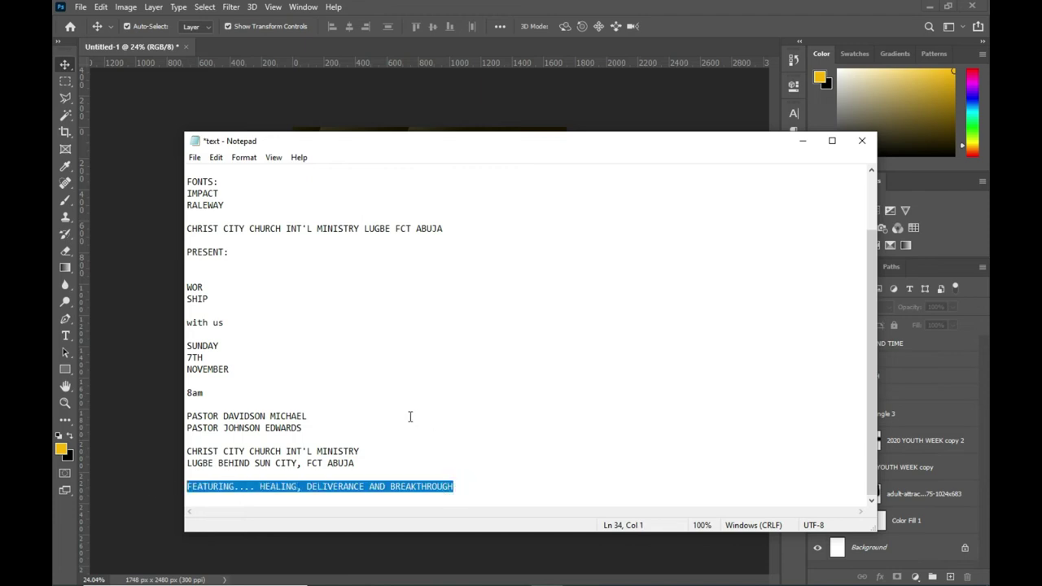
{"action": "left_click_drag", "start_coordinate": [361, 461], "coordinate": [167, 454]}
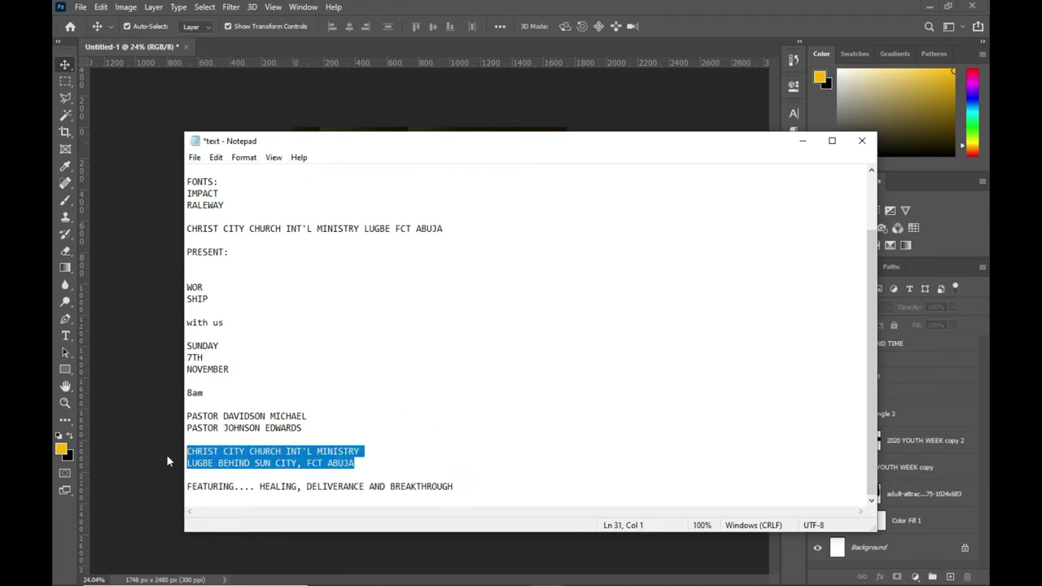
{"action": "left_click", "coordinate": [802, 141]}
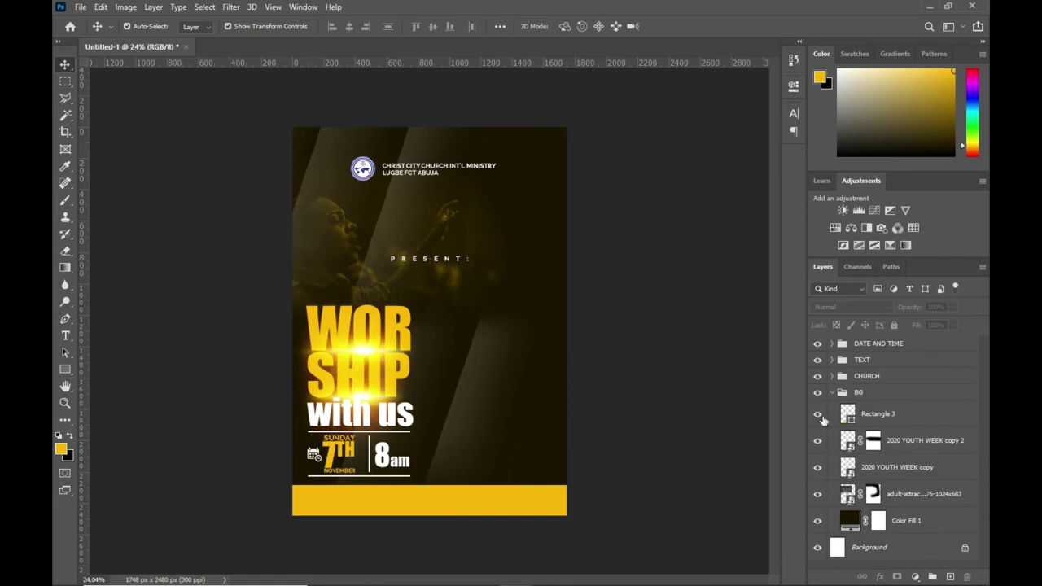
Place the location pin PNG from the worship with us folder beside WORSHIP, scaled to about 15%.
{"action": "left_click", "coordinate": [831, 393]}
{"action": "scroll", "coordinate": [431, 322], "scroll_direction": "up", "scroll_amount": 1}
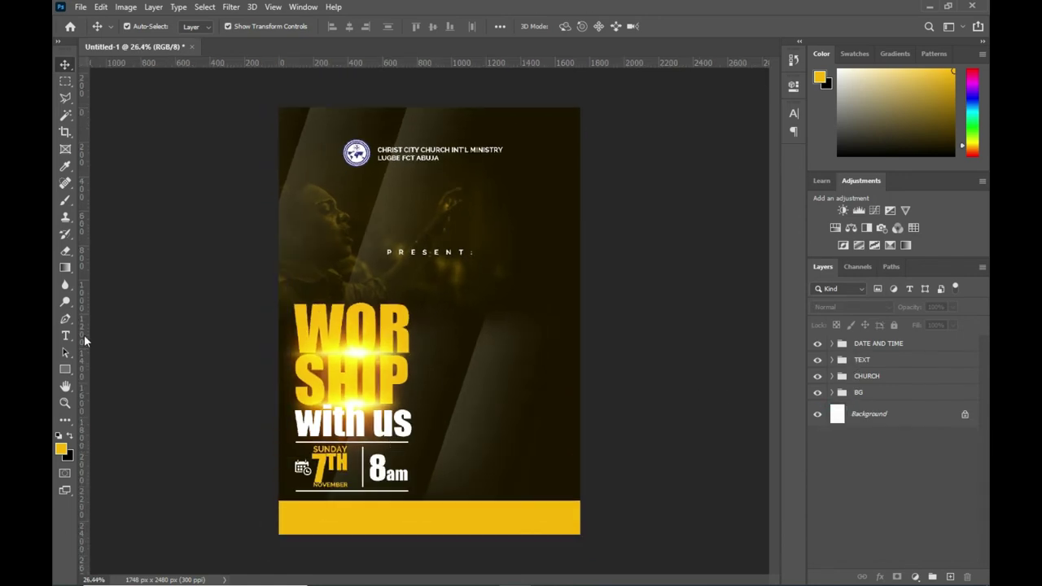
{"action": "left_click", "coordinate": [421, 574]}
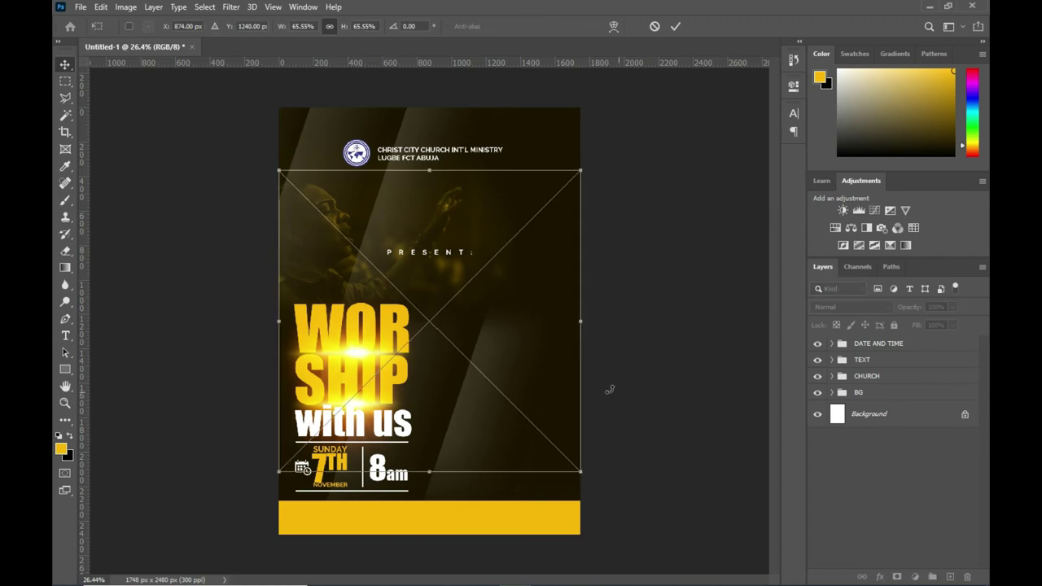
{"action": "left_click_drag", "start_coordinate": [693, 559], "coordinate": [430, 325]}
{"action": "mouse_move", "coordinate": [278, 170]}
{"action": "left_mouse_down"}
{"action": "mouse_move", "coordinate": [279, 367]}
{"action": "mouse_move", "coordinate": [309, 399]}
{"action": "left_mouse_up"}
{"action": "left_click_drag", "start_coordinate": [351, 435], "coordinate": [459, 388]}
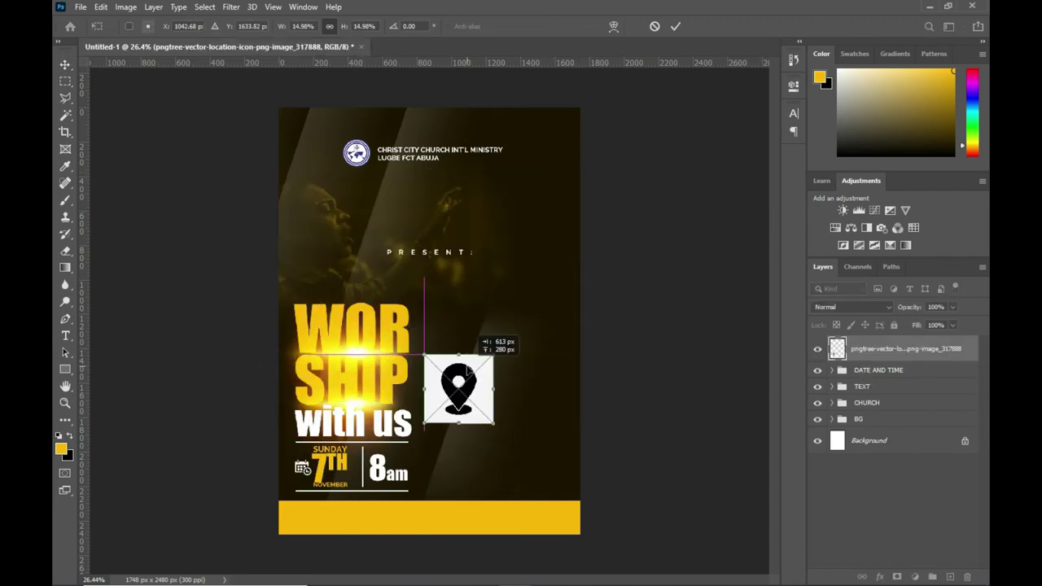
Commit the placed pin and rasterize its layer.
{"action": "left_click", "coordinate": [676, 26]}
{"action": "right_click", "coordinate": [867, 352]}
{"action": "left_click", "coordinate": [733, 263]}
{"action": "left_click", "coordinate": [125, 7]}
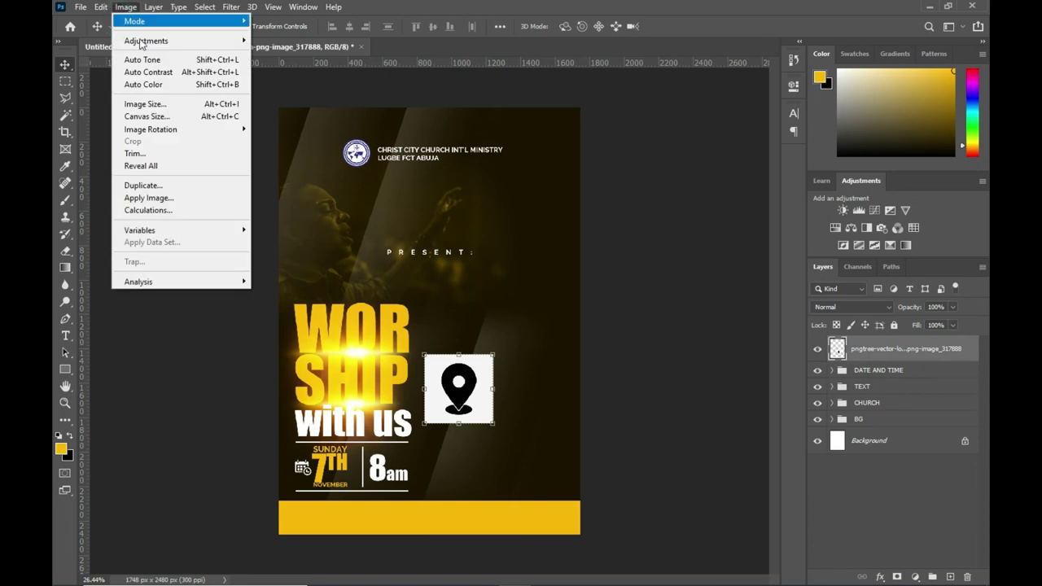
{"action": "left_click", "coordinate": [289, 109]}
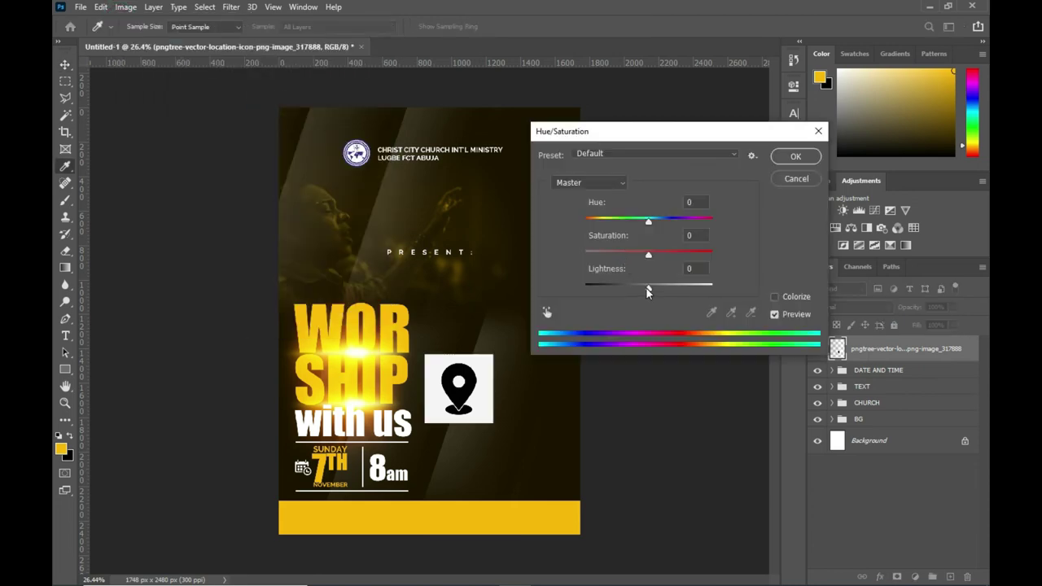
{"action": "left_click_drag", "start_coordinate": [649, 288], "coordinate": [732, 289]}
{"action": "left_click", "coordinate": [797, 178]}
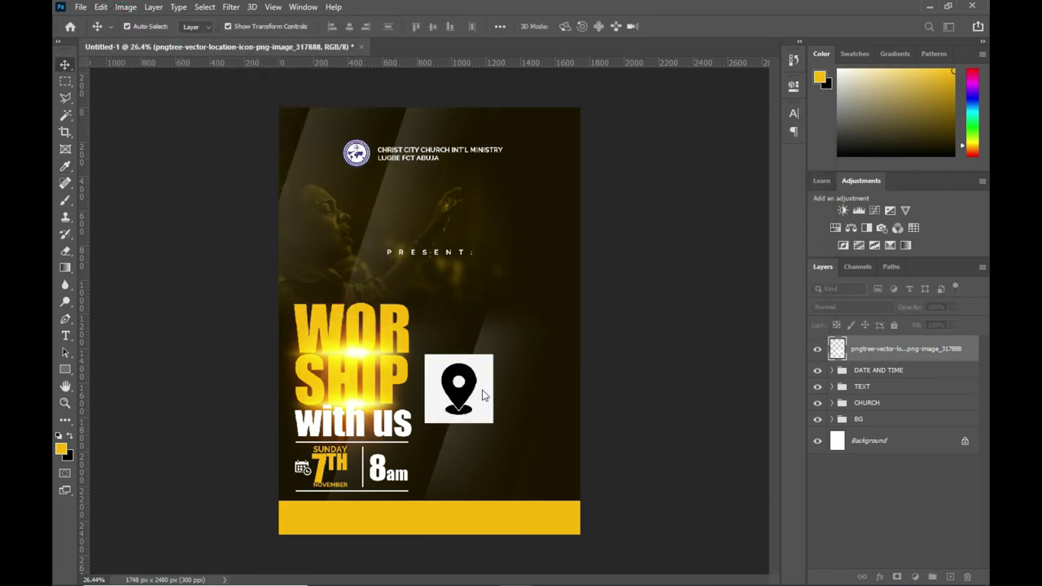
Remove the pin's white background with the Magic Wand.
{"action": "left_click", "coordinate": [65, 115]}
{"action": "left_click", "coordinate": [432, 371]}
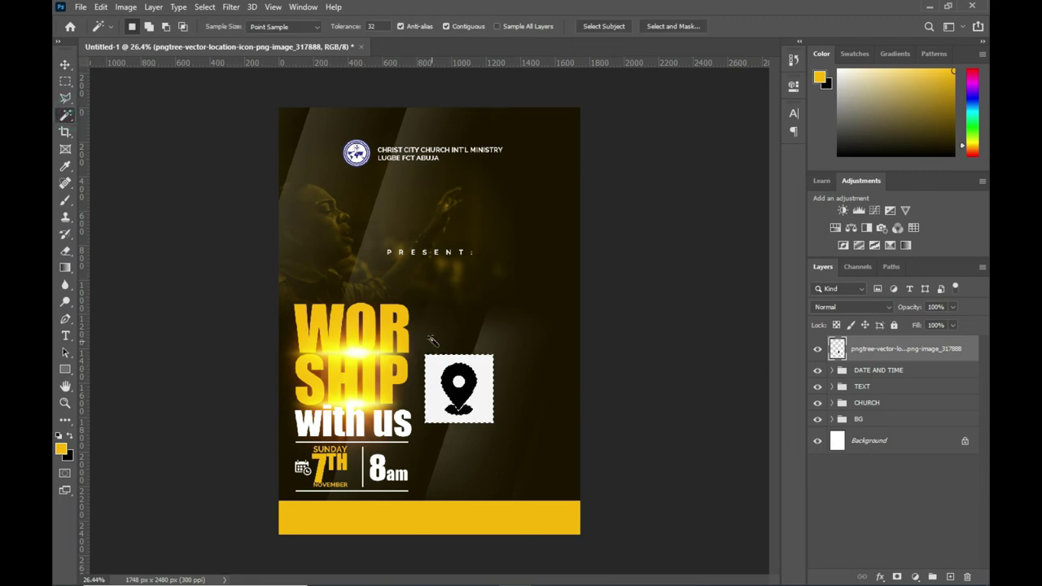
{"action": "key", "text": "Delete"}
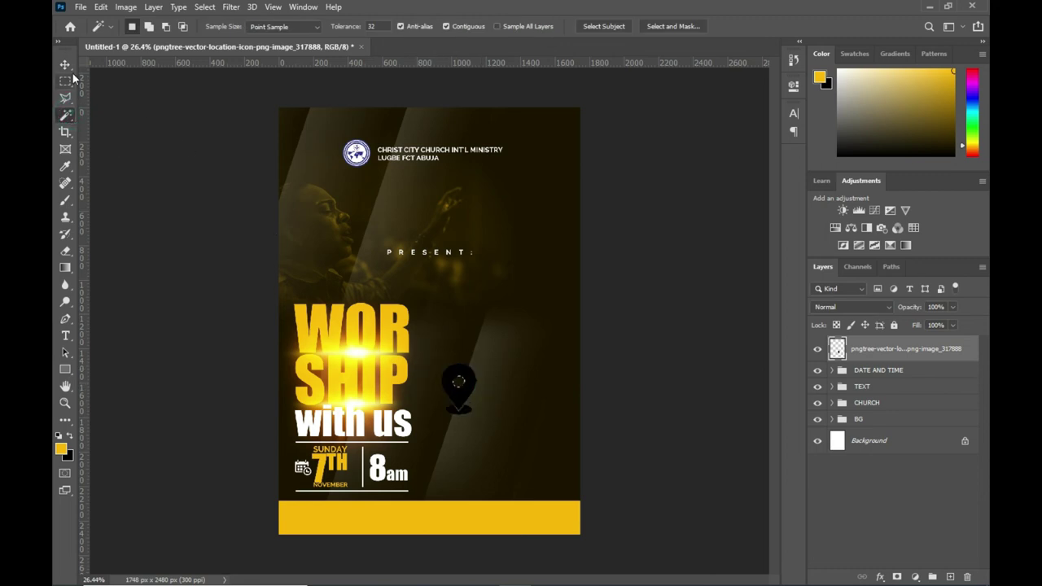
Turn the pin white with Hue/Saturation Lightness +100.
{"action": "left_click", "coordinate": [65, 64]}
{"action": "left_click", "coordinate": [125, 7]}
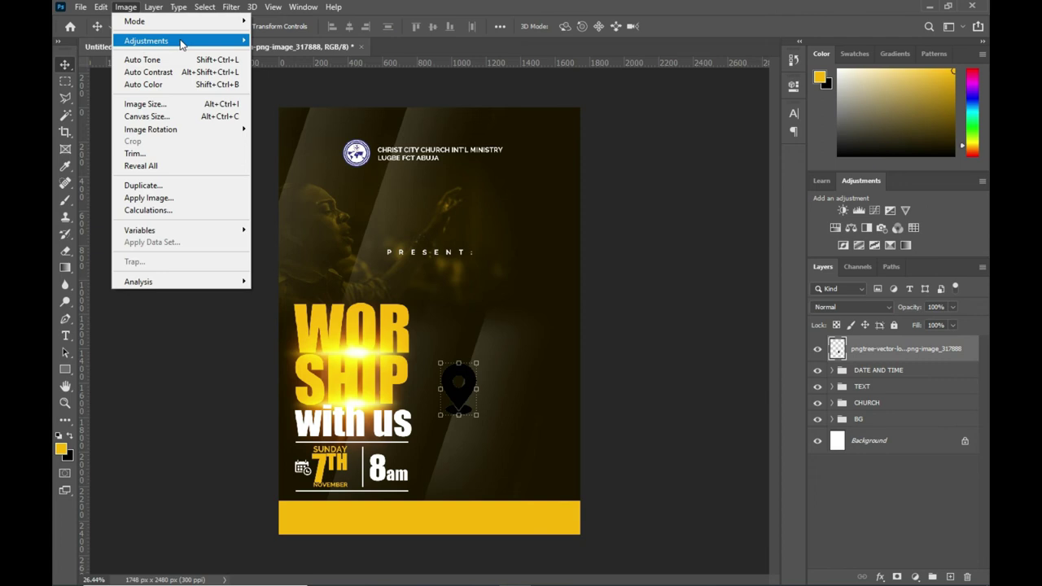
{"action": "left_click", "coordinate": [307, 113]}
{"action": "left_click_drag", "start_coordinate": [632, 287], "coordinate": [707, 287]}
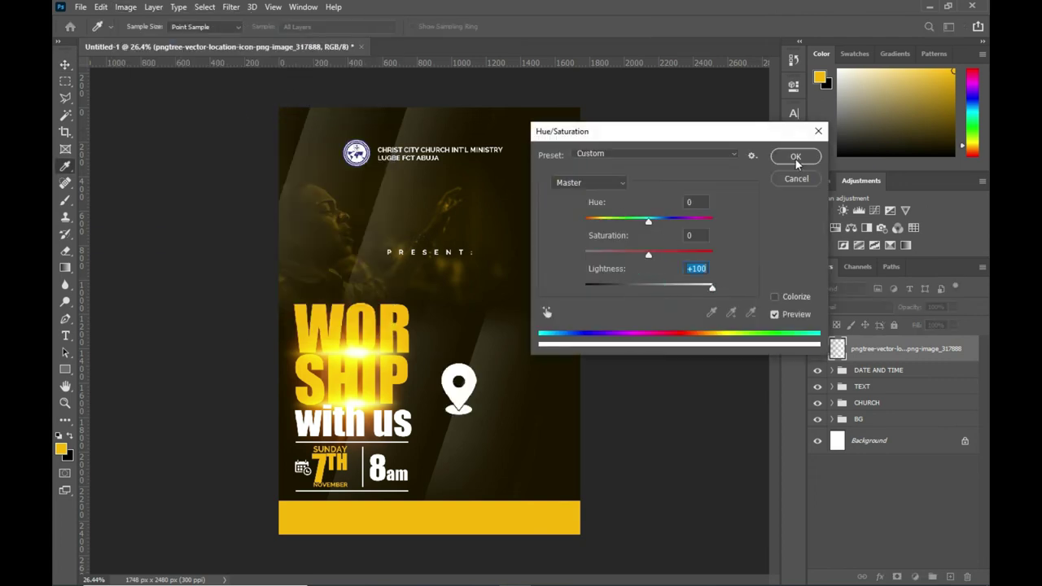
{"action": "left_click", "coordinate": [794, 154]}
Shrink the pin to about 29% and move it beneath the 8am time above the gold bar.
{"action": "key", "text": "ctrl+t"}
{"action": "mouse_move", "coordinate": [478, 363]}
{"action": "left_mouse_down"}
{"action": "mouse_move", "coordinate": [452, 399]}
{"action": "mouse_move", "coordinate": [424, 533]}
{"action": "left_mouse_up"}
{"action": "scroll", "coordinate": [452, 416], "scroll_direction": "up", "scroll_amount": 3}
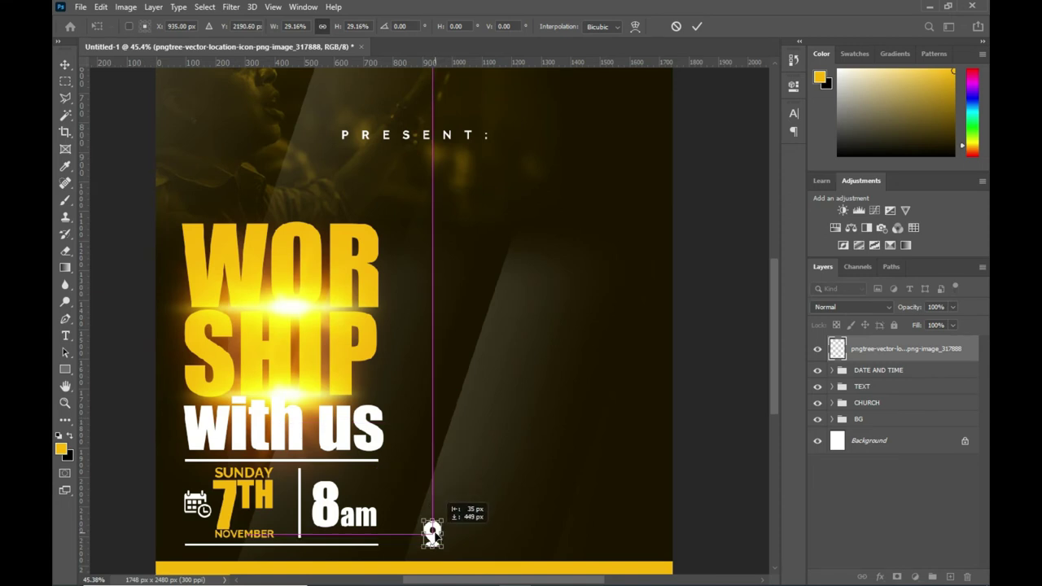
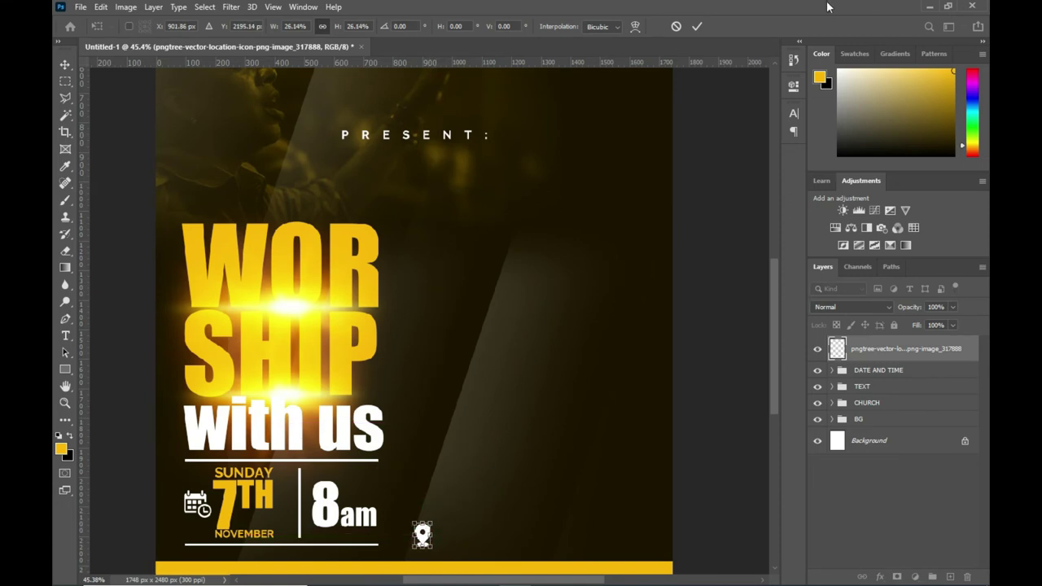
Paste the church name and address as white text beside the location pin.
{"action": "left_click", "coordinate": [697, 26]}
{"action": "scroll", "coordinate": [365, 443], "scroll_direction": "down", "scroll_amount": 1}
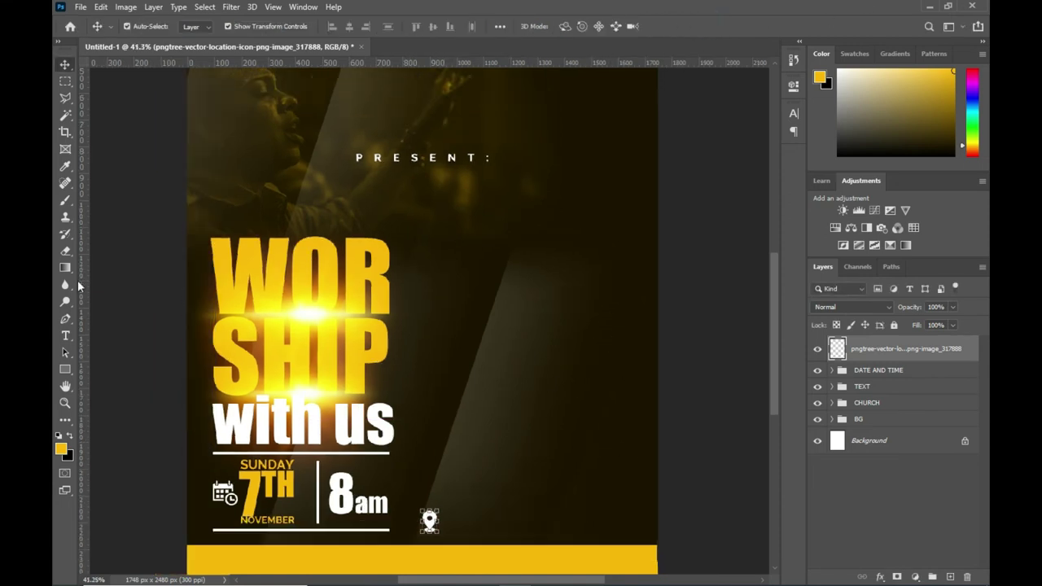
{"action": "left_click", "coordinate": [65, 335]}
{"action": "left_click", "coordinate": [450, 471]}
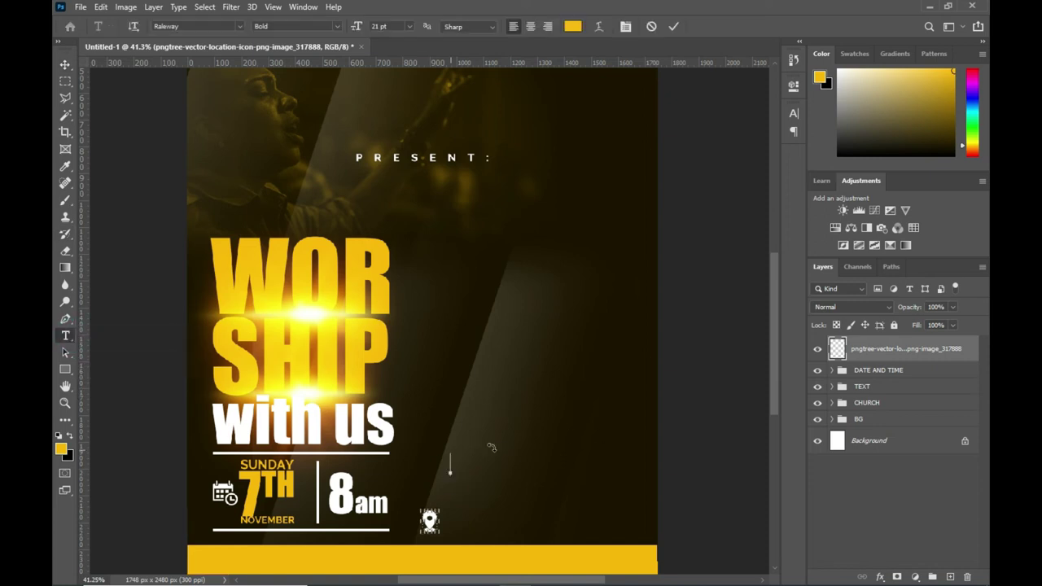
{"action": "key", "text": "ctrl+v"}
{"action": "left_click", "coordinate": [673, 26]}
{"action": "left_click", "coordinate": [572, 26]}
{"action": "left_click", "coordinate": [903, 136]}
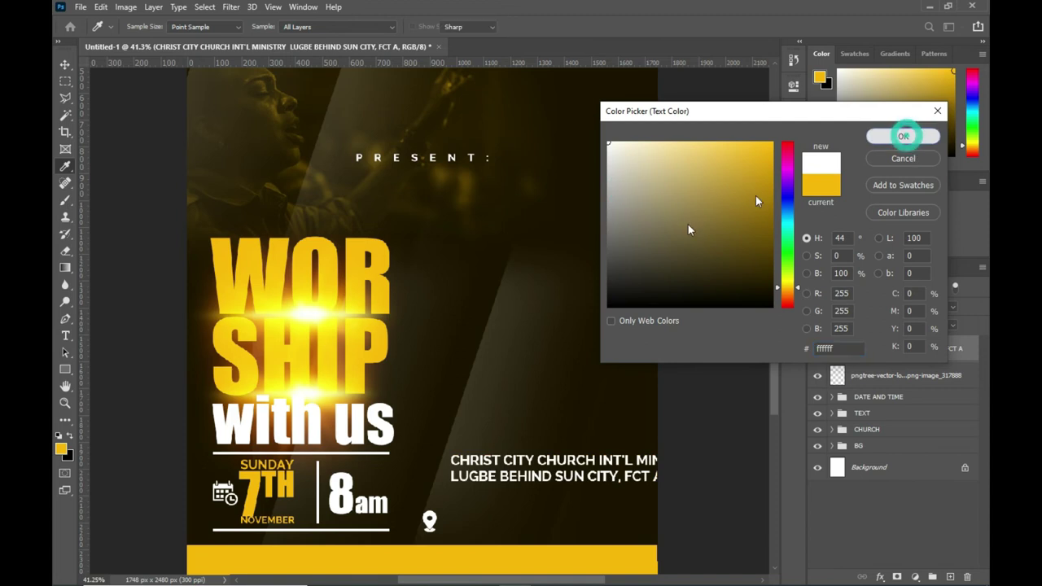
Scale the address text down so it fits beside the pin.
{"action": "left_click", "coordinate": [66, 64]}
{"action": "mouse_move", "coordinate": [701, 455]}
{"action": "left_mouse_down"}
{"action": "mouse_move", "coordinate": [623, 468]}
{"action": "mouse_move", "coordinate": [612, 534]}
{"action": "left_mouse_up"}
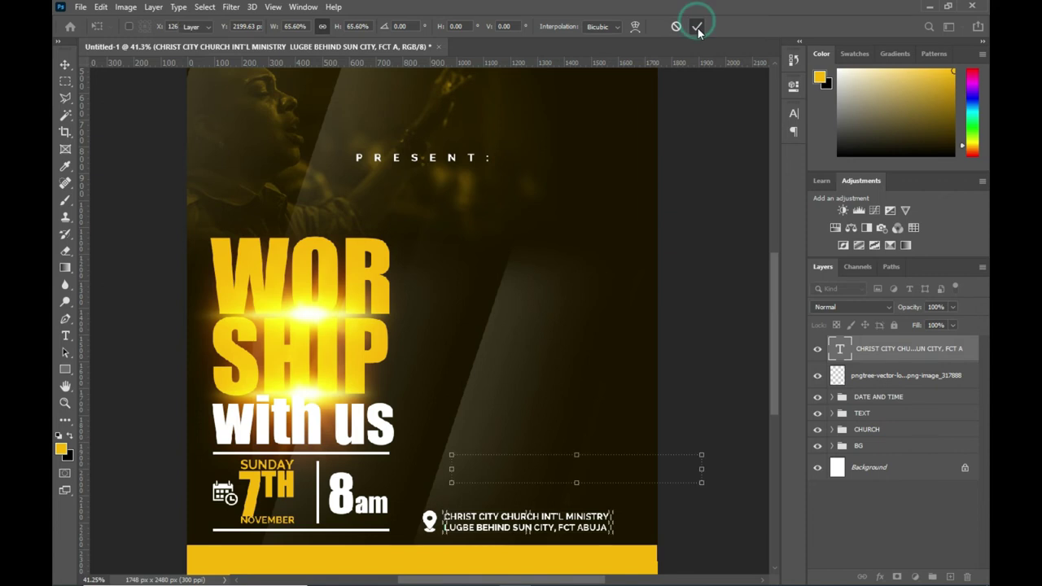
{"action": "left_click", "coordinate": [697, 26]}
{"action": "left_click", "coordinate": [723, 199]}
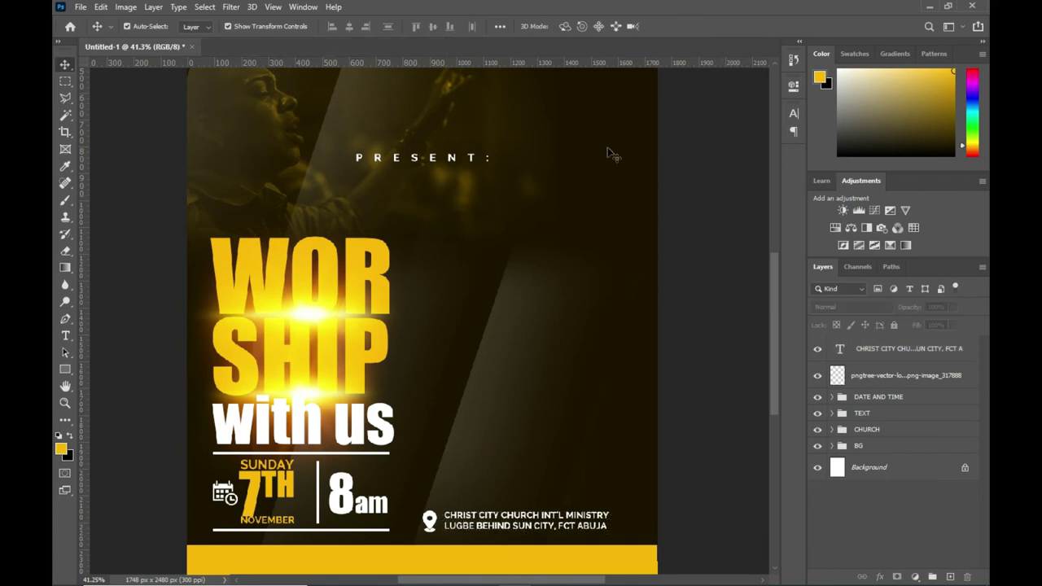
{"action": "scroll", "coordinate": [588, 528], "scroll_direction": "down", "scroll_amount": 1}
{"action": "scroll", "coordinate": [588, 505], "scroll_direction": "down", "scroll_amount": 2}
{"action": "scroll", "coordinate": [502, 488], "scroll_direction": "up", "scroll_amount": 1}
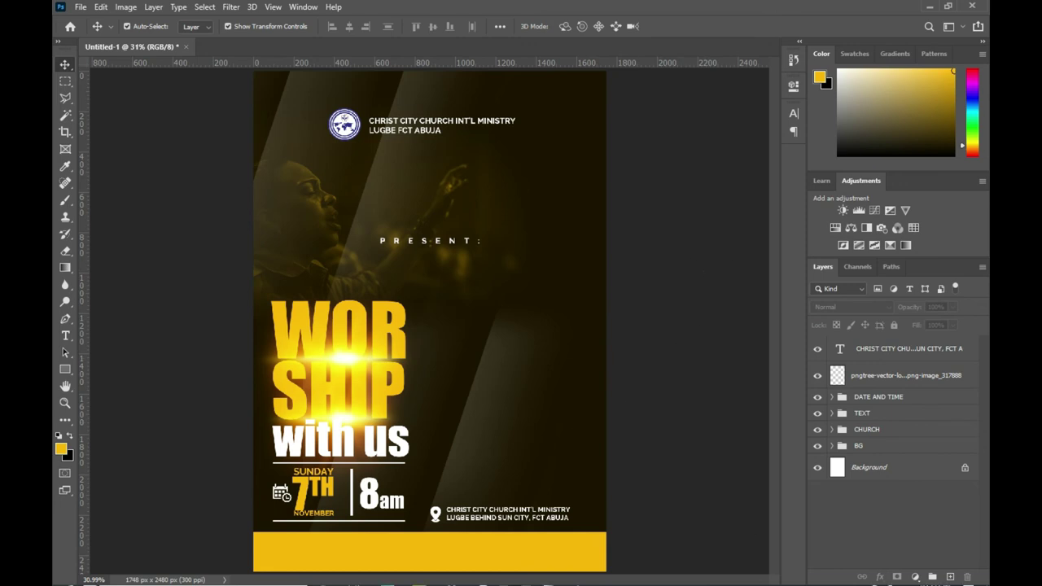
Copy the 'FEATURING.... HEALING, DELIVERANCE AND BREAKTHROUGH' line from the notes.
{"action": "left_click", "coordinate": [515, 573]}
{"action": "left_click_drag", "start_coordinate": [459, 486], "coordinate": [197, 472]}
{"action": "key", "text": "ctrl+c"}
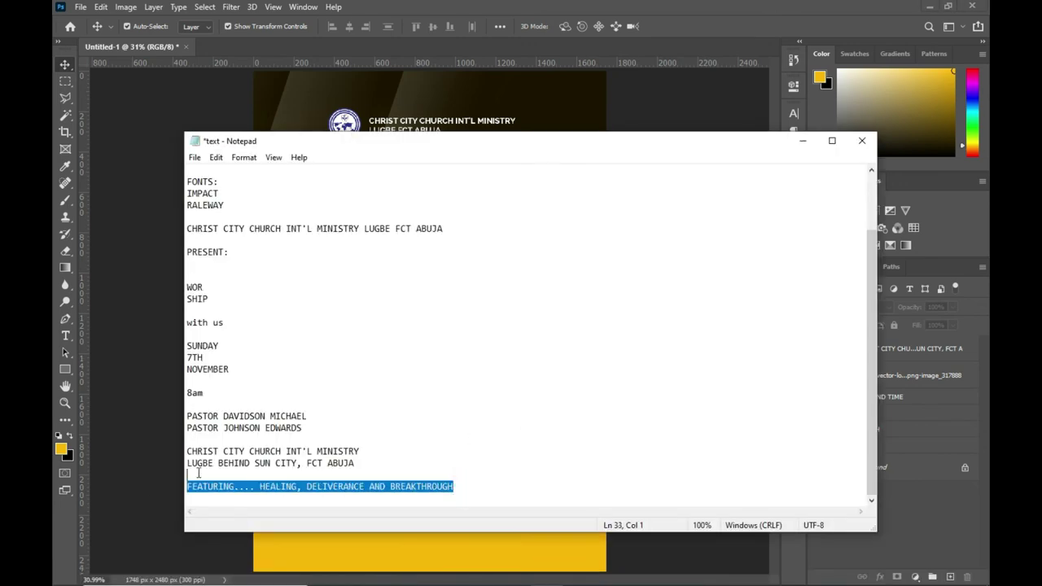
{"action": "left_click_drag", "start_coordinate": [453, 486], "coordinate": [187, 487]}
{"action": "left_click", "coordinate": [802, 141]}
Paste the FEATURING line as black horizontal text on the yellow banner.
{"action": "left_click", "coordinate": [66, 337]}
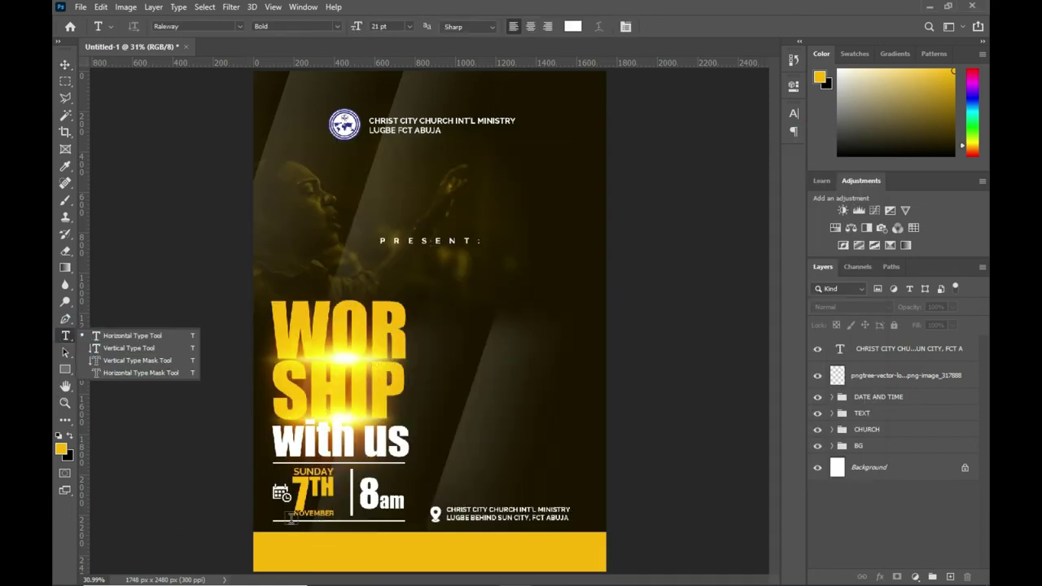
{"action": "left_click", "coordinate": [122, 336]}
{"action": "left_click", "coordinate": [567, 26]}
{"action": "left_click_drag", "start_coordinate": [634, 272], "coordinate": [609, 307]}
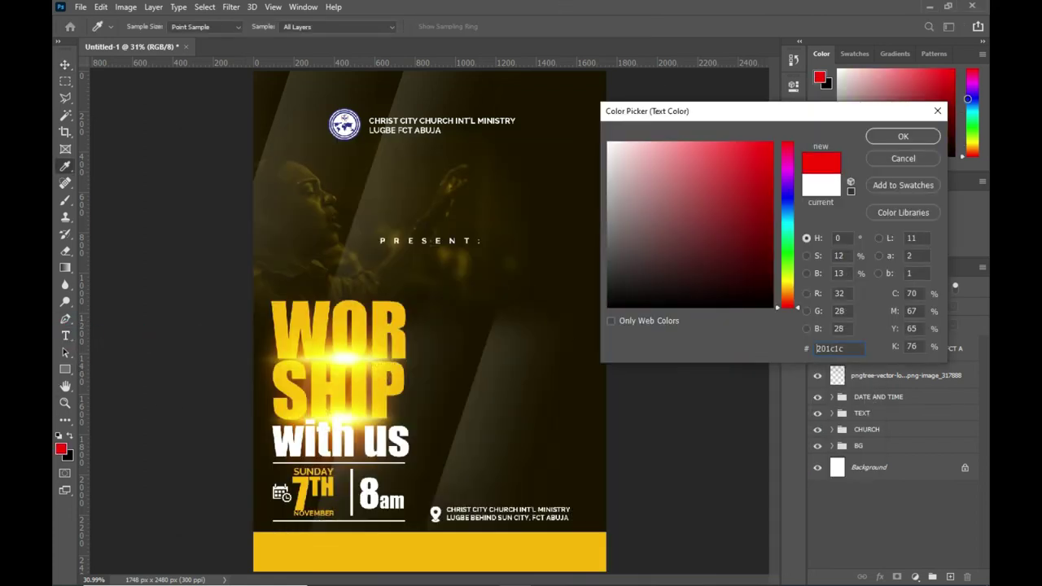
{"action": "left_click", "coordinate": [903, 136]}
{"action": "left_click", "coordinate": [279, 552]}
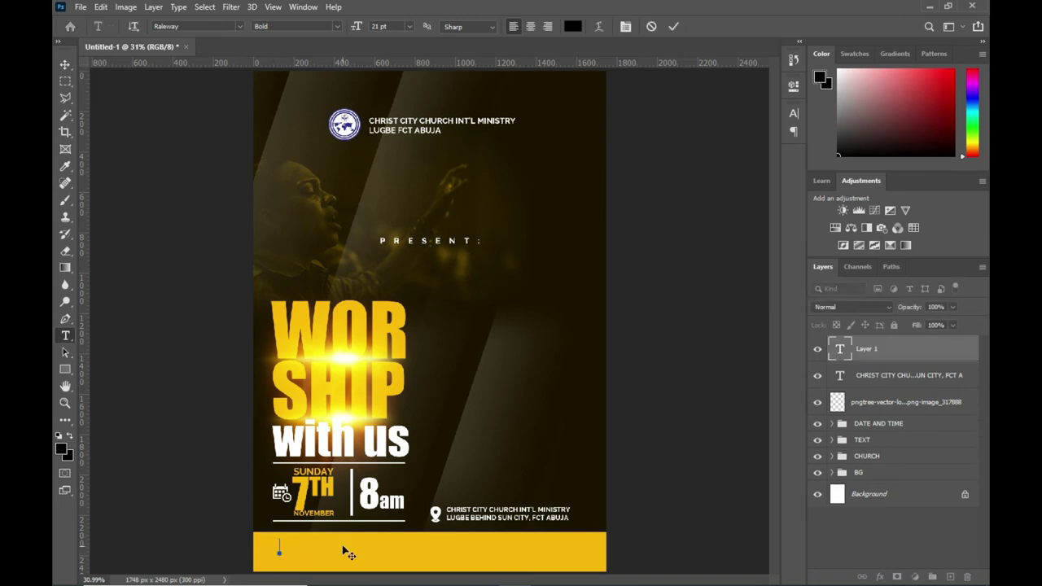
{"action": "key", "text": "ctrl+v"}
{"action": "left_click", "coordinate": [673, 26]}
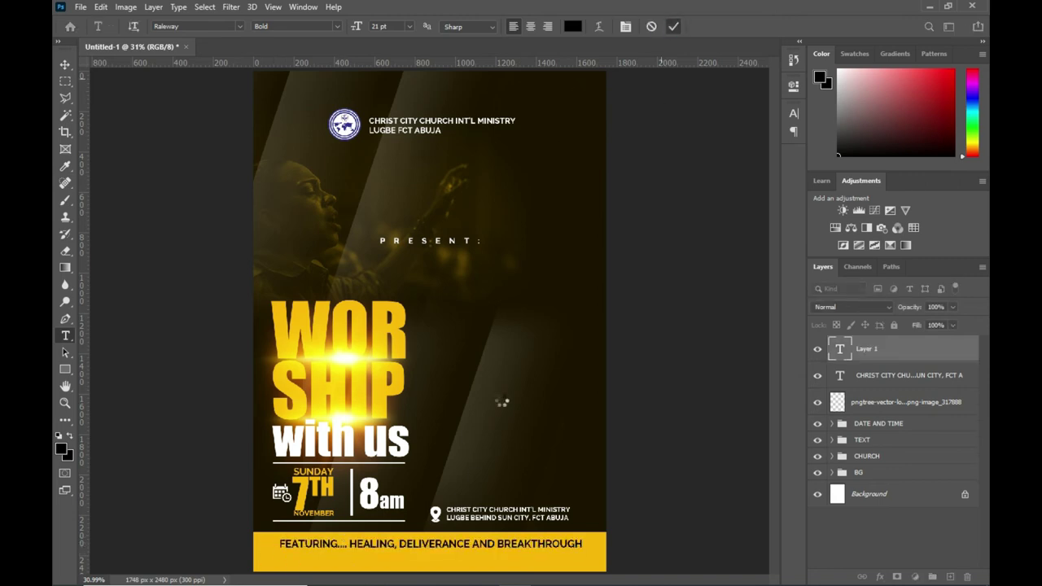
Nudge the FEATURING text down so it sits within the banner.
{"action": "left_click_drag", "start_coordinate": [551, 491], "coordinate": [551, 495]}
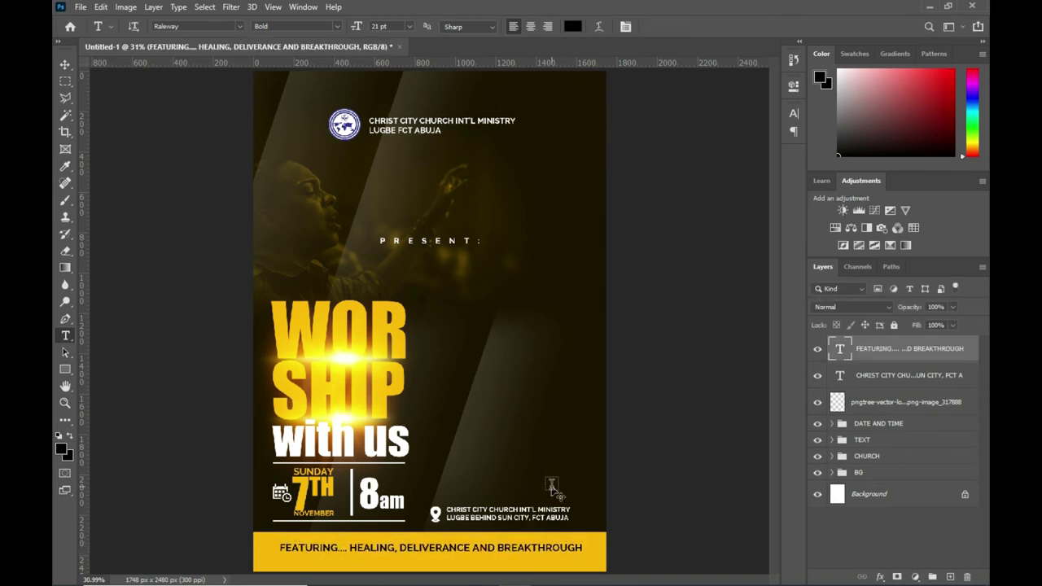
{"action": "key", "text": "v"}
{"action": "key", "text": "ctrl+a"}
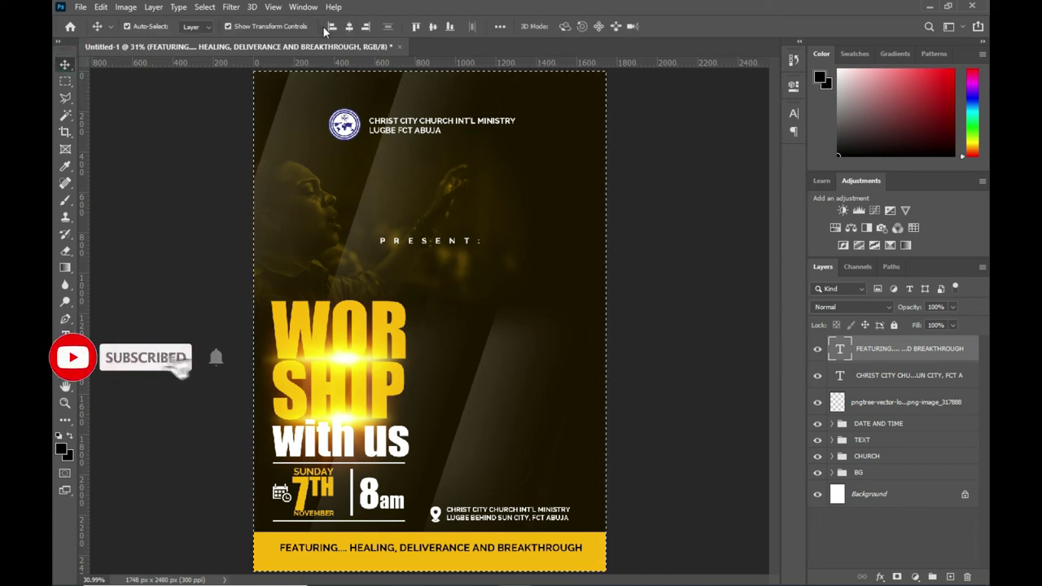
{"action": "key", "text": "ctrl+d"}
{"action": "left_click", "coordinate": [672, 363]}
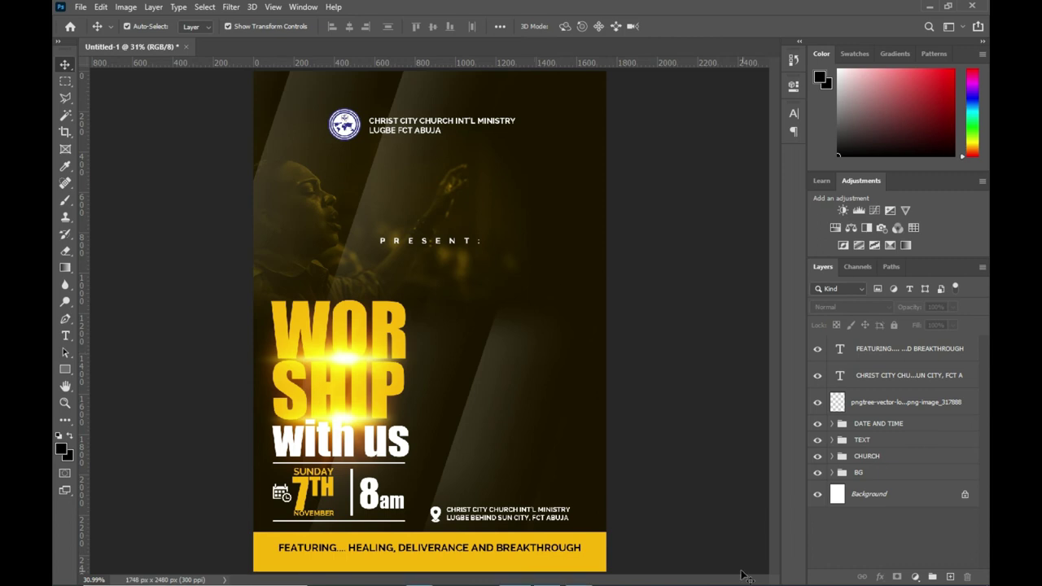
Place the pastor photo onto the flyer from the images folder.
{"action": "left_click", "coordinate": [388, 573]}
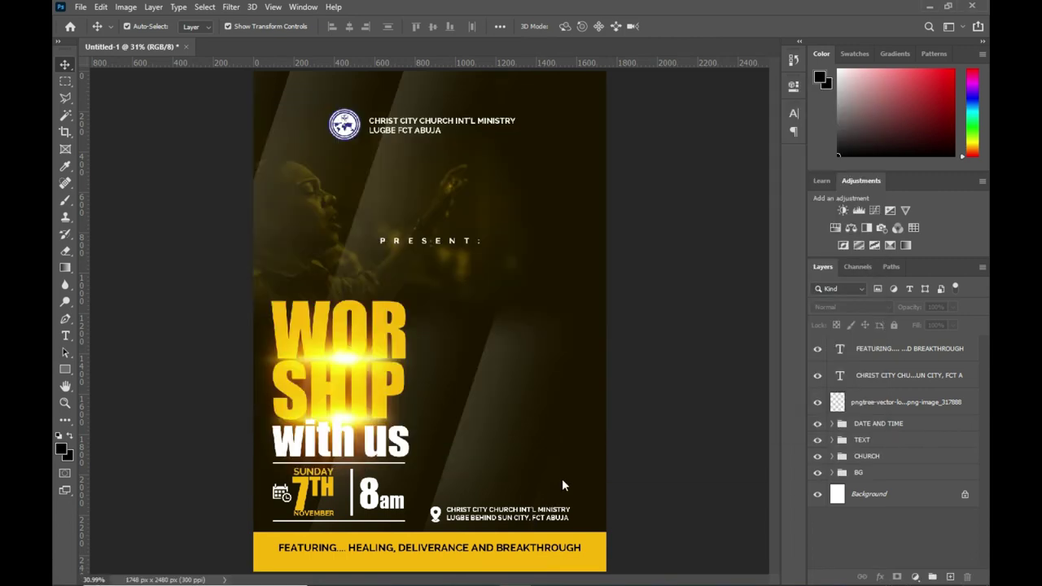
{"action": "left_click_drag", "start_coordinate": [586, 497], "coordinate": [562, 479]}
{"action": "left_click_drag", "start_coordinate": [518, 328], "coordinate": [558, 363]}
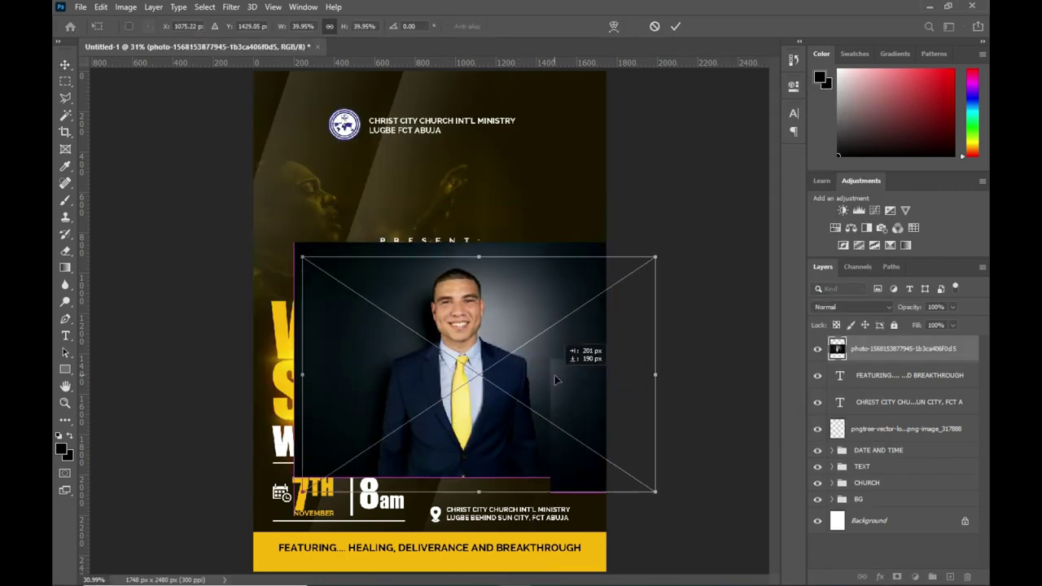
{"action": "left_click", "coordinate": [674, 27]}
Rasterize the photo, select the man, and mask out its background.
{"action": "right_click", "coordinate": [872, 350]}
{"action": "left_click", "coordinate": [737, 268]}
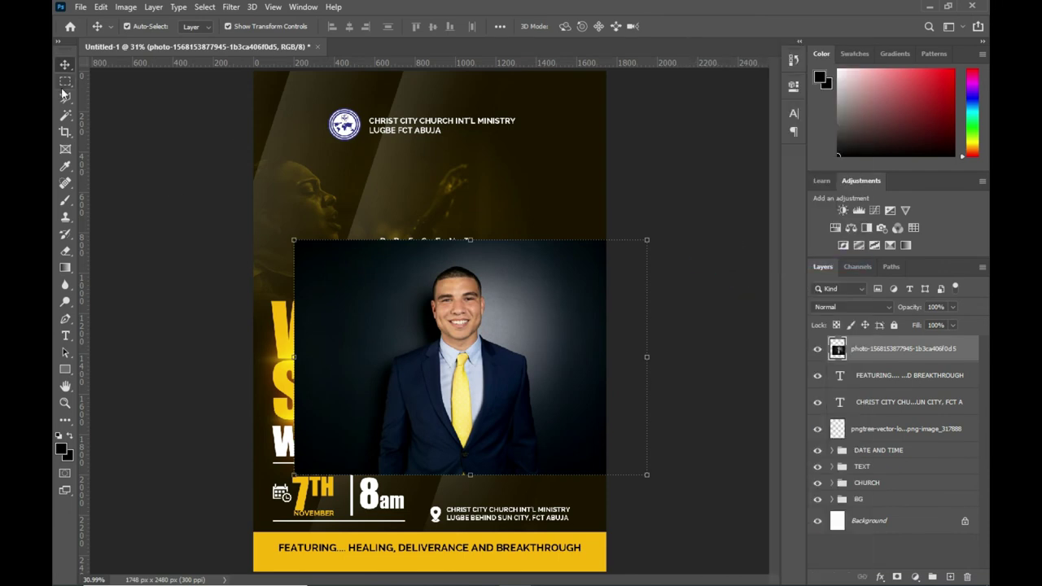
{"action": "left_click_drag", "start_coordinate": [66, 117], "coordinate": [122, 129]}
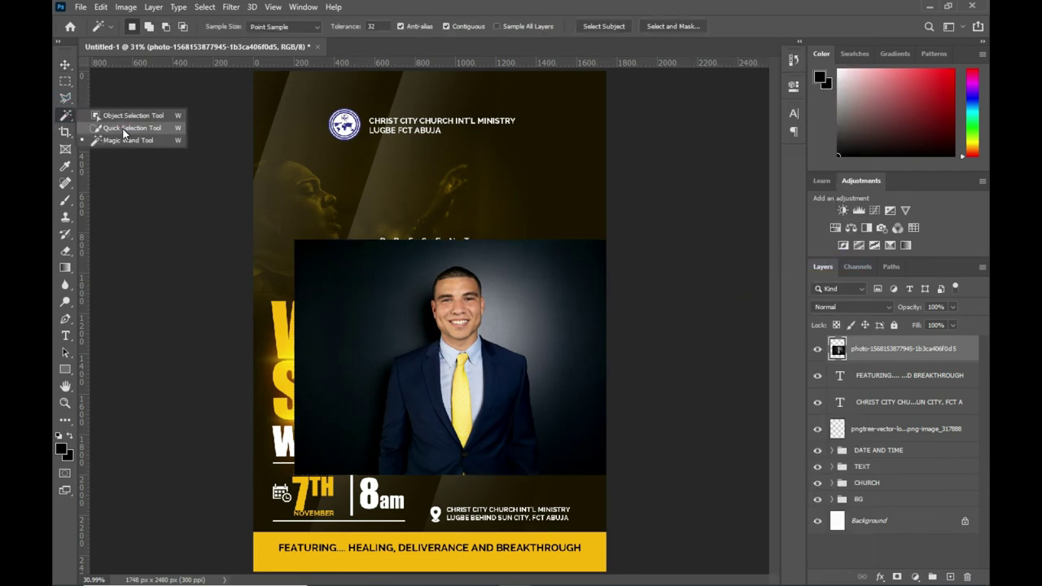
{"action": "left_click", "coordinate": [124, 129]}
{"action": "left_click", "coordinate": [436, 22]}
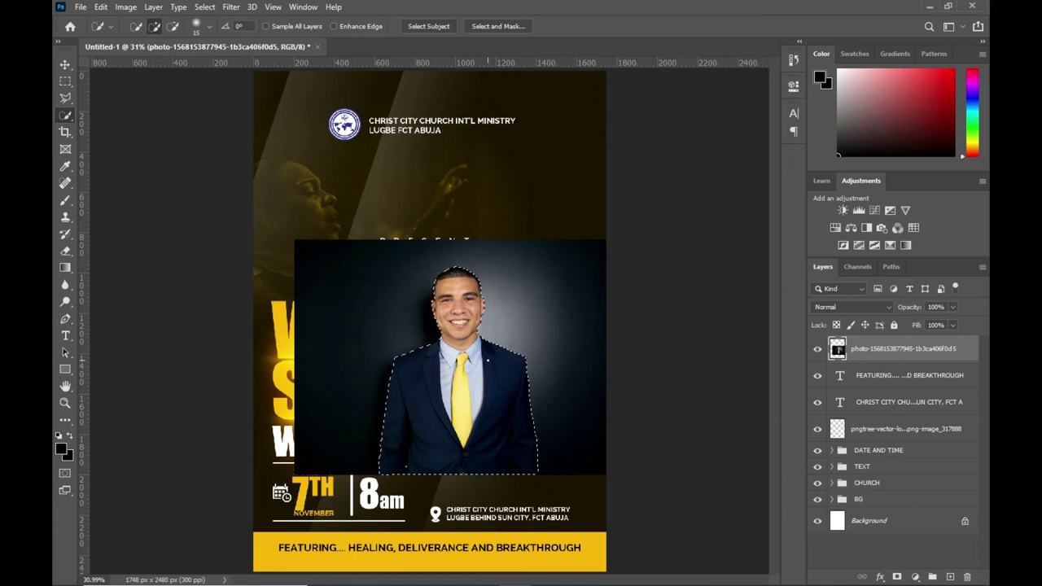
{"action": "left_click", "coordinate": [898, 577]}
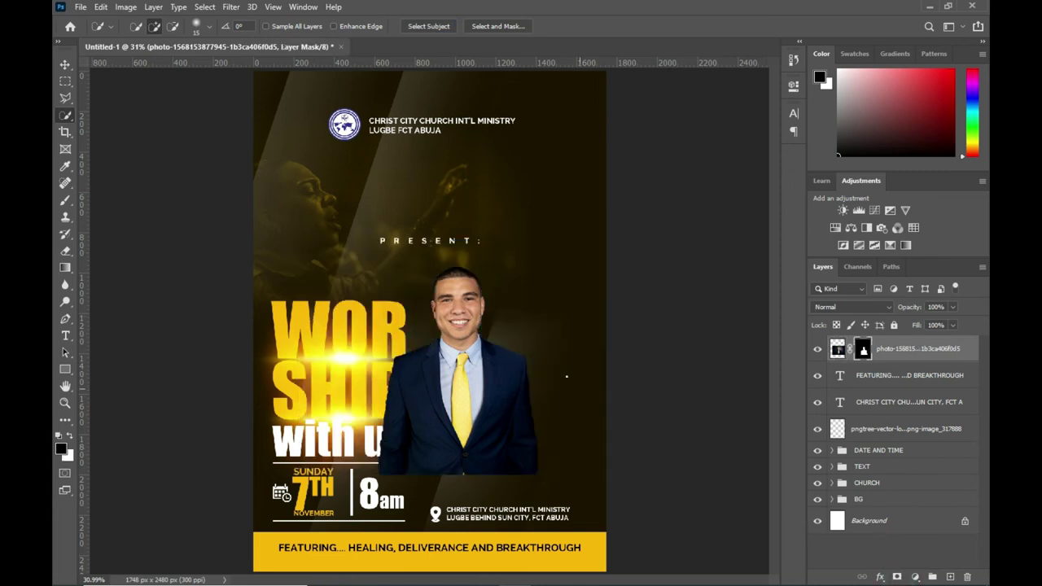
Convert the cut-out to a smart object, move it beside WORSHIP and shrink it.
{"action": "left_click", "coordinate": [65, 64]}
{"action": "right_click", "coordinate": [893, 350]}
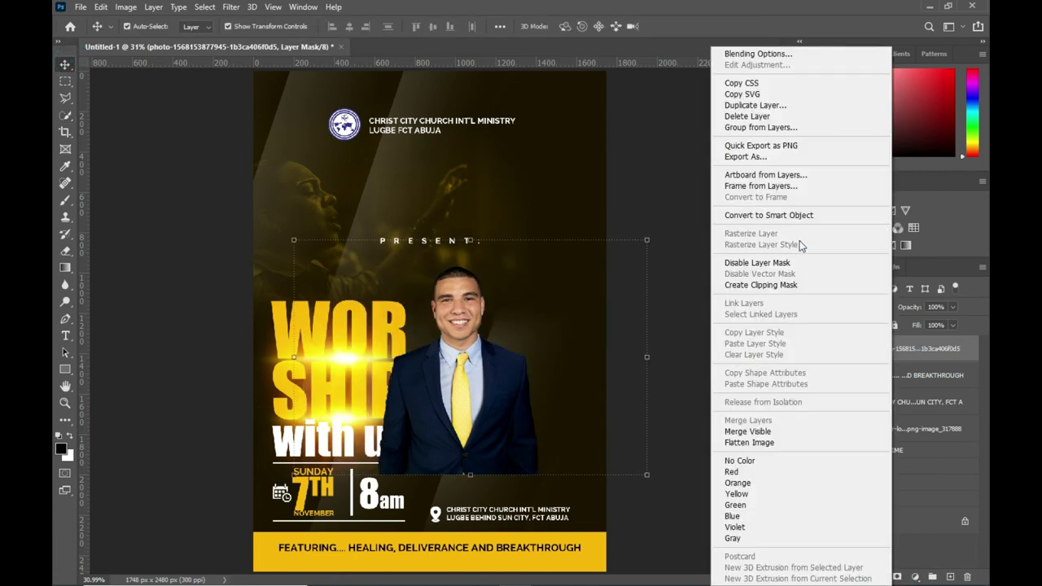
{"action": "left_click", "coordinate": [814, 215]}
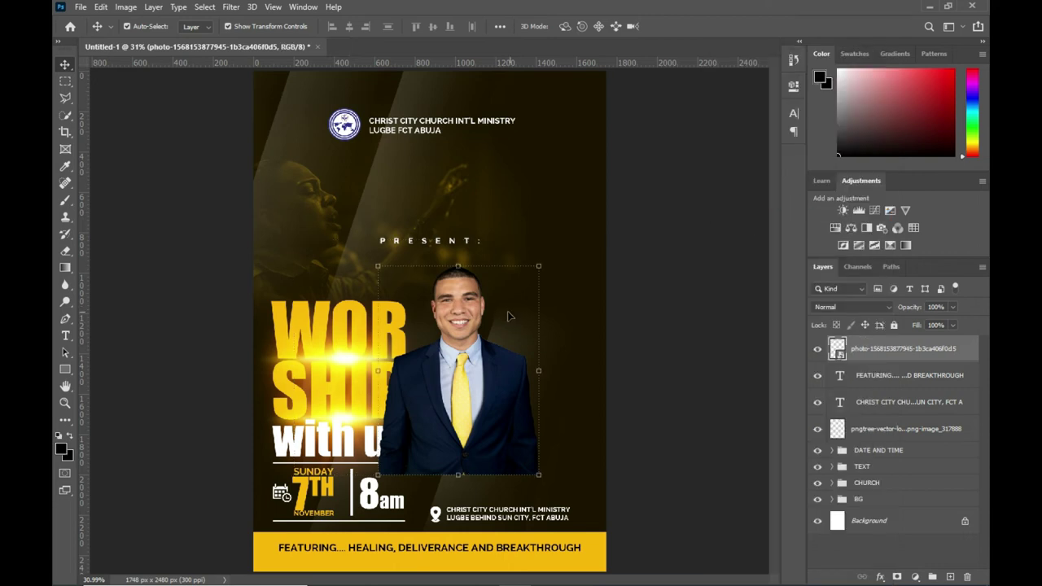
{"action": "left_click_drag", "start_coordinate": [469, 346], "coordinate": [505, 354]}
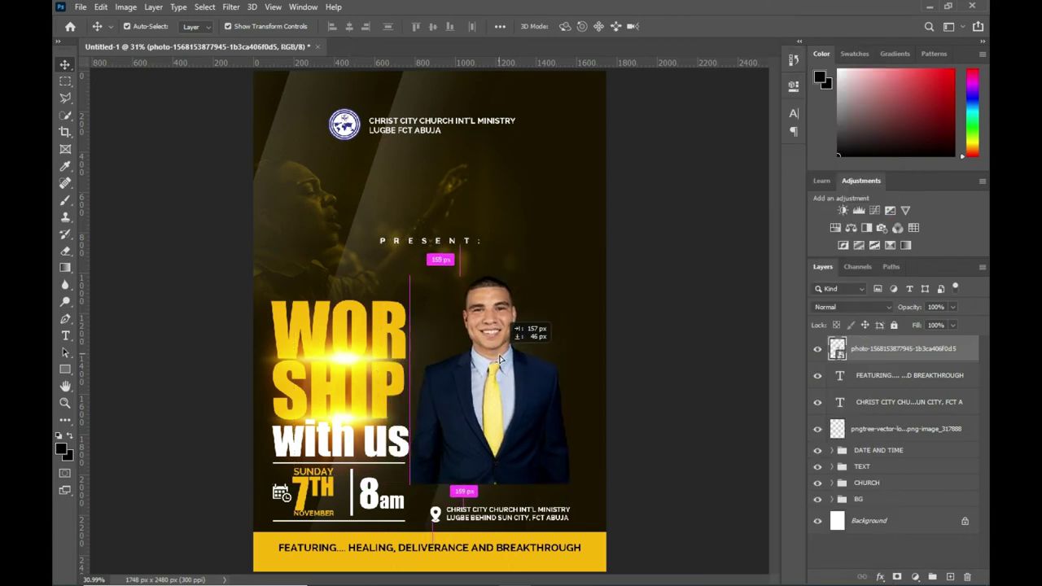
{"action": "key", "text": "ctrl+t"}
{"action": "left_click_drag", "start_coordinate": [570, 285], "coordinate": [516, 359]}
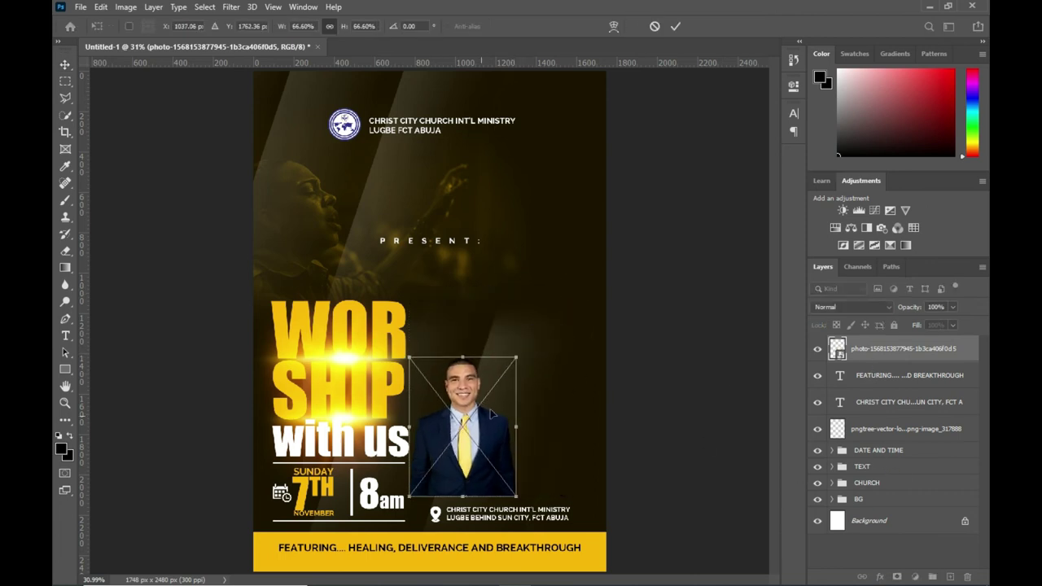
{"action": "left_click", "coordinate": [679, 27]}
{"action": "left_click", "coordinate": [897, 577]}
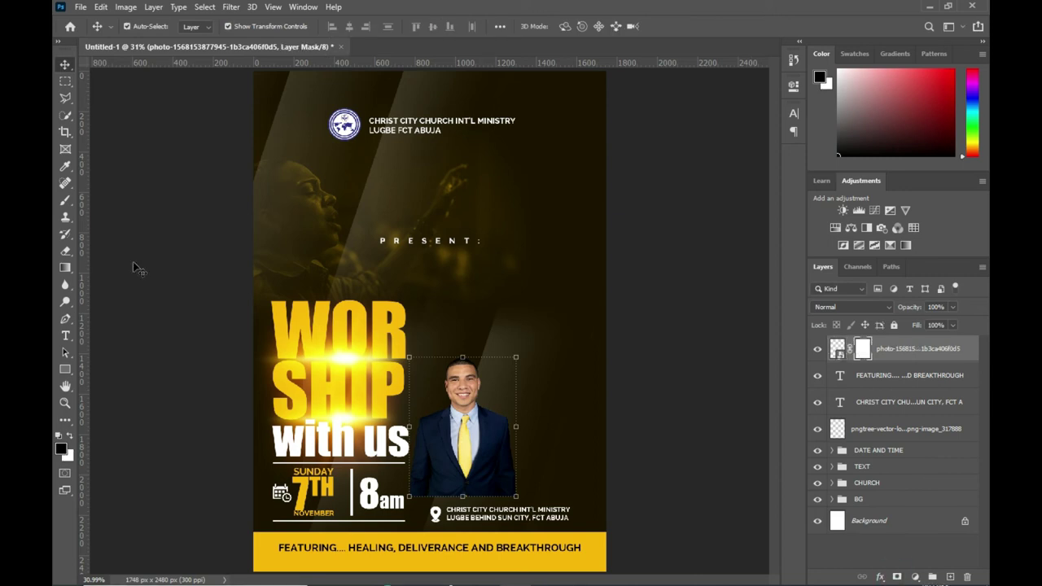
Fade the man's lower body into the background with a gradient on the mask.
{"action": "left_click", "coordinate": [66, 268]}
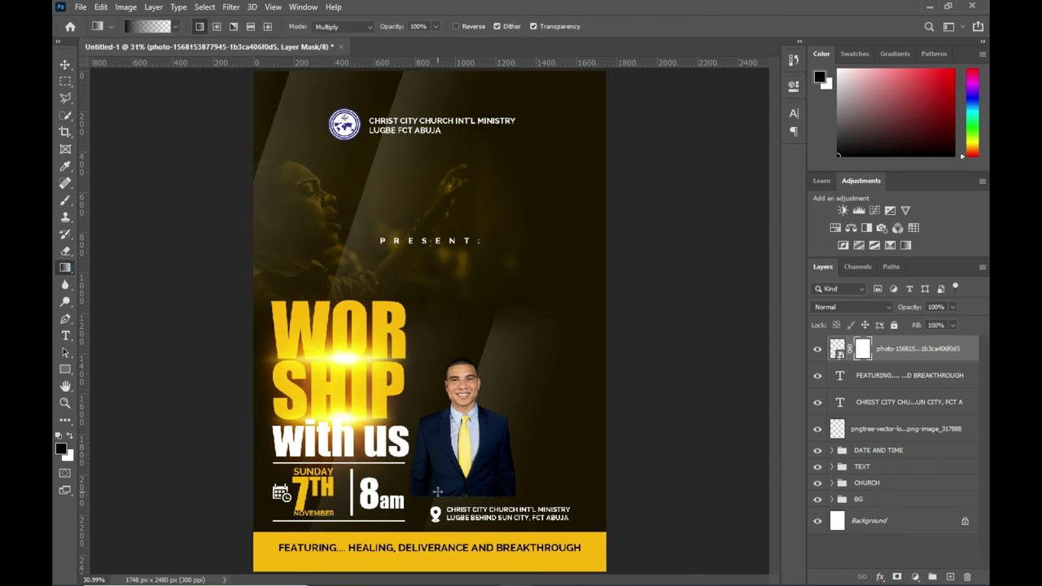
{"action": "scroll", "coordinate": [440, 488], "scroll_direction": "up", "scroll_amount": 3}
{"action": "left_click_drag", "start_coordinate": [438, 425], "coordinate": [438, 499]}
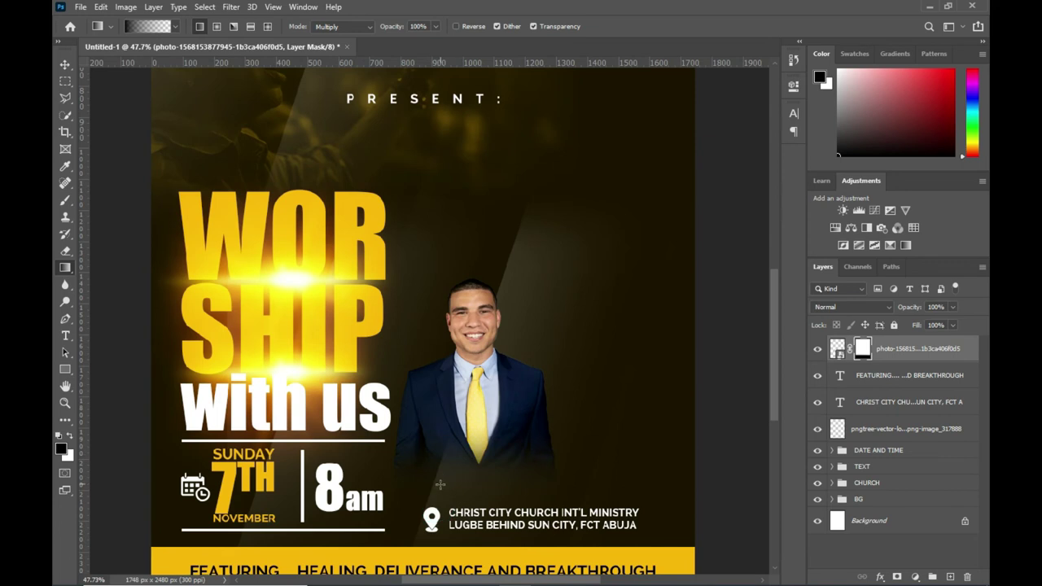
Set white horizontal text and copy the word PASTOR from the notes.
{"action": "key", "text": "v"}
{"action": "left_click", "coordinate": [66, 336]}
{"action": "left_click", "coordinate": [122, 337]}
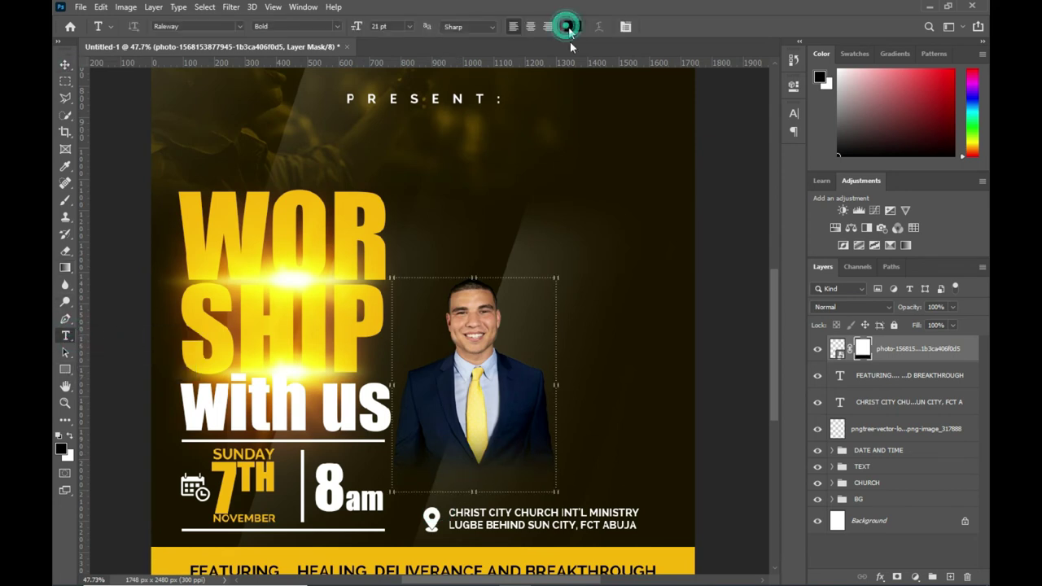
{"action": "left_click", "coordinate": [566, 26]}
{"action": "left_click", "coordinate": [611, 155]}
{"action": "left_click", "coordinate": [903, 132]}
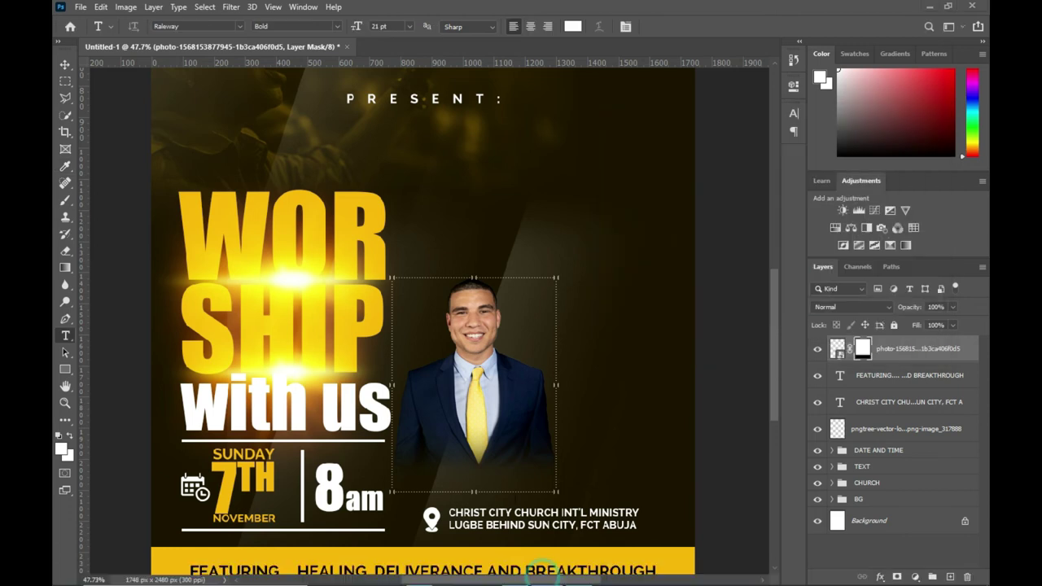
{"action": "key", "text": "alt+Tab"}
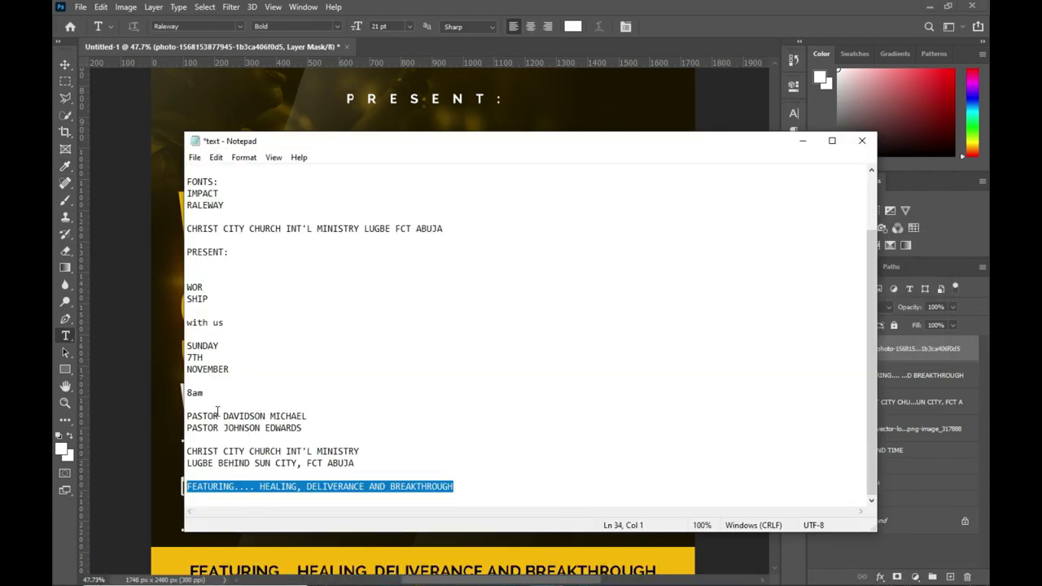
{"action": "double_click", "coordinate": [217, 413]}
{"action": "left_click", "coordinate": [803, 141]}
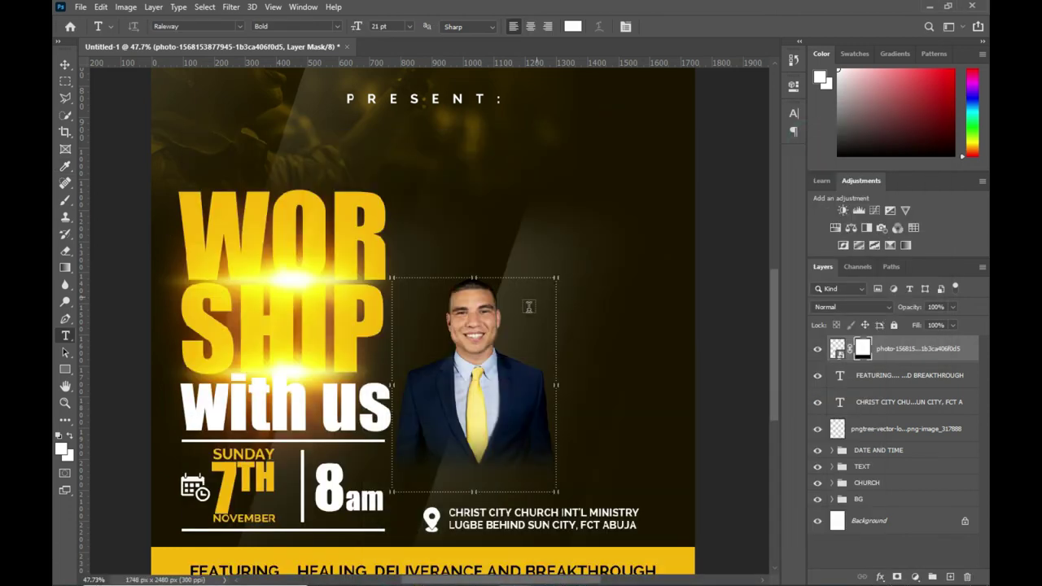
Add a smaller PASTOR label beside the man's head.
{"action": "left_click", "coordinate": [502, 244]}
{"action": "left_click_drag", "start_coordinate": [355, 29], "coordinate": [353, 29]}
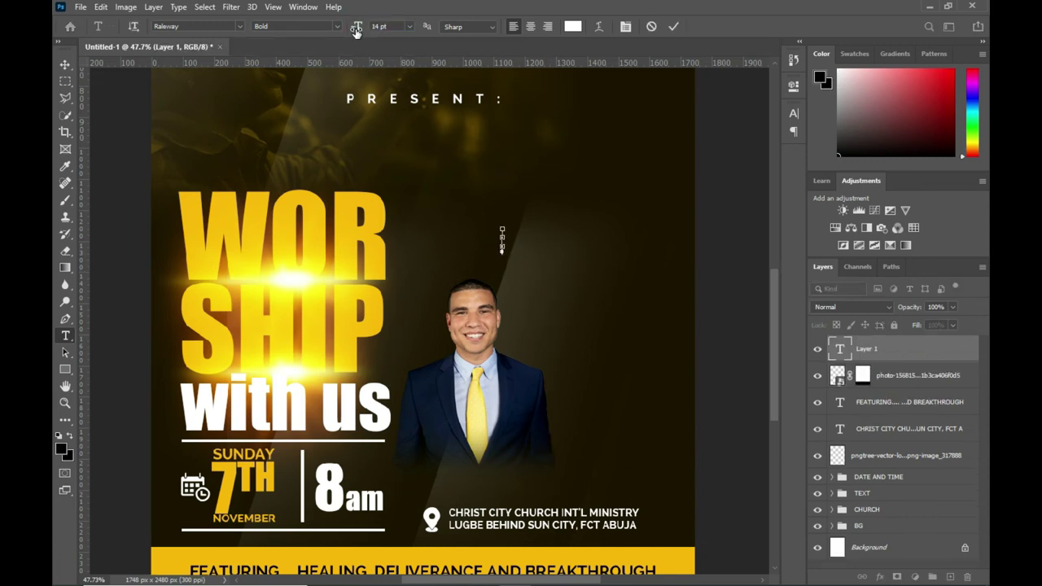
{"action": "type", "text": "PASTOR"}
{"action": "left_click", "coordinate": [674, 26]}
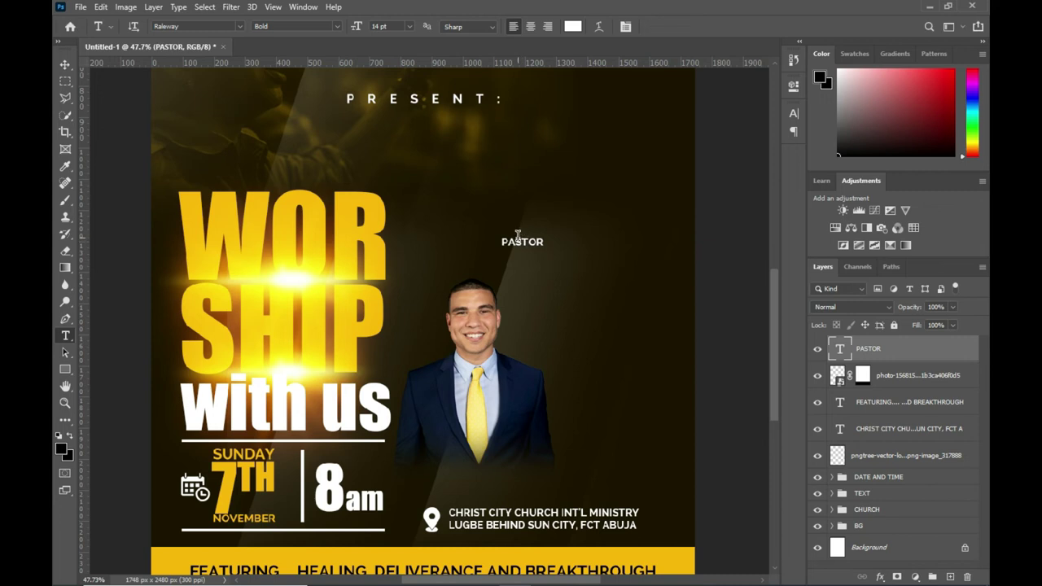
{"action": "left_click_drag", "start_coordinate": [518, 245], "coordinate": [526, 340]}
Duplicate the label, replace it with the pastor's first name, and colour it WORSHIP gold.
{"action": "key", "text": "ctrl+j"}
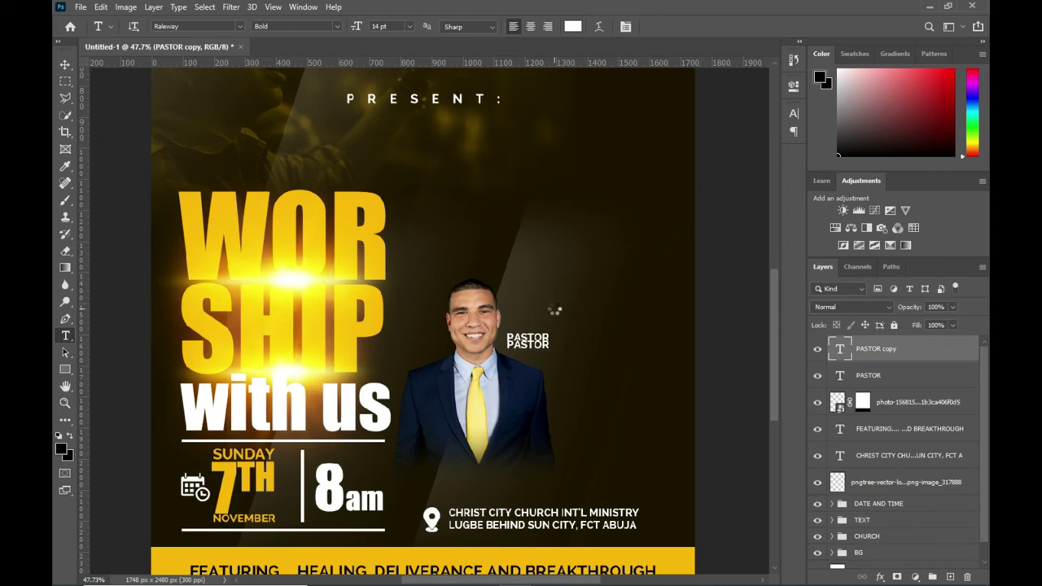
{"action": "double_click", "coordinate": [530, 346]}
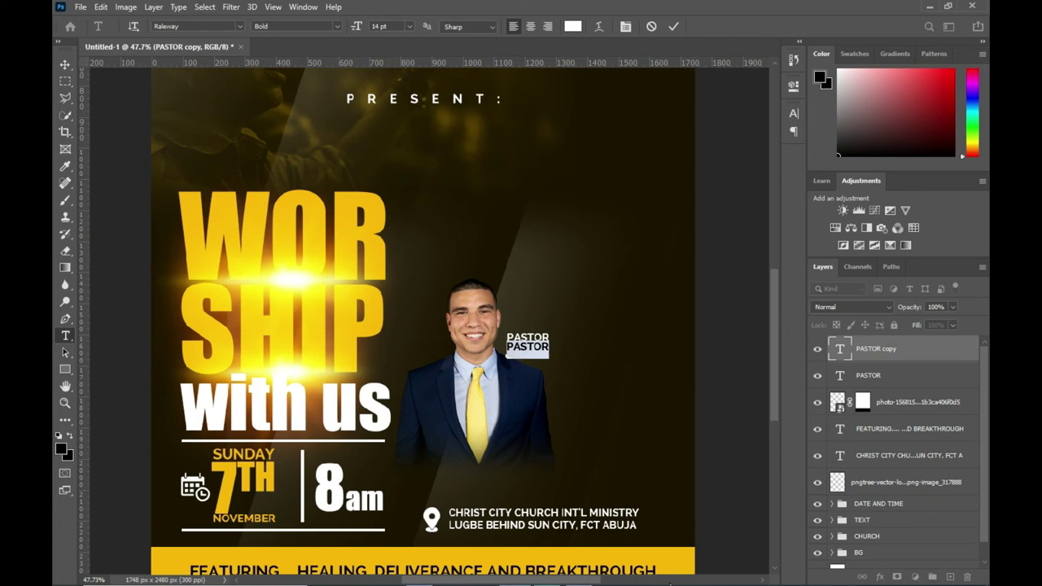
{"action": "left_click", "coordinate": [547, 574]}
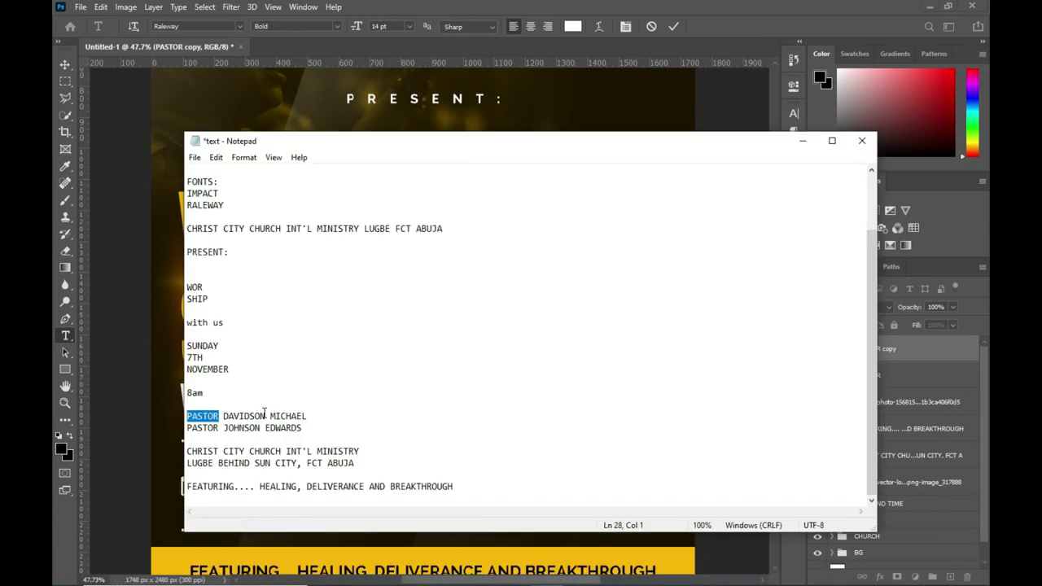
{"action": "left_click_drag", "start_coordinate": [266, 417], "coordinate": [224, 416]}
{"action": "left_click", "coordinate": [803, 140]}
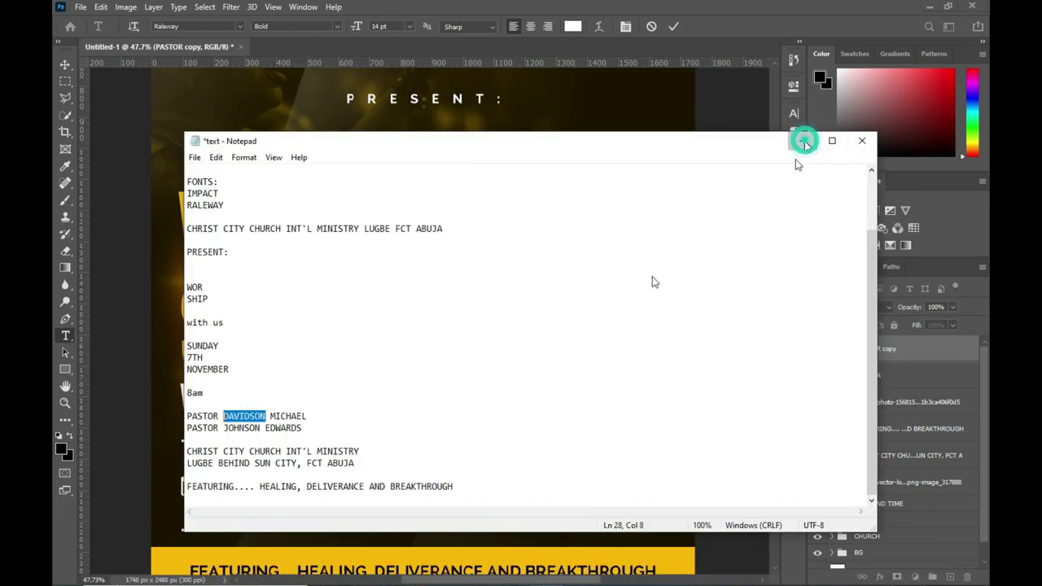
{"action": "left_click", "coordinate": [675, 27]}
{"action": "left_click", "coordinate": [573, 26]}
{"action": "left_click", "coordinate": [379, 322]}
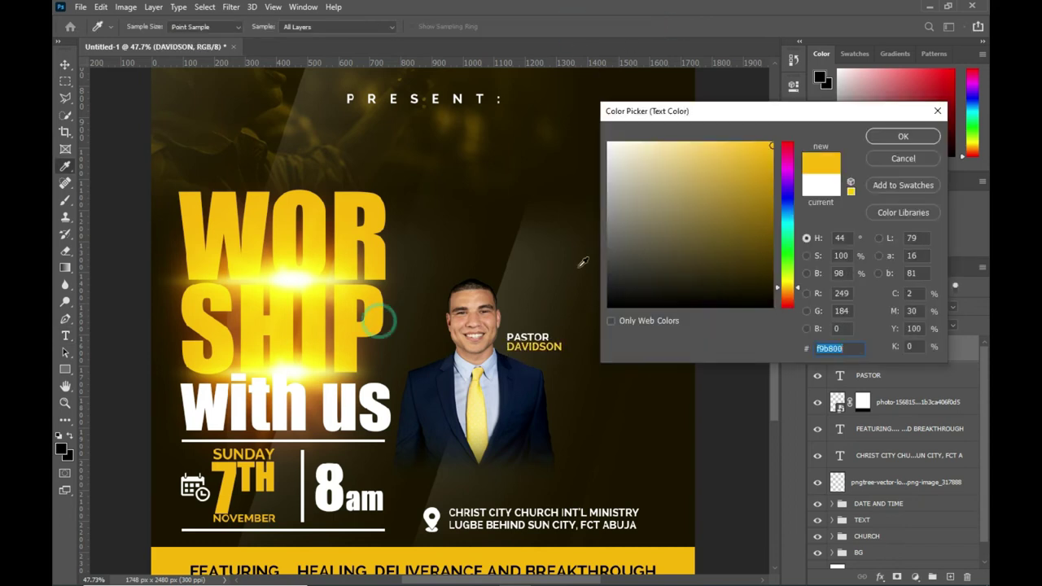
{"action": "left_click", "coordinate": [923, 142]}
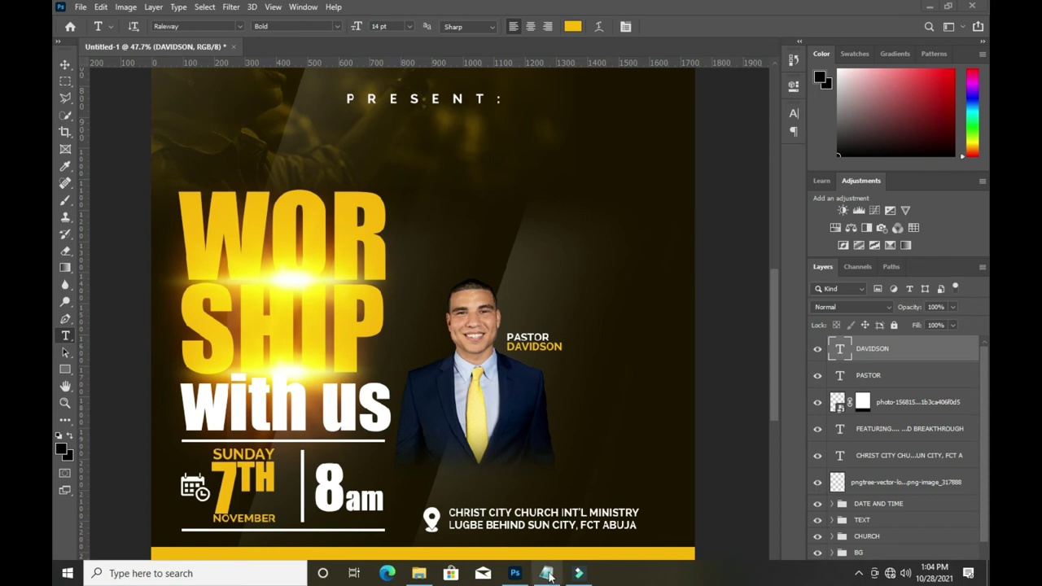
Add the pastor's surname as a gold line just below the first name.
{"action": "left_click", "coordinate": [547, 574]}
{"action": "left_click_drag", "start_coordinate": [269, 416], "coordinate": [327, 415]}
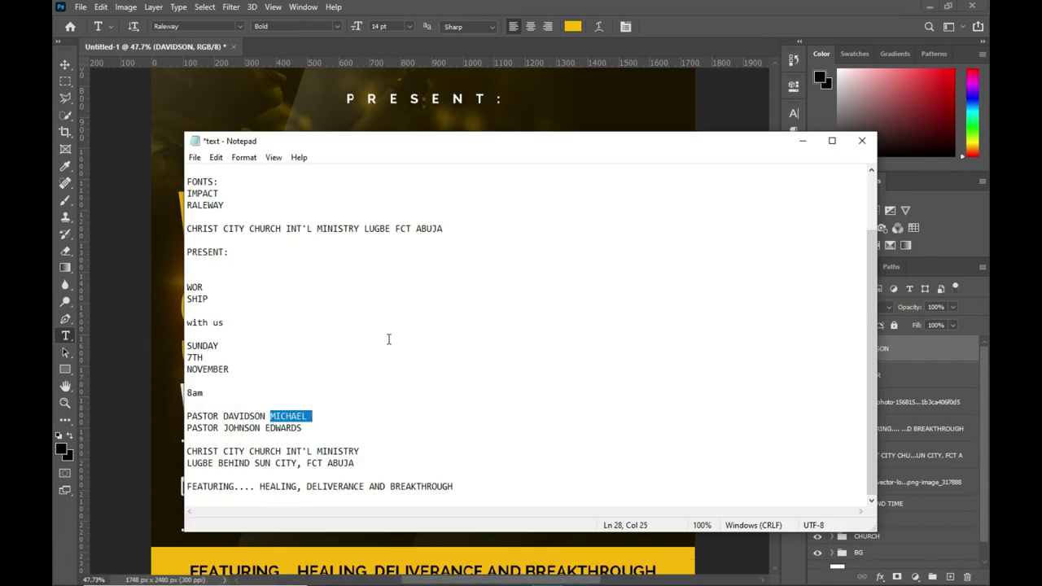
{"action": "left_click", "coordinate": [803, 140]}
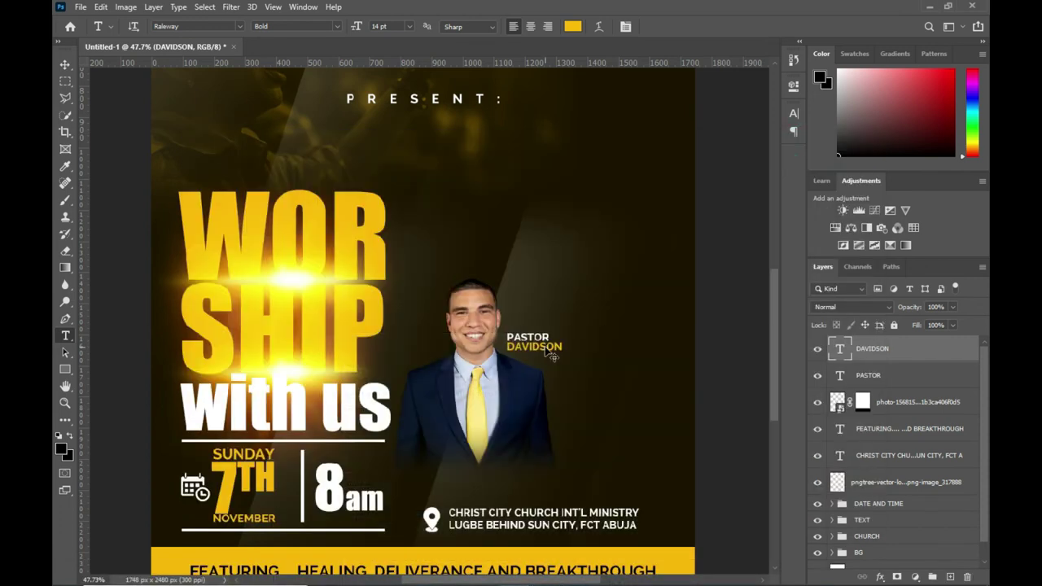
{"action": "key", "text": "ctrl+j"}
{"action": "left_click_drag", "start_coordinate": [545, 349], "coordinate": [547, 355]}
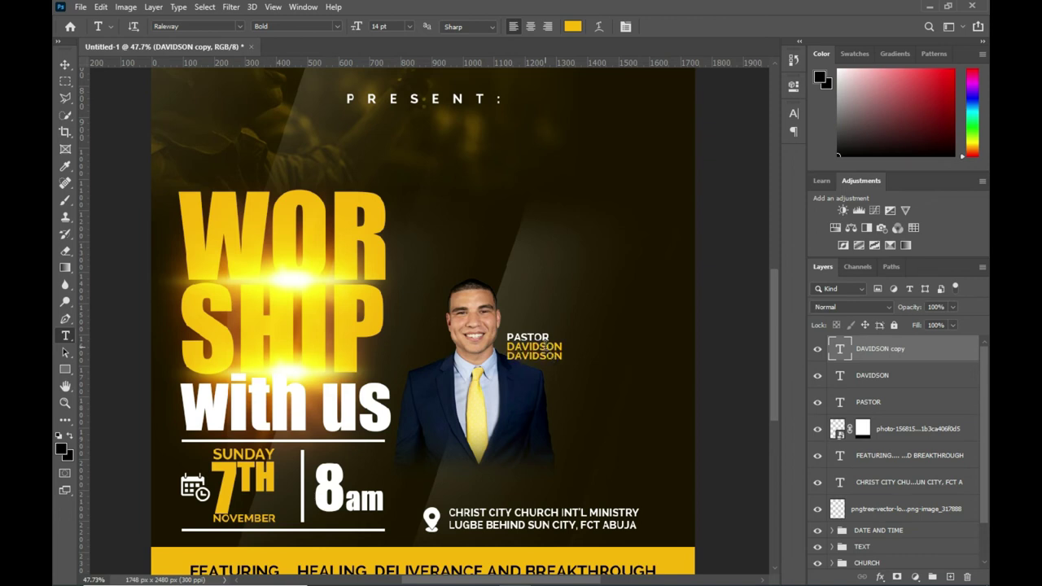
{"action": "double_click", "coordinate": [539, 356]}
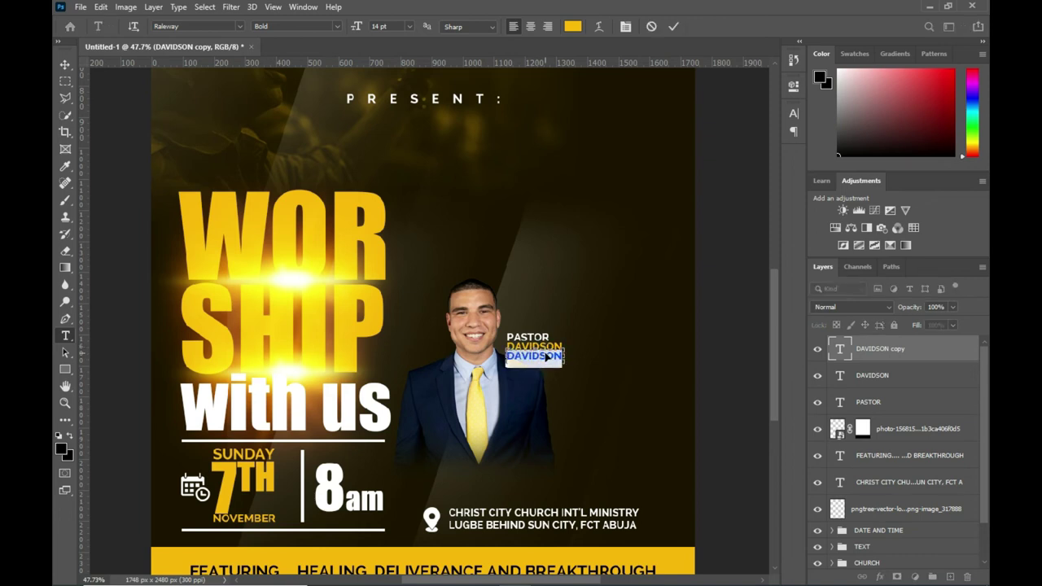
{"action": "type", "text": "MICHAEL"}
{"action": "left_click", "coordinate": [673, 27]}
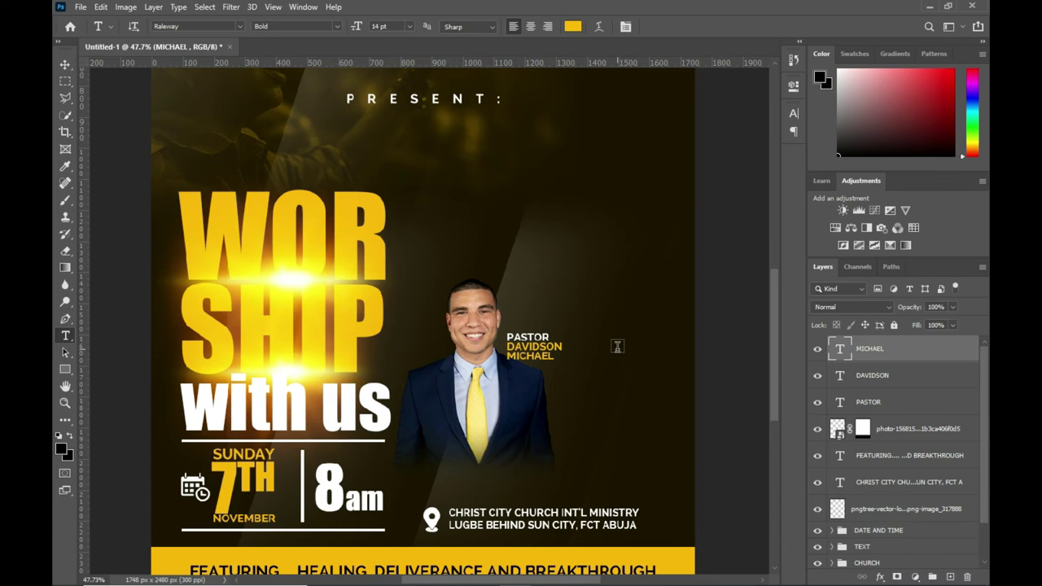
{"action": "left_click", "coordinate": [65, 63]}
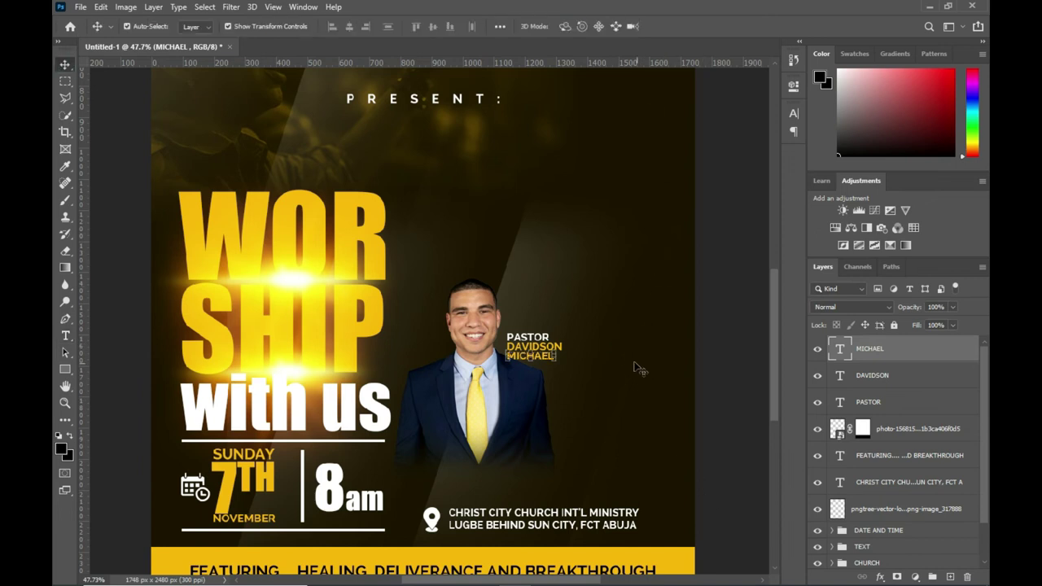
Place the second man's photo, enlarge it by about half, and position it beside the first.
{"action": "scroll", "coordinate": [572, 316], "scroll_direction": "down", "scroll_amount": 2}
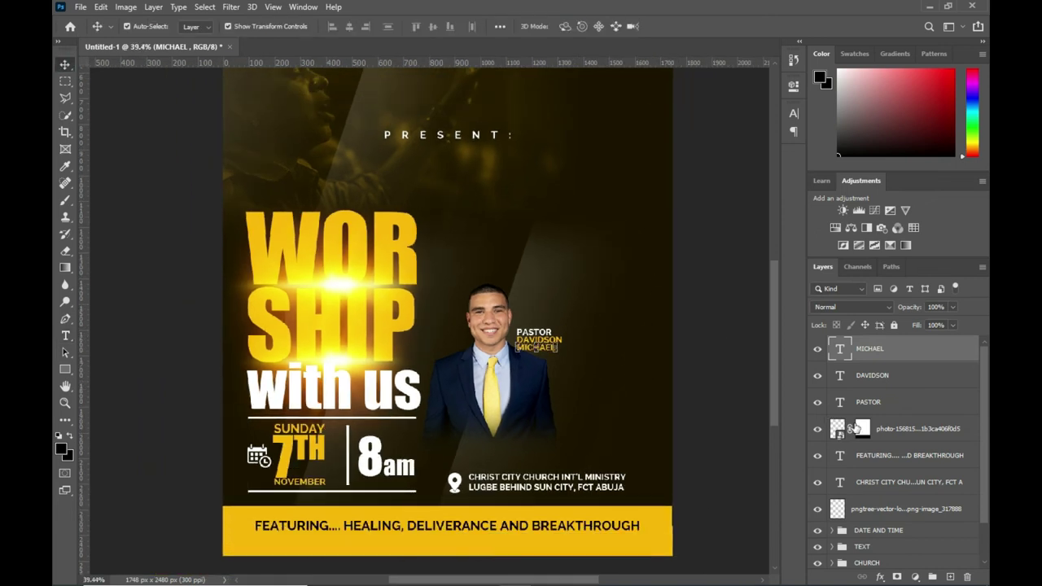
{"action": "left_click", "coordinate": [421, 573]}
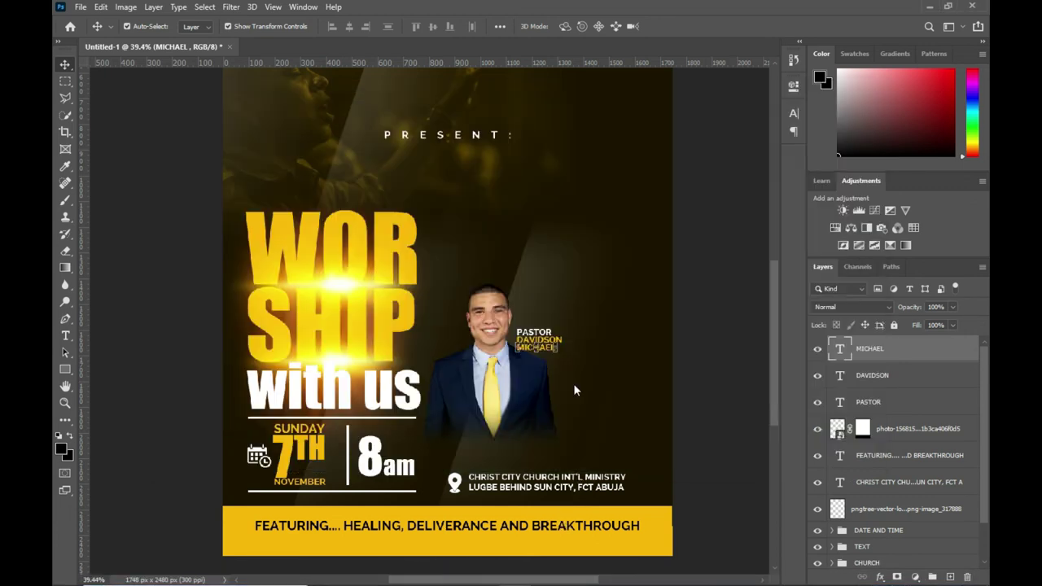
{"action": "left_click_drag", "start_coordinate": [672, 199], "coordinate": [573, 384]}
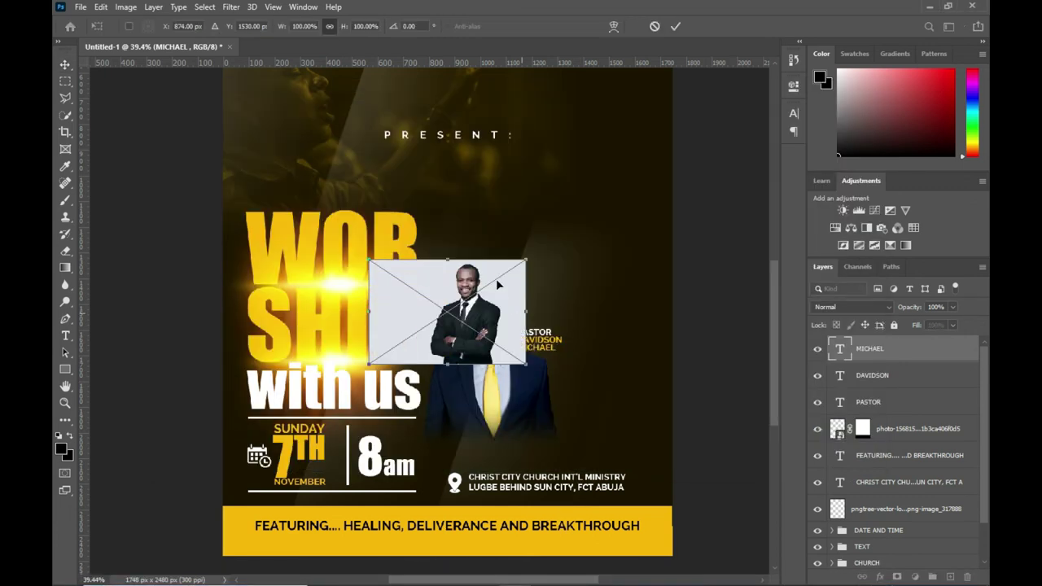
{"action": "left_click_drag", "start_coordinate": [528, 259], "coordinate": [612, 204]}
{"action": "left_click_drag", "start_coordinate": [520, 277], "coordinate": [584, 294]}
Rasterize the photo and cut out the man from the grey background.
{"action": "right_click", "coordinate": [854, 352]}
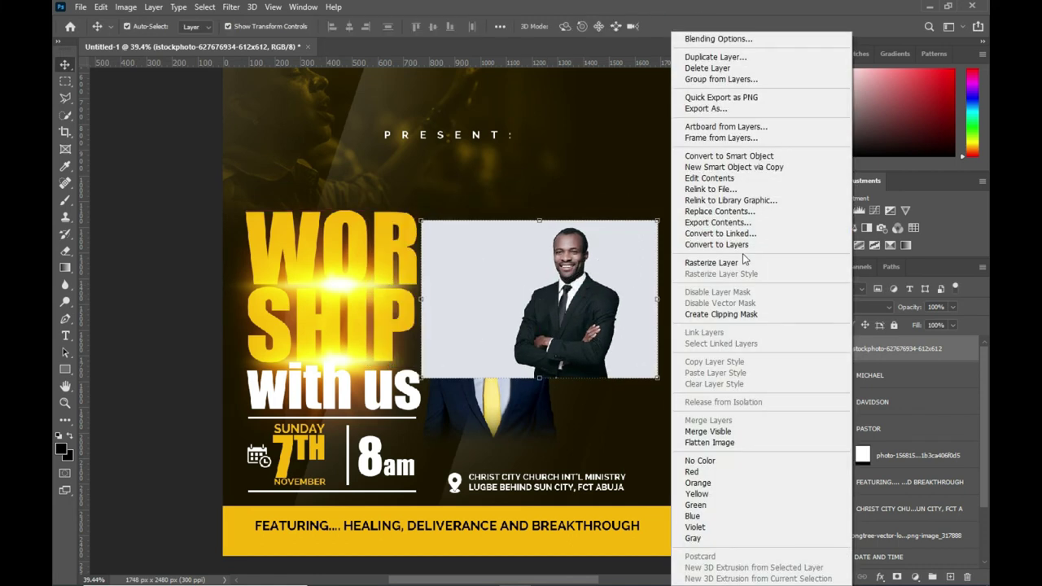
{"action": "left_click", "coordinate": [717, 263]}
{"action": "left_click", "coordinate": [64, 114]}
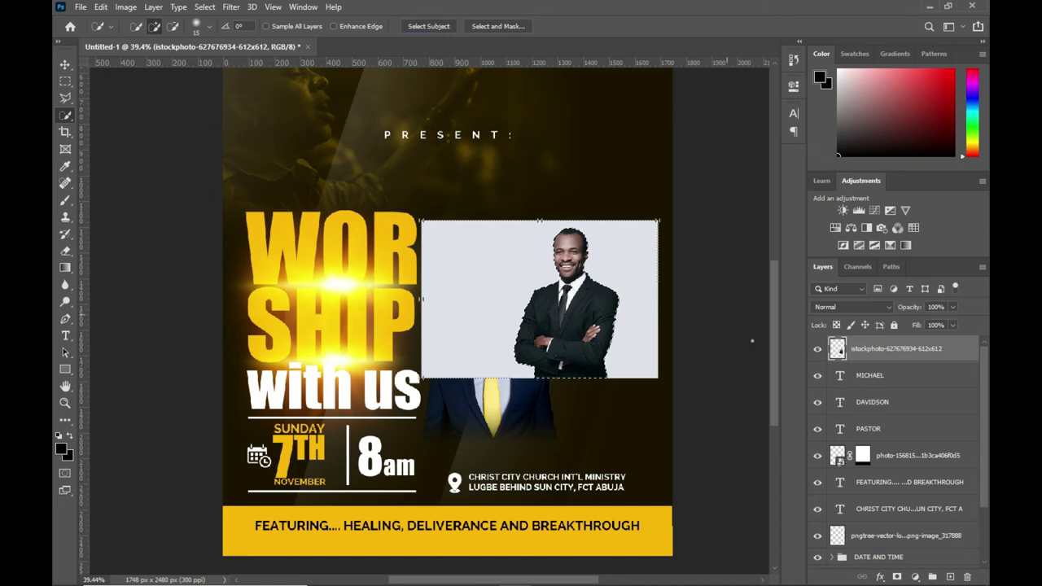
{"action": "left_click", "coordinate": [897, 577]}
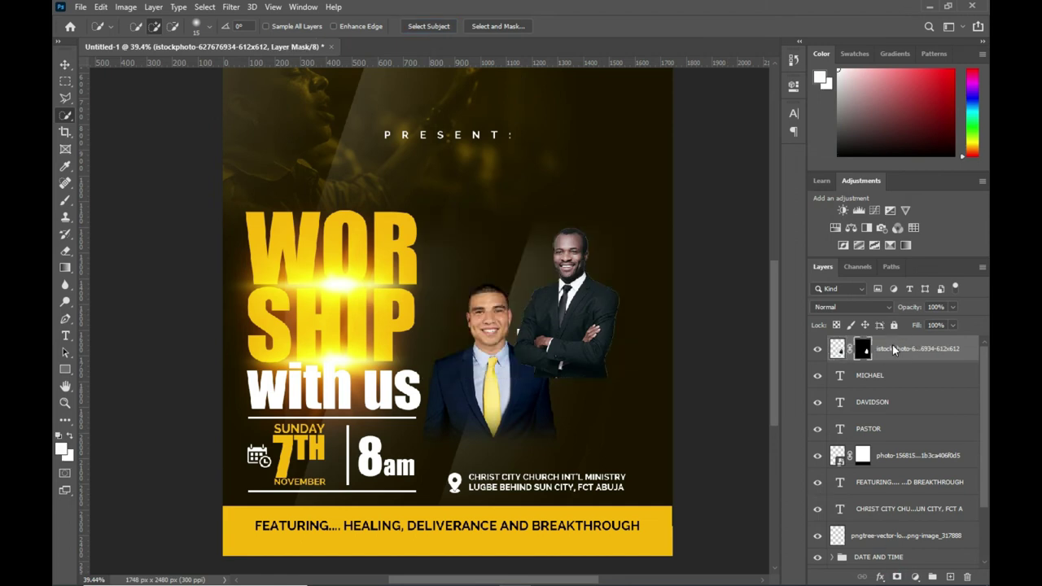
Convert it to a smart object, move it right and down, and add a layer mask.
{"action": "right_click", "coordinate": [895, 350]}
{"action": "left_click", "coordinate": [765, 212]}
{"action": "left_click", "coordinate": [65, 64]}
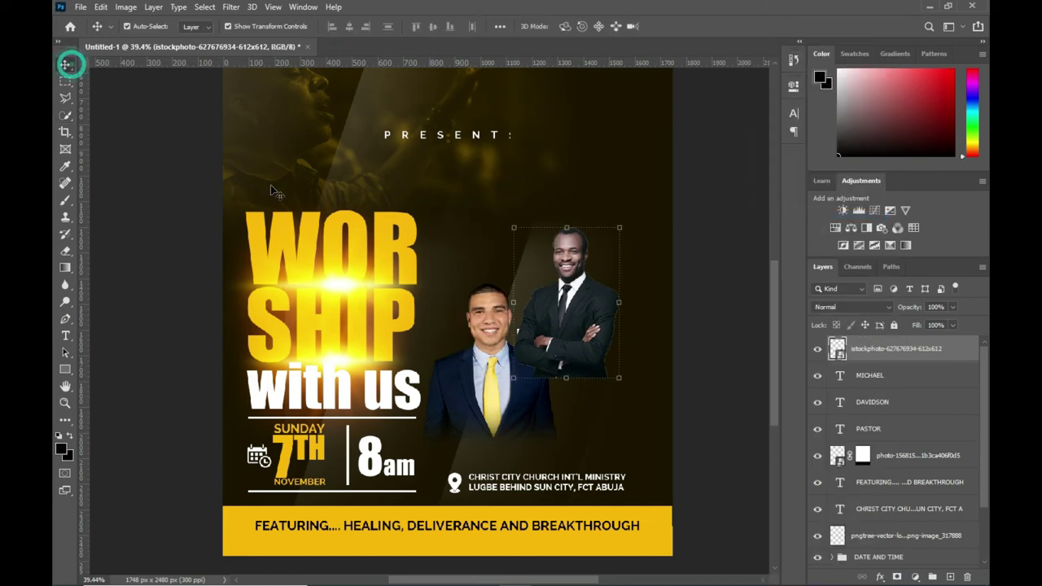
{"action": "left_click_drag", "start_coordinate": [566, 325], "coordinate": [609, 367]}
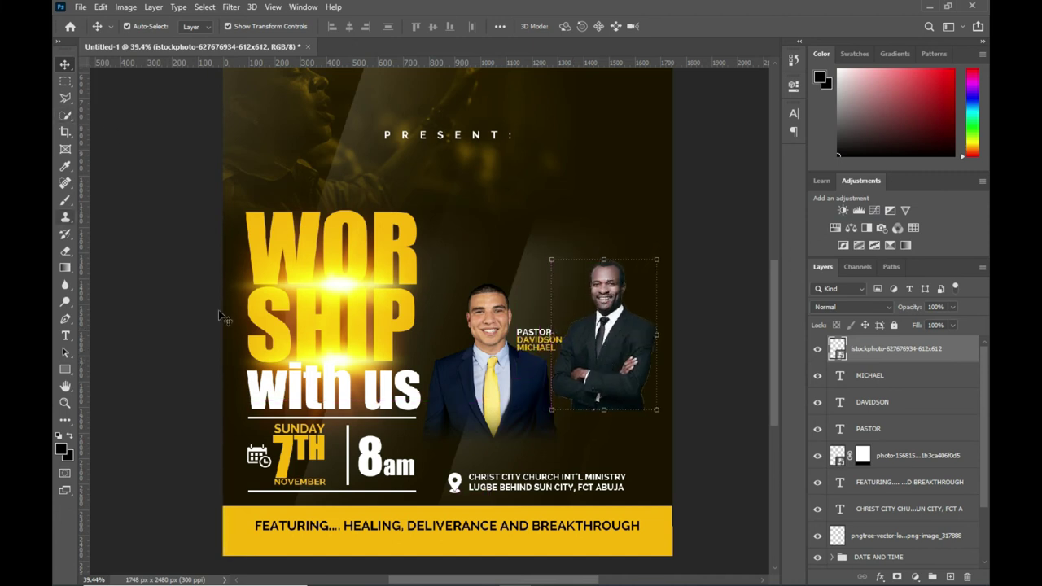
{"action": "left_click", "coordinate": [896, 576]}
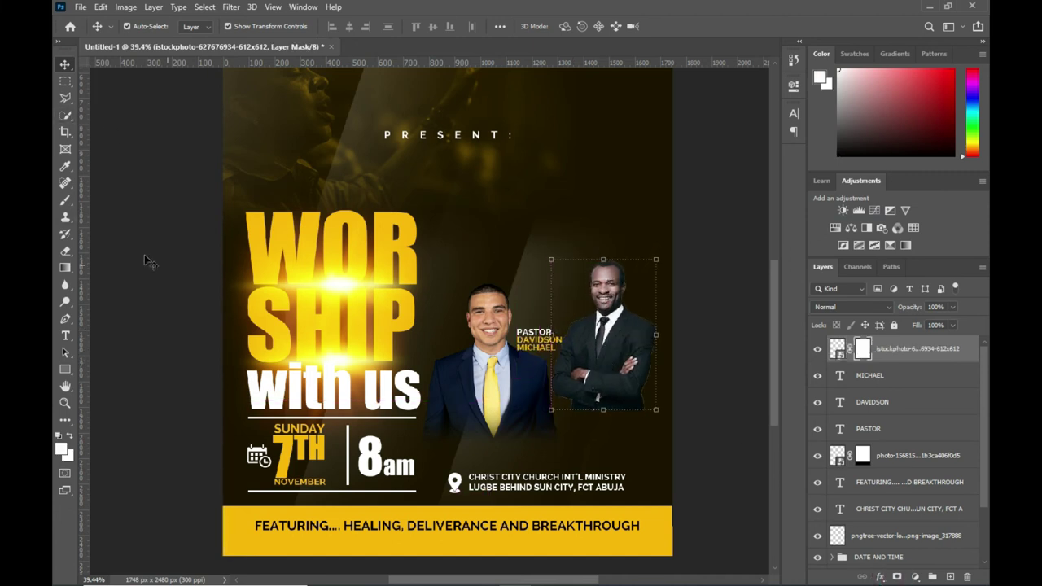
Fade the photo's lower part with a dark-to-transparent gradient on the mask.
{"action": "left_click", "coordinate": [65, 266]}
{"action": "left_click", "coordinate": [601, 417]}
{"action": "key", "text": "x"}
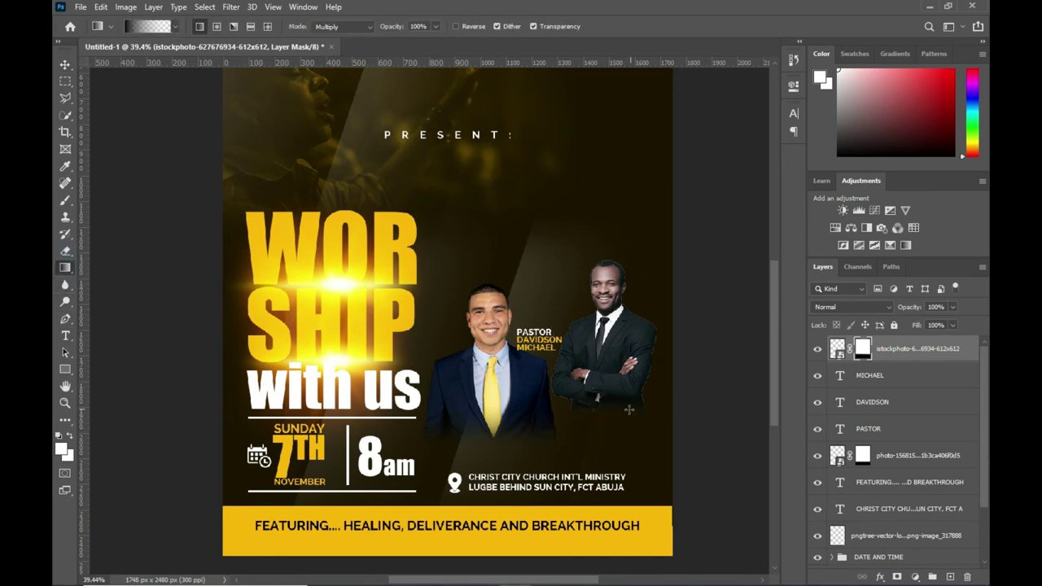
{"action": "left_click_drag", "start_coordinate": [598, 423], "coordinate": [610, 407]}
{"action": "left_click", "coordinate": [66, 65]}
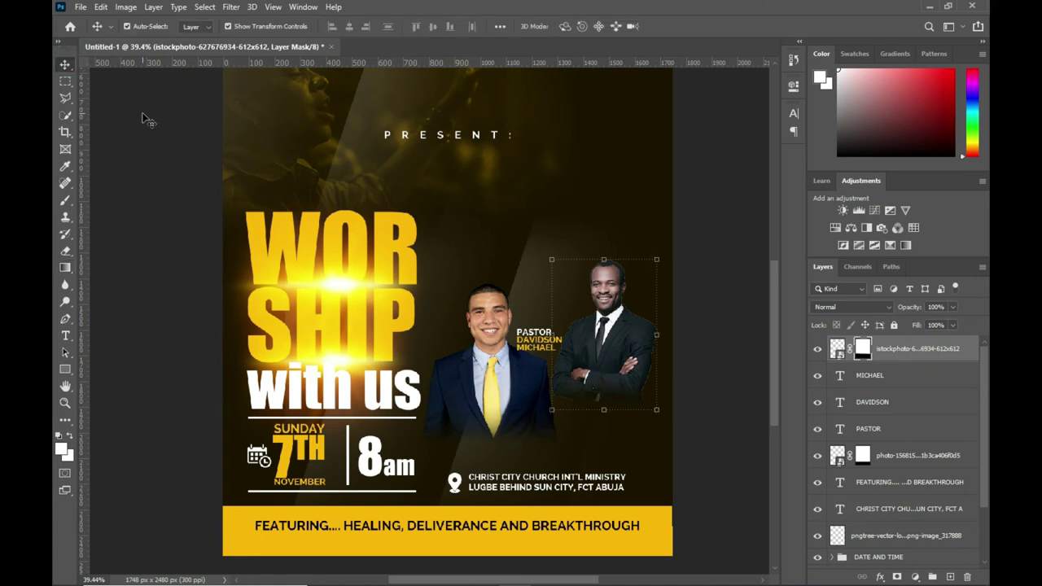
{"action": "left_click", "coordinate": [144, 116]}
{"action": "left_click", "coordinate": [876, 377]}
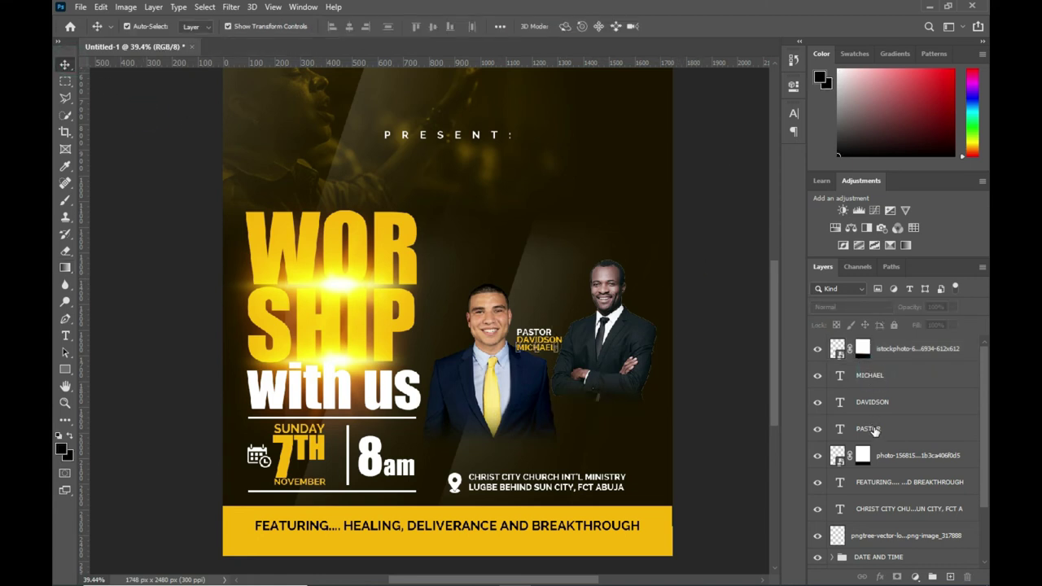
Duplicate the three caption layers and move the copy beside the standing pastor's head.
{"action": "left_click", "coordinate": [878, 416], "text": "shift"}
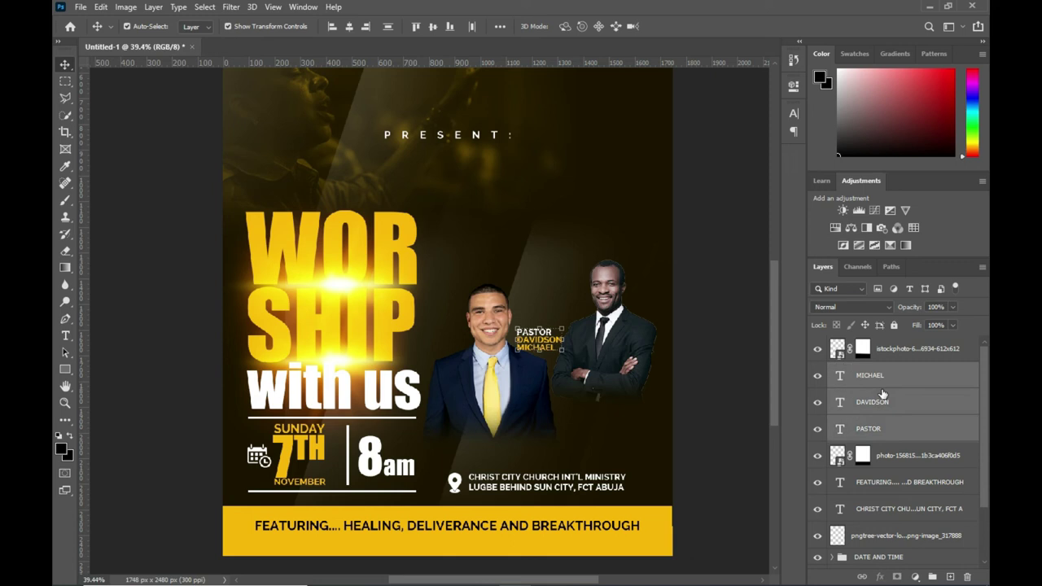
{"action": "key", "text": "ctrl+j"}
{"action": "left_click_drag", "start_coordinate": [883, 382], "coordinate": [880, 338]}
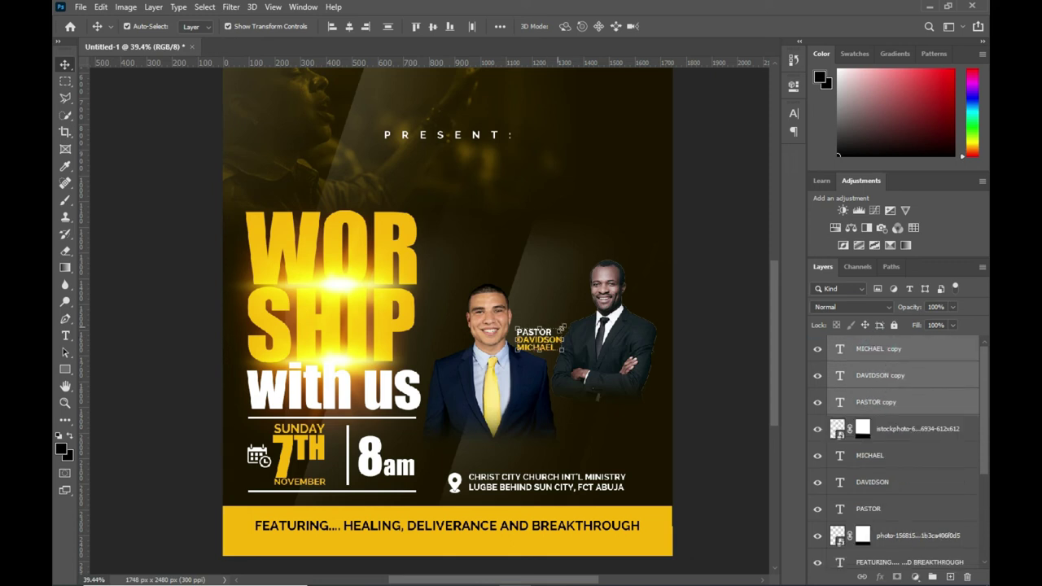
{"action": "key", "text": "ctrl+t"}
{"action": "scroll", "coordinate": [530, 349], "scroll_direction": "up", "scroll_amount": 2, "text": "alt"}
{"action": "scroll", "coordinate": [529, 348], "scroll_direction": "up", "scroll_amount": 1, "text": "alt"}
{"action": "mouse_move", "coordinate": [528, 347]}
{"action": "left_mouse_down"}
{"action": "mouse_move", "coordinate": [558, 262]}
{"action": "mouse_move", "coordinate": [558, 272]}
{"action": "left_mouse_up"}
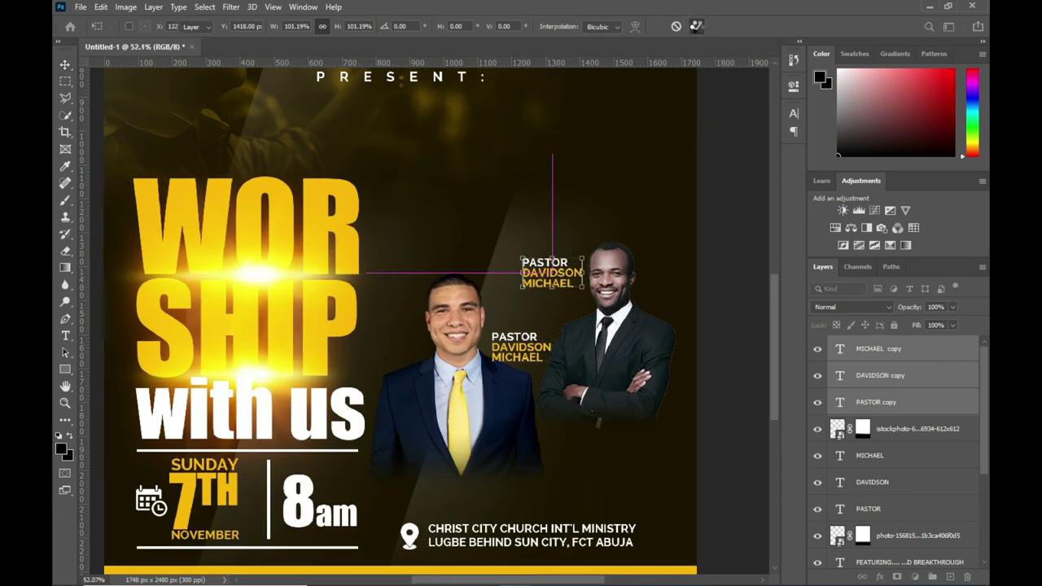
{"action": "left_click", "coordinate": [698, 26]}
Replace the copied first name with the second pastor's first name from the notes.
{"action": "left_click", "coordinate": [471, 302]}
{"action": "left_click", "coordinate": [547, 275]}
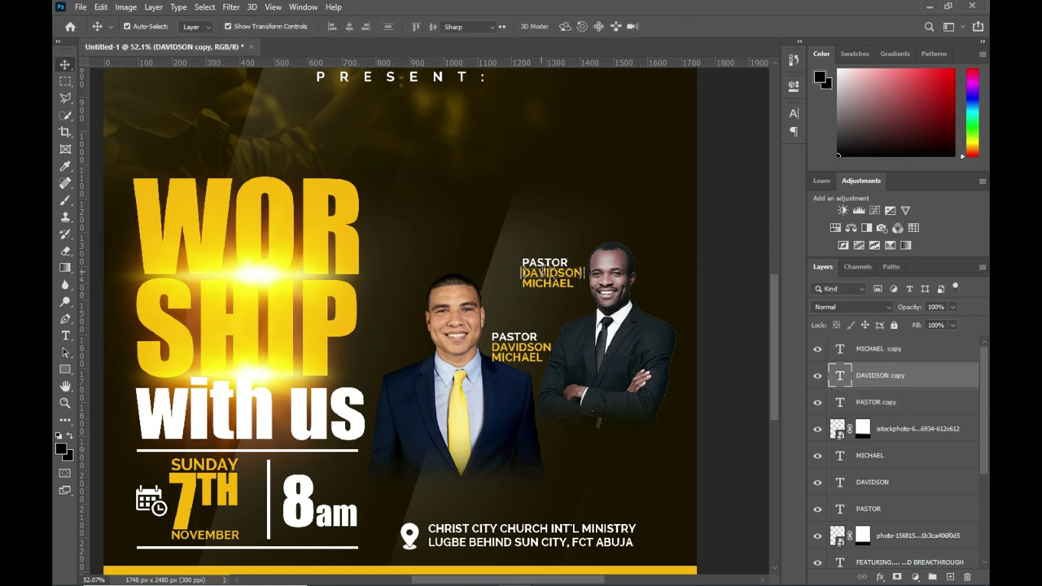
{"action": "double_click", "coordinate": [551, 273]}
{"action": "left_click", "coordinate": [547, 574]}
{"action": "left_click_drag", "start_coordinate": [224, 430], "coordinate": [258, 428]}
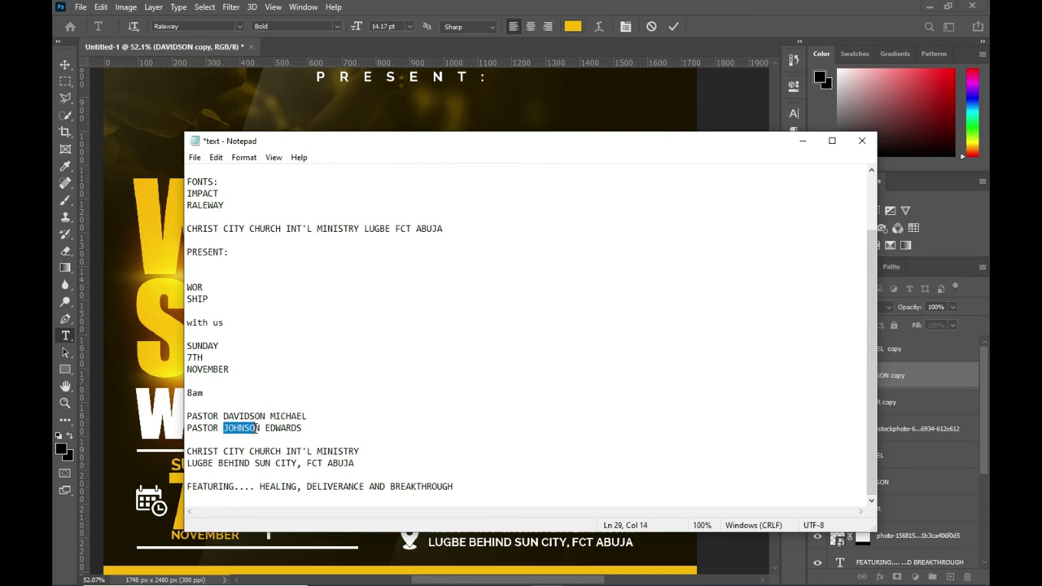
{"action": "key", "text": "ctrl+c"}
{"action": "left_click", "coordinate": [802, 141]}
{"action": "key", "text": "ctrl+v"}
{"action": "left_click", "coordinate": [675, 27]}
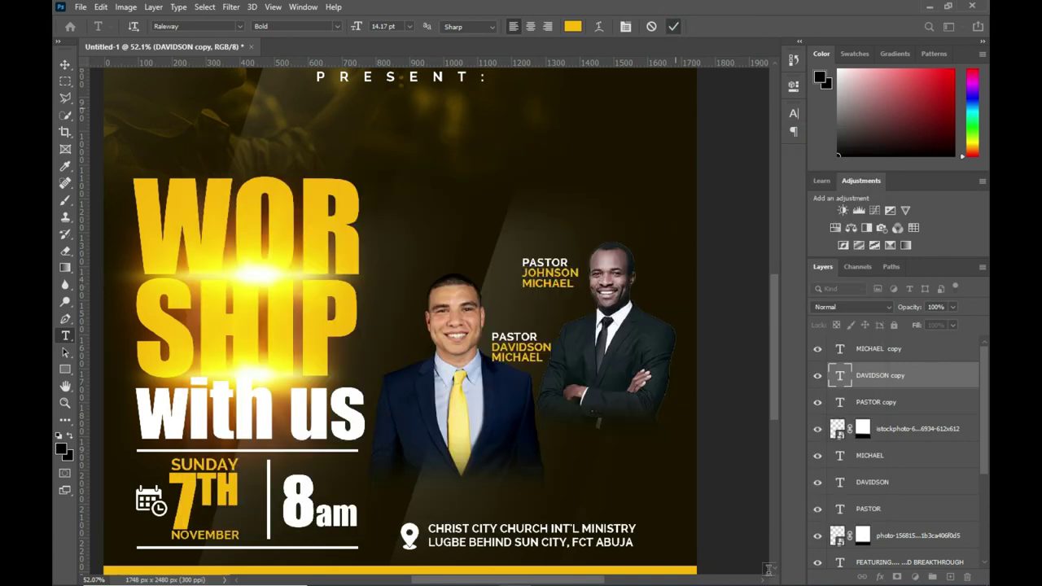
Replace the copied surname with the second pastor's surname from the notes.
{"action": "left_click", "coordinate": [544, 573]}
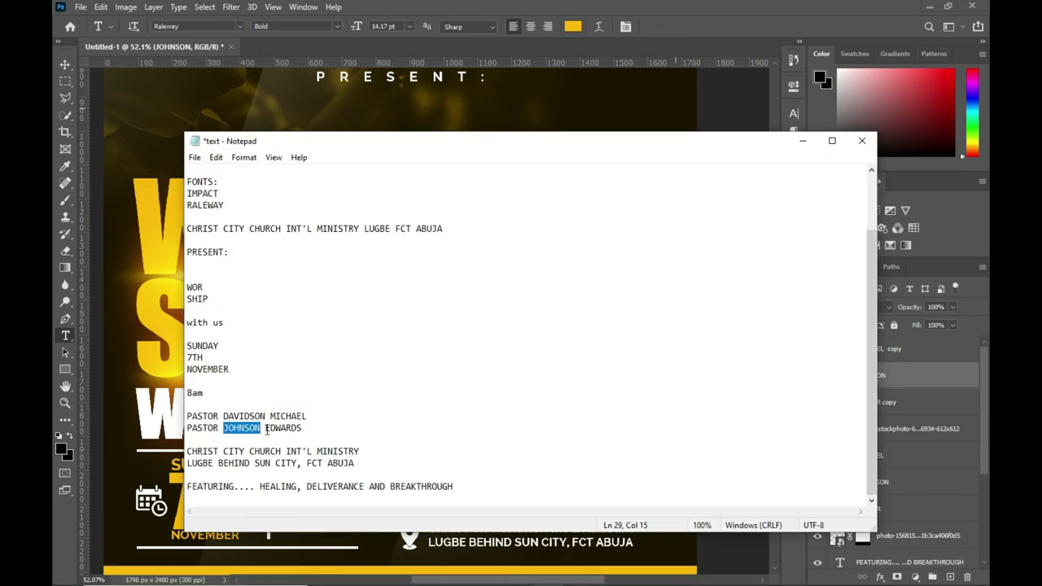
{"action": "left_click_drag", "start_coordinate": [266, 429], "coordinate": [304, 428]}
{"action": "left_click", "coordinate": [802, 141]}
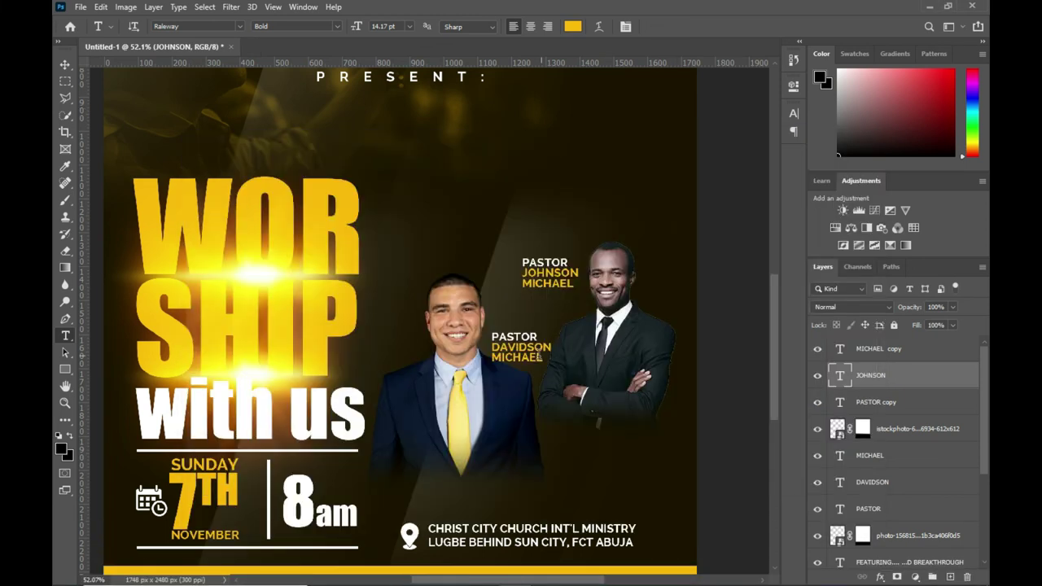
{"action": "left_click", "coordinate": [577, 285]}
{"action": "double_click", "coordinate": [576, 286]}
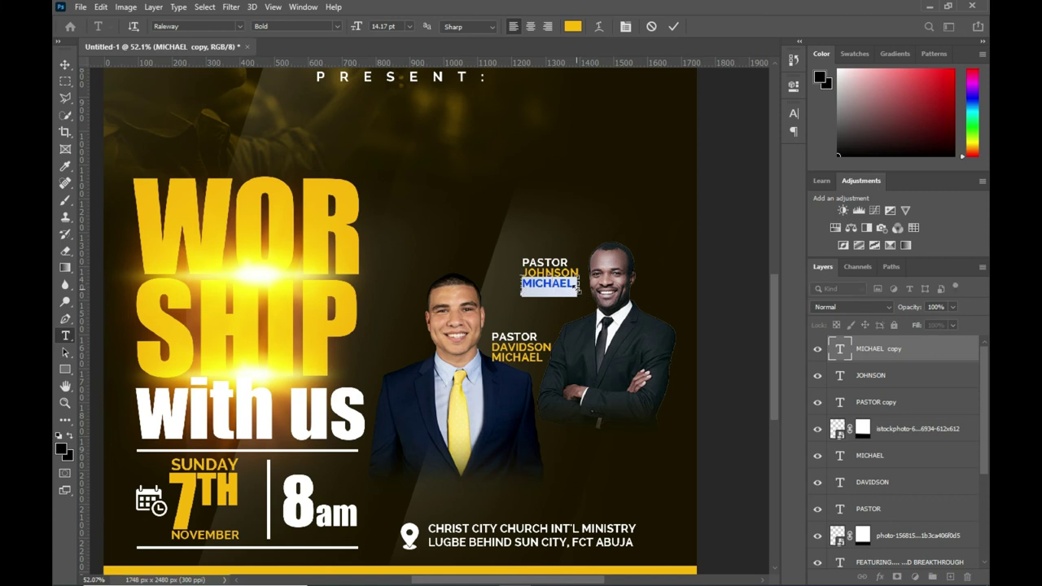
{"action": "key", "text": "ctrl+v"}
{"action": "left_click", "coordinate": [674, 25]}
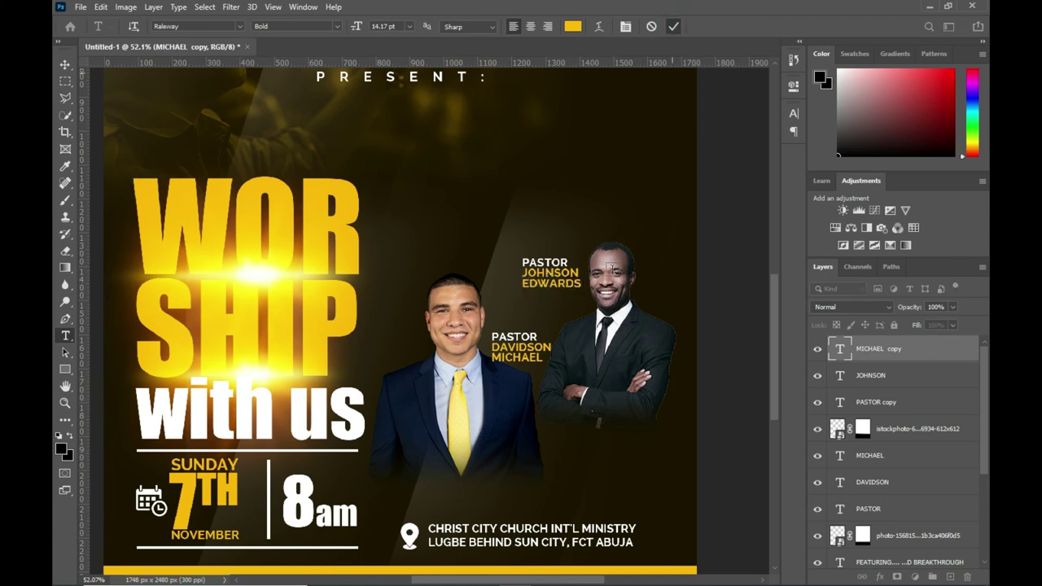
Try centring PASTOR over the first-name line, undo it, and reselect the name layer.
{"action": "left_click", "coordinate": [65, 64]}
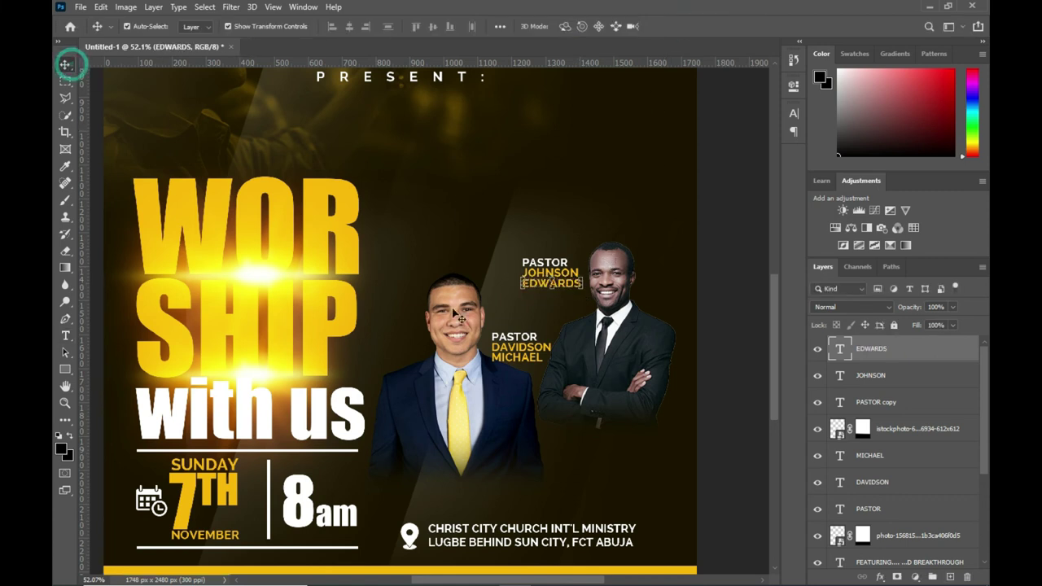
{"action": "left_click", "coordinate": [880, 401]}
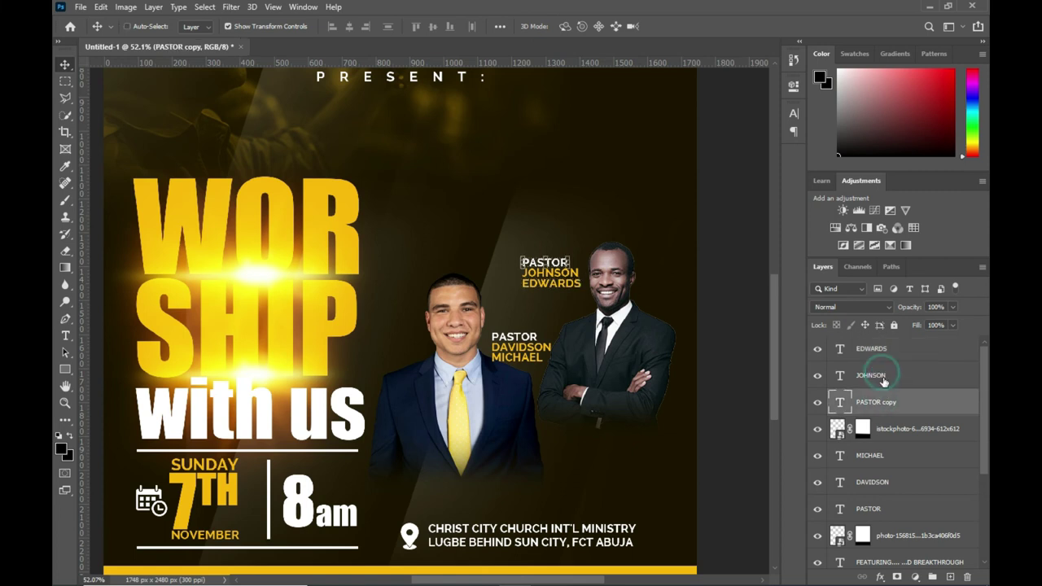
{"action": "left_click", "coordinate": [882, 374], "text": "shift"}
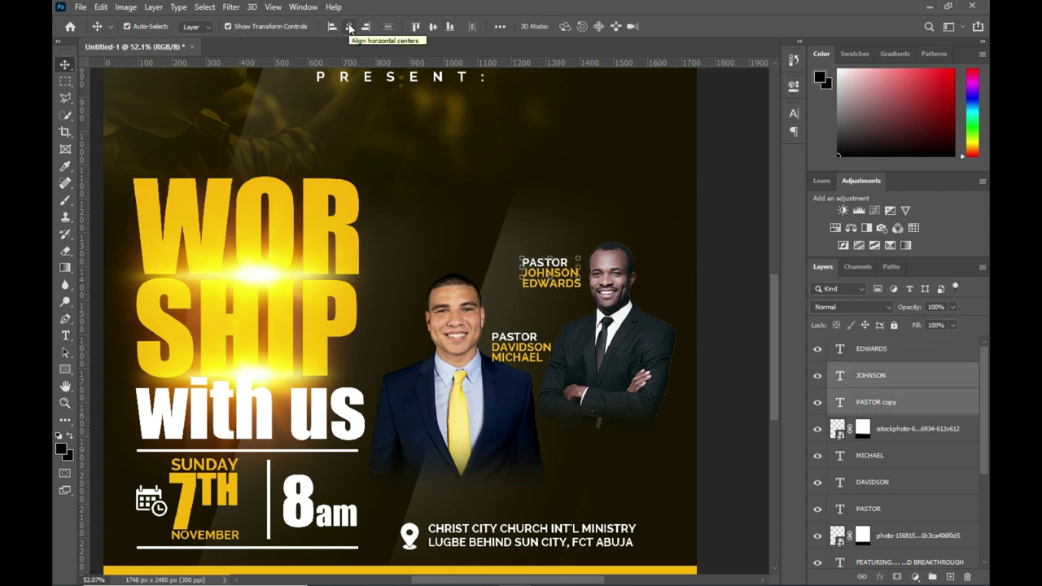
{"action": "left_click", "coordinate": [350, 27]}
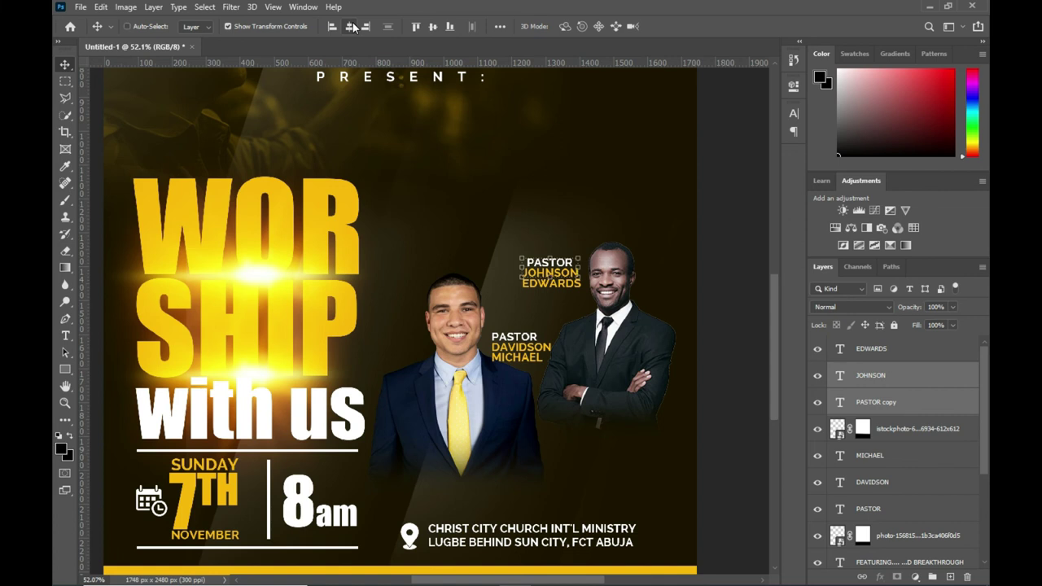
{"action": "key", "text": "ctrl+z"}
{"action": "key", "text": "ctrl+z"}
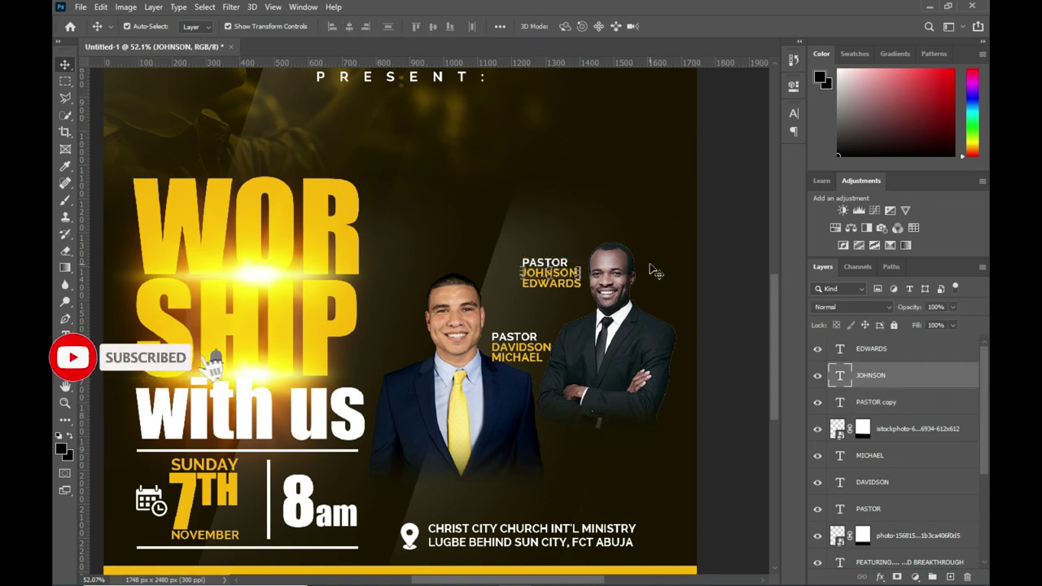
{"action": "left_click", "coordinate": [728, 226]}
{"action": "scroll", "coordinate": [633, 212], "scroll_direction": "down", "scroll_amount": 1, "text": "alt"}
{"action": "scroll", "coordinate": [644, 199], "scroll_direction": "down", "scroll_amount": 1, "text": "alt"}
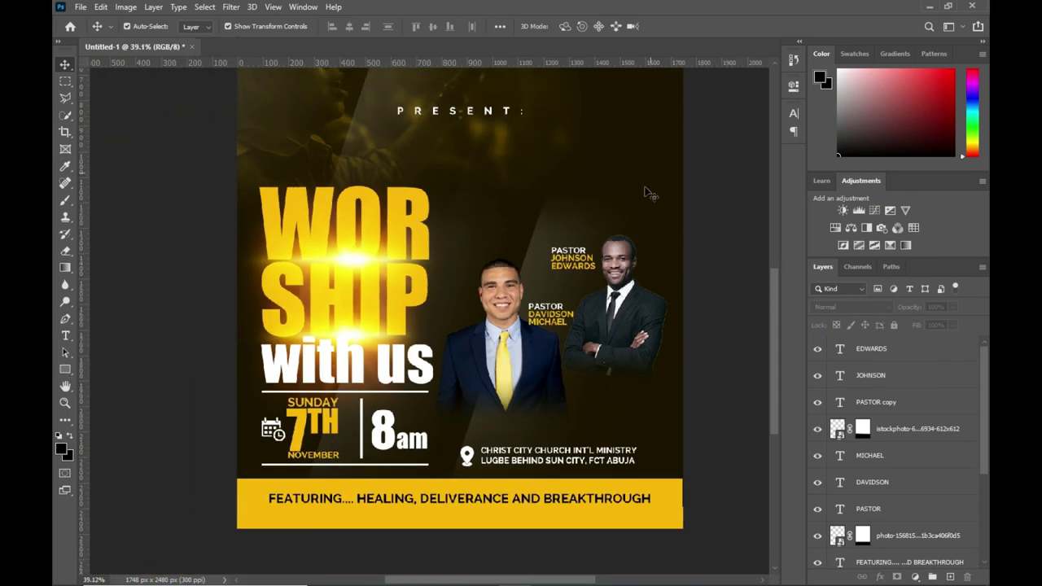
{"action": "left_click", "coordinate": [596, 265]}
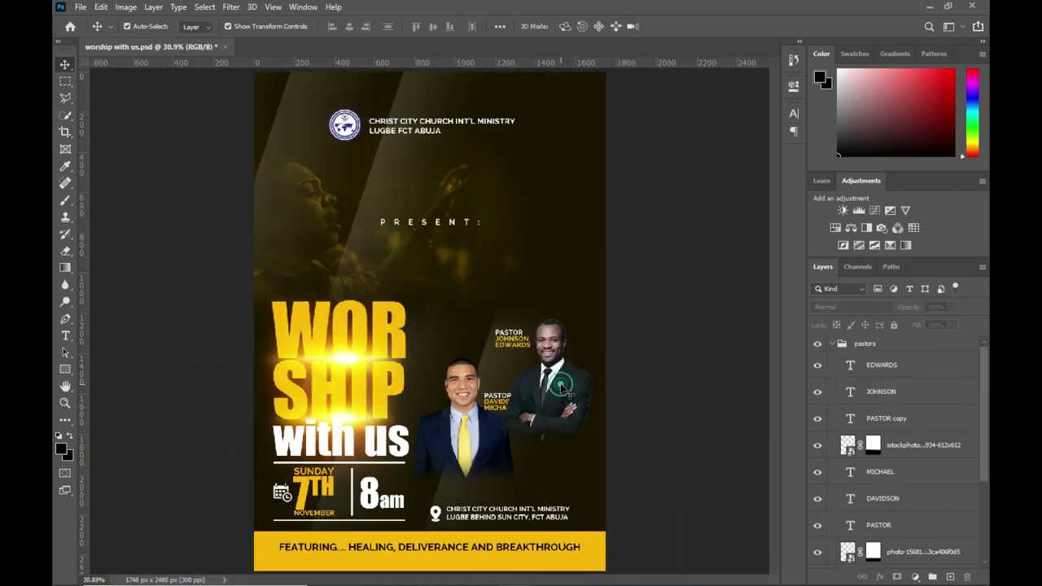
{"action": "left_click", "coordinate": [561, 388]}
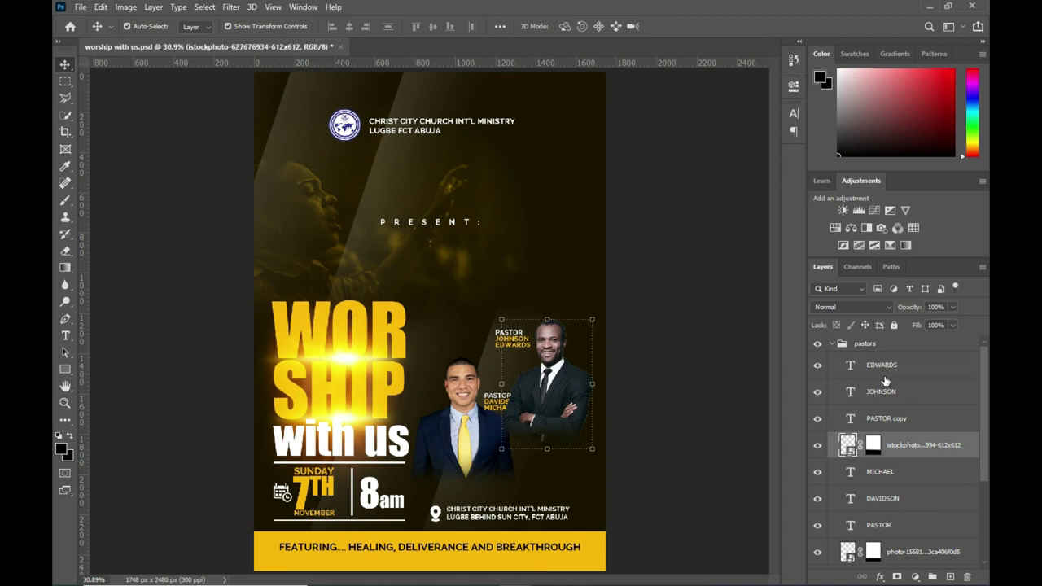
{"action": "left_click", "coordinate": [879, 369], "text": "shift"}
{"action": "left_click_drag", "start_coordinate": [880, 368], "coordinate": [890, 563]}
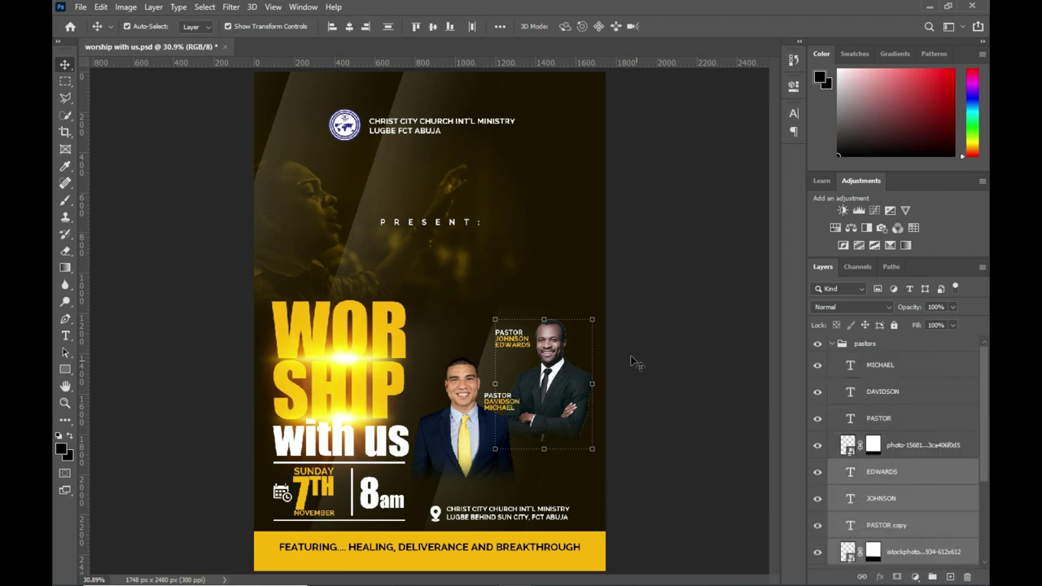
{"action": "left_click", "coordinate": [895, 527]}
{"action": "left_click", "coordinate": [890, 472], "text": "shift"}
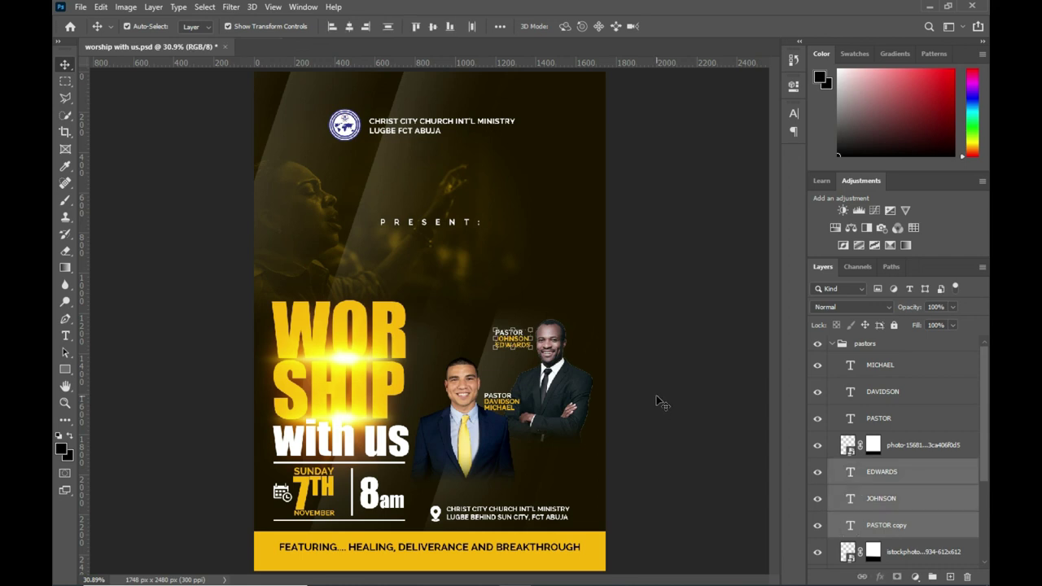
Shrink the JOHNSON EDWARDS name label to about 86% and nudge it right.
{"action": "scroll", "coordinate": [533, 352], "scroll_direction": "up", "scroll_amount": 5}
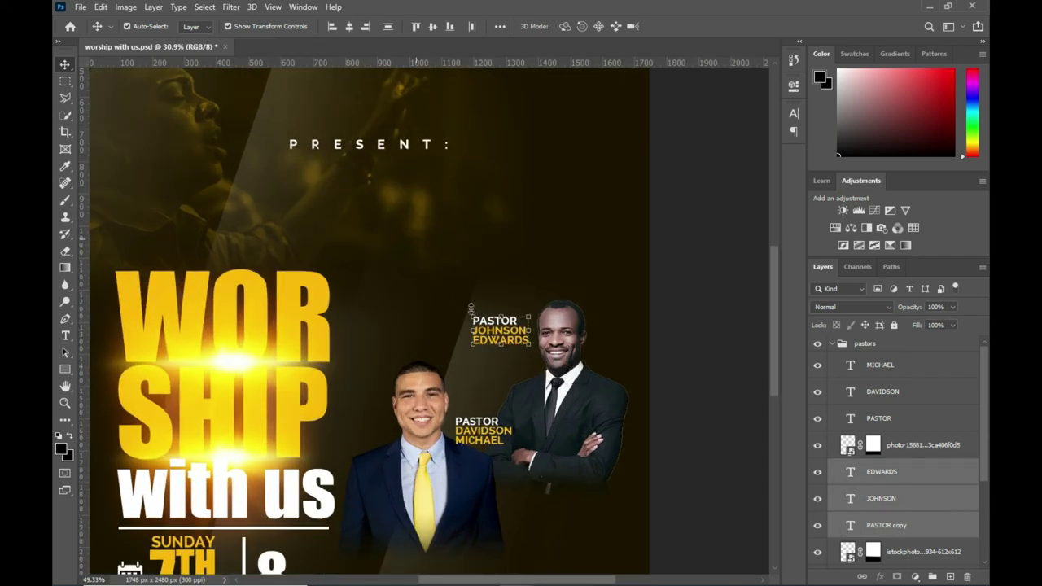
{"action": "left_click_drag", "start_coordinate": [473, 318], "coordinate": [489, 319]}
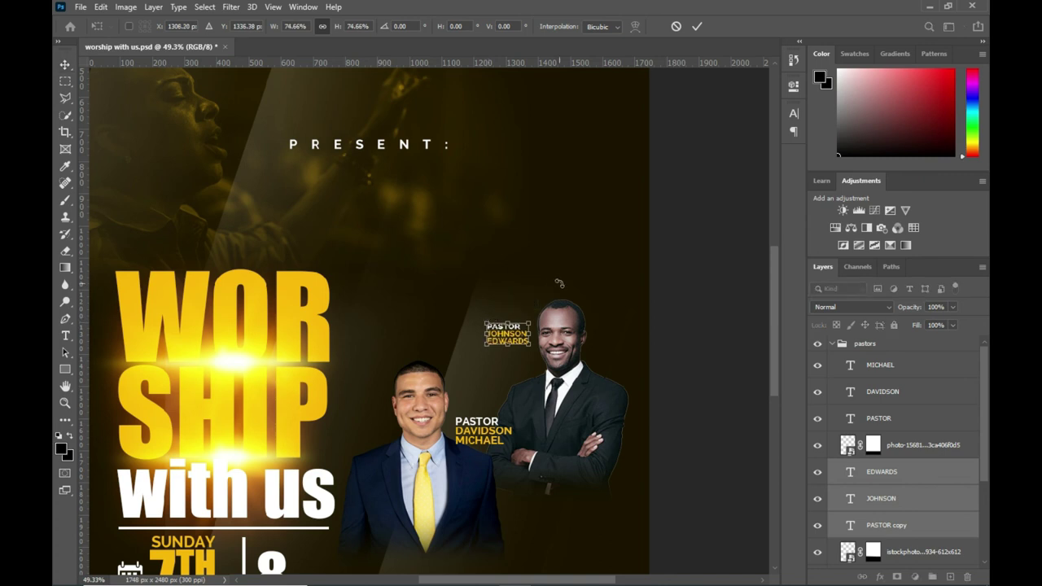
{"action": "key", "text": "Right"}
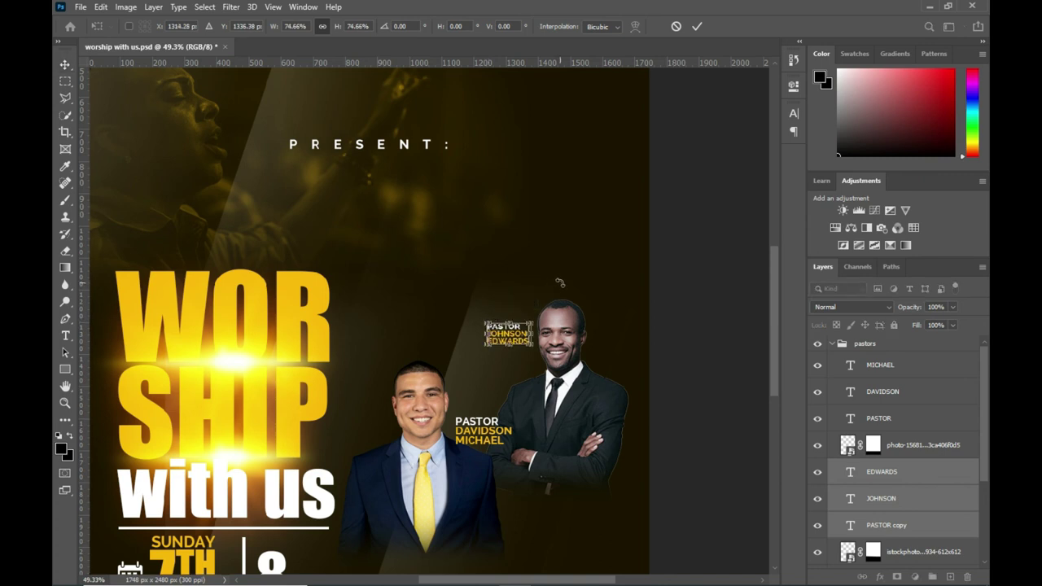
{"action": "key", "text": "shift+Right"}
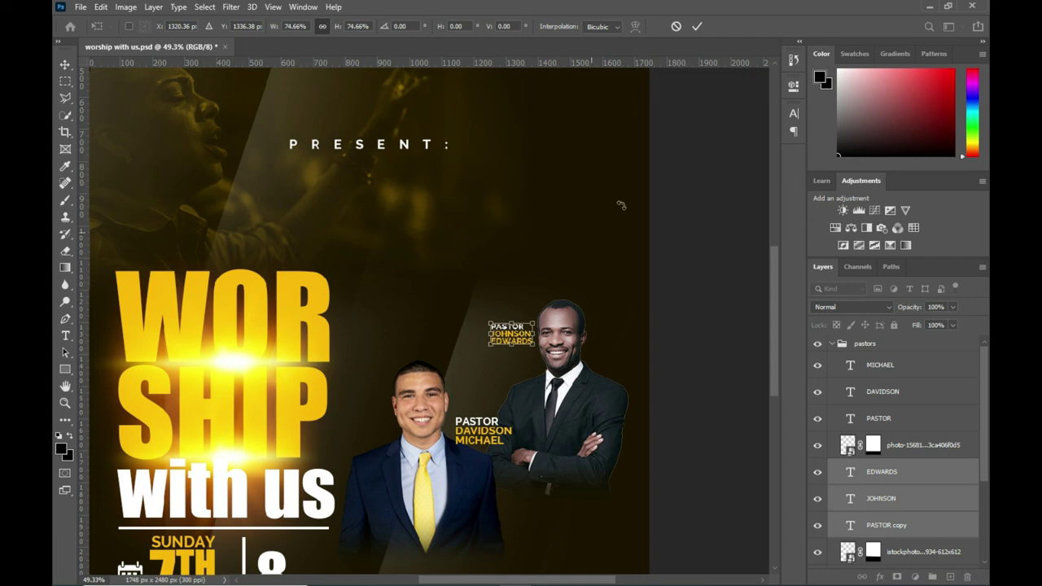
{"action": "left_click", "coordinate": [700, 26]}
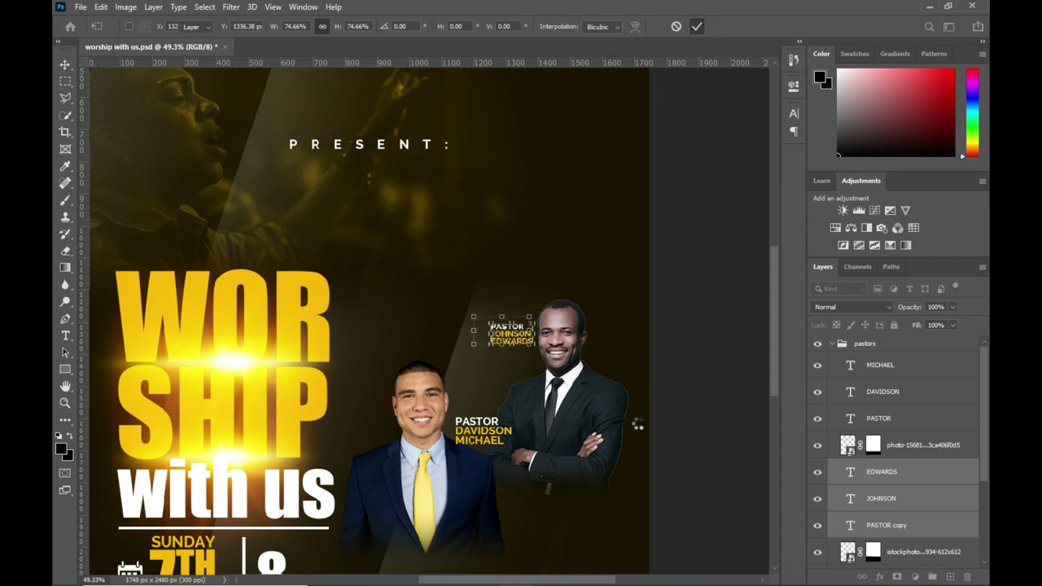
{"action": "left_click", "coordinate": [880, 418]}
{"action": "left_click", "coordinate": [884, 364], "text": "shift"}
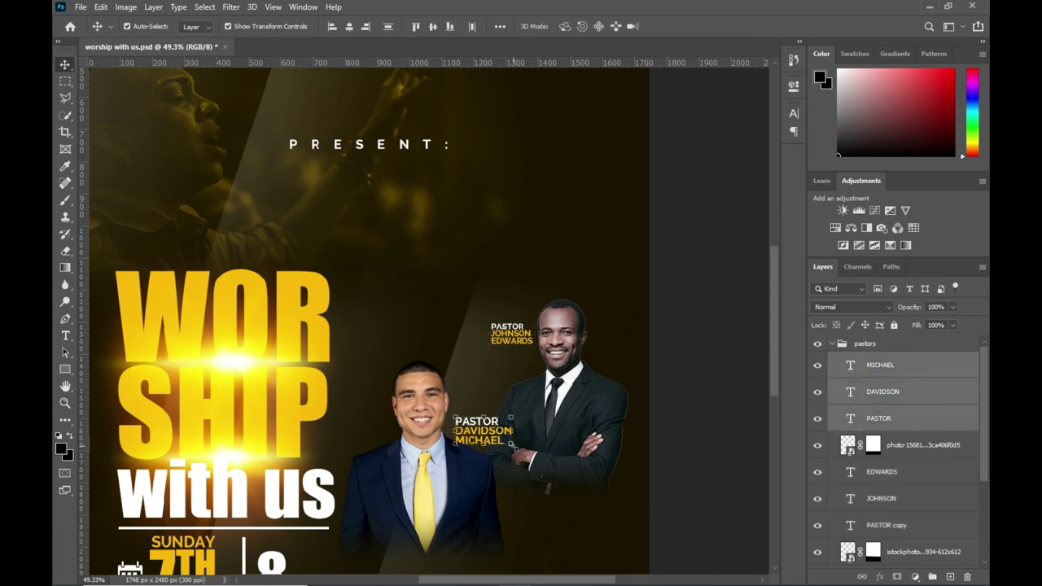
{"action": "left_click_drag", "start_coordinate": [511, 444], "coordinate": [474, 441]}
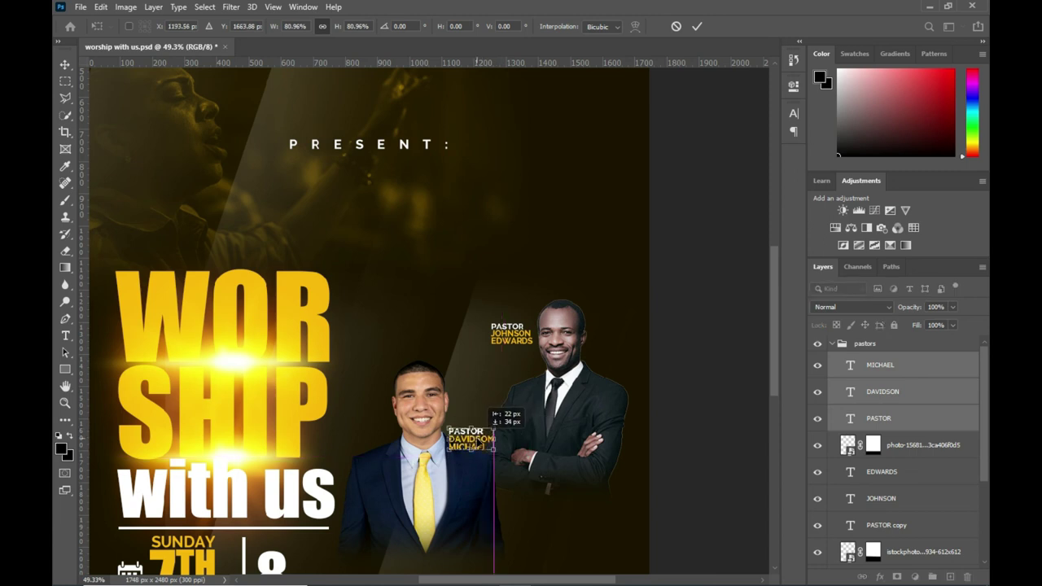
{"action": "left_click", "coordinate": [697, 26]}
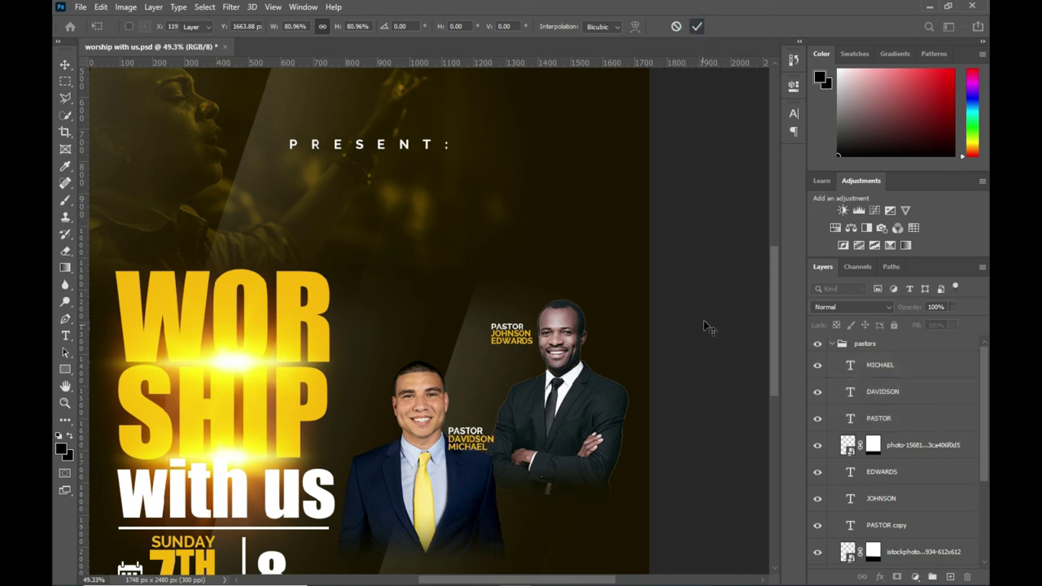
{"action": "scroll", "coordinate": [700, 322], "scroll_direction": "down", "scroll_amount": 1}
{"action": "scroll", "coordinate": [700, 323], "scroll_direction": "down", "scroll_amount": 1}
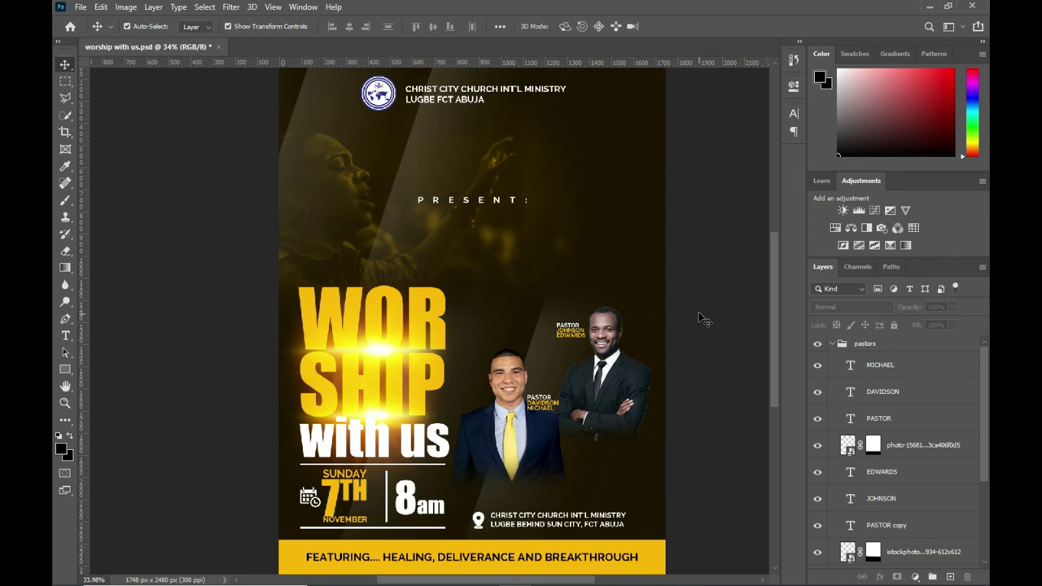
Collapse the pastors group and move it below the CHURCH group in the layer stack.
{"action": "left_click", "coordinate": [832, 344]}
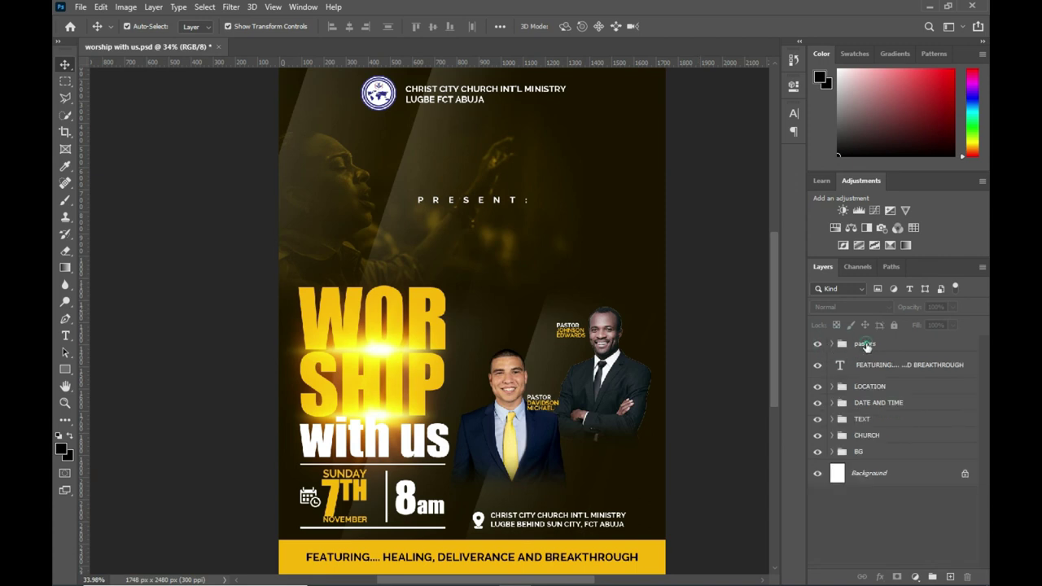
{"action": "left_click", "coordinate": [866, 345]}
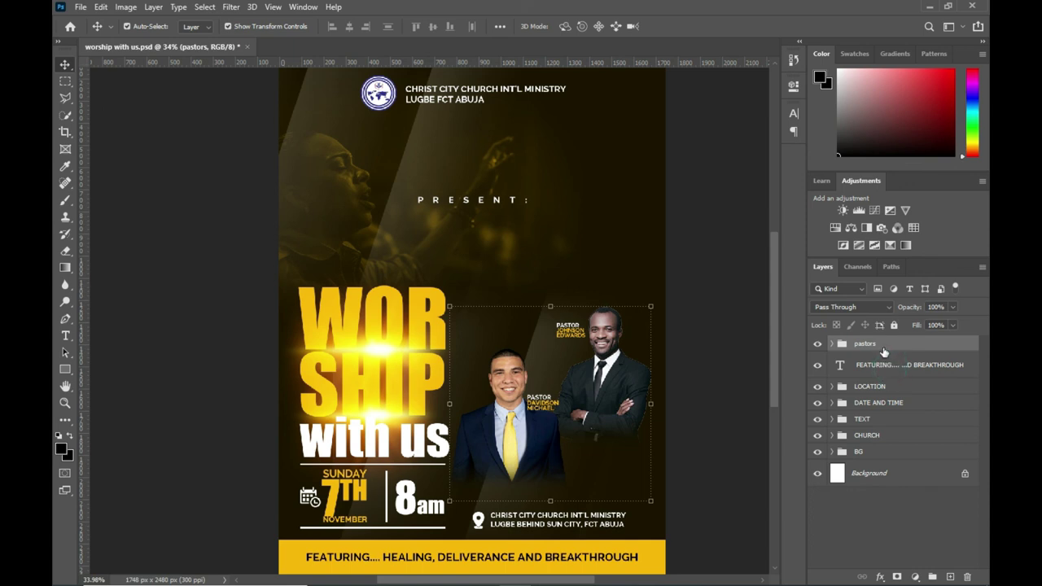
{"action": "left_click", "coordinate": [873, 363]}
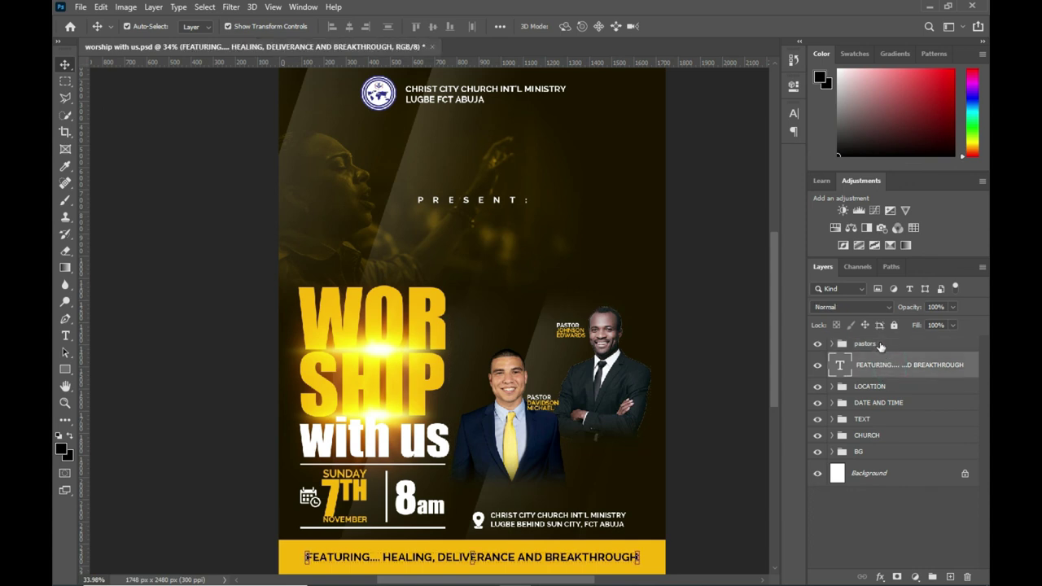
{"action": "left_click", "coordinate": [879, 345]}
{"action": "left_click_drag", "start_coordinate": [880, 345], "coordinate": [873, 445]}
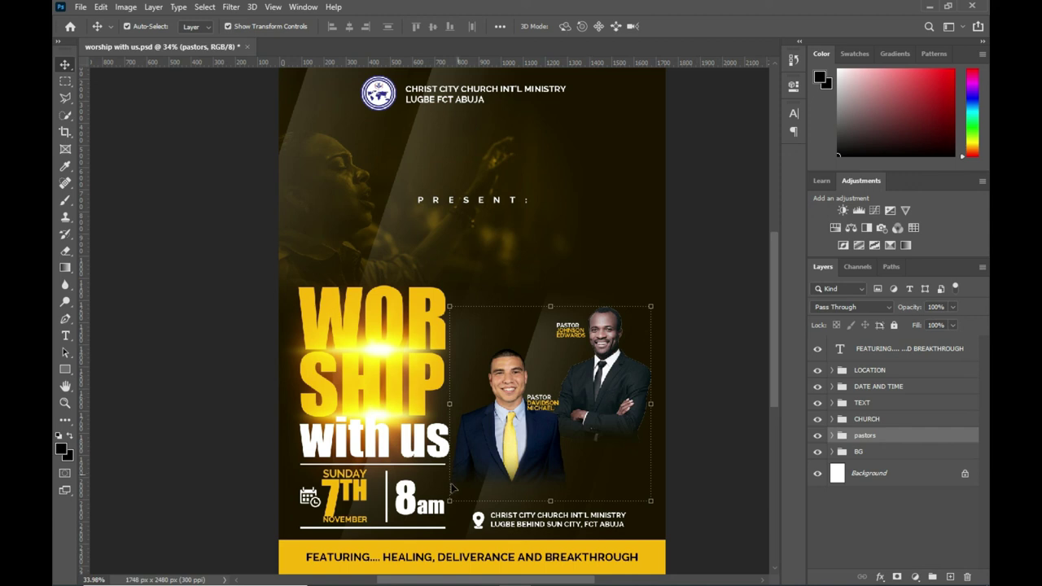
Enlarge the pastors group to about 113% and position it in the flyer's lower right.
{"action": "left_click_drag", "start_coordinate": [452, 499], "coordinate": [439, 511]}
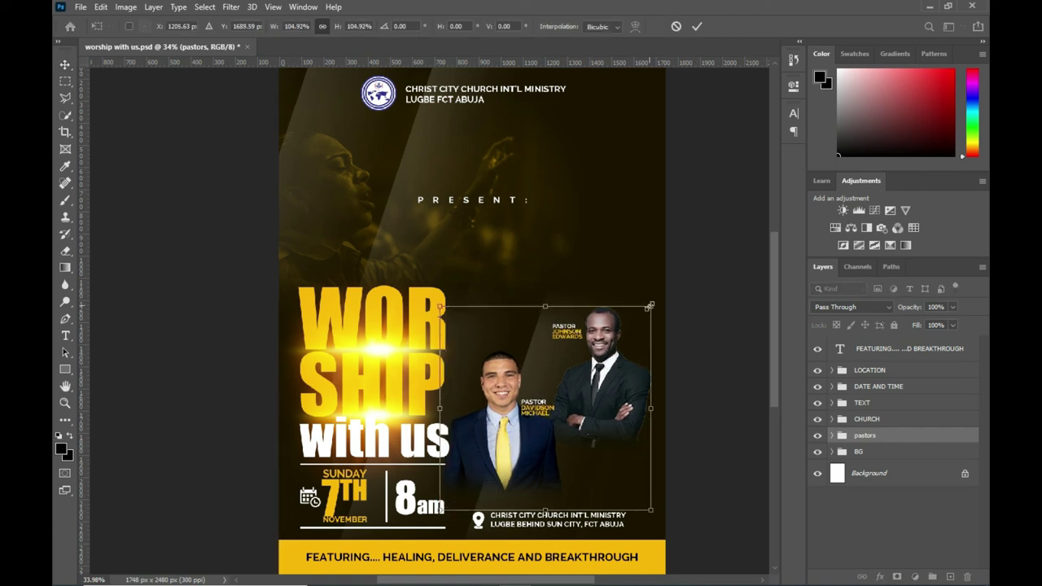
{"action": "left_click_drag", "start_coordinate": [650, 307], "coordinate": [661, 276]}
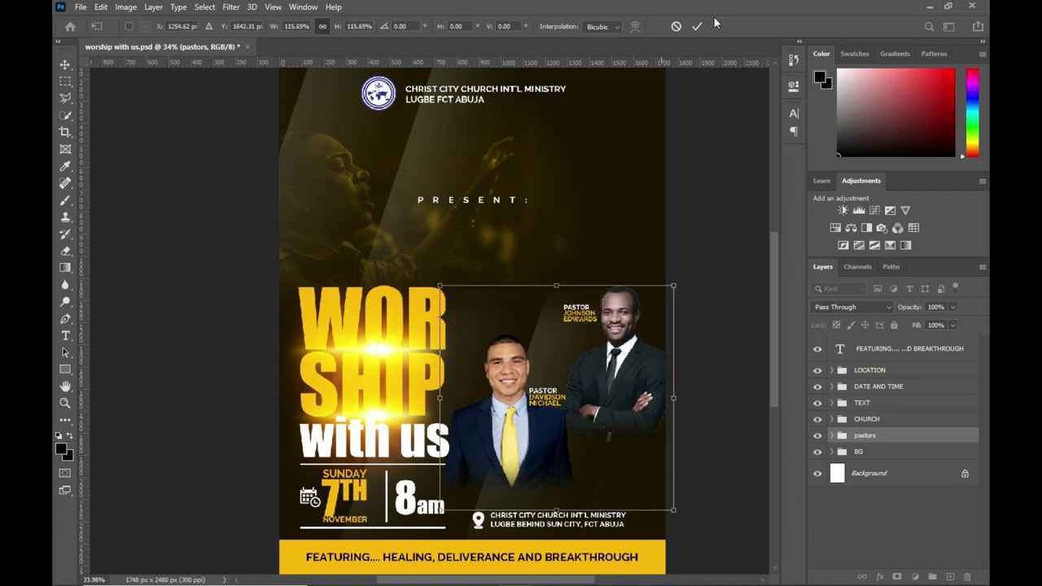
{"action": "left_click_drag", "start_coordinate": [675, 282], "coordinate": [667, 287]}
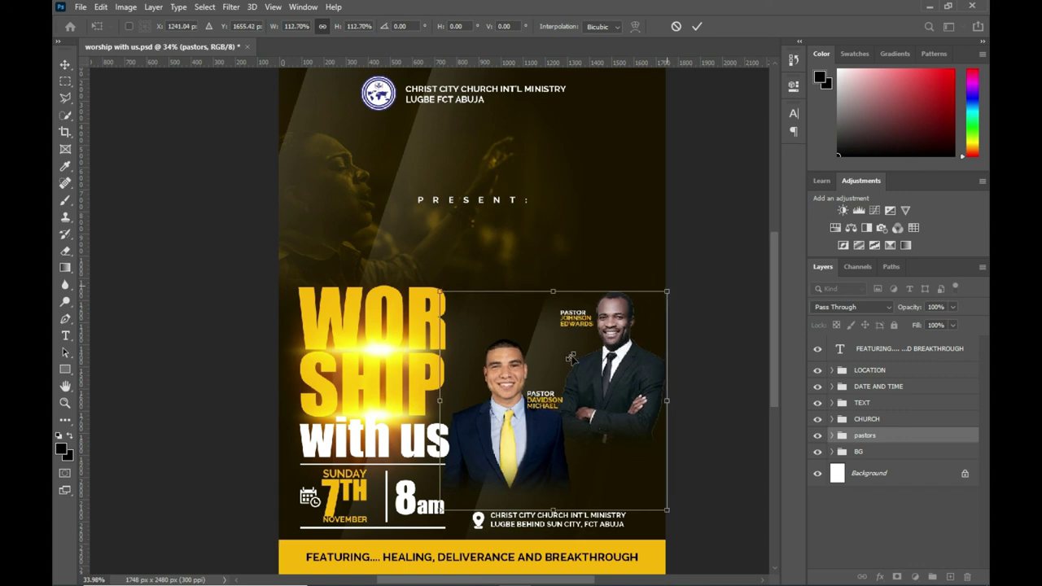
{"action": "left_click_drag", "start_coordinate": [572, 356], "coordinate": [573, 351]}
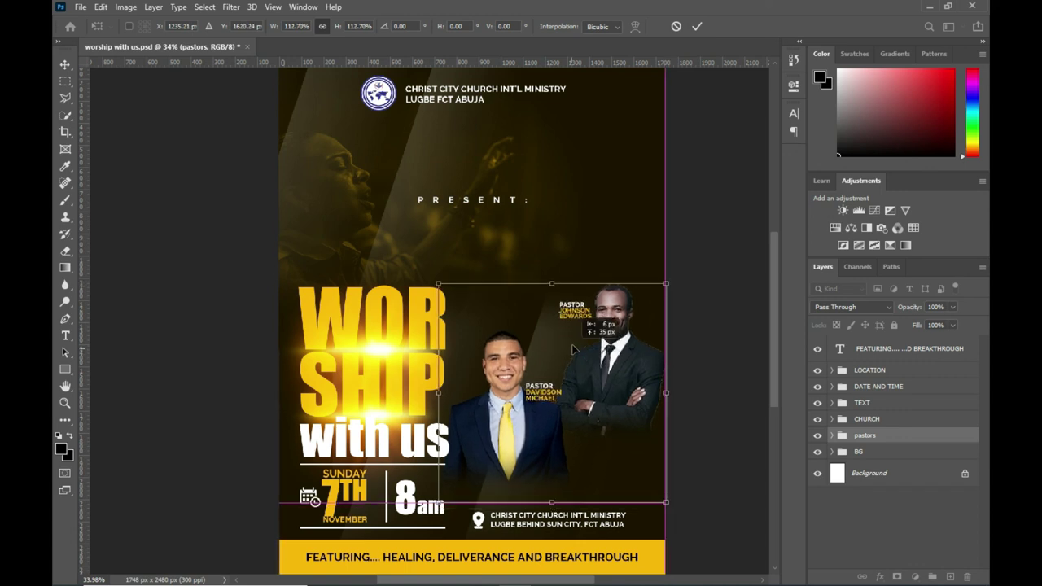
{"action": "left_click_drag", "start_coordinate": [573, 352], "coordinate": [573, 357]}
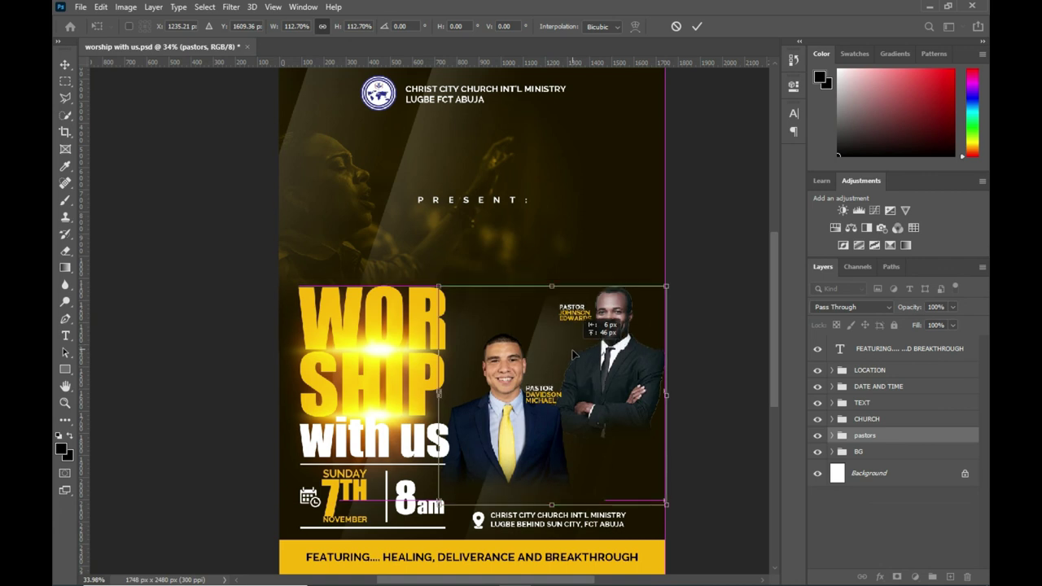
{"action": "left_click", "coordinate": [697, 26]}
{"action": "left_click", "coordinate": [704, 104]}
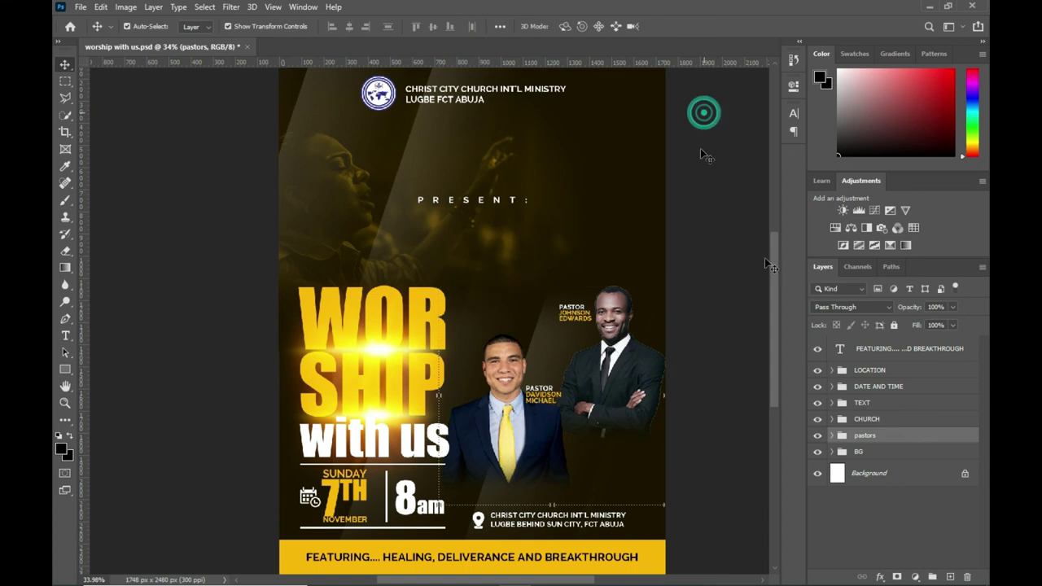
Group the FEATURING text layer into a group named FOOTER TEXT, then fit the flyer on screen.
{"action": "left_click", "coordinate": [874, 348]}
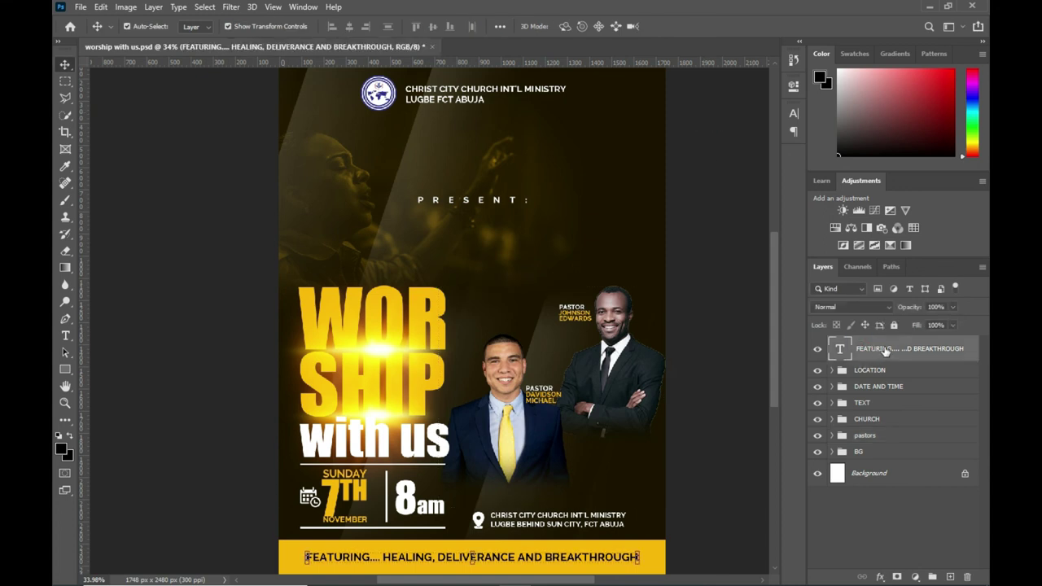
{"action": "key", "text": "ctrl+g"}
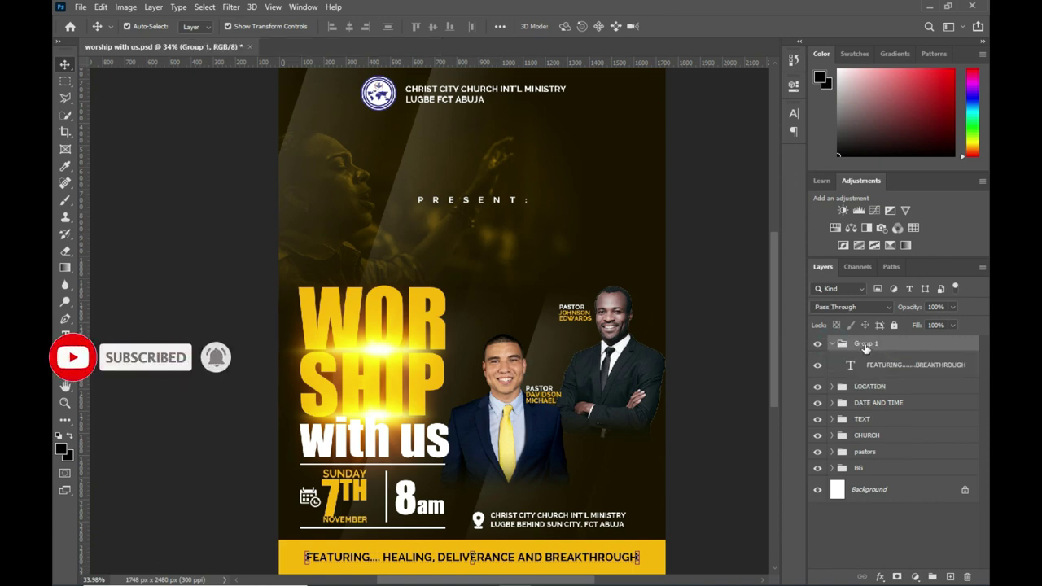
{"action": "double_click", "coordinate": [865, 343]}
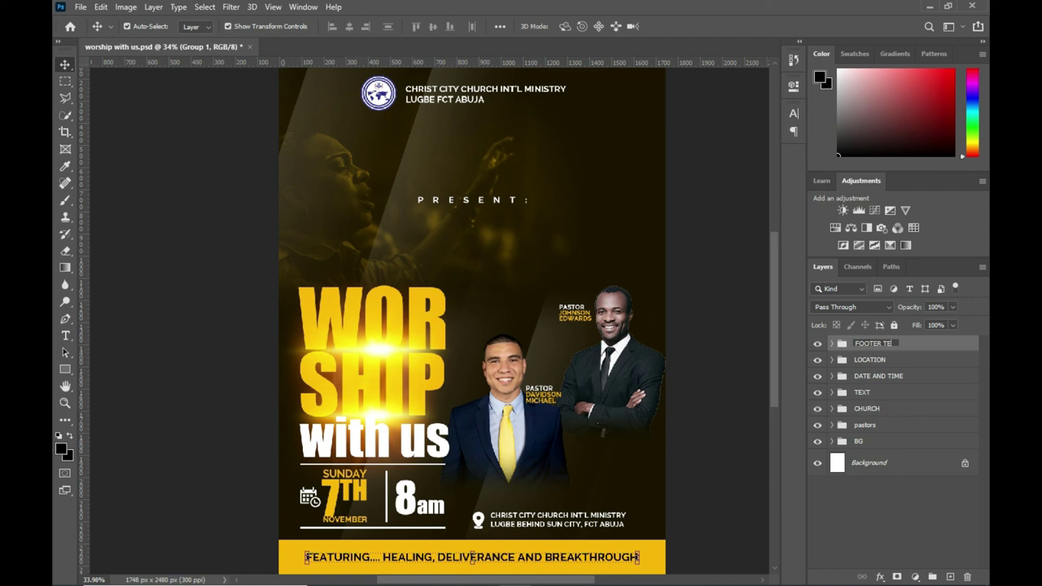
{"action": "key", "text": "Return"}
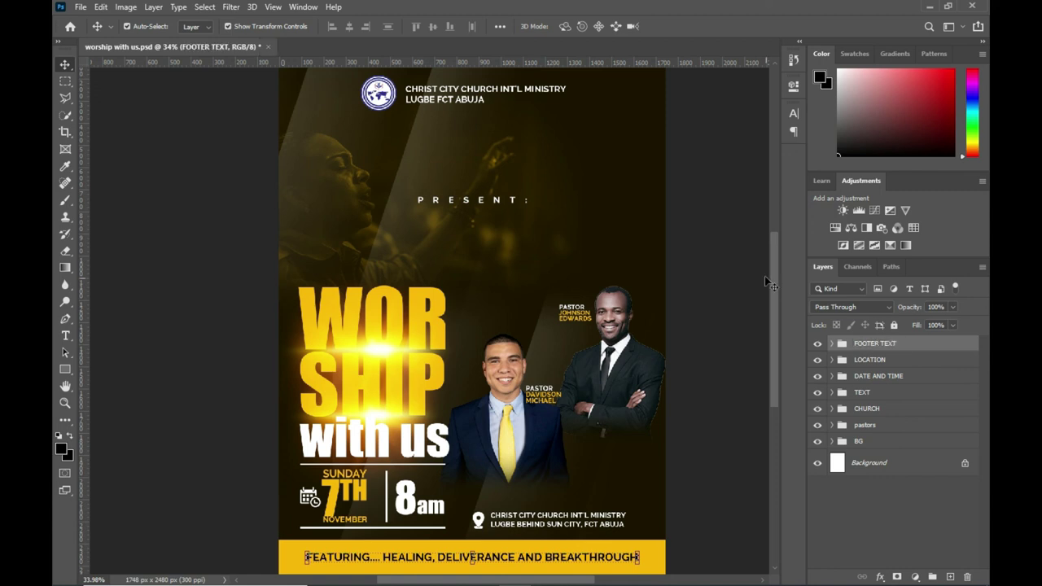
{"action": "left_click", "coordinate": [741, 263]}
{"action": "key", "text": "ctrl+0"}
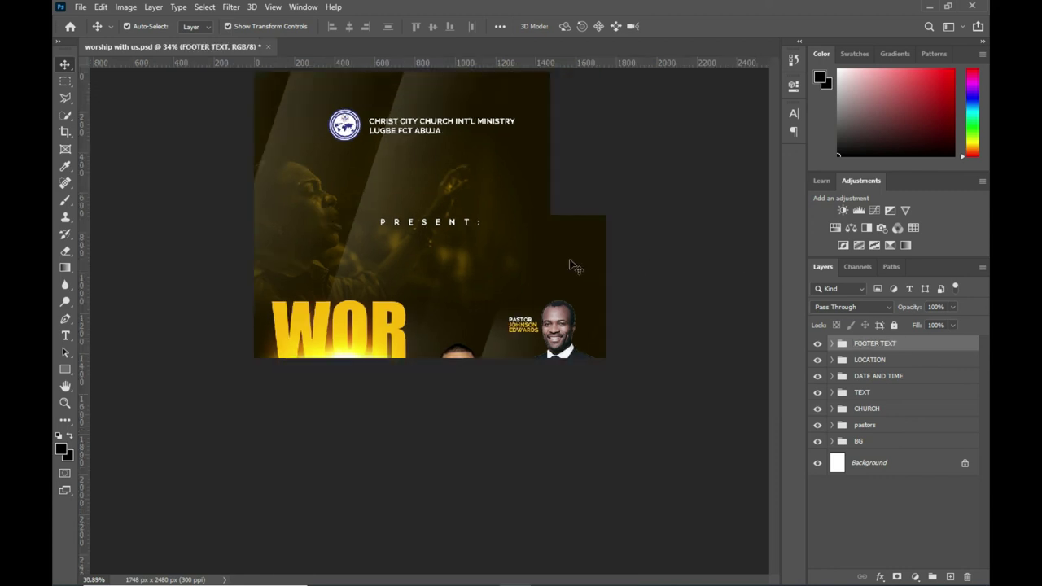